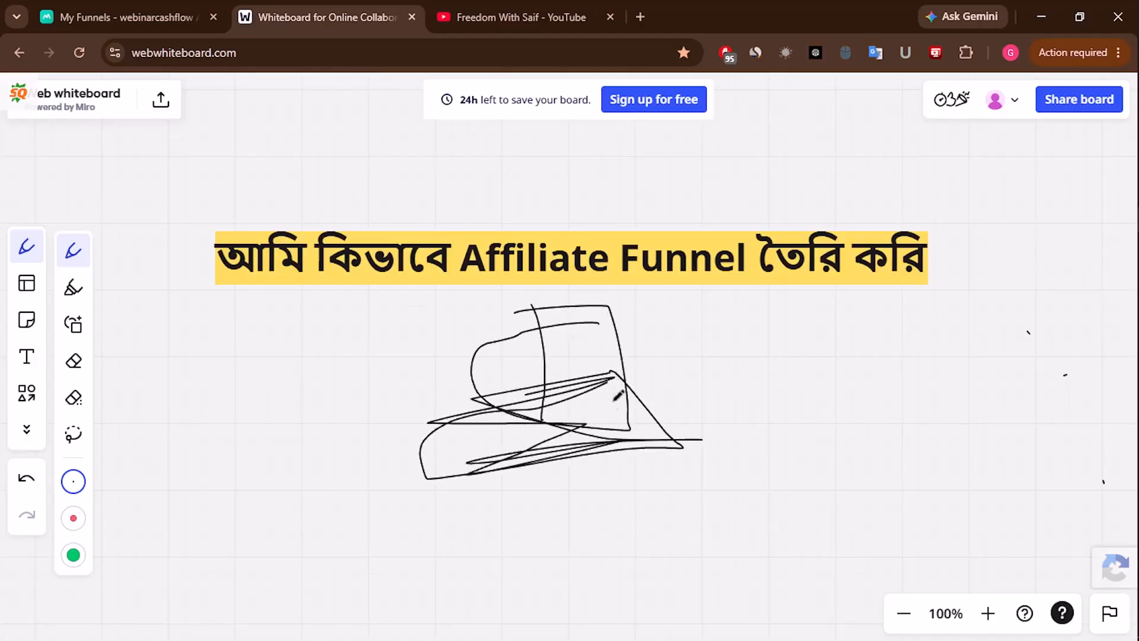
# - Draw loose looping freehand strokes with the Pen tool beneath the Affiliate Funnel heading
pyautogui.moveTo(598, 441)
pyautogui.mouseDown()
pyautogui.moveTo(609, 557)
pyautogui.moveTo(752, 539)
pyautogui.moveTo(721, 518)
pyautogui.mouseUp()
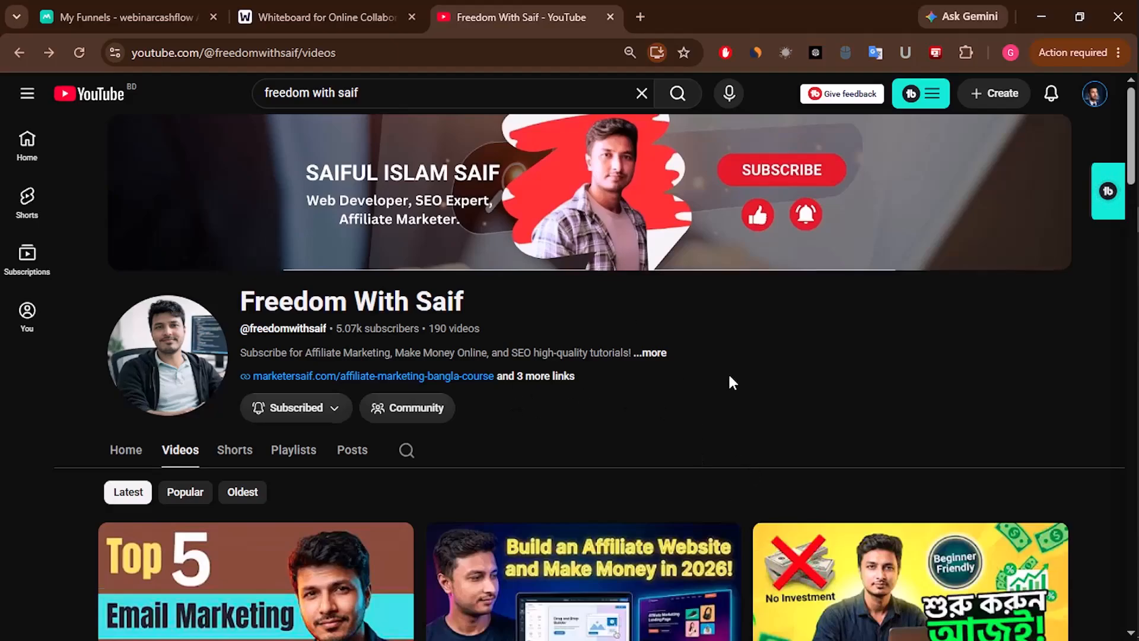
# - Browse the channel's uploaded videos, then open a new blank browser tab
pyautogui.scroll(-5, 729, 375)
pyautogui.scroll(-10, 744, 366)
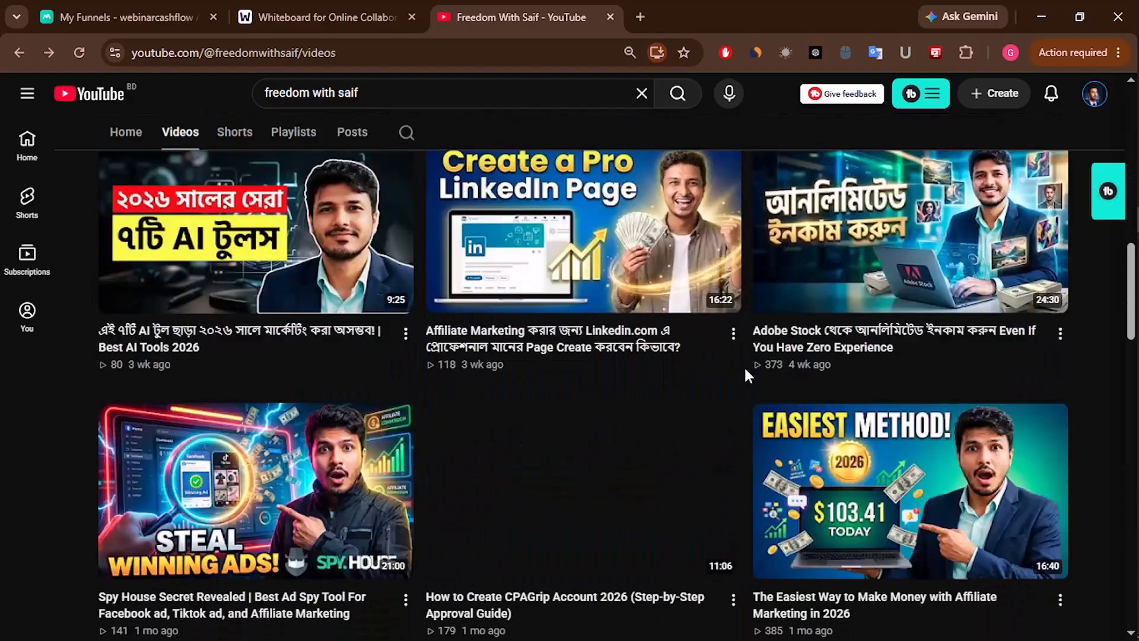
pyautogui.scroll(-3, 746, 375)
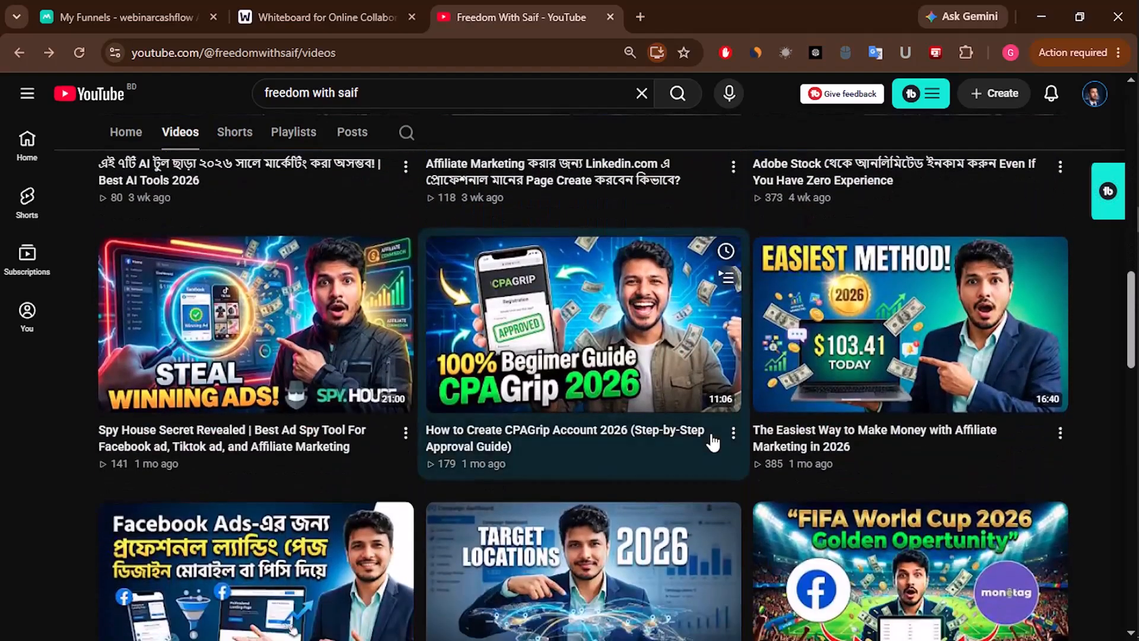
pyautogui.scroll(-7, 713, 442)
pyautogui.scroll(14, 714, 442)
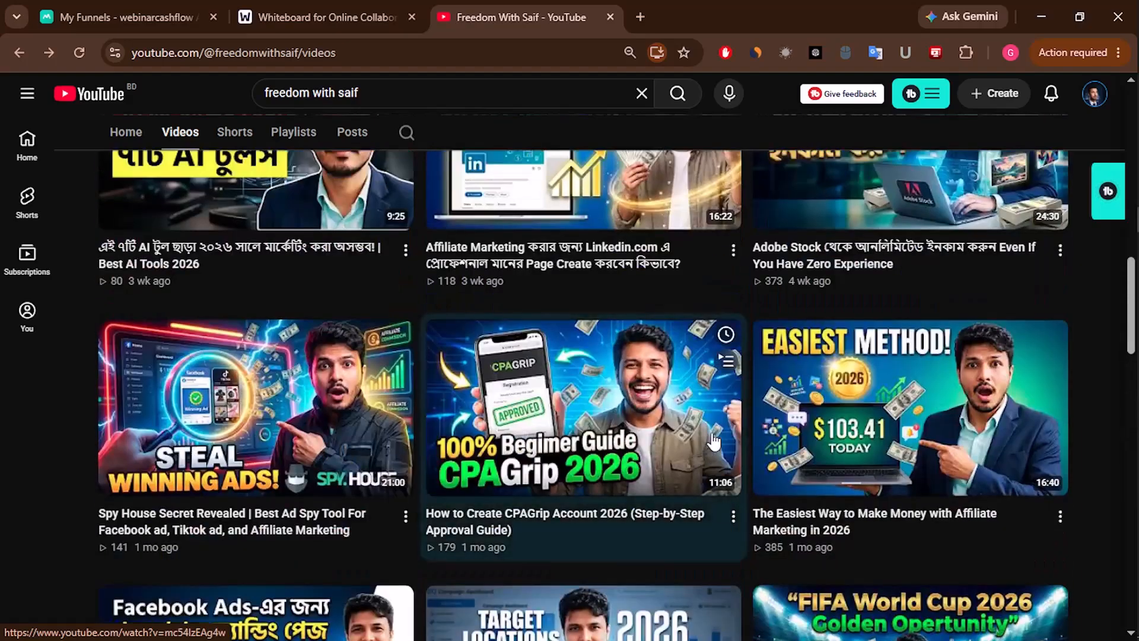
pyautogui.scroll(10, 713, 442)
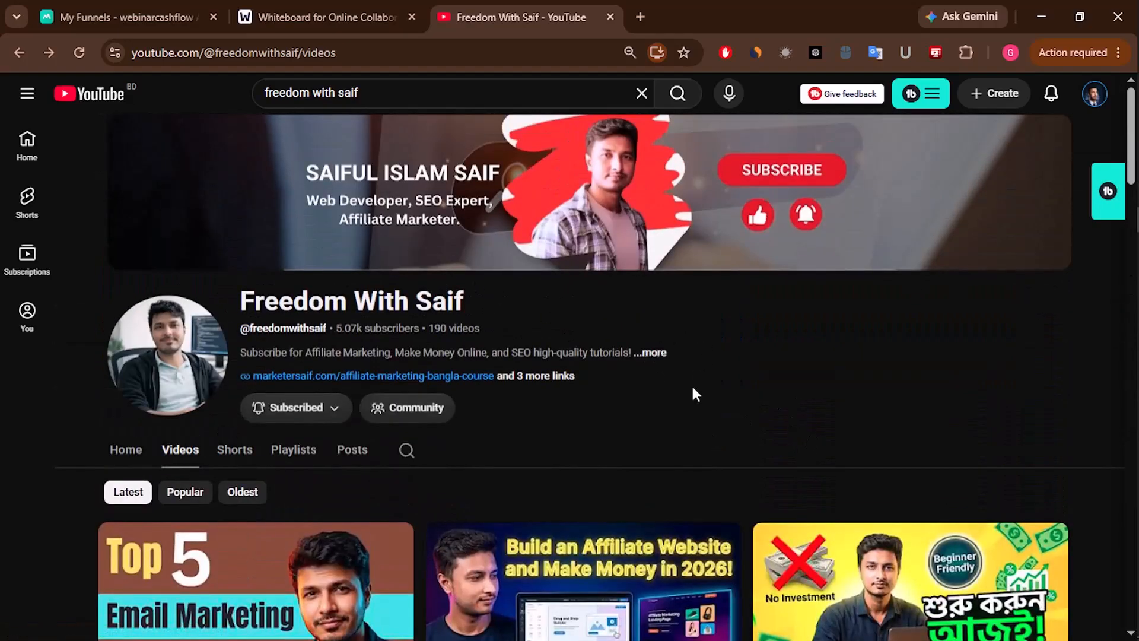
pyautogui.click(640, 17)
pyautogui.click(489, 45)
# - Go to muncheye.com and open the CourseClawAI entry from the All Launches list
pyautogui.write('m')
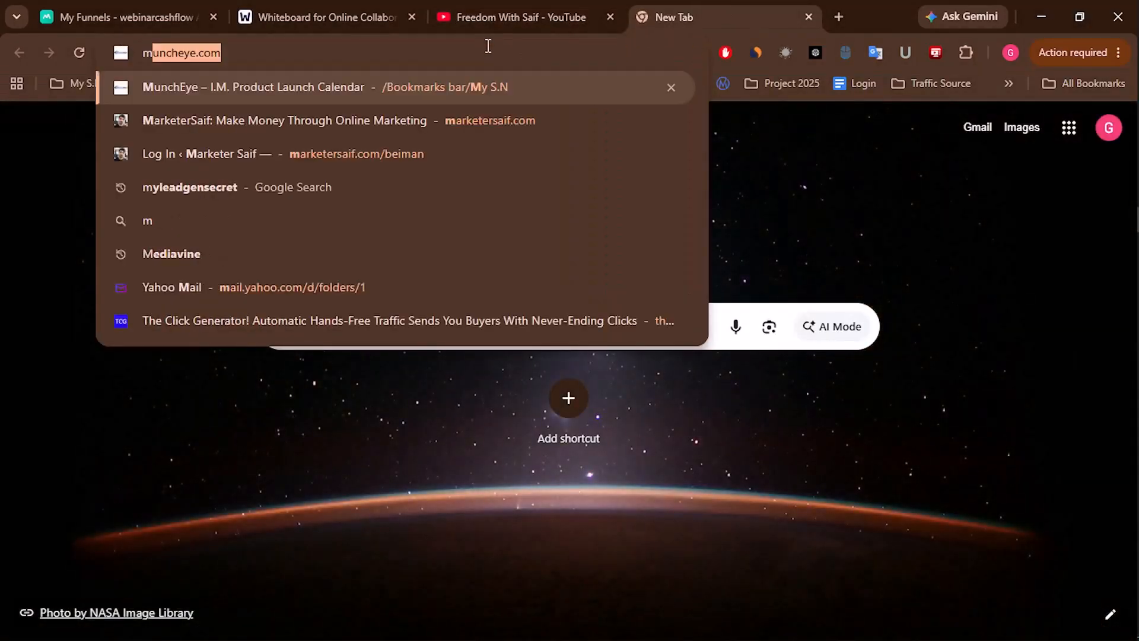
pyautogui.press('Return')
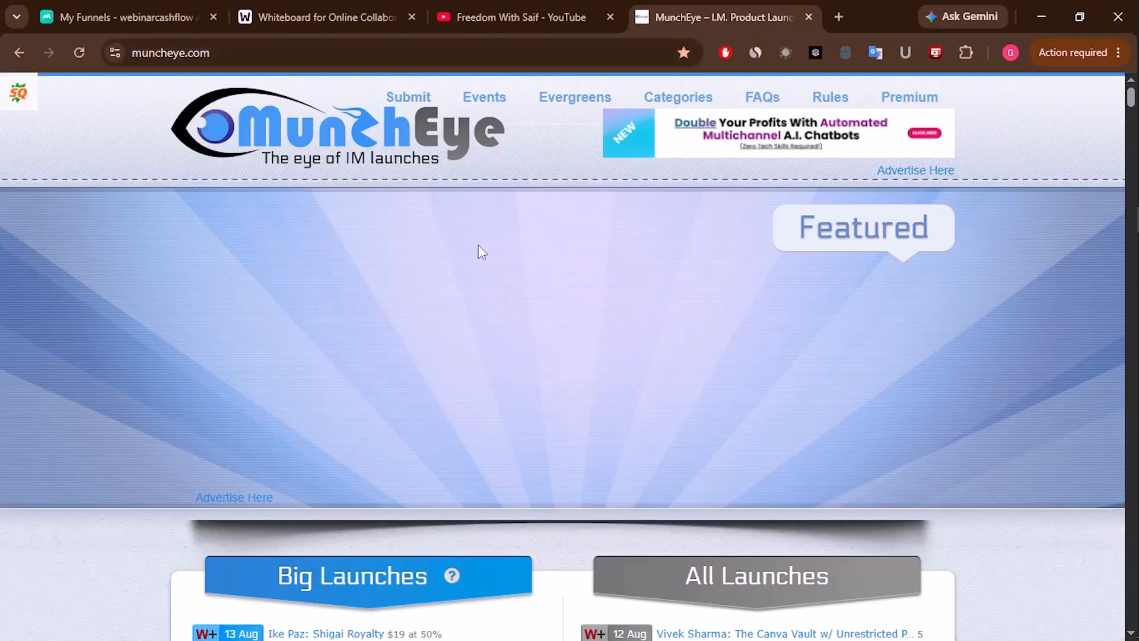
pyautogui.scroll(-4, 713, 258)
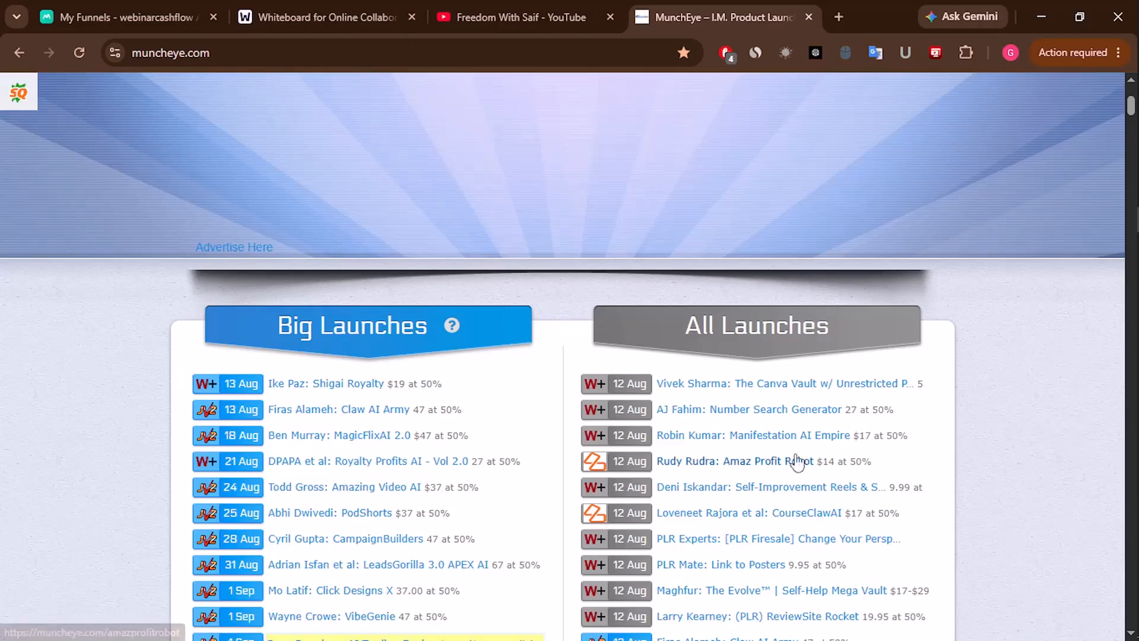
pyautogui.scroll(-1, 943, 409)
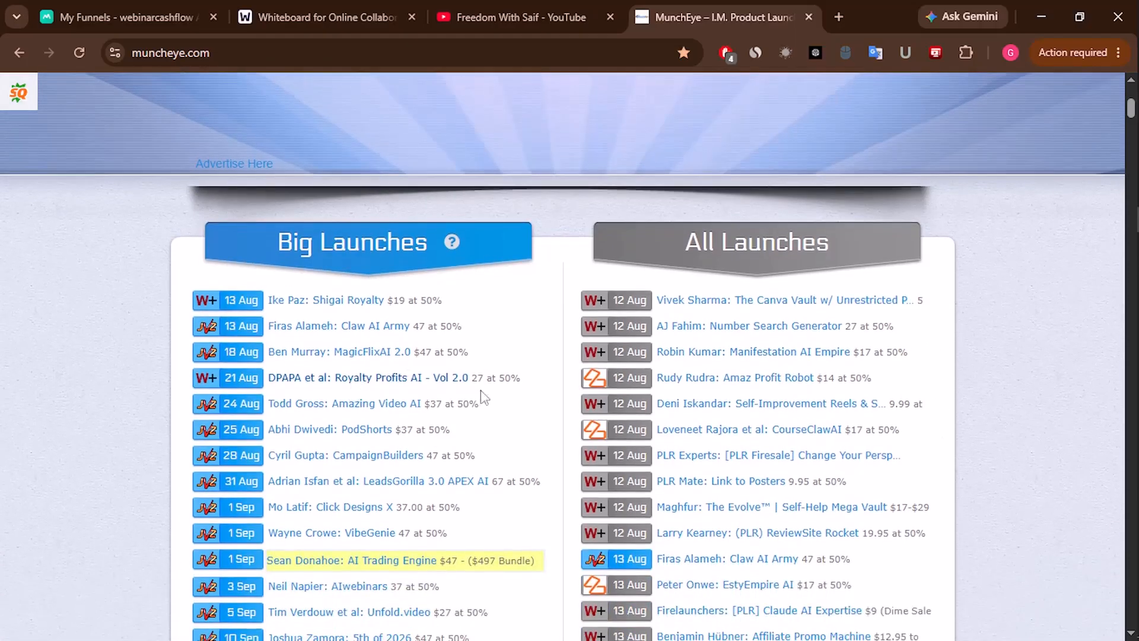
pyautogui.scroll(-1, 949, 381)
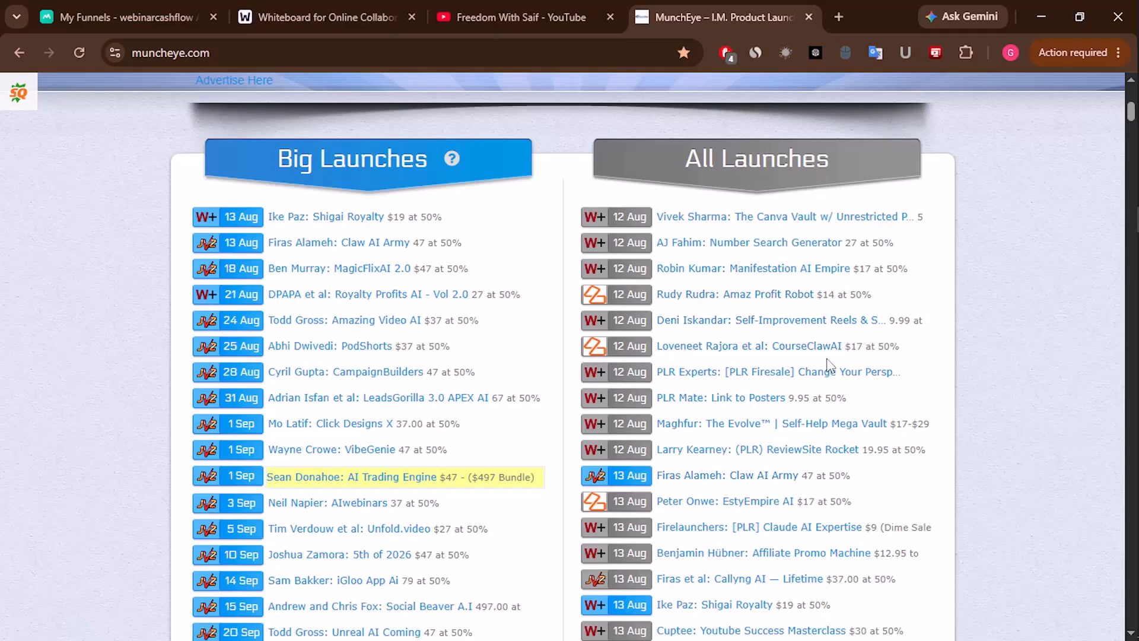
pyautogui.click(785, 352)
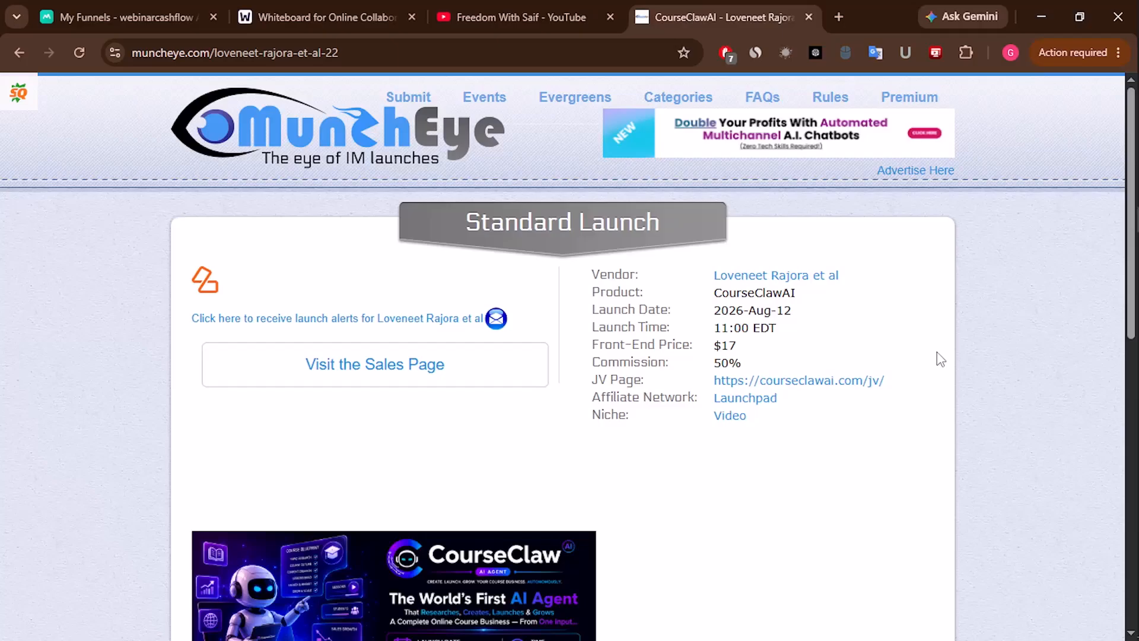
# - Open the CourseClawAI JV invite page, review it, and open its JV Doc in a new tab
pyautogui.click(803, 381)
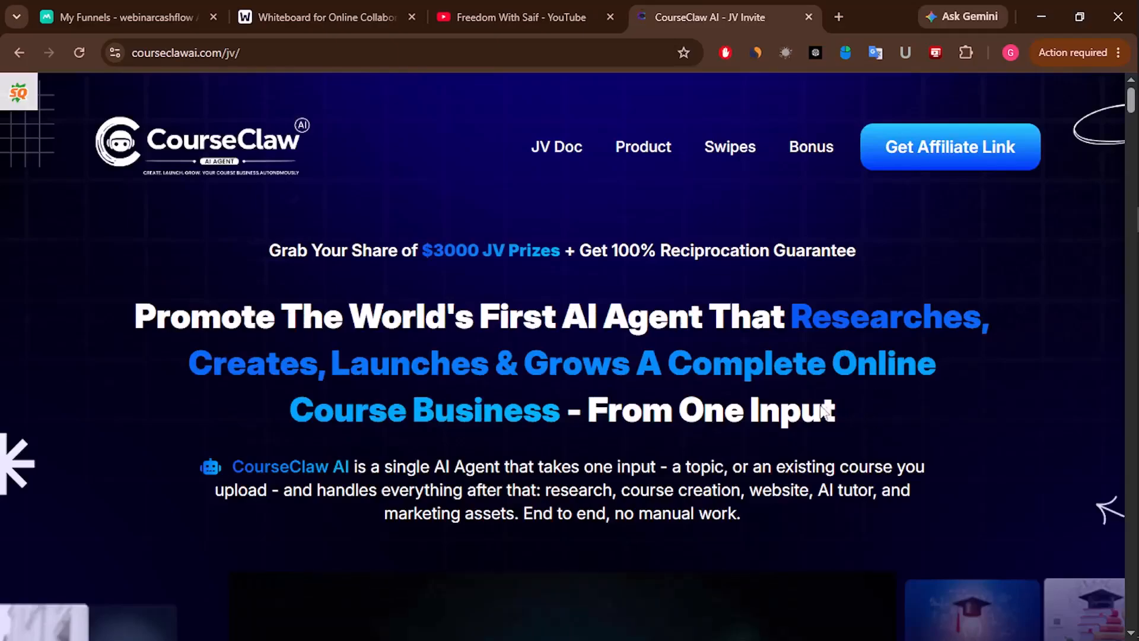
pyautogui.scroll(-5, 543, 425)
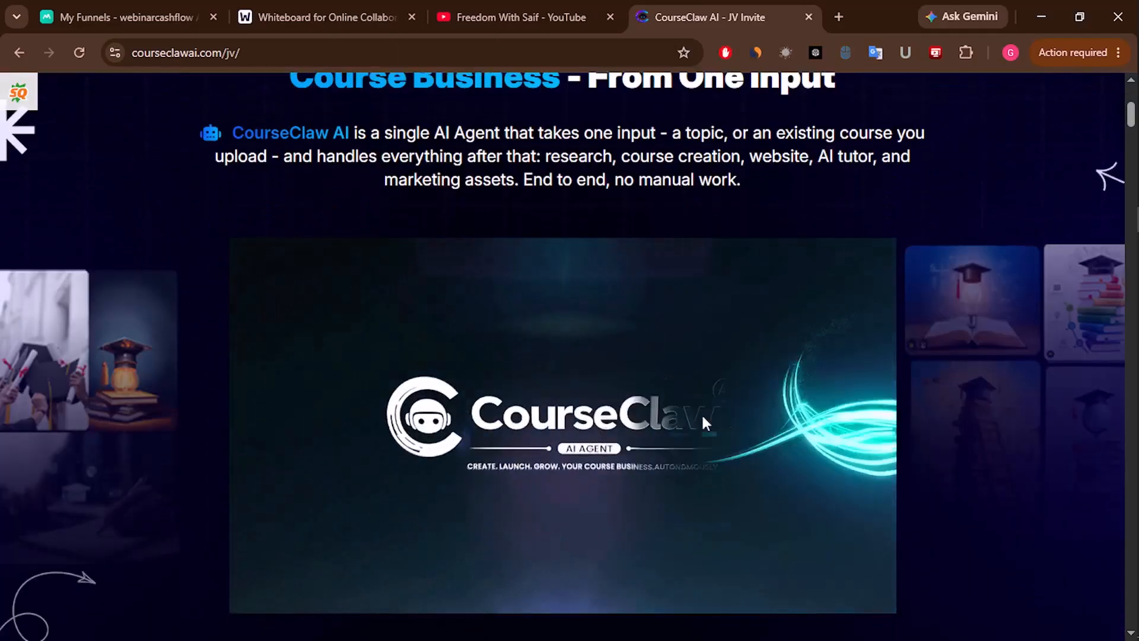
pyautogui.scroll(-1, 736, 419)
pyautogui.scroll(-12, 735, 419)
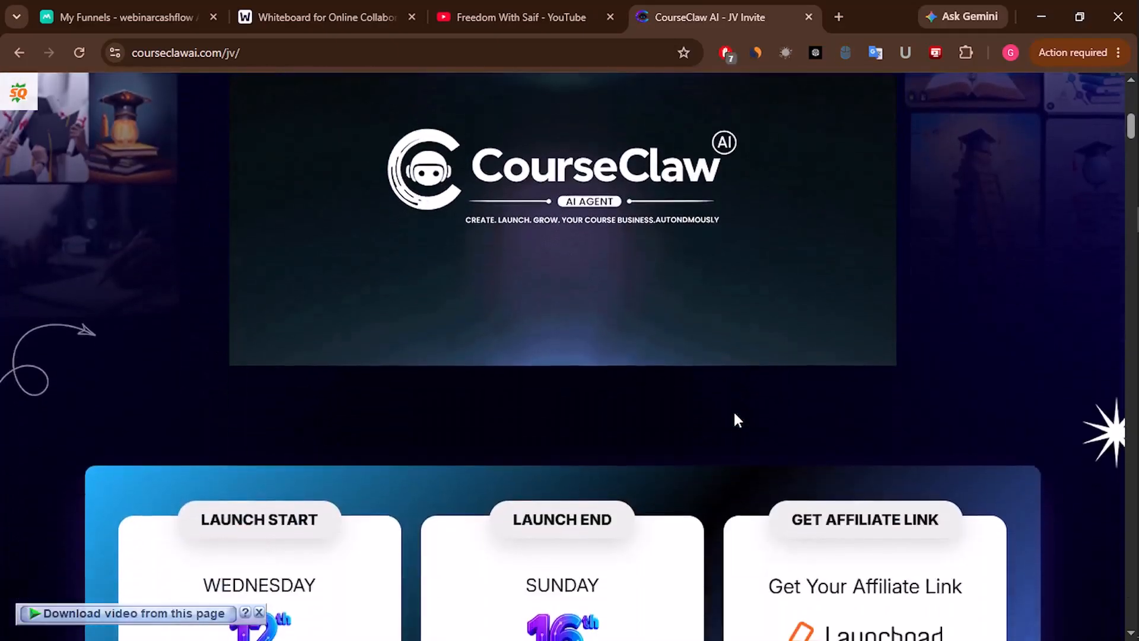
pyautogui.scroll(-15, 735, 418)
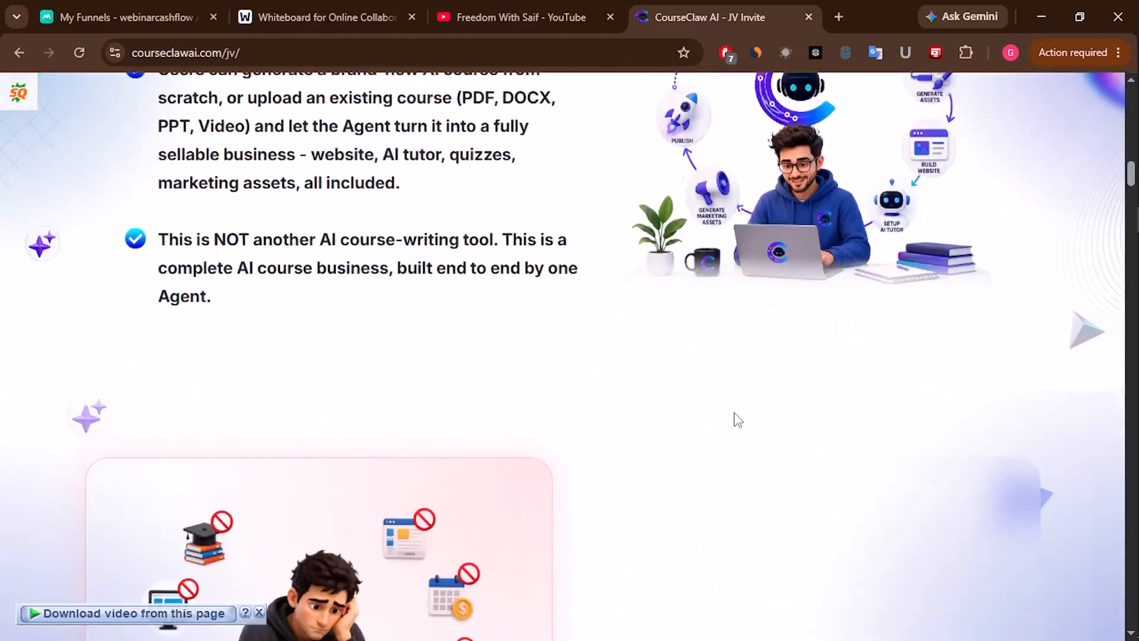
pyautogui.scroll(-12, 736, 420)
pyautogui.scroll(18, 735, 416)
pyautogui.scroll(20, 735, 412)
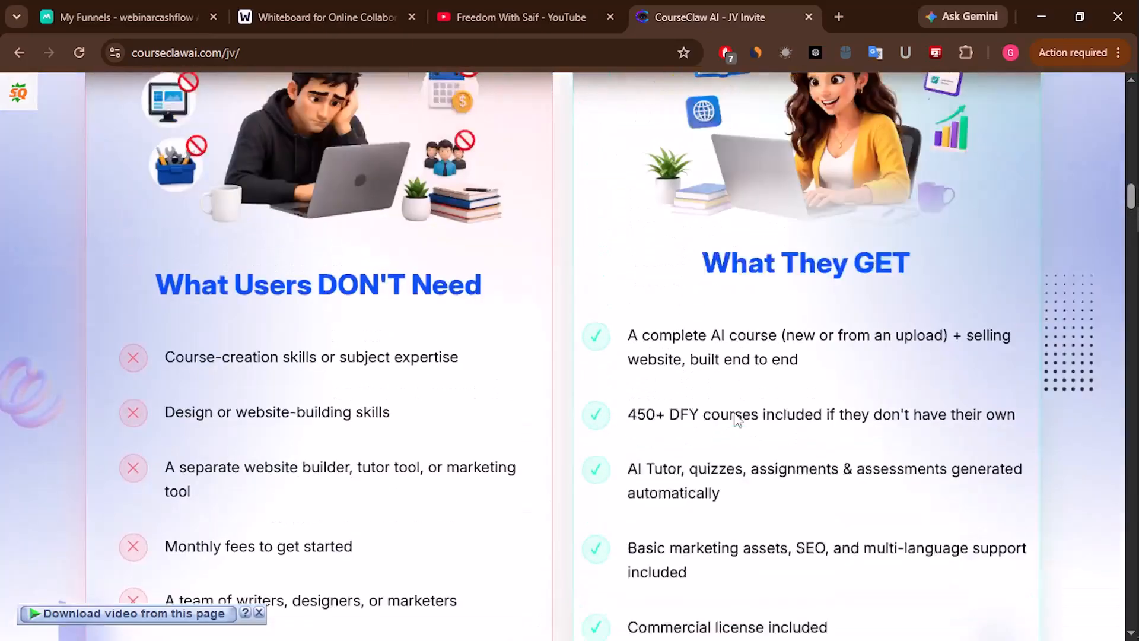
pyautogui.scroll(-7, 735, 412)
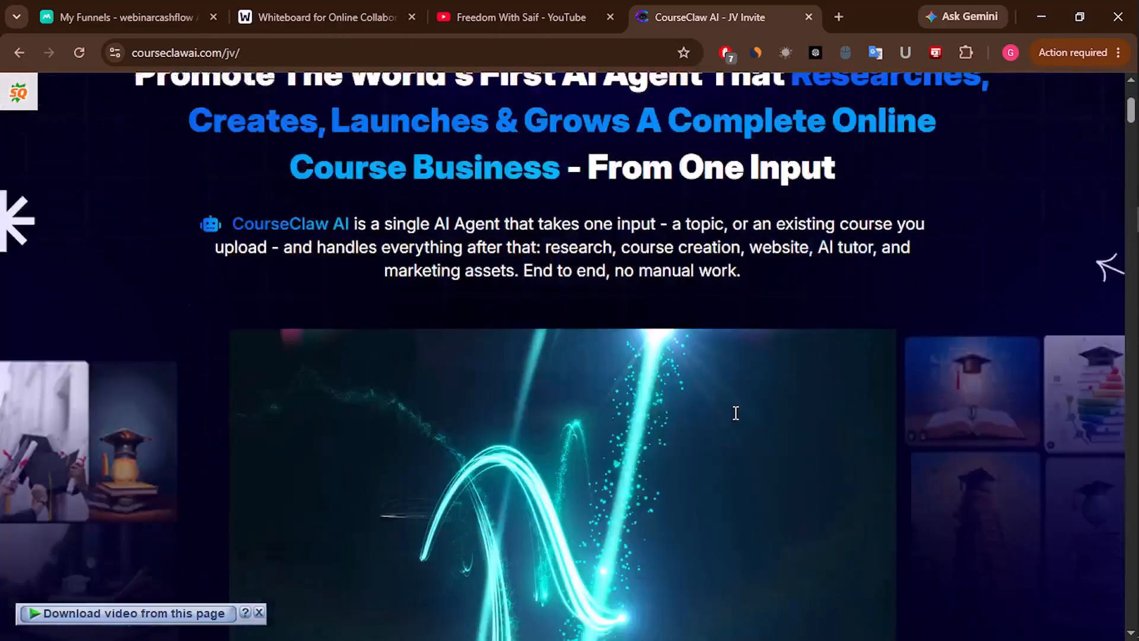
pyautogui.scroll(8, 777, 368)
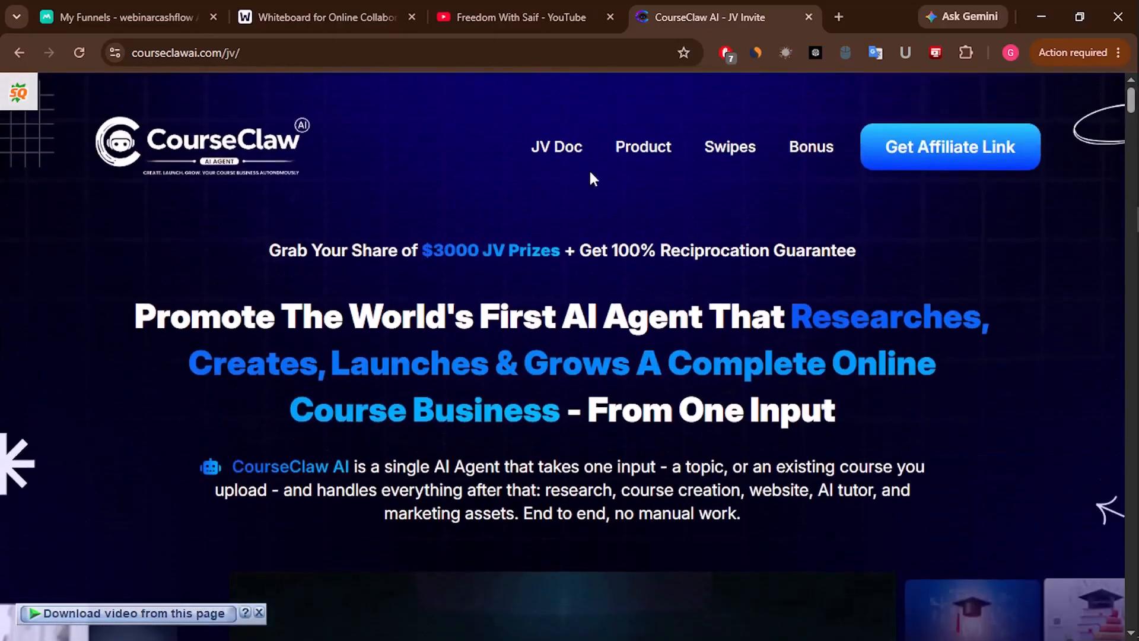
pyautogui.click(554, 155)
pyautogui.click(595, 18)
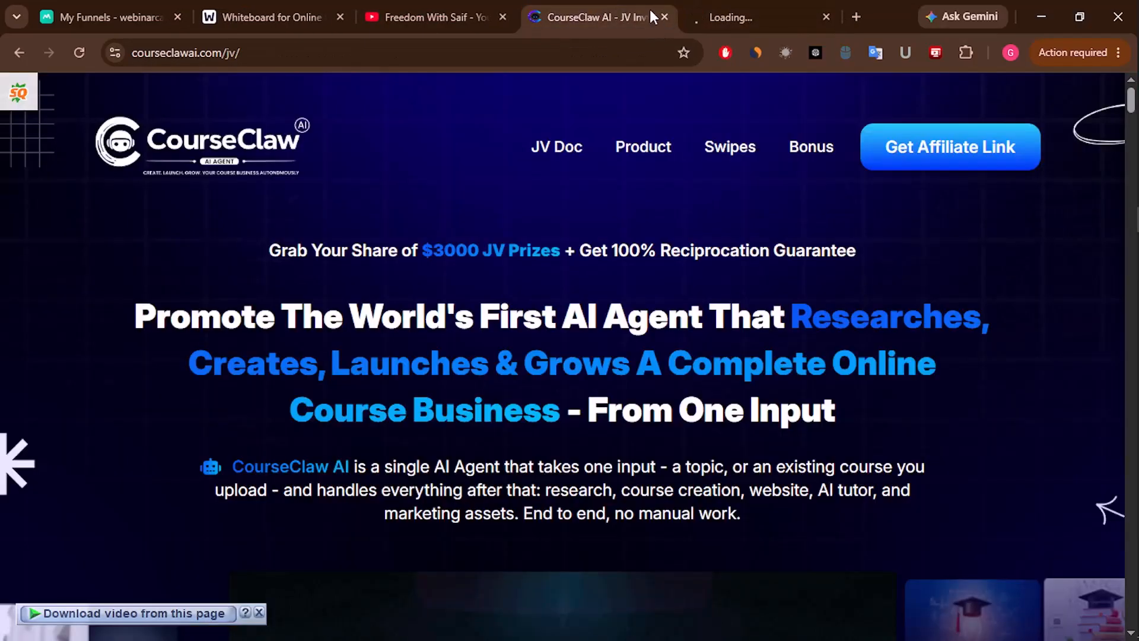
# - Close the JV page, scroll the JV Doc to Demo Video, and open its bit.ly link
pyautogui.click(664, 17)
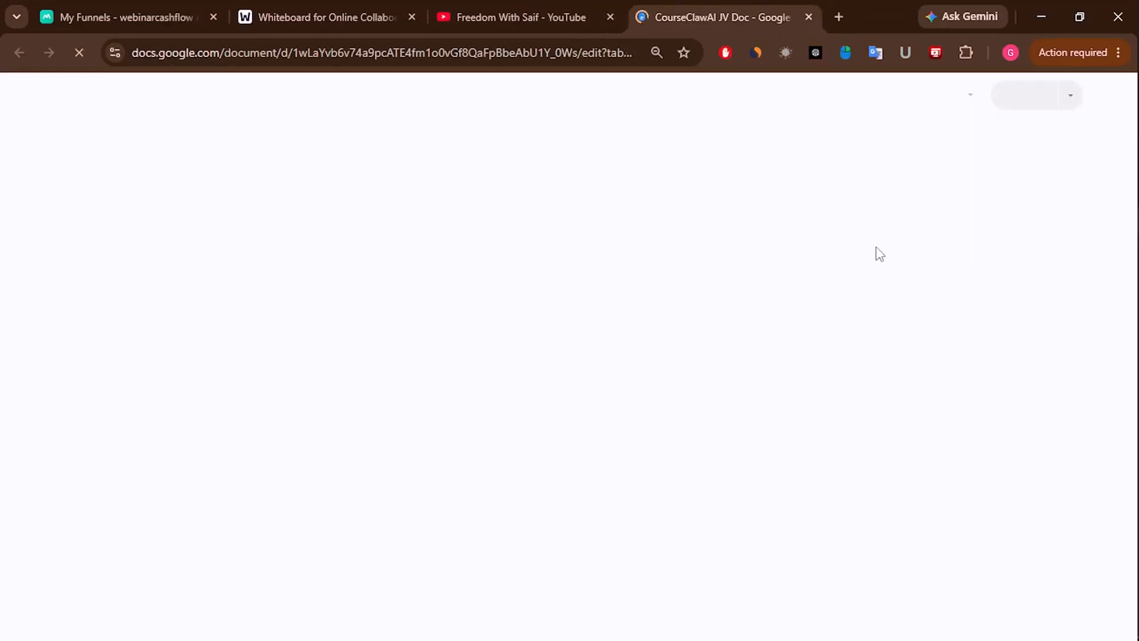
pyautogui.scroll(-3, 817, 364)
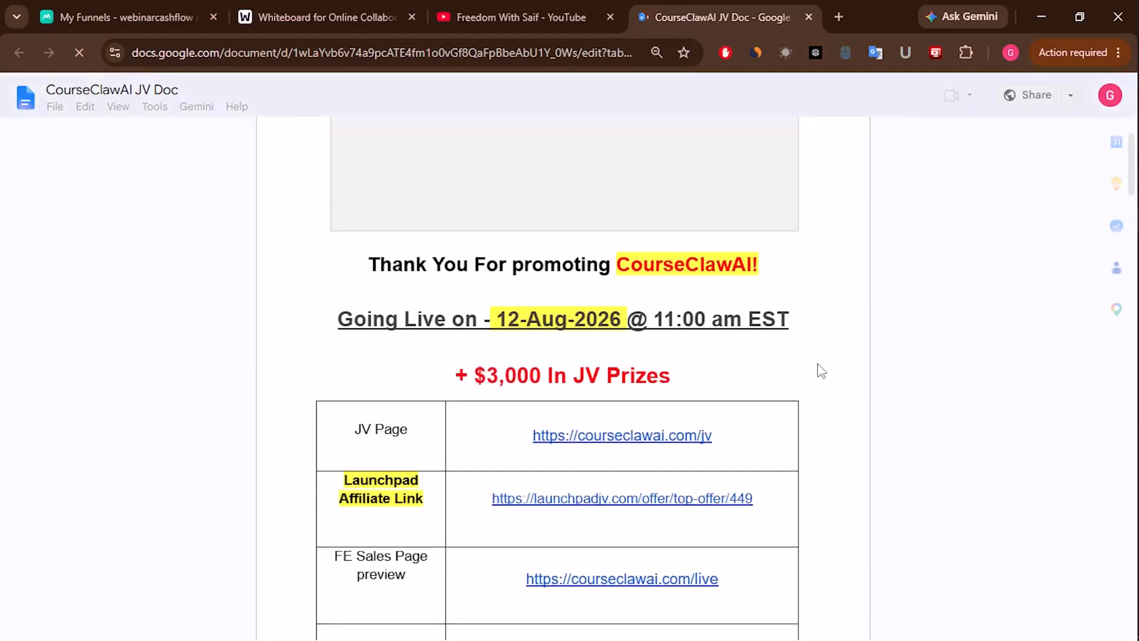
pyautogui.scroll(-3, 820, 370)
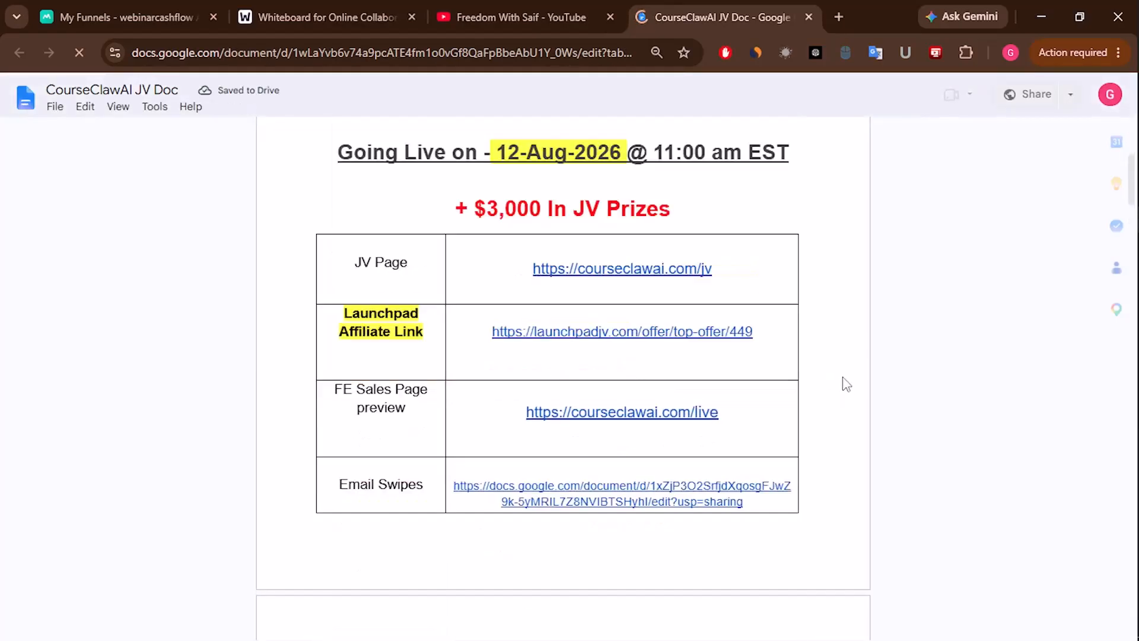
pyautogui.scroll(-3, 844, 384)
pyautogui.scroll(-7, 594, 394)
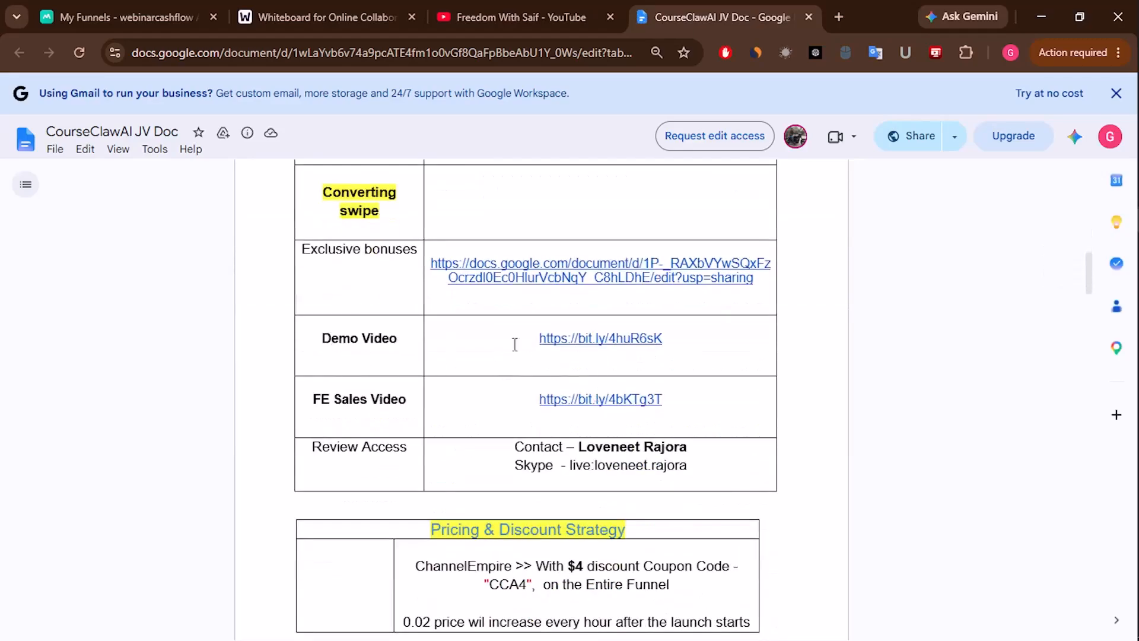
pyautogui.click(618, 338)
pyautogui.click(631, 365)
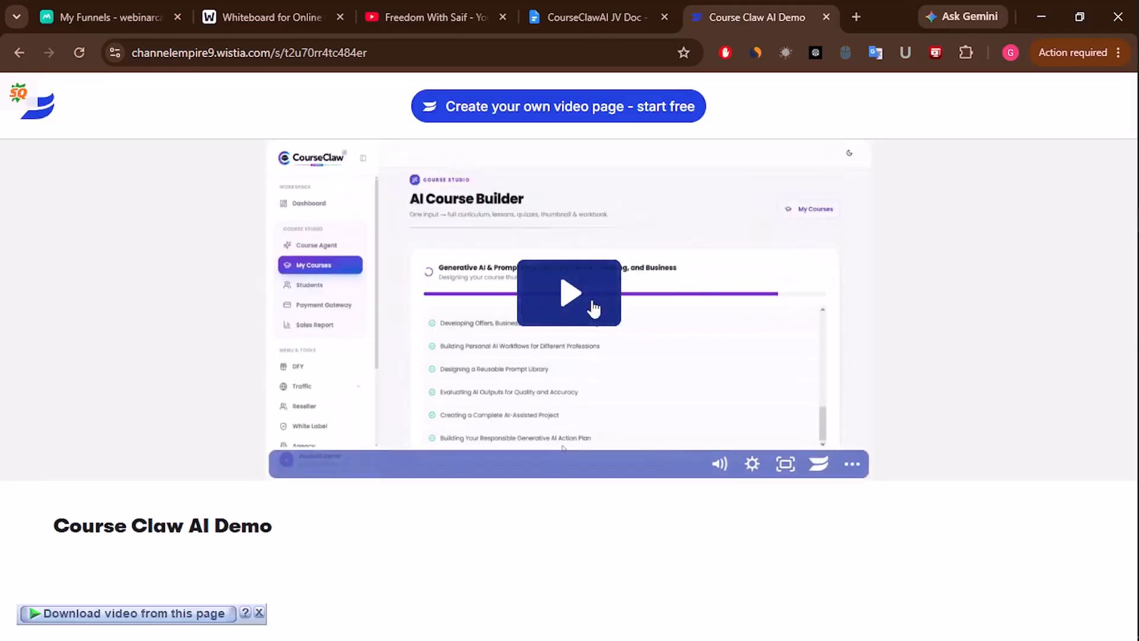
# - Download the demo as a 1080p HD TS file into Downloads\Video, then go back to YouTube
pyautogui.click(183, 617)
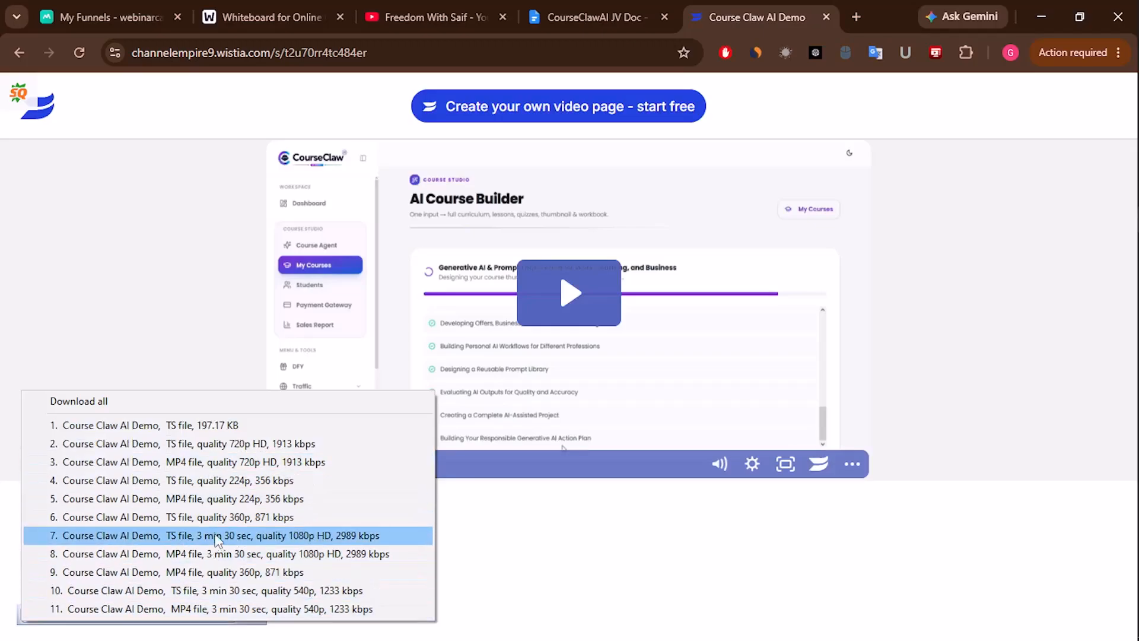
pyautogui.click(308, 537)
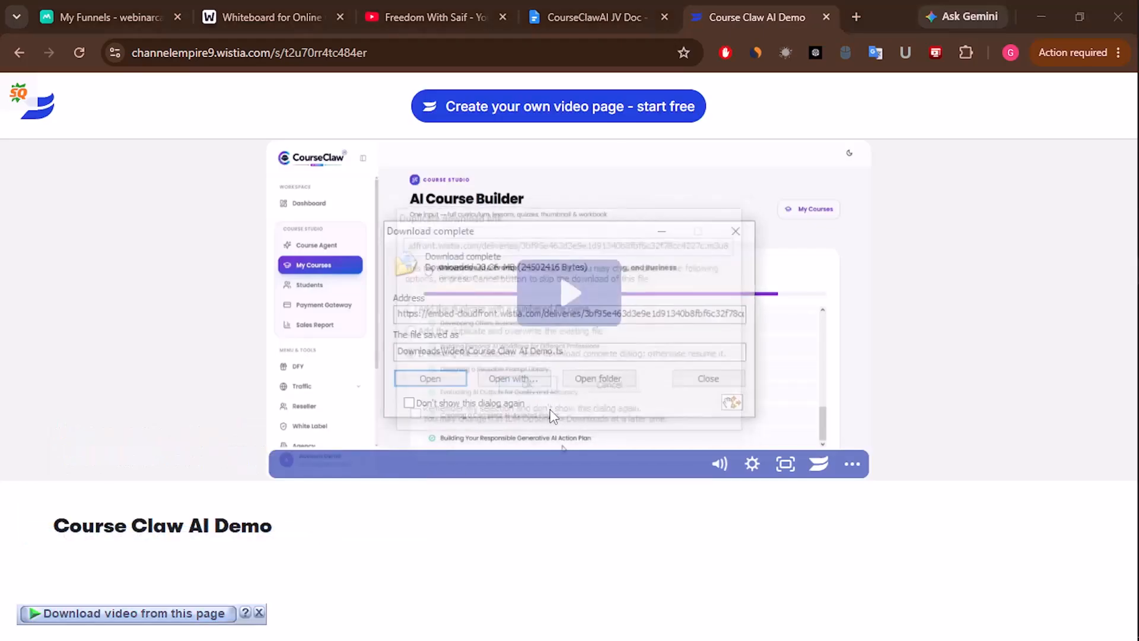
pyautogui.click(611, 382)
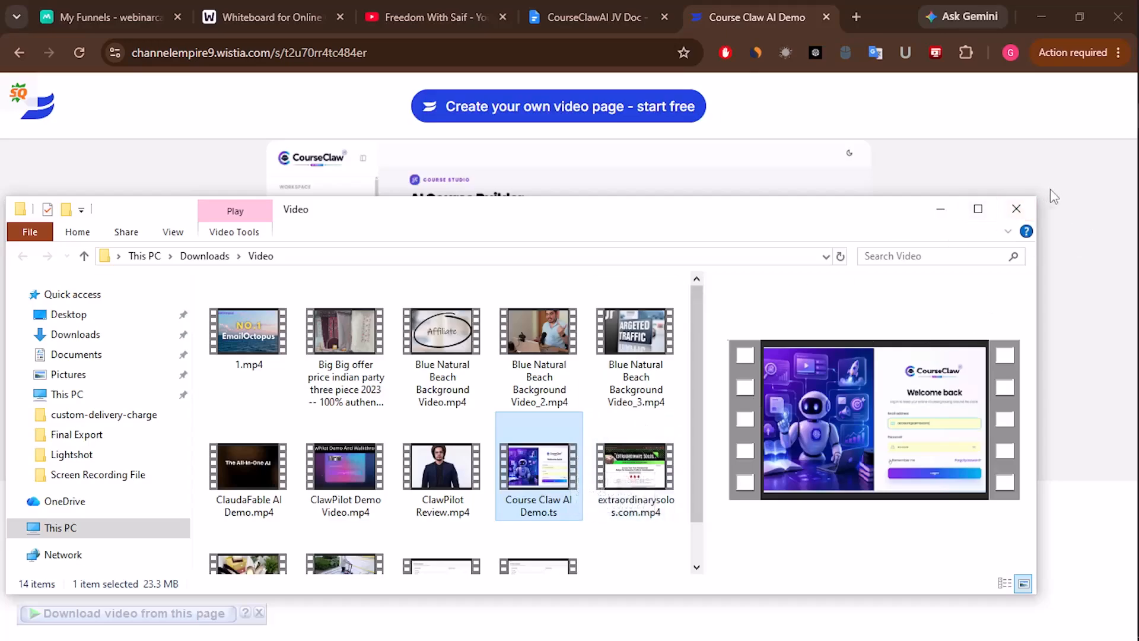
pyautogui.click(940, 209)
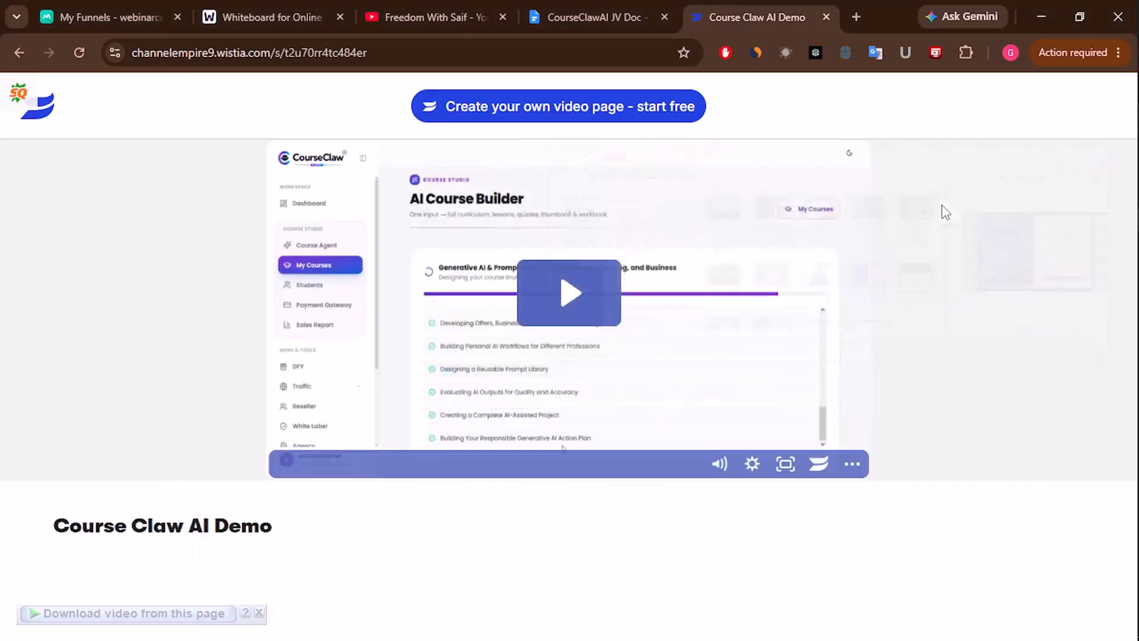
pyautogui.click(408, 7)
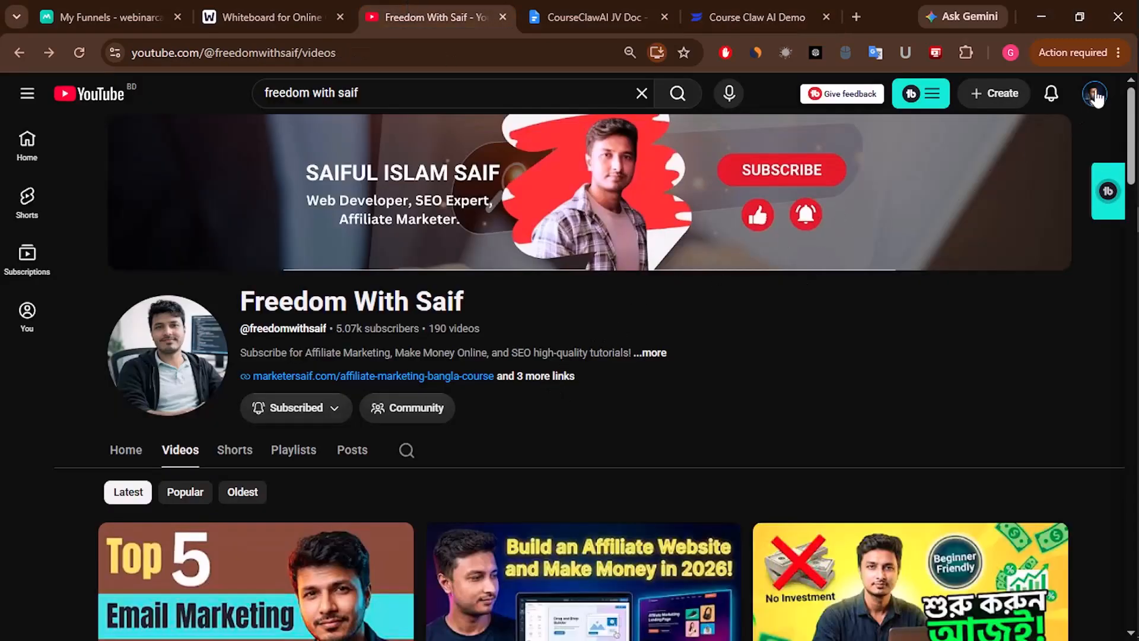
# - Upload Course Claw AI Demo.ts to YouTube Studio by dragging it from File Explorer
pyautogui.click(1002, 100)
pyautogui.click(1009, 134)
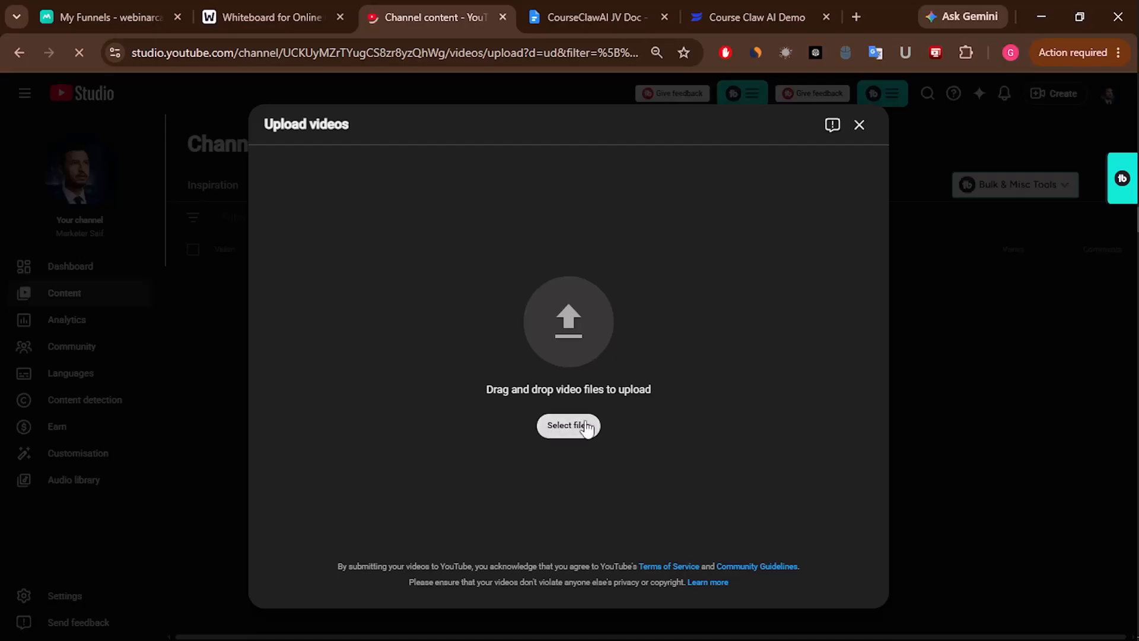
pyautogui.moveTo(1136, 249)
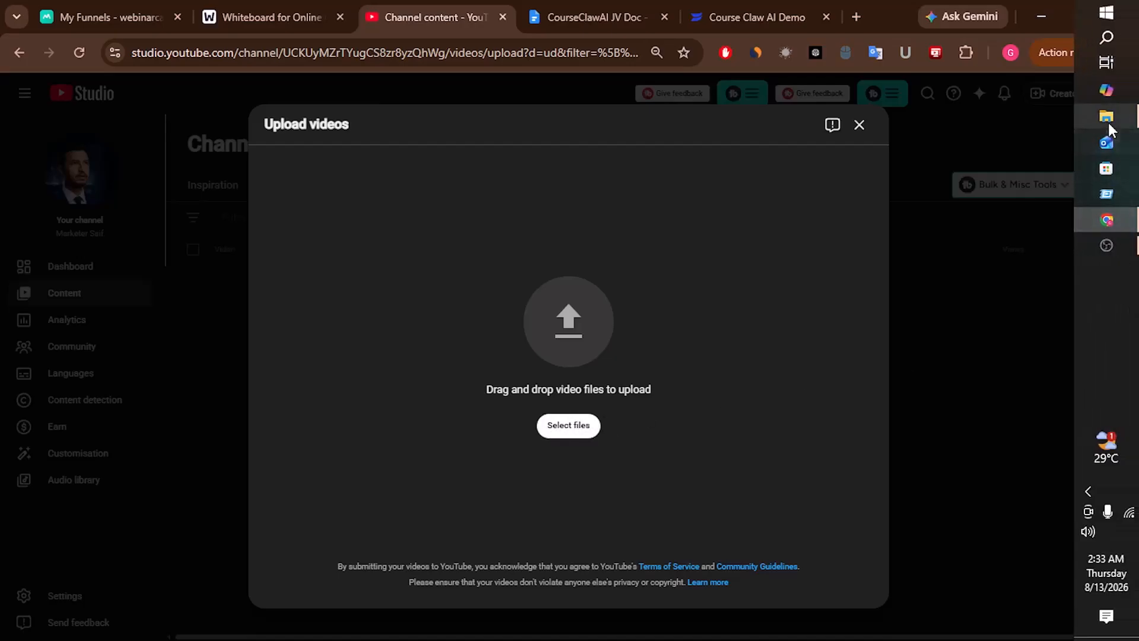
pyautogui.click(1105, 116)
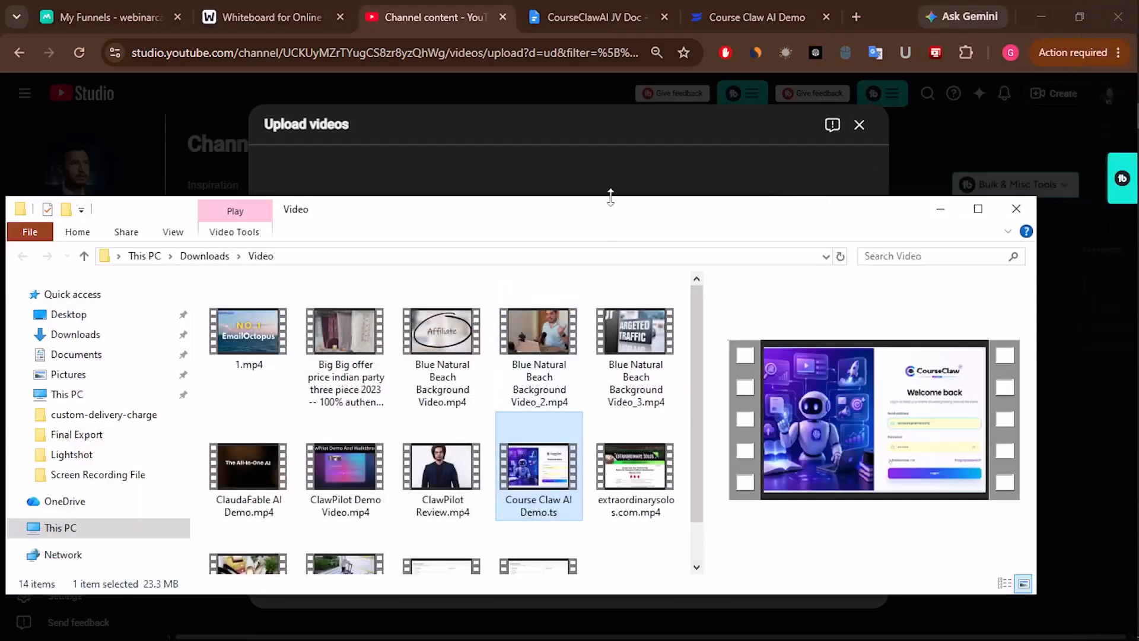
pyautogui.moveTo(610, 196); pyautogui.dragTo(607, 275)
pyautogui.moveTo(544, 537); pyautogui.dragTo(599, 252)
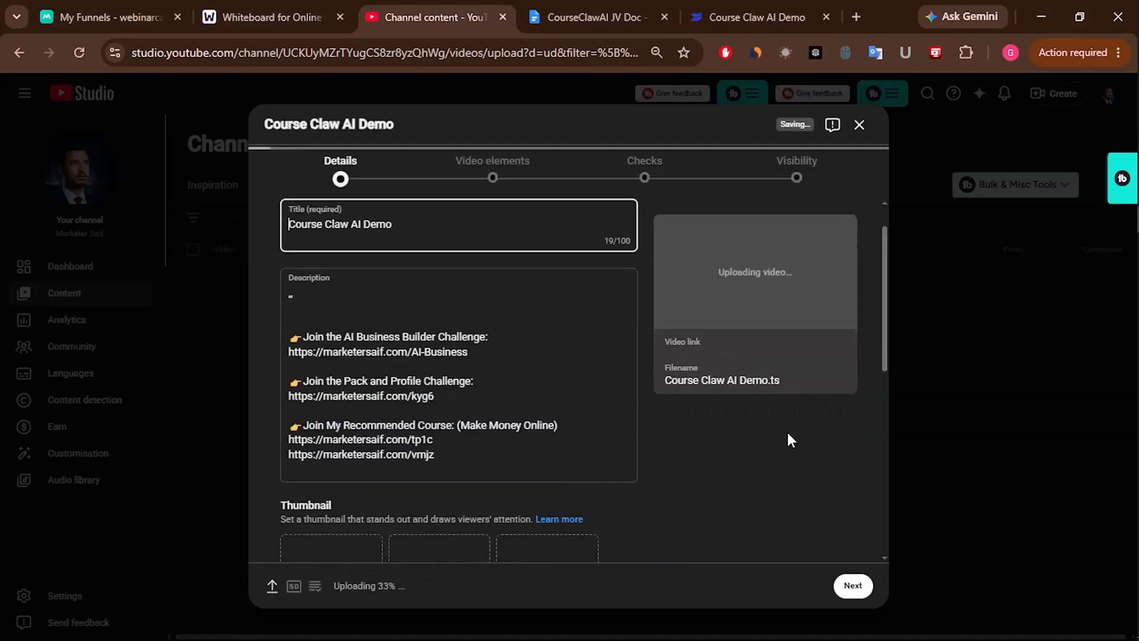
# - Clear the upload's pre-filled description text
pyautogui.scroll(-1, 516, 407)
pyautogui.scroll(-3, 571, 515)
pyautogui.scroll(3, 421, 374)
pyautogui.click(421, 304)
pyautogui.hotkey('ctrl', 'a')
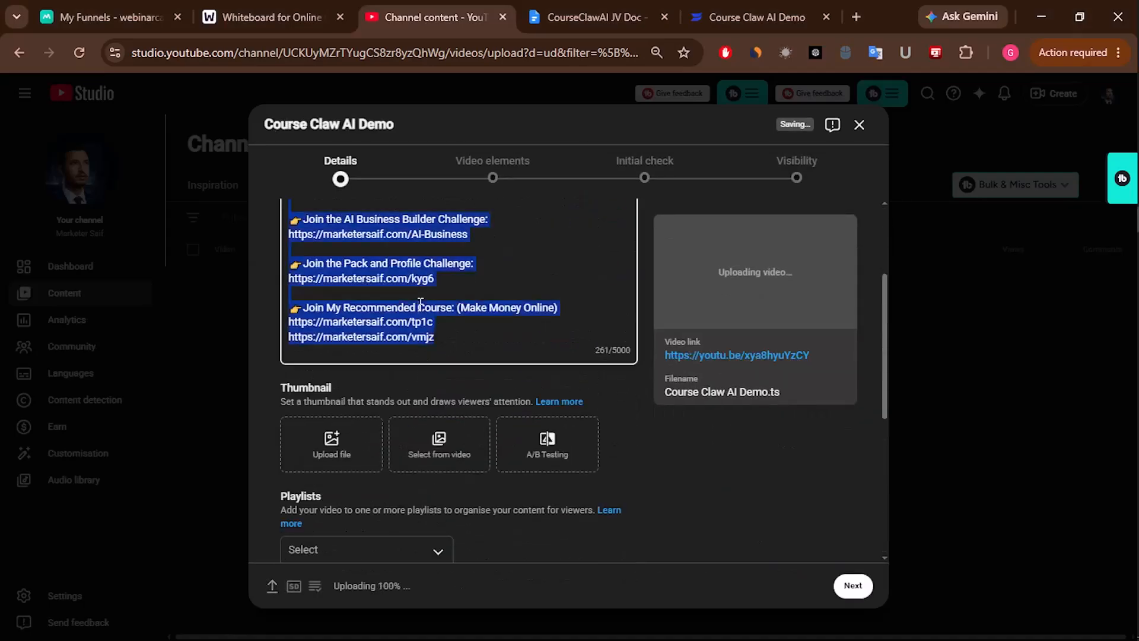
pyautogui.press('BackSpace')
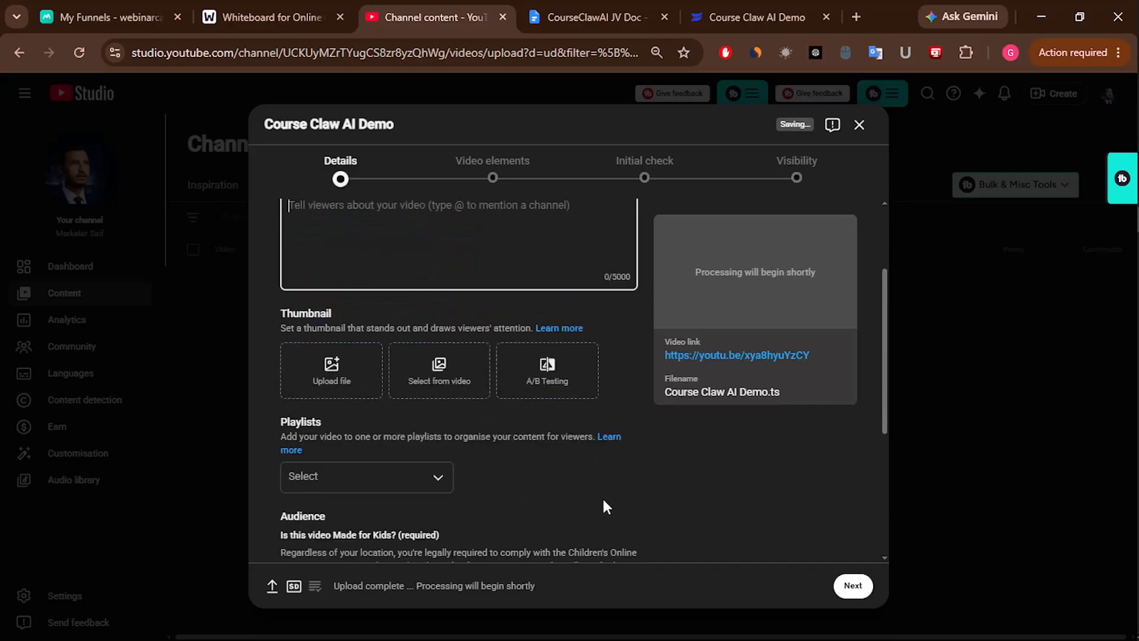
pyautogui.scroll(2, 602, 504)
pyautogui.scroll(-1, 495, 402)
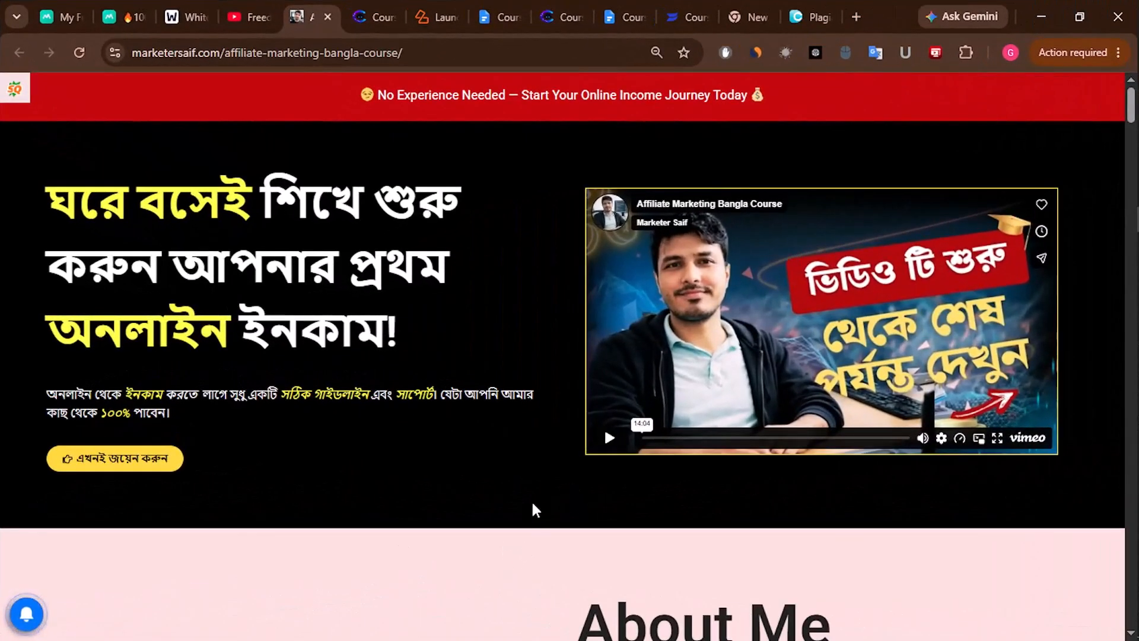
pyautogui.scroll(-5, 440, 323)
pyautogui.scroll(5, 635, 338)
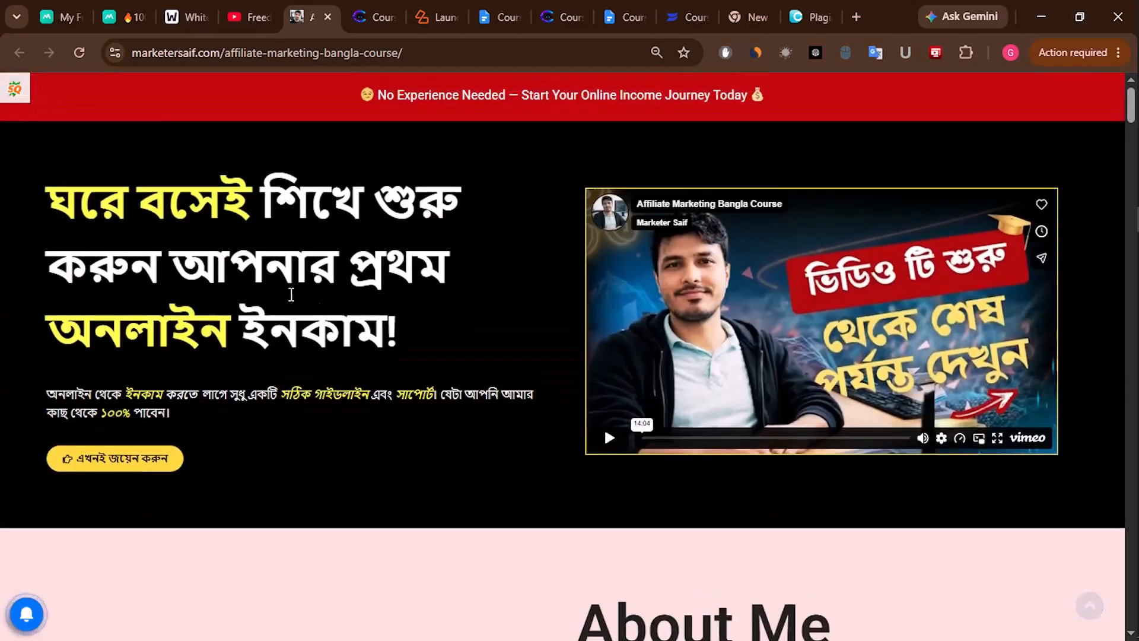
pyautogui.scroll(-10, 737, 415)
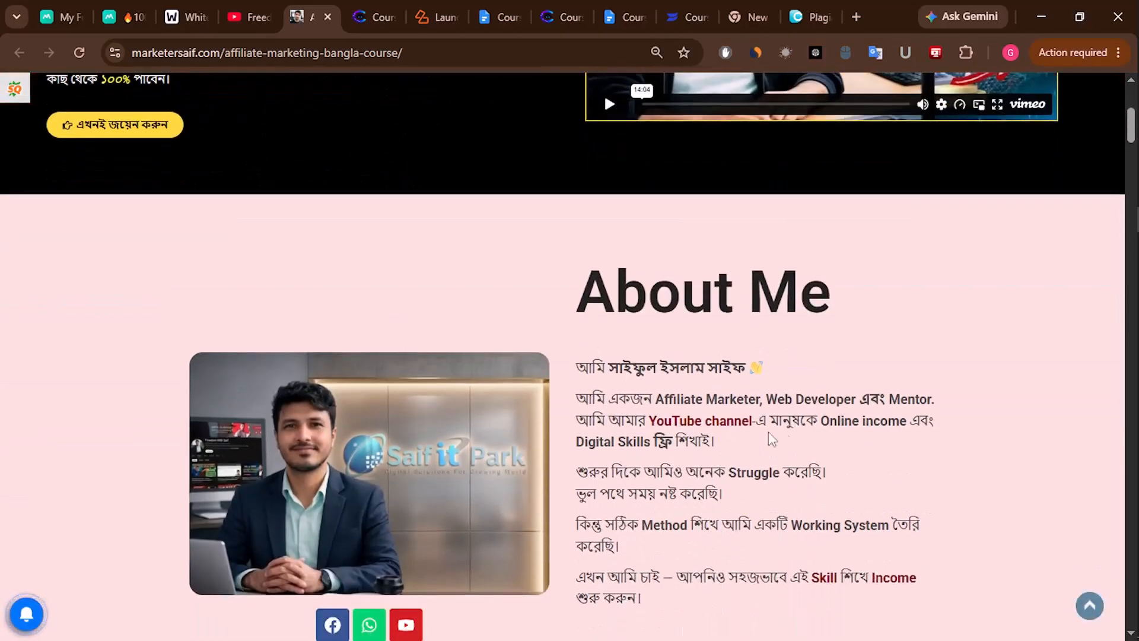
pyautogui.scroll(-20, 686, 385)
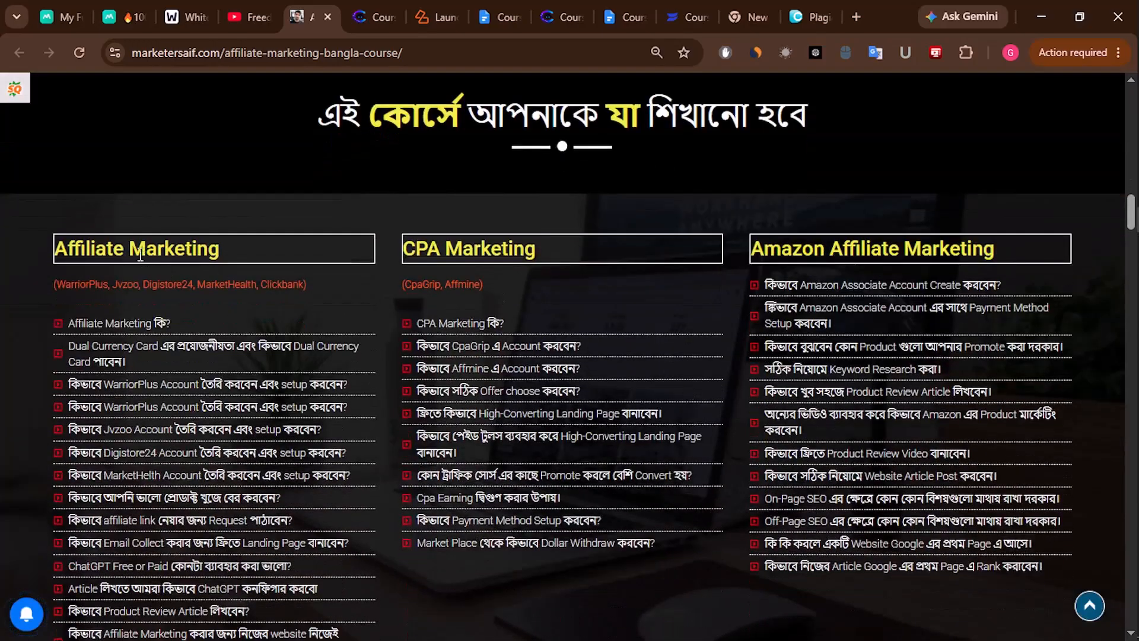
pyautogui.moveTo(53, 261); pyautogui.dragTo(718, 251)
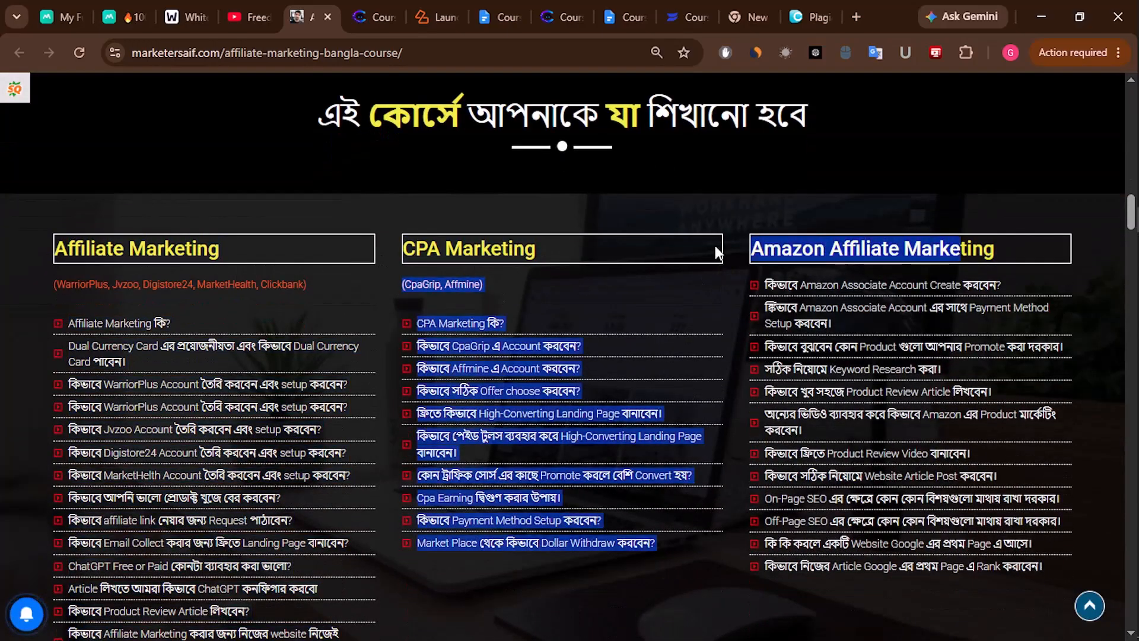
pyautogui.scroll(-18, 374, 445)
pyautogui.scroll(3, 375, 447)
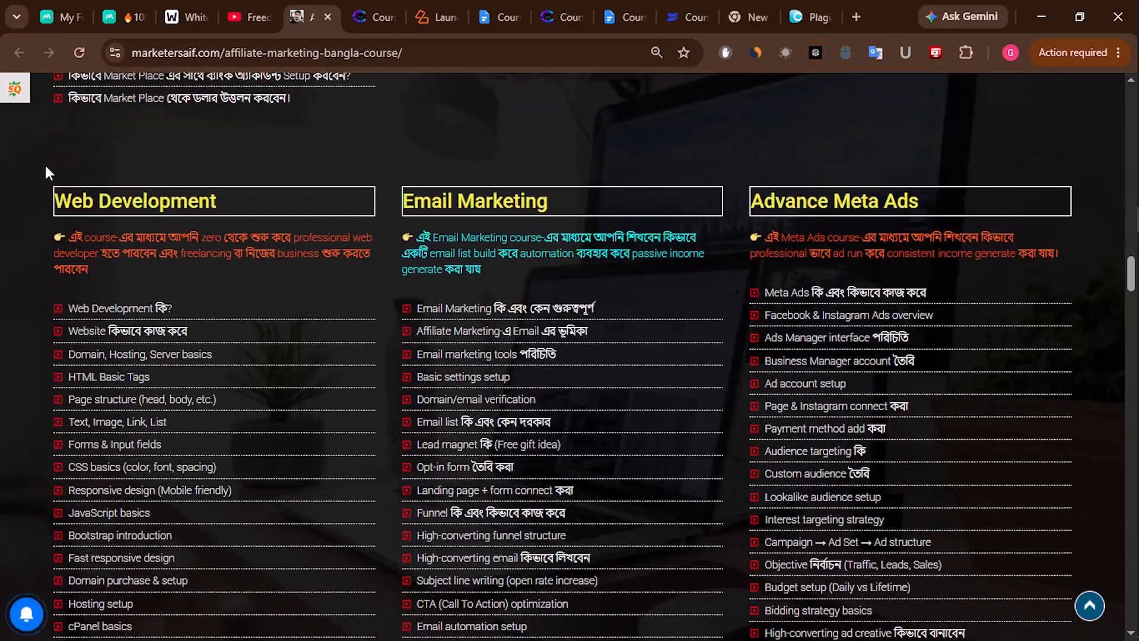
pyautogui.moveTo(479, 216); pyautogui.dragTo(441, 208)
pyautogui.moveTo(950, 212); pyautogui.dragTo(749, 204)
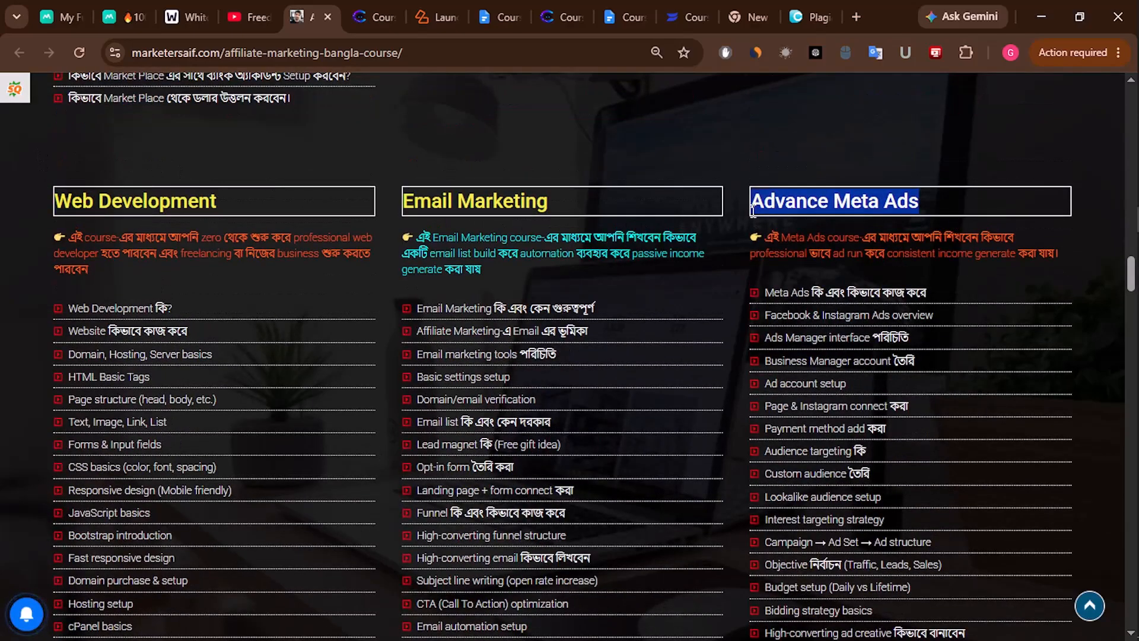
pyautogui.scroll(-15, 614, 514)
pyautogui.moveTo(79, 232); pyautogui.dragTo(269, 235)
pyautogui.moveTo(539, 229); pyautogui.dragTo(471, 231)
pyautogui.moveTo(1016, 231); pyautogui.dragTo(742, 245)
pyautogui.scroll(-14, 572, 417)
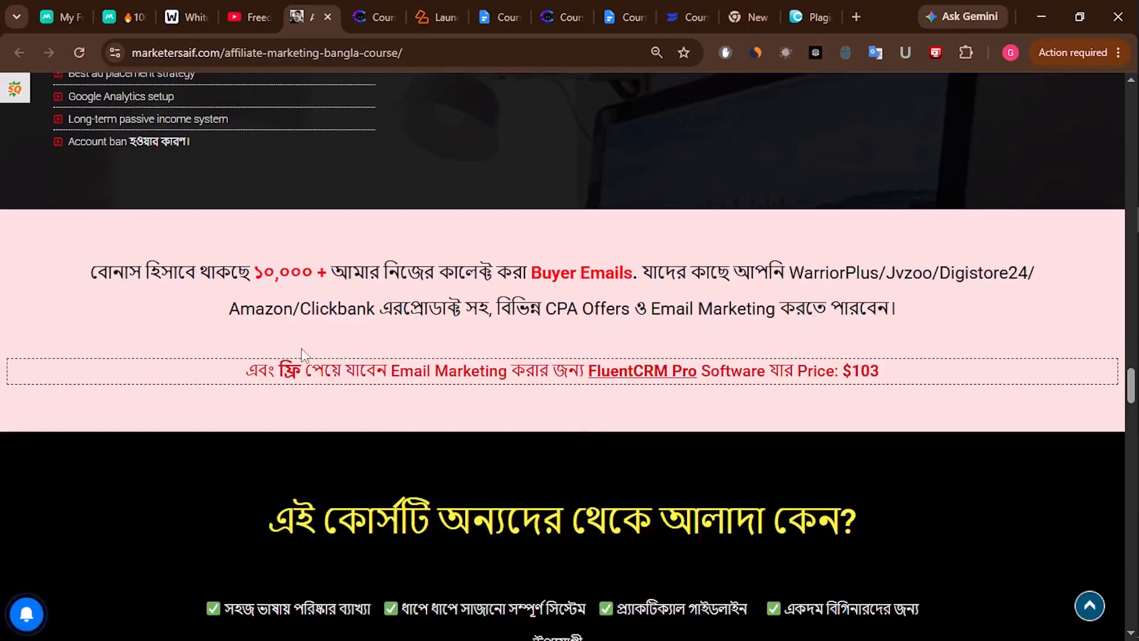
pyautogui.scroll(1, 430, 390)
pyautogui.moveTo(89, 358); pyautogui.dragTo(938, 360)
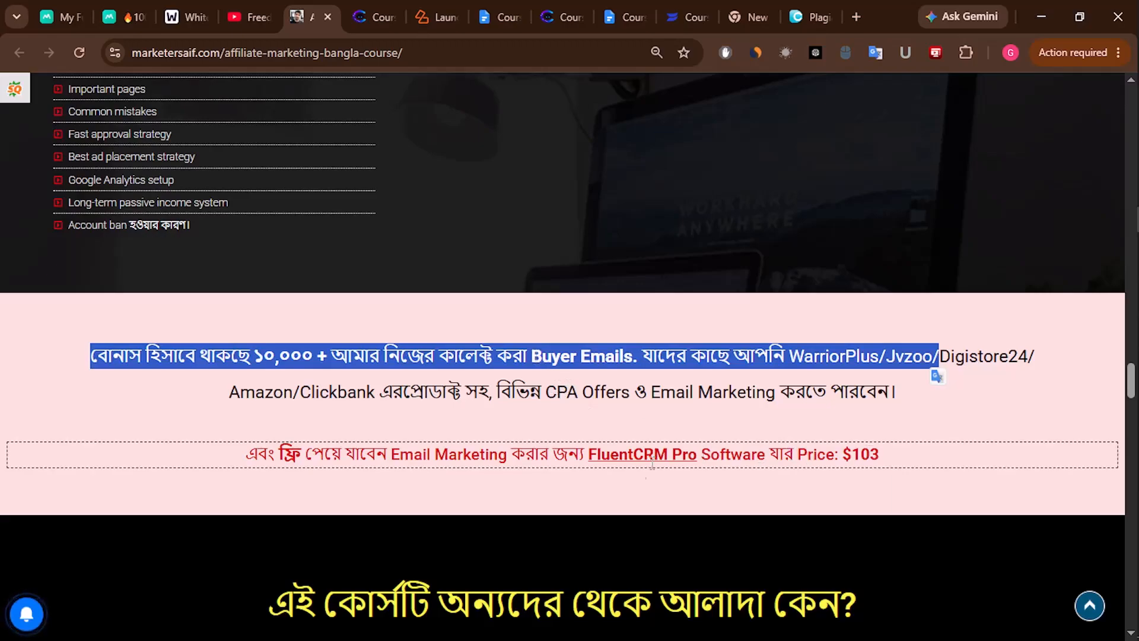
pyautogui.click(655, 396)
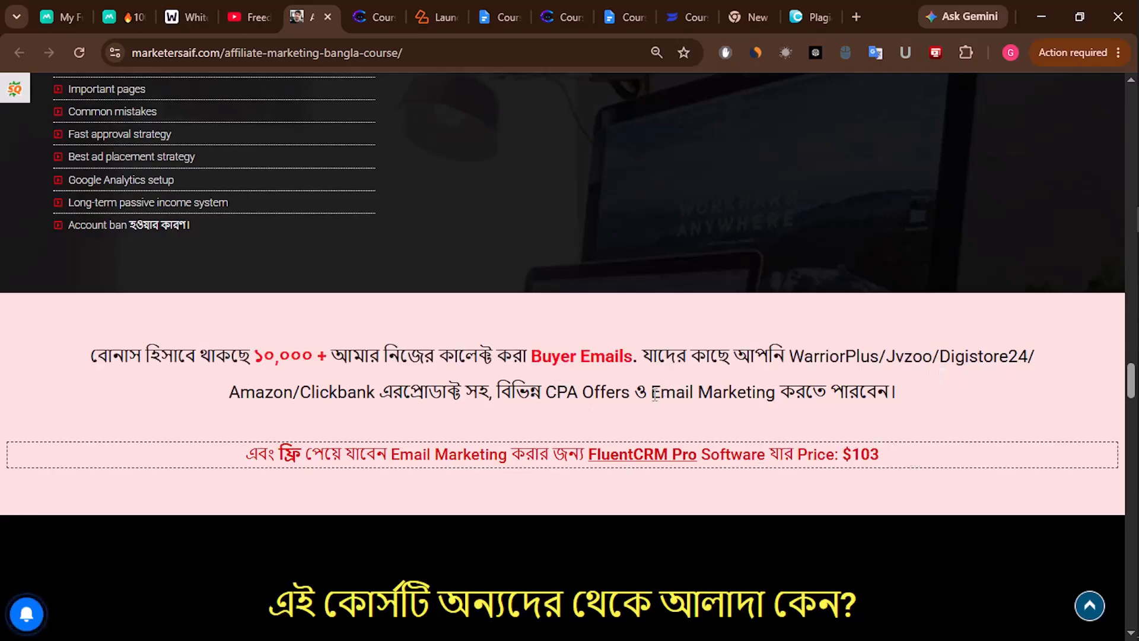
pyautogui.scroll(-15, 711, 457)
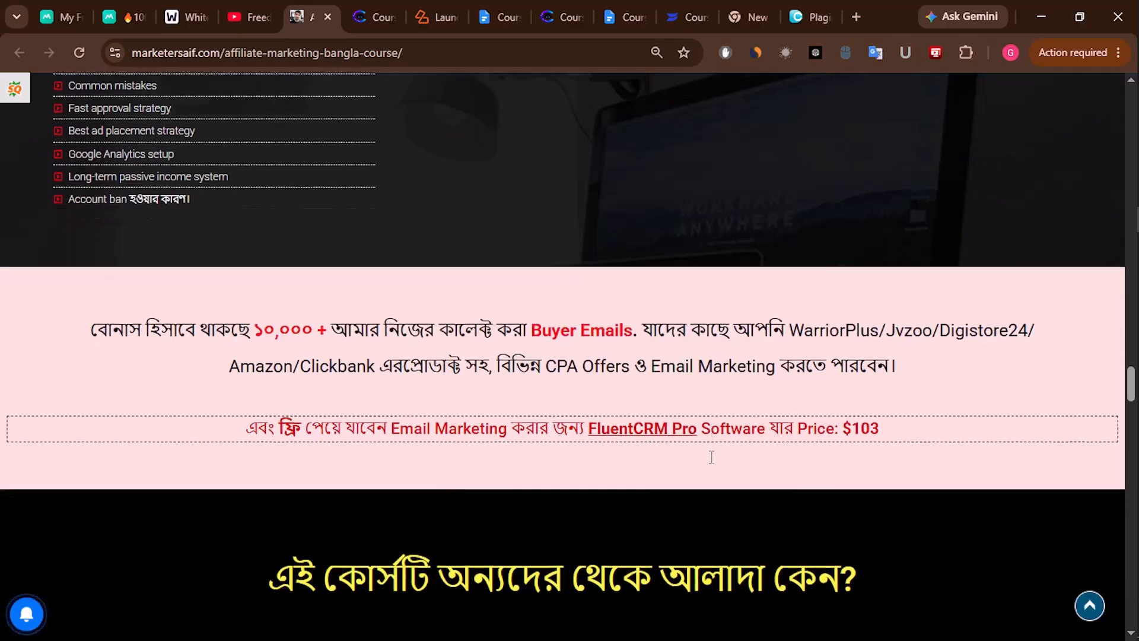
pyautogui.scroll(-20, 745, 394)
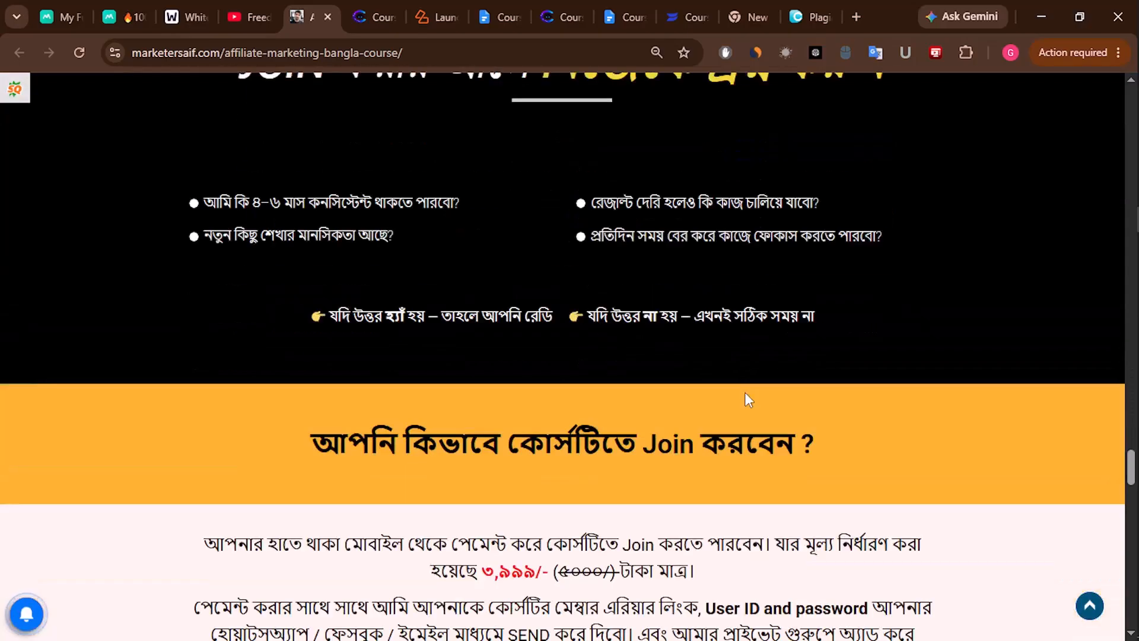
pyautogui.scroll(-12, 855, 464)
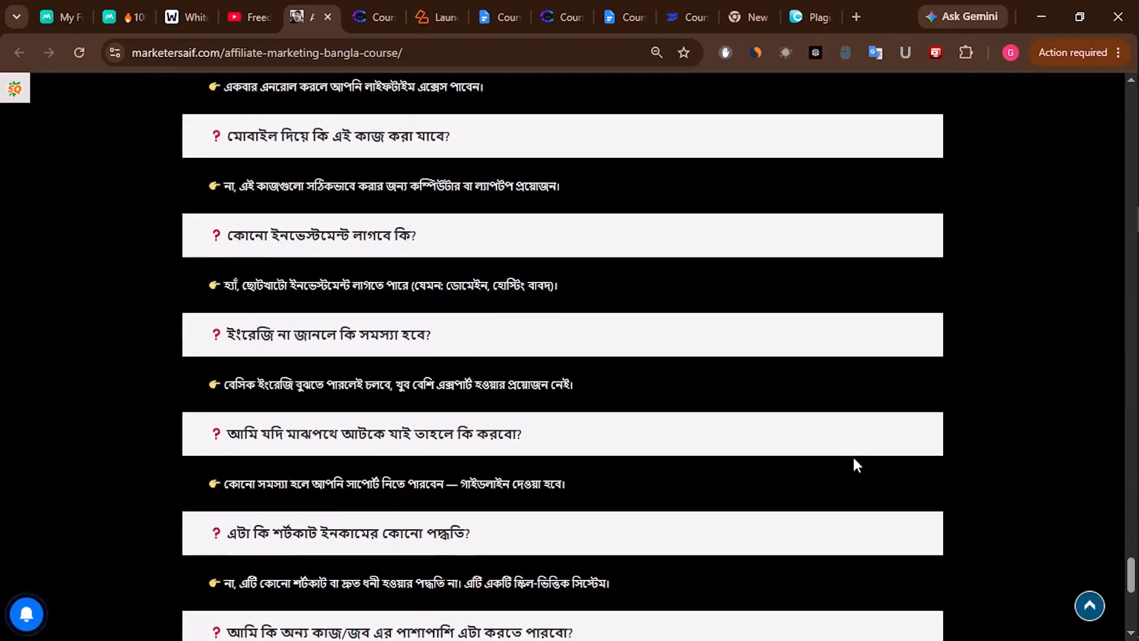
pyautogui.scroll(5, 856, 464)
pyautogui.scroll(8, 856, 464)
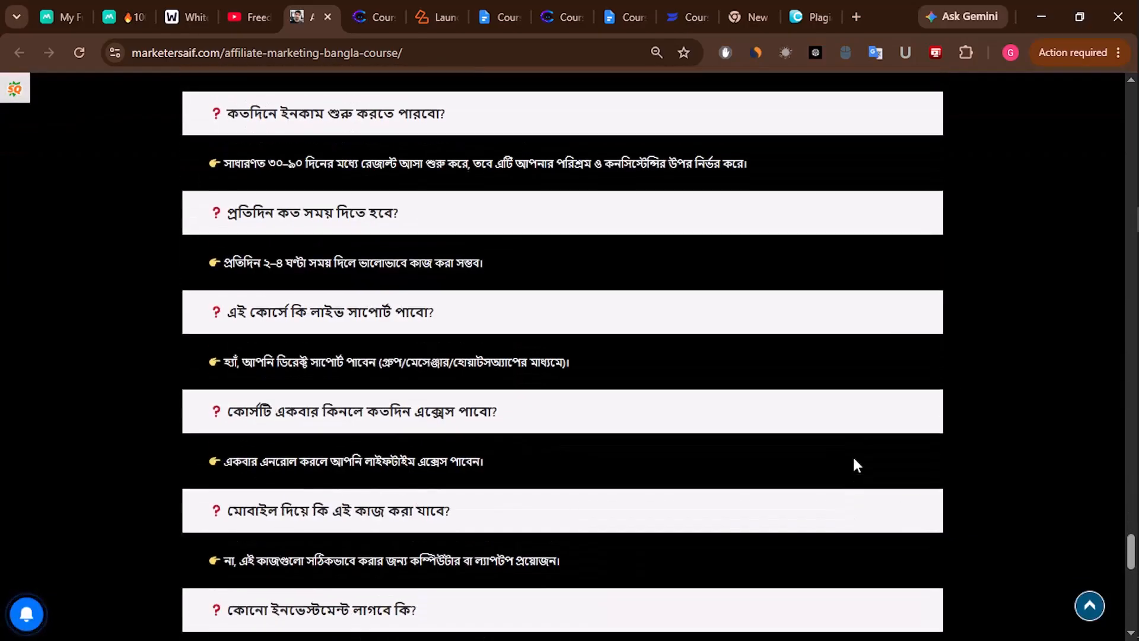
pyautogui.scroll(10, 856, 465)
pyautogui.scroll(20, 854, 463)
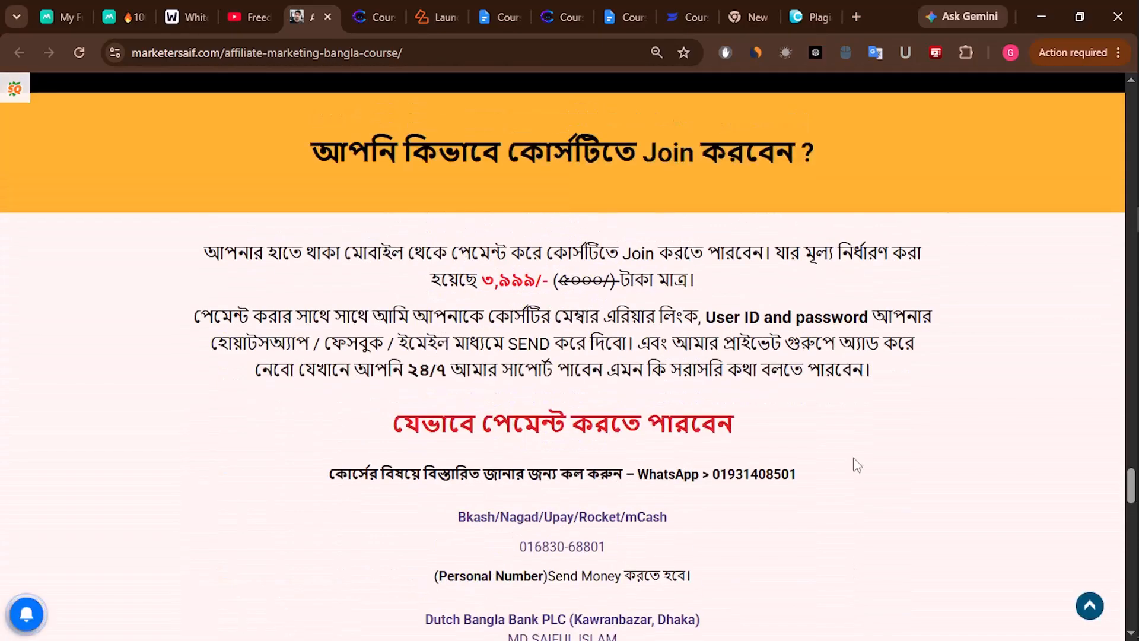
pyautogui.scroll(20, 853, 457)
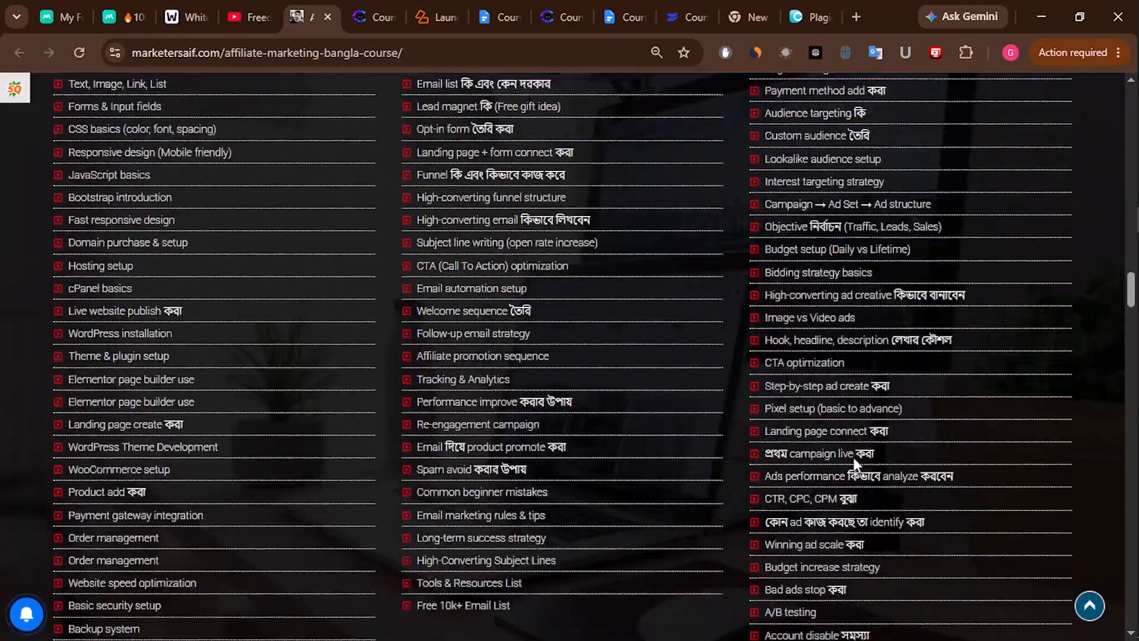
pyautogui.scroll(8, 855, 461)
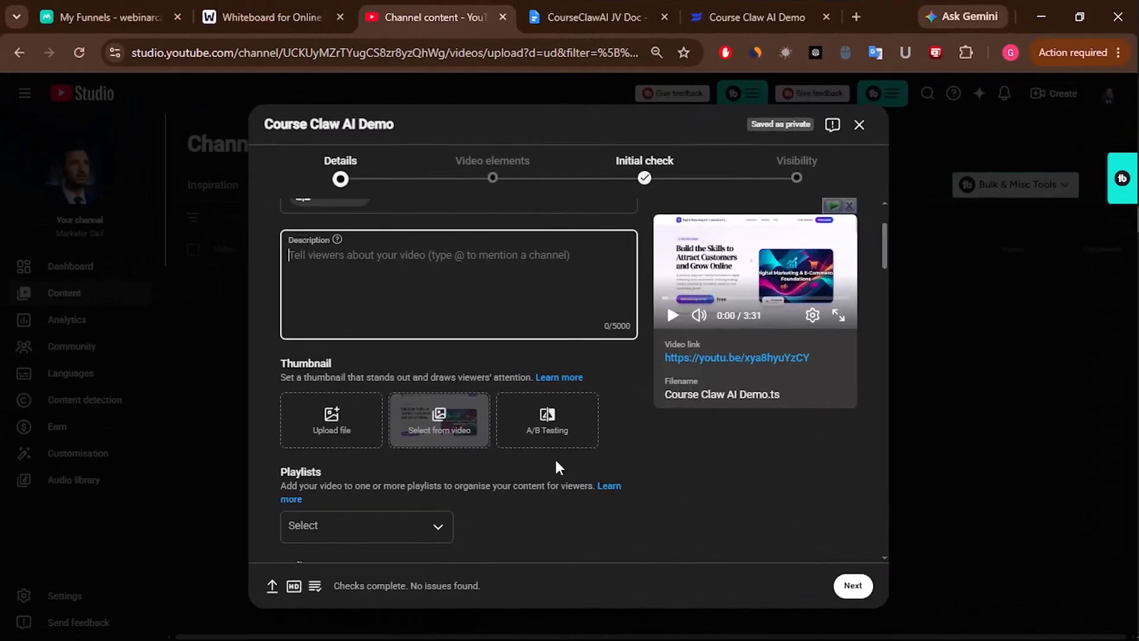
# - Mark the video as not made for kids and advance to the visibility settings
pyautogui.scroll(2, 556, 462)
pyautogui.scroll(-3, 556, 462)
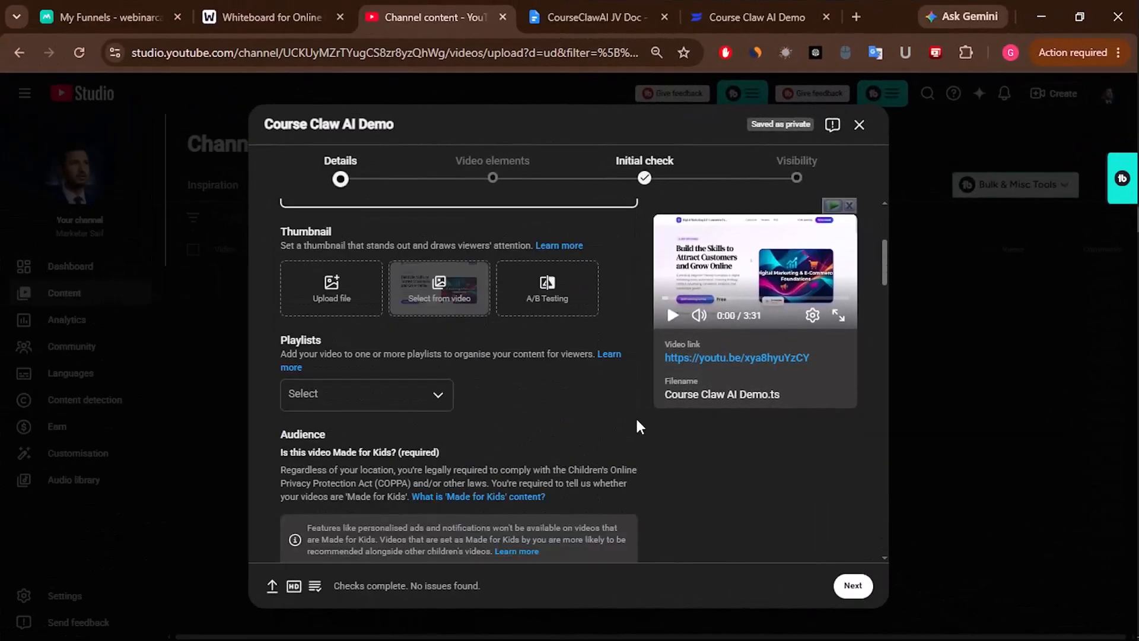
pyautogui.scroll(-5, 636, 420)
pyautogui.scroll(1, 291, 361)
pyautogui.click(288, 360)
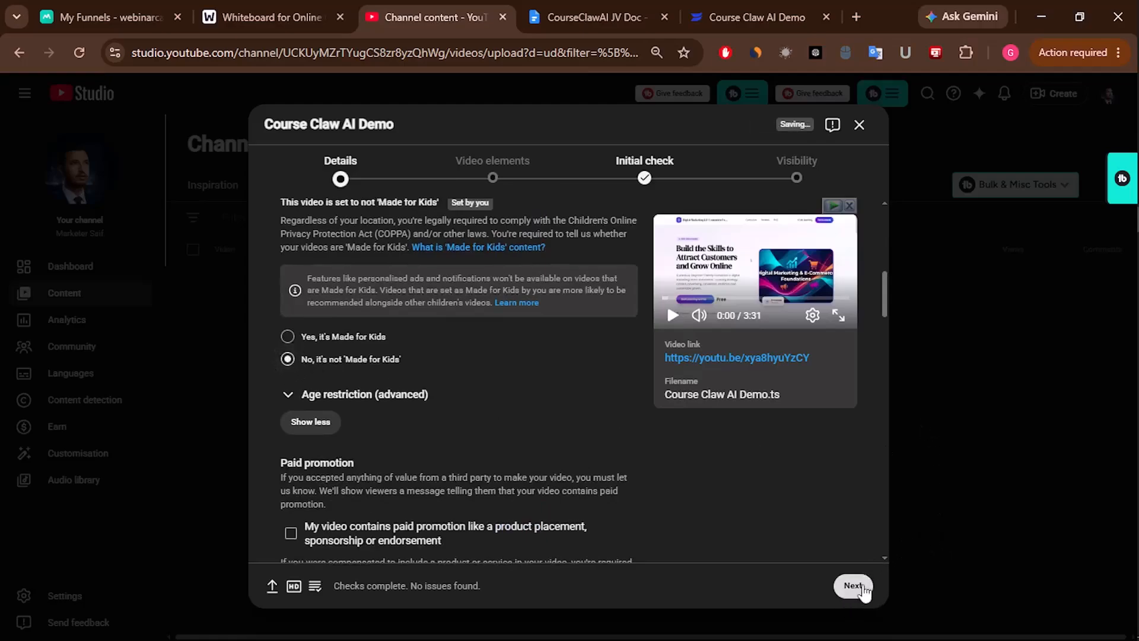
pyautogui.click(861, 587)
pyautogui.click(855, 586)
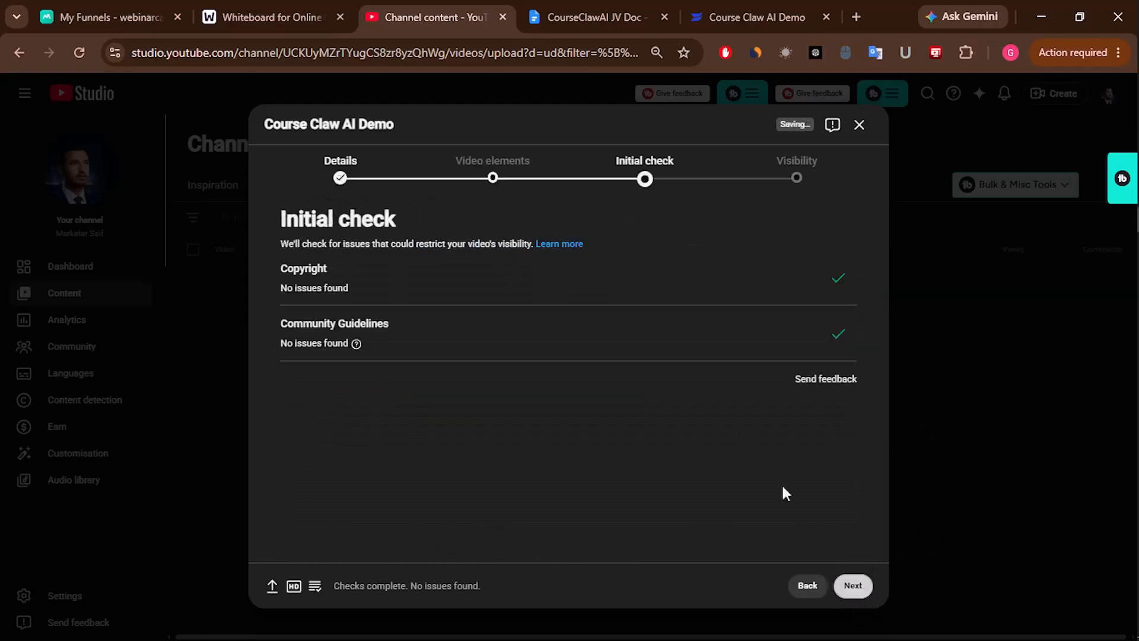
pyautogui.click(854, 586)
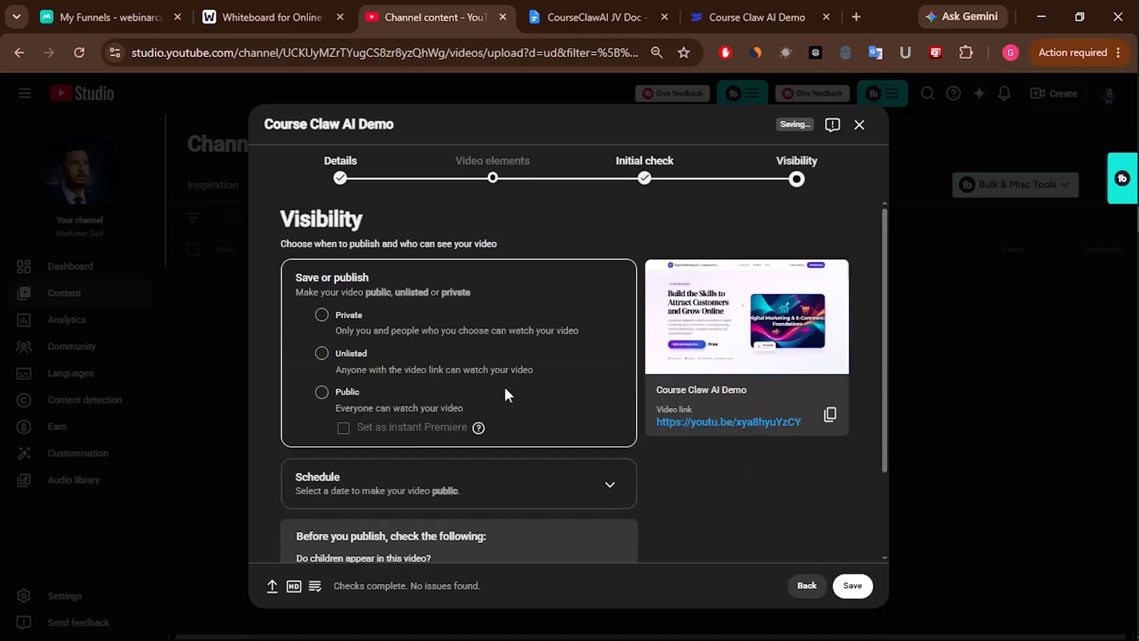
# - Set the video to Unlisted, save it, and return to the AffiliMachine funnels tab
pyautogui.click(321, 354)
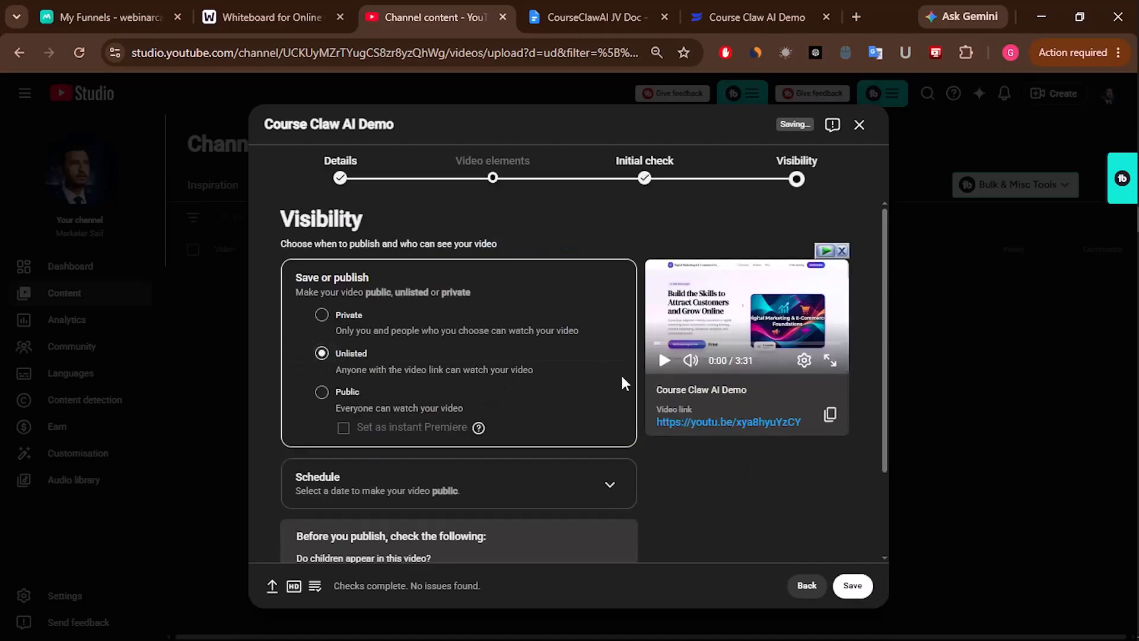
pyautogui.click(854, 587)
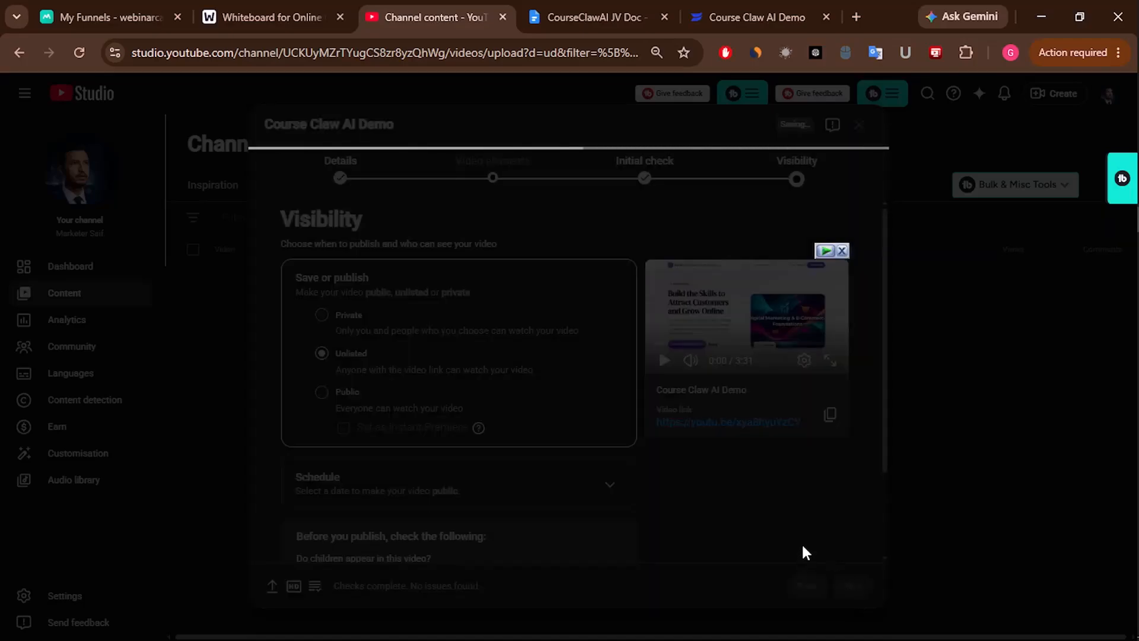
pyautogui.click(842, 250)
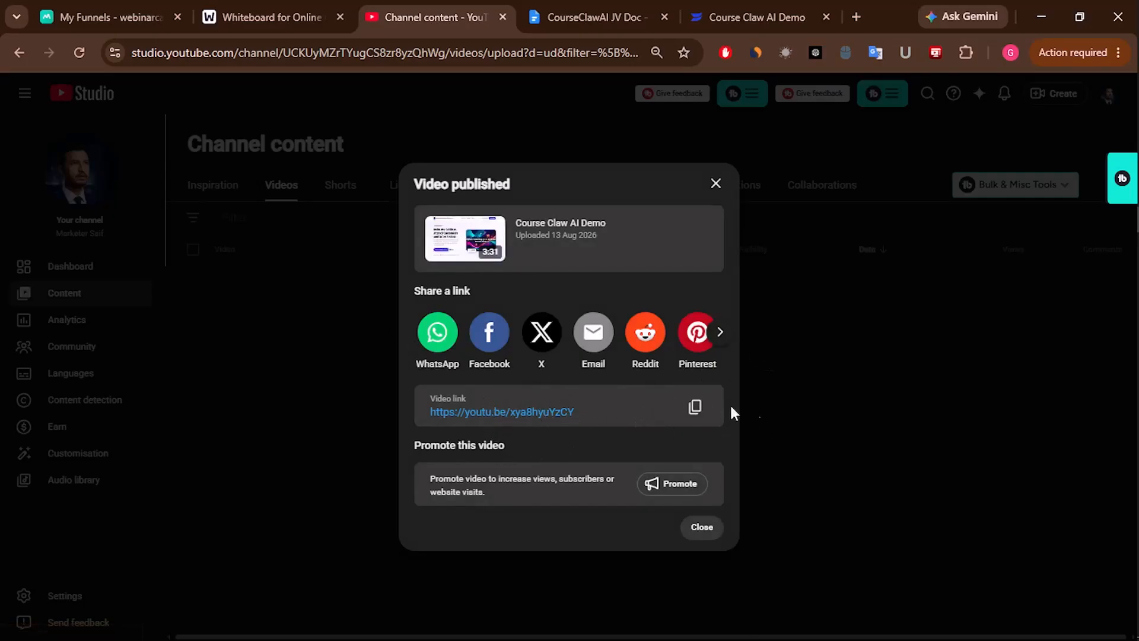
pyautogui.click(131, 16)
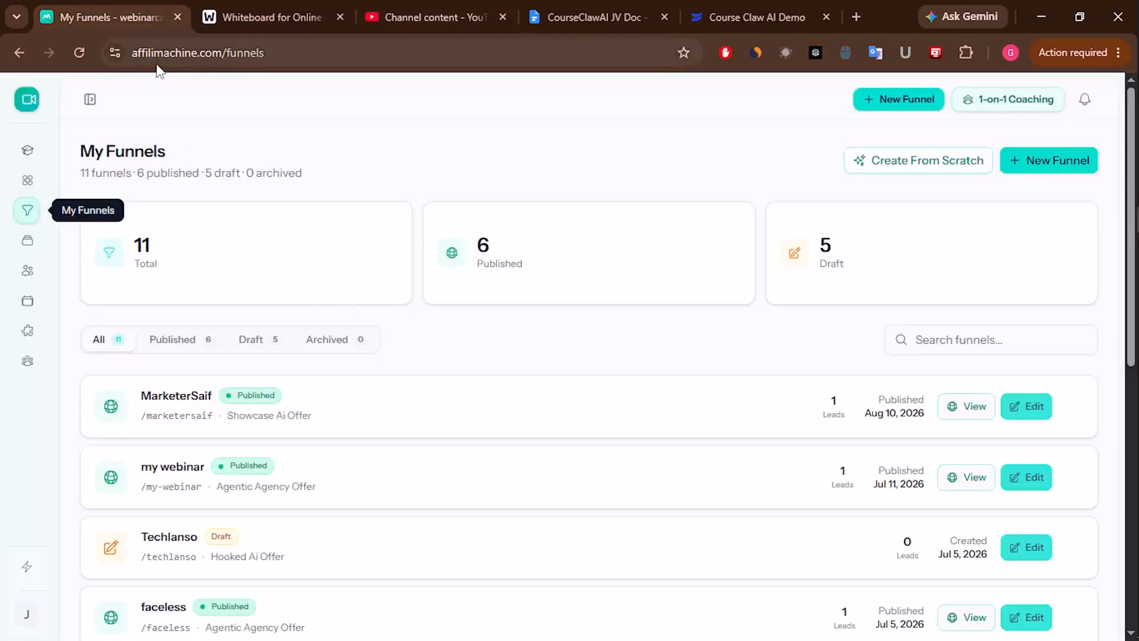
# - Start a new funnel and copy the product name CourseClawAI from the JV doc
pyautogui.click(76, 53)
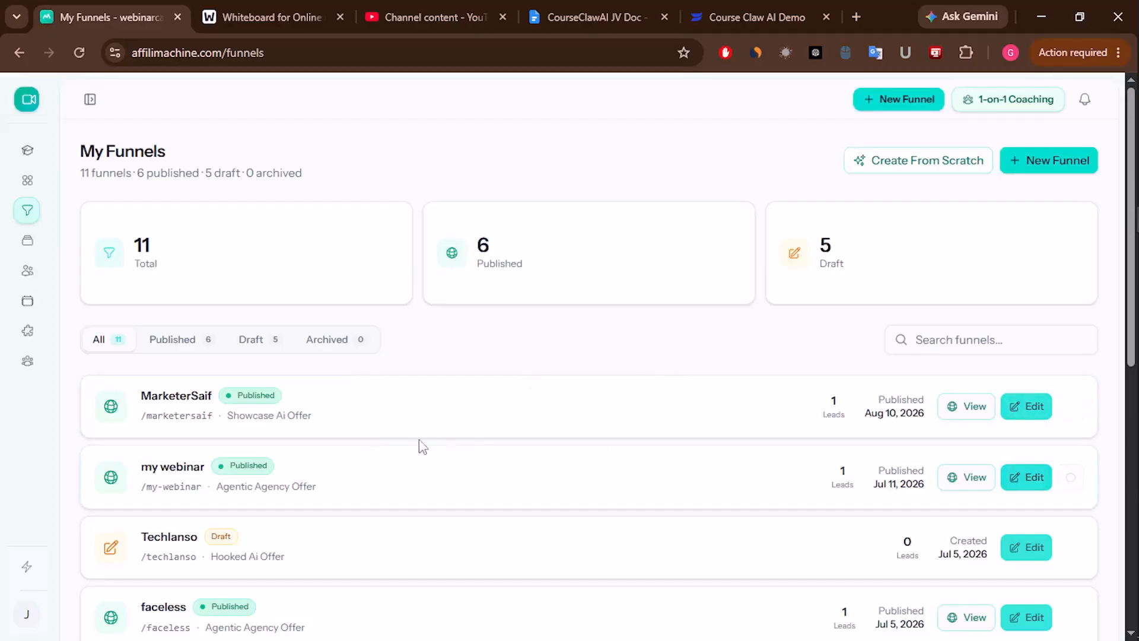
pyautogui.click(1061, 171)
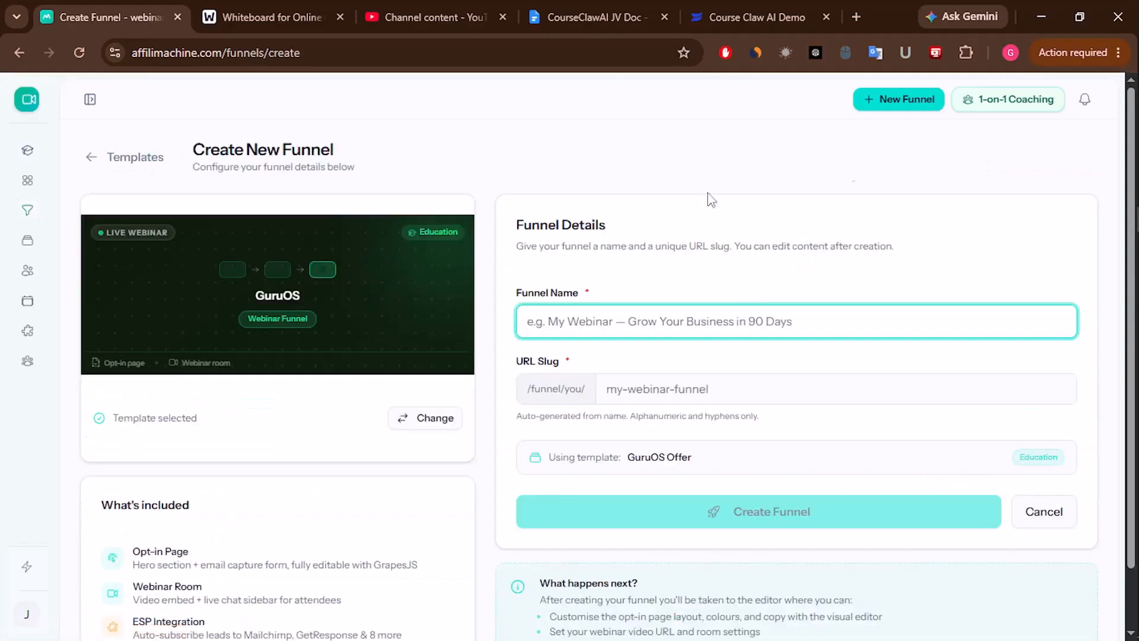
pyautogui.click(612, 319)
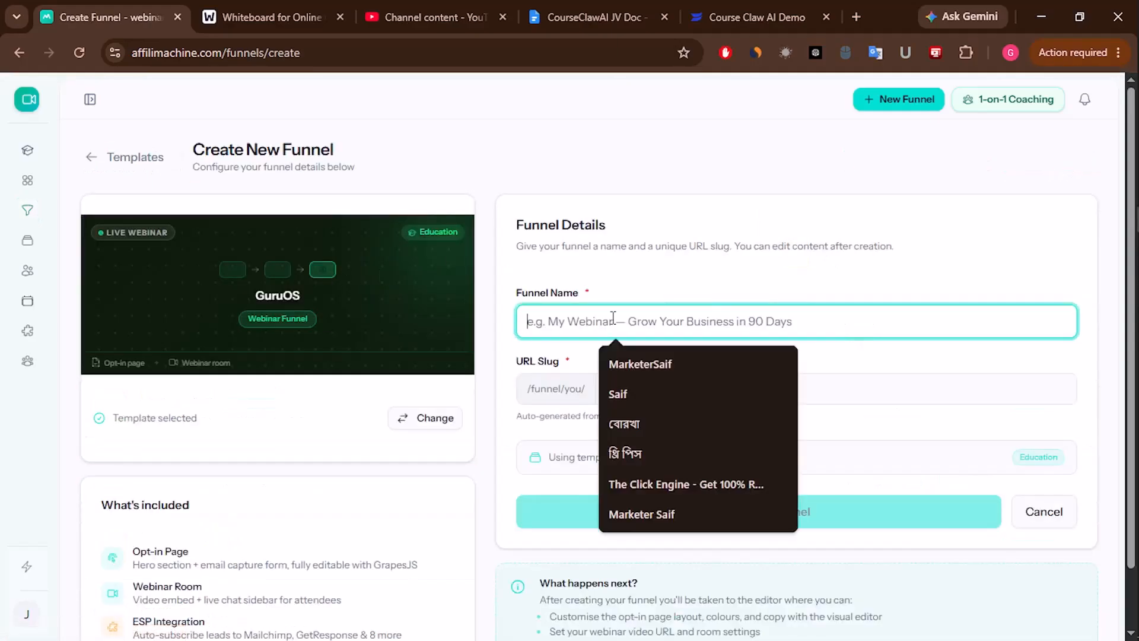
pyautogui.click(624, 15)
pyautogui.click(751, 15)
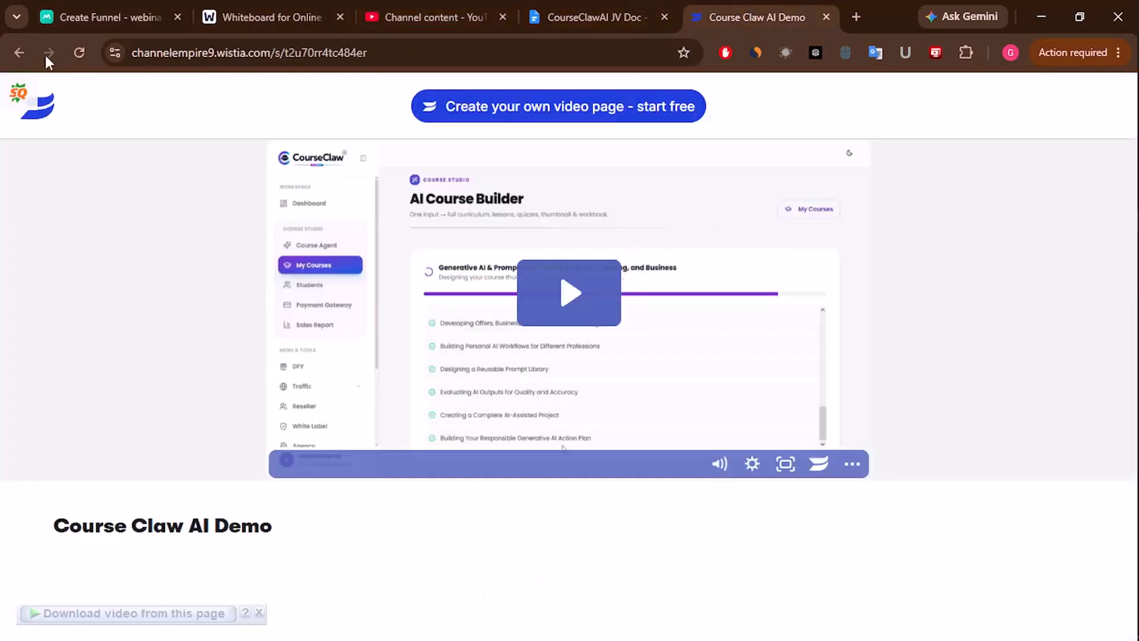
pyautogui.click(554, 5)
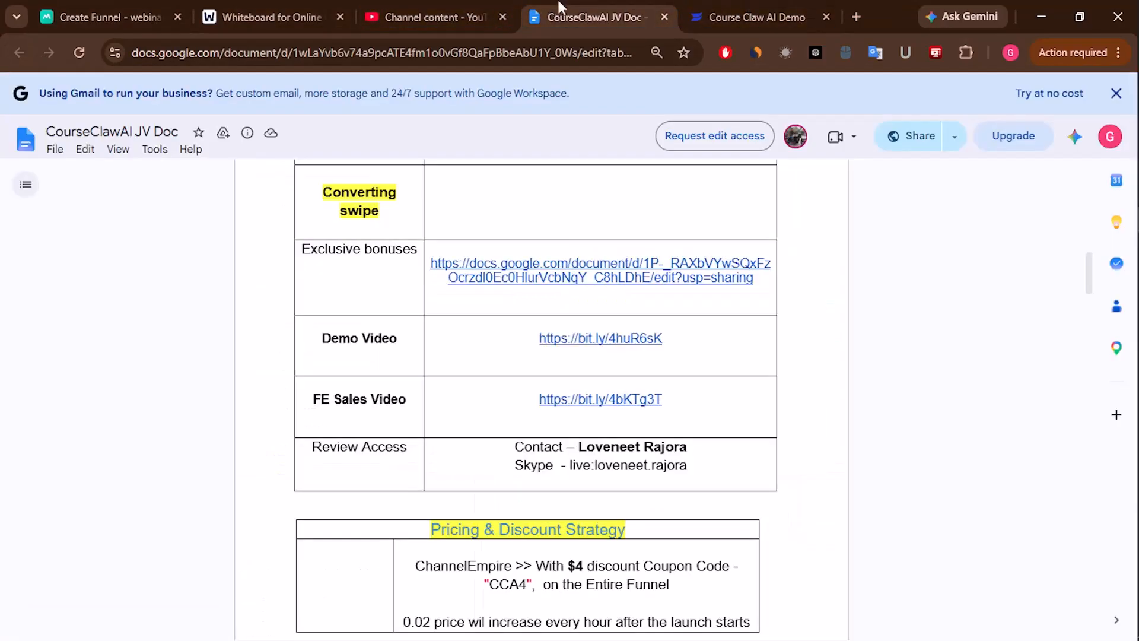
pyautogui.click(332, 53)
pyautogui.scroll(15, 526, 356)
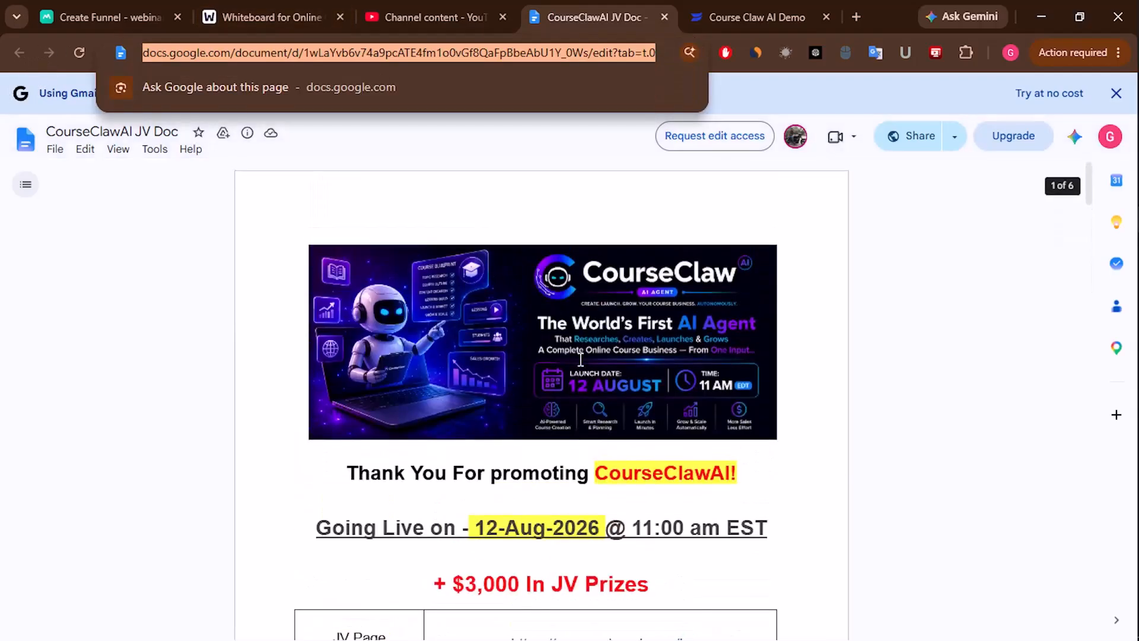
pyautogui.click(661, 484)
pyautogui.moveTo(595, 473); pyautogui.dragTo(734, 473)
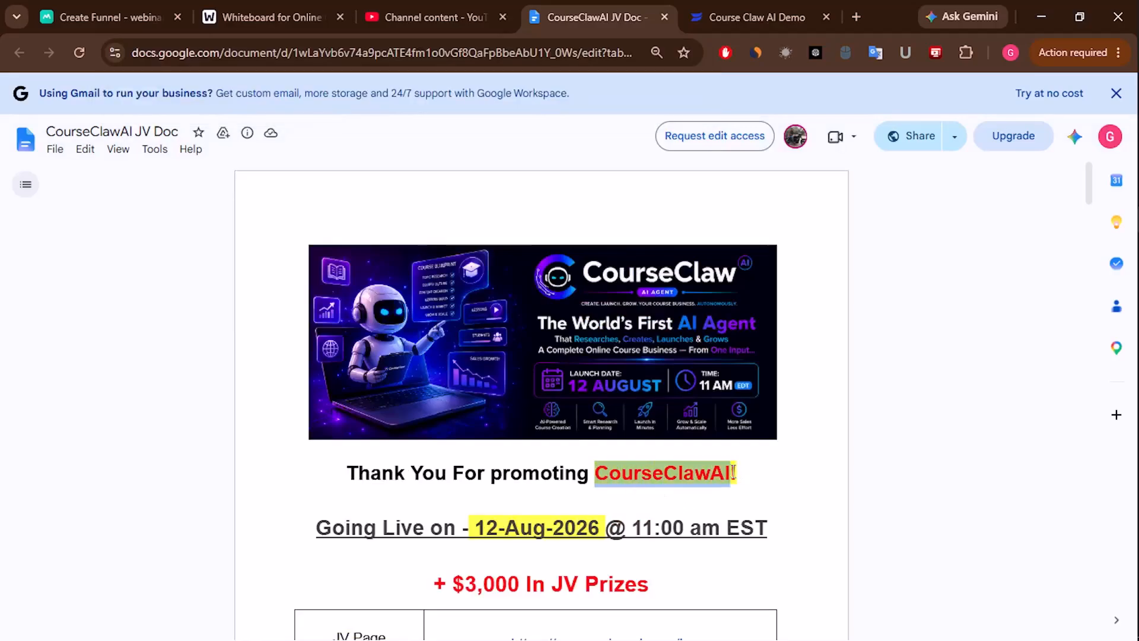
pyautogui.rightClick(701, 475)
pyautogui.click(741, 491)
# - Paste CourseClawAI as the funnel name, giving the slug courseclawai
pyautogui.click(109, 16)
pyautogui.click(602, 321)
pyautogui.hotkey('ctrl', 'v')
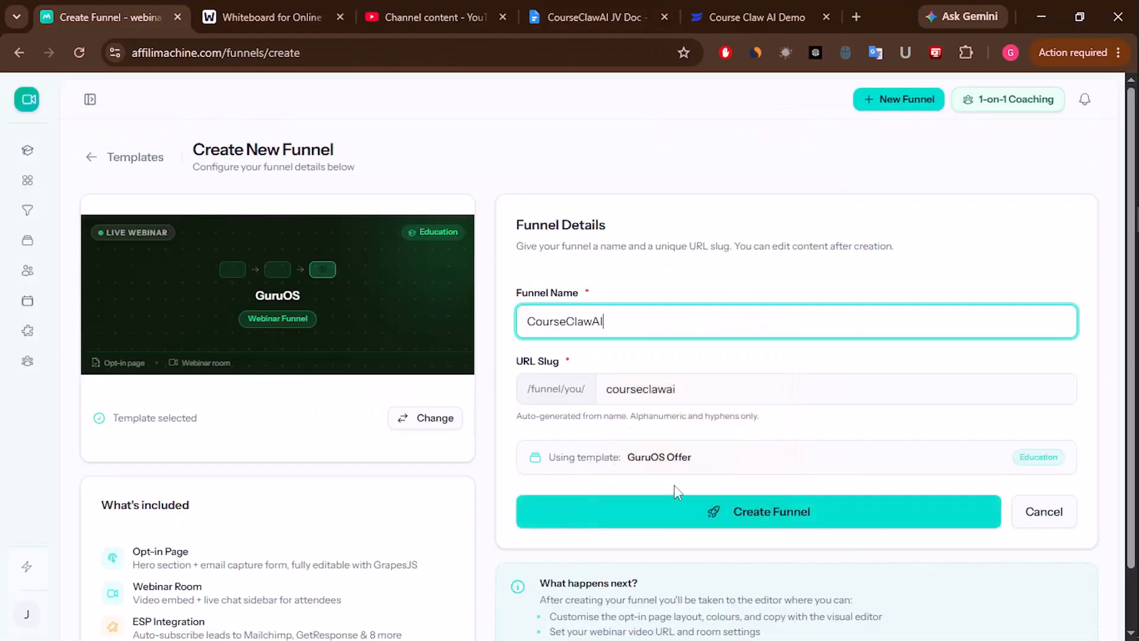
pyautogui.click(668, 387)
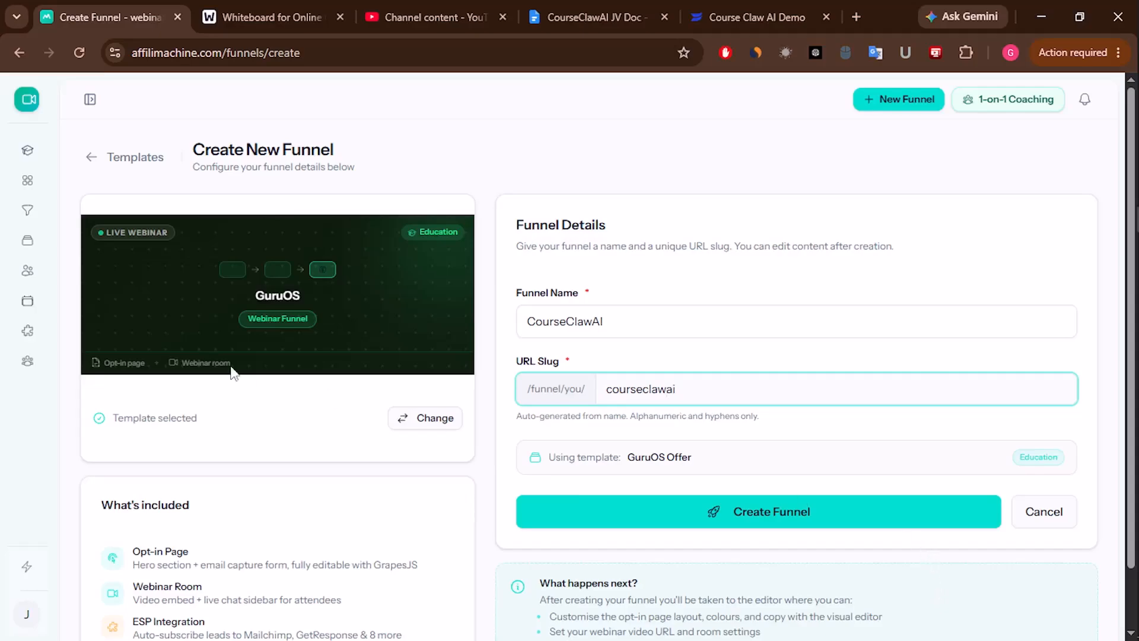
# - Switch the template to Ai Talker Offer and create the funnel
pyautogui.click(428, 417)
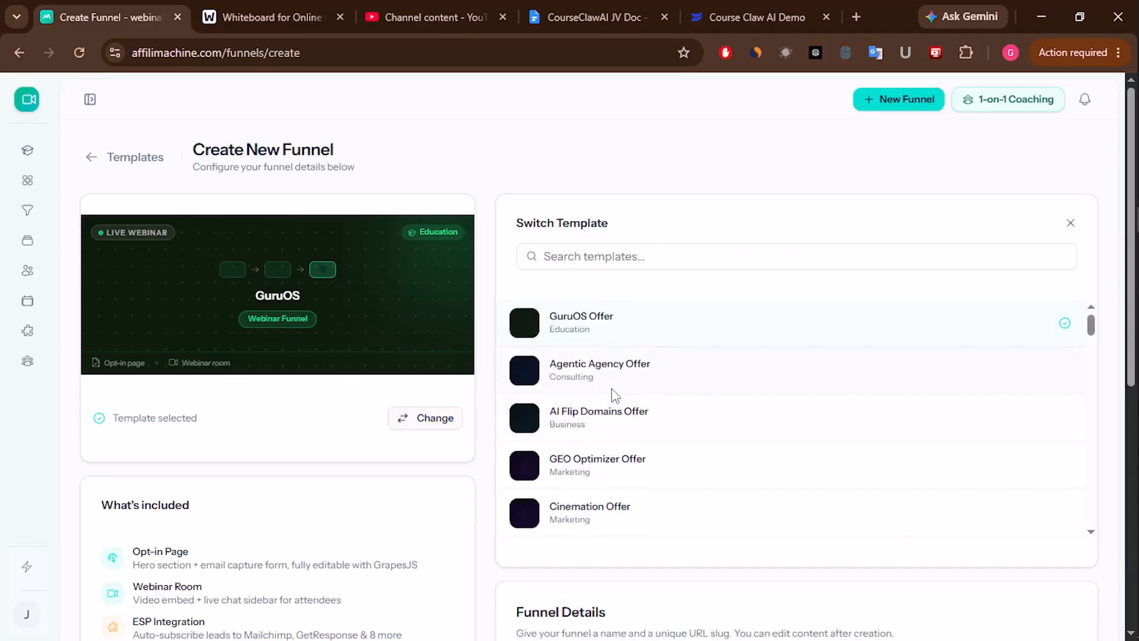
pyautogui.scroll(-15, 616, 395)
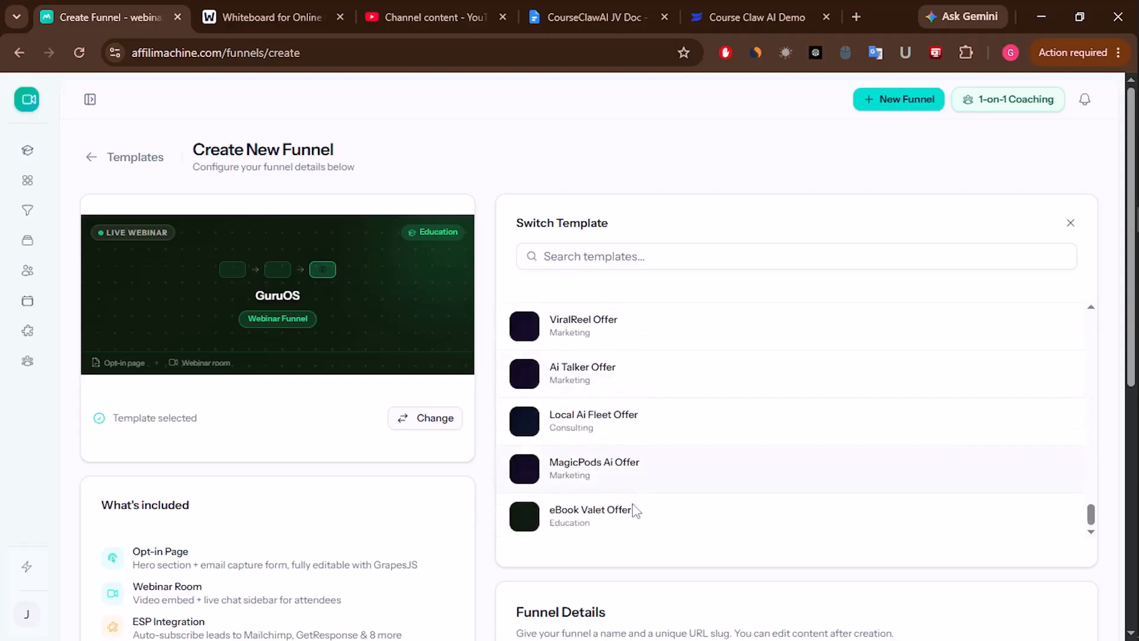
pyautogui.click(553, 379)
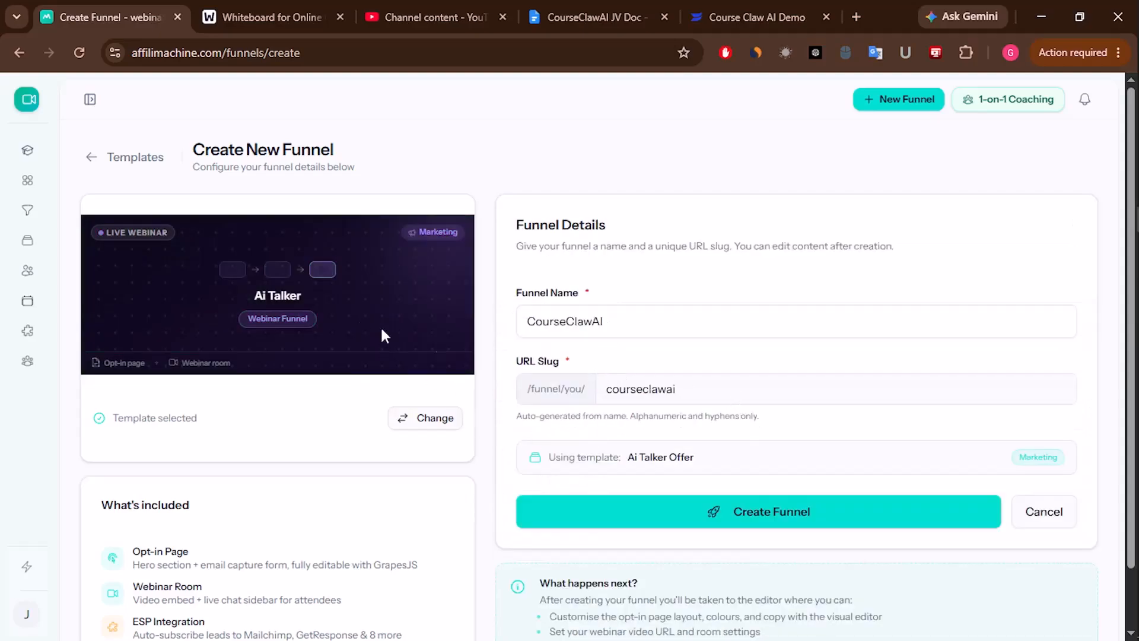
pyautogui.scroll(-1, 830, 483)
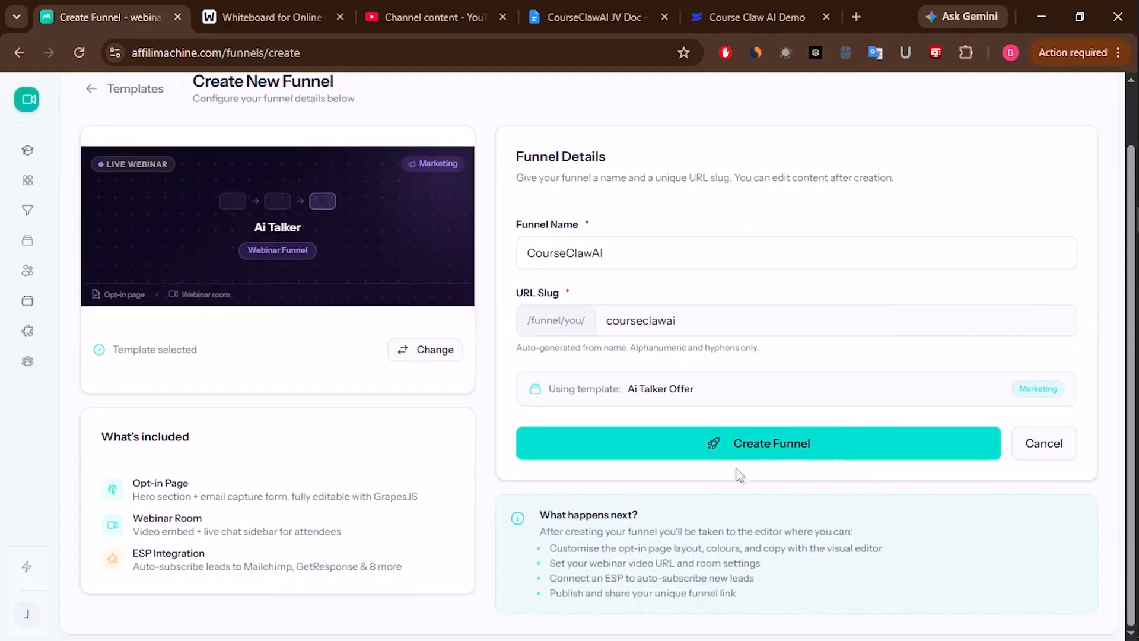
pyautogui.click(795, 449)
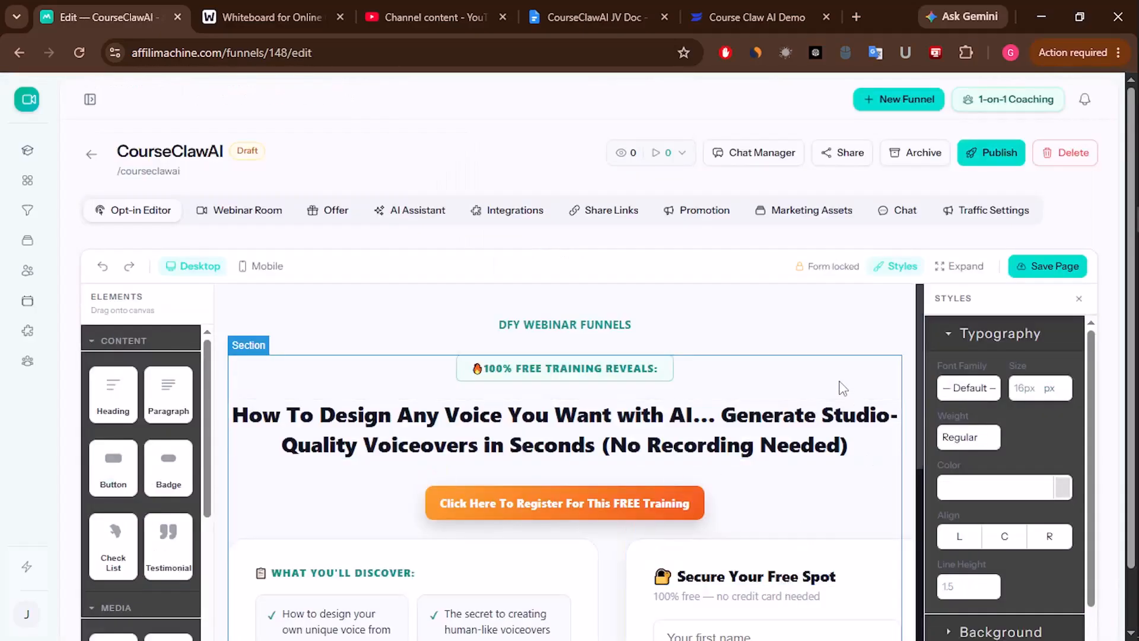
# - Open the JV doc's FE Sales Page preview, courseclawai.com/live, and scroll through it
pyautogui.scroll(-4, 762, 473)
pyautogui.scroll(4, 759, 466)
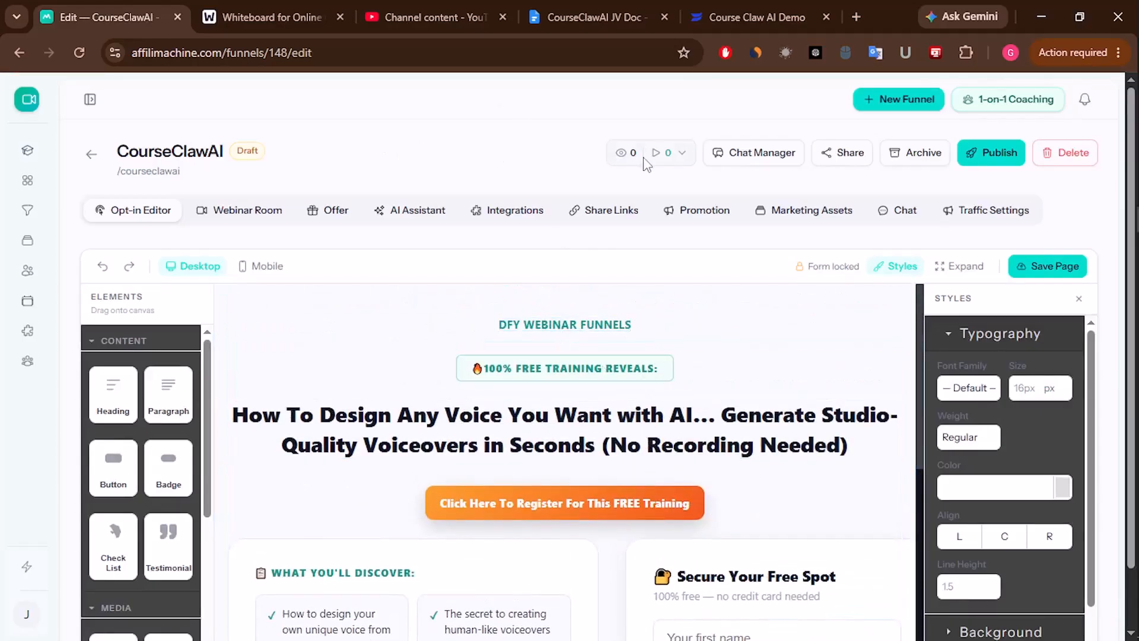
pyautogui.click(550, 8)
pyautogui.scroll(-6, 534, 463)
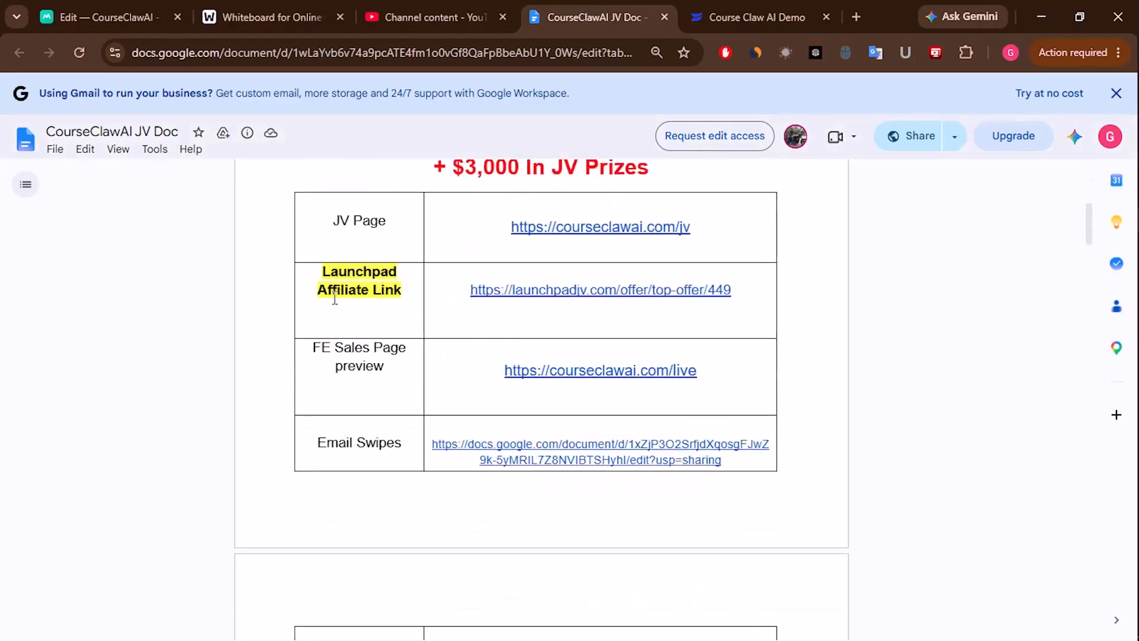
pyautogui.click(614, 366)
pyautogui.click(629, 398)
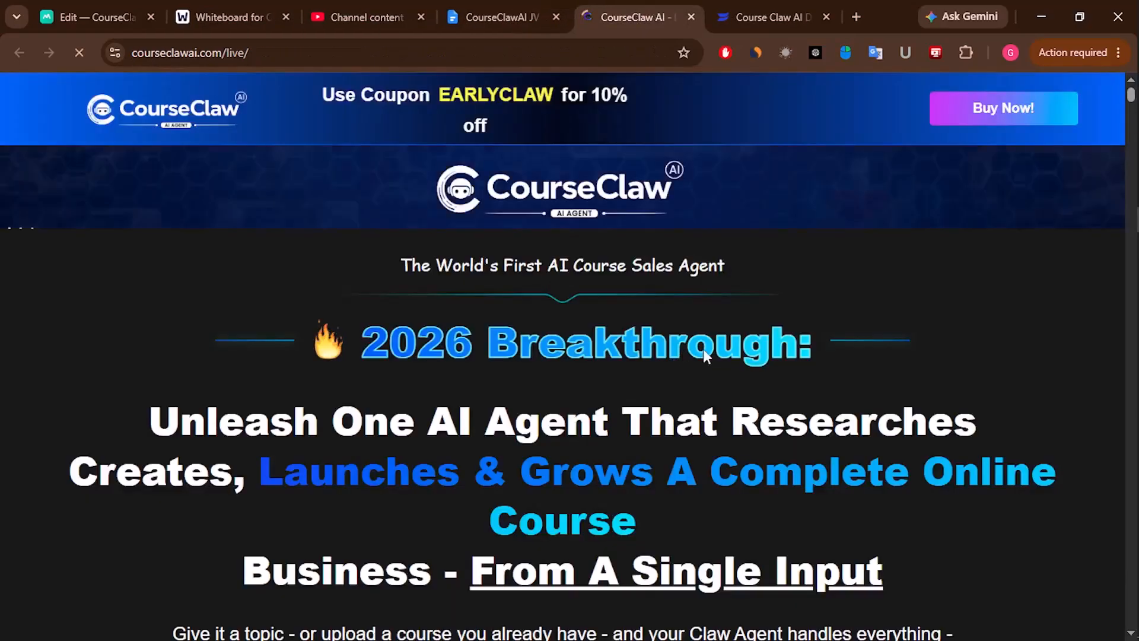
pyautogui.scroll(-7, 702, 340)
pyautogui.scroll(3, 729, 341)
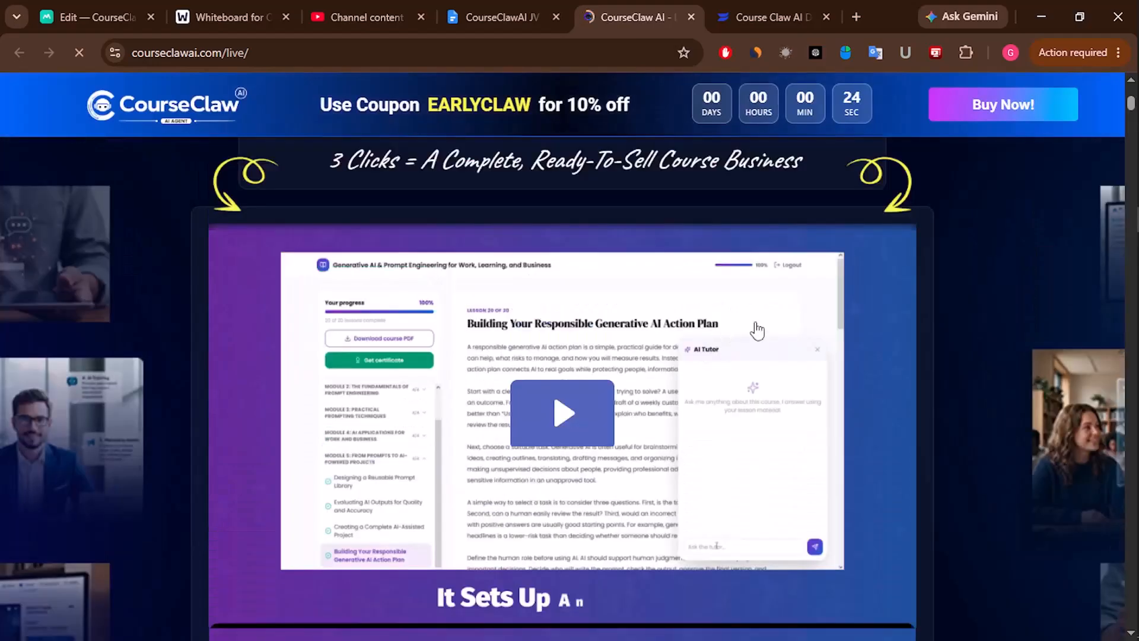
pyautogui.scroll(-3, 796, 427)
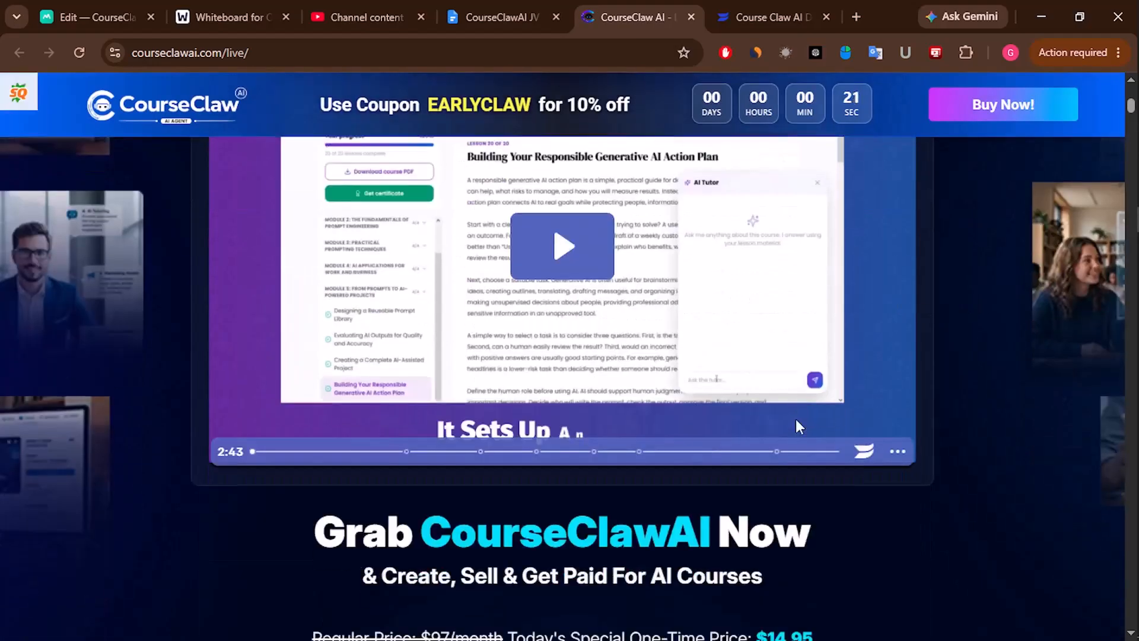
pyautogui.scroll(6, 797, 425)
pyautogui.scroll(7, 795, 418)
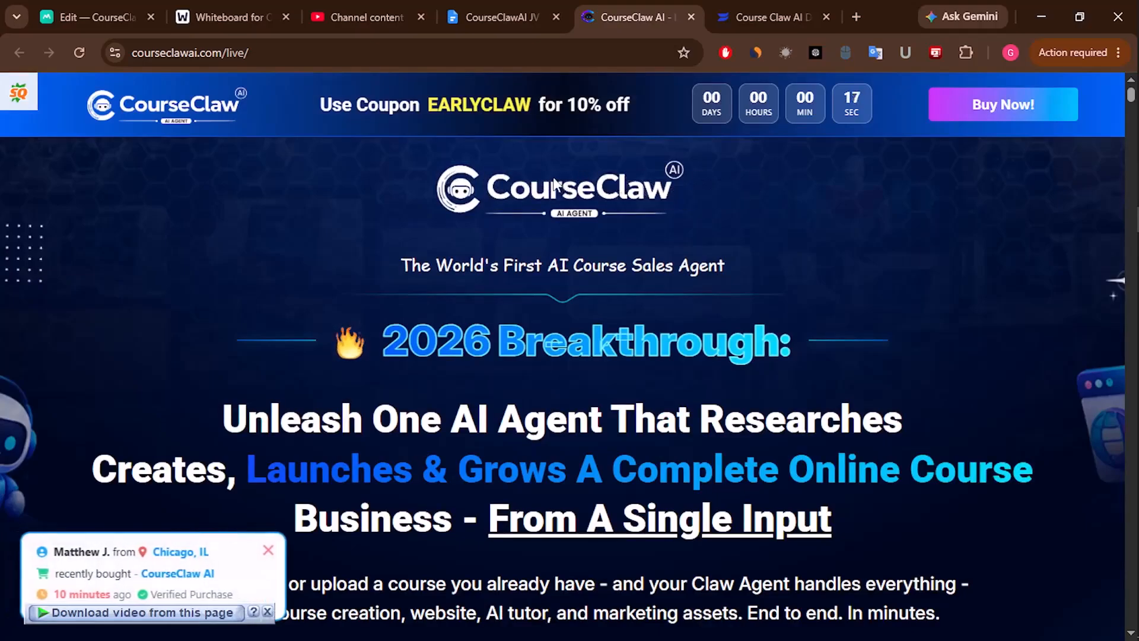
# - Copy the sales page's '2026 Breakthrough:' heading and test it in the duplichecker.com plagiarism checker
pyautogui.moveTo(386, 334); pyautogui.dragTo(791, 340)
pyautogui.rightClick(756, 348)
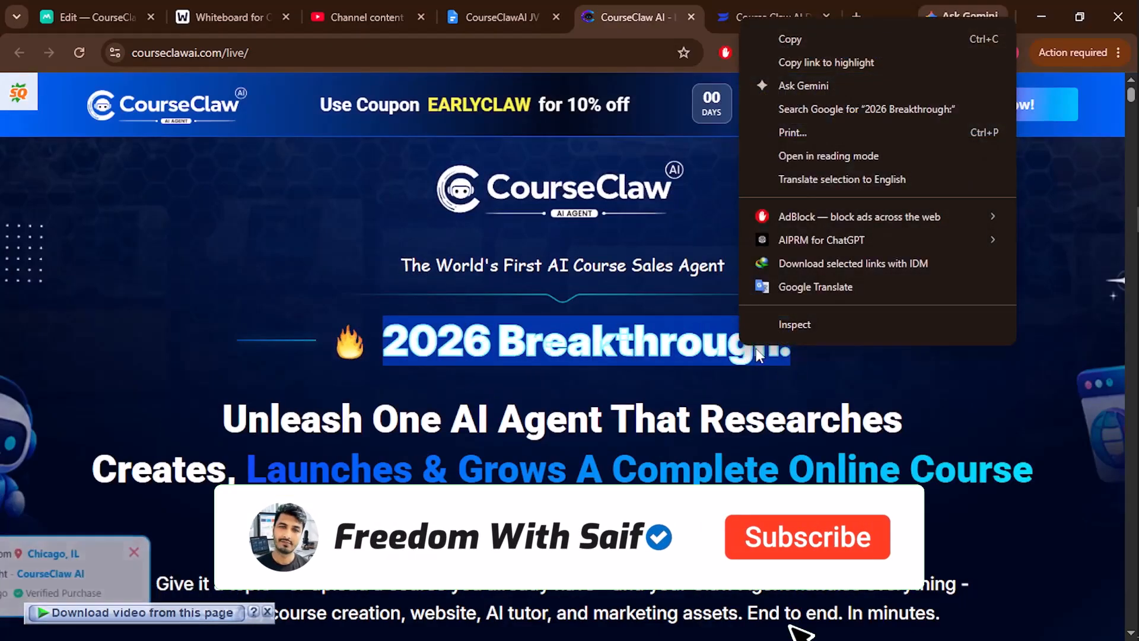
pyautogui.click(795, 38)
pyautogui.click(857, 16)
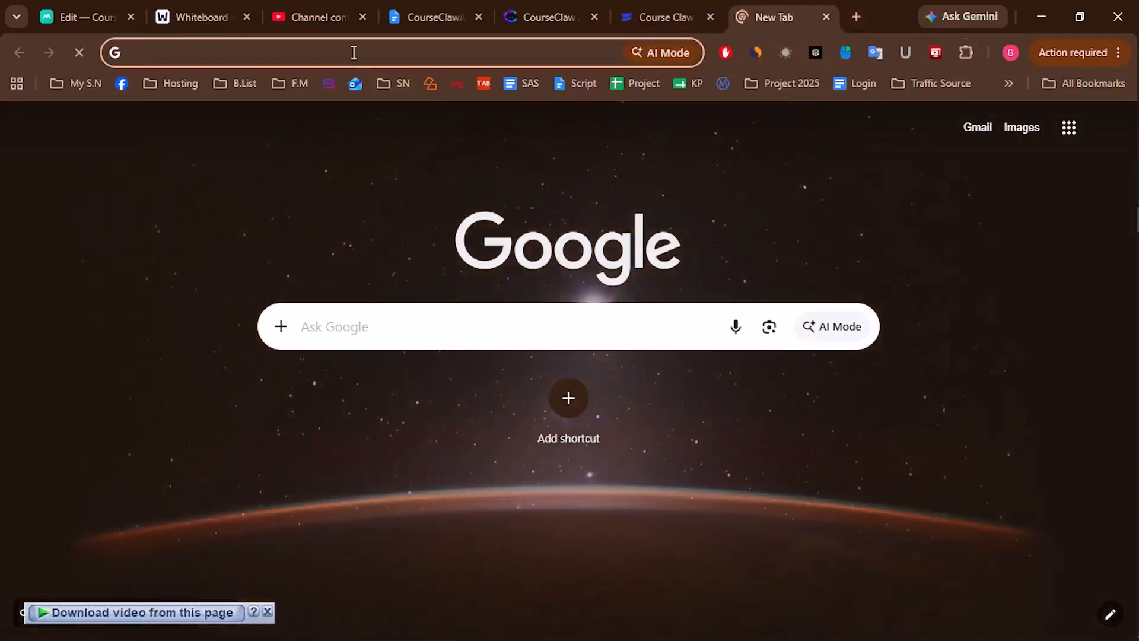
pyautogui.click(351, 52)
pyautogui.write('d')
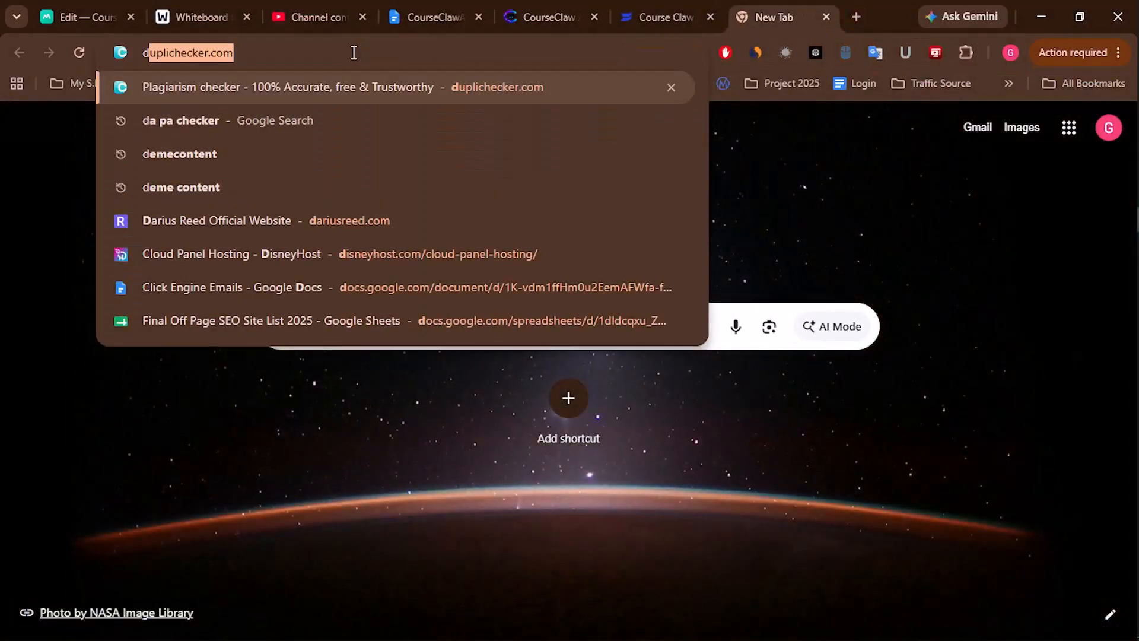
pyautogui.press('Return')
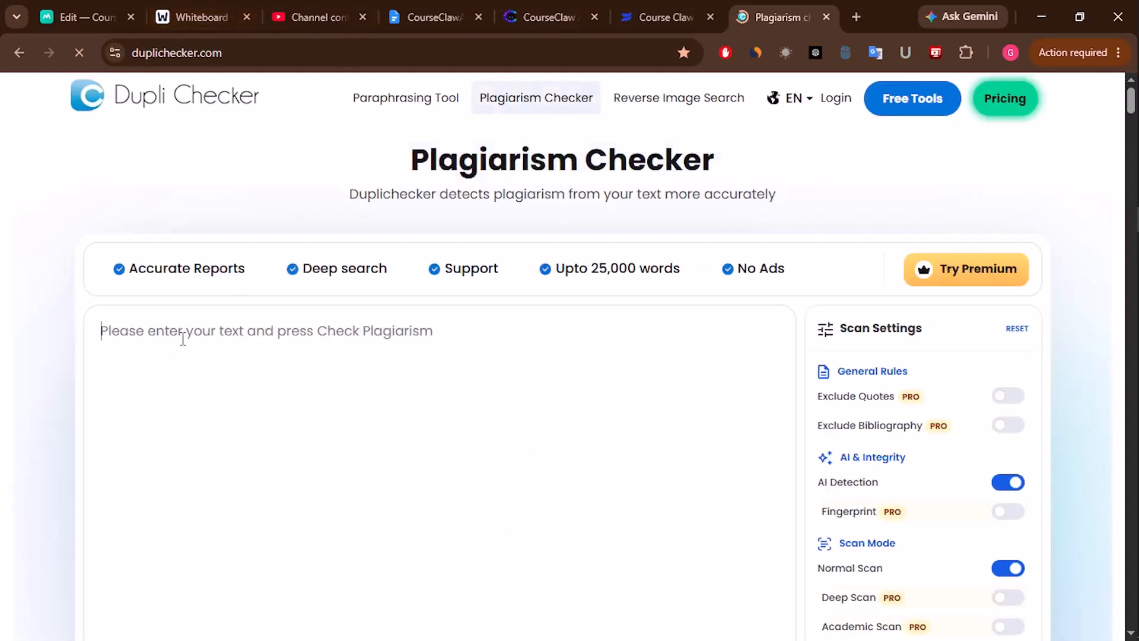
pyautogui.hotkey('ctrl', 'v')
pyautogui.hotkey('ctrl', 'a')
pyautogui.press('BackSpace')
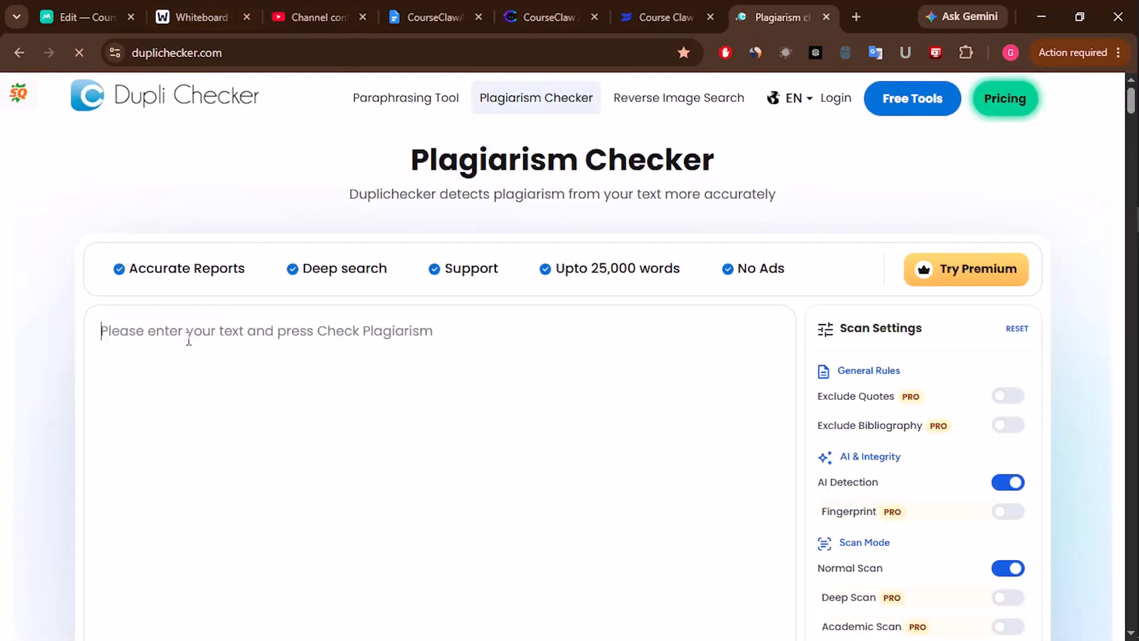
pyautogui.click(138, 11)
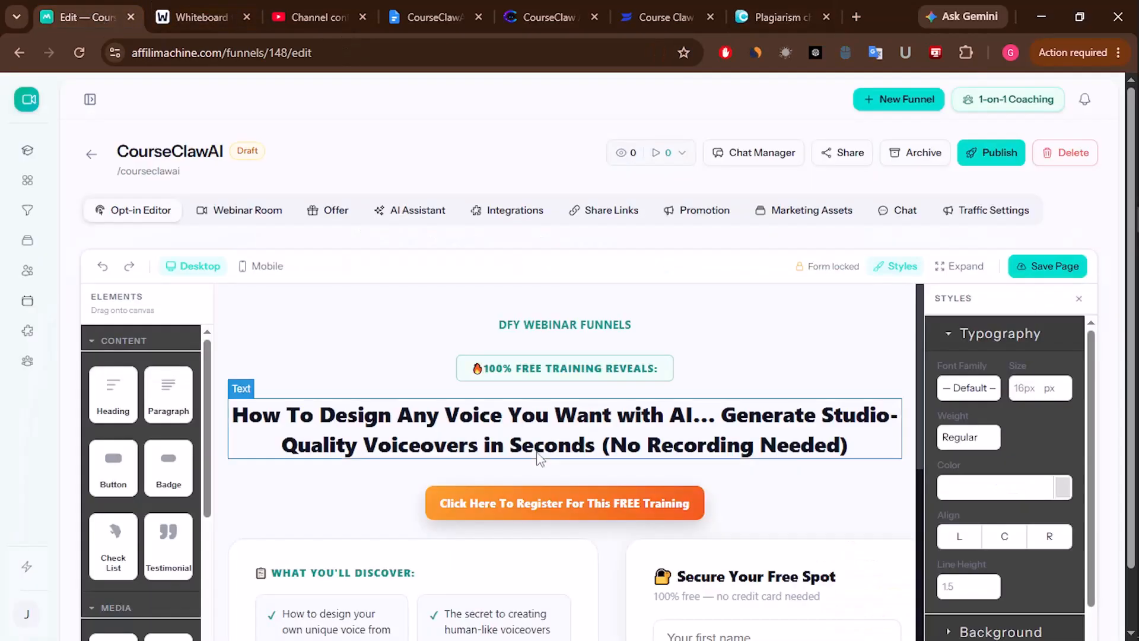
# - Change the DFY WEBINAR FUNNELS label to '2026 BREAKTHROUGH:' and close the demo video tab
pyautogui.doubleClick(560, 324)
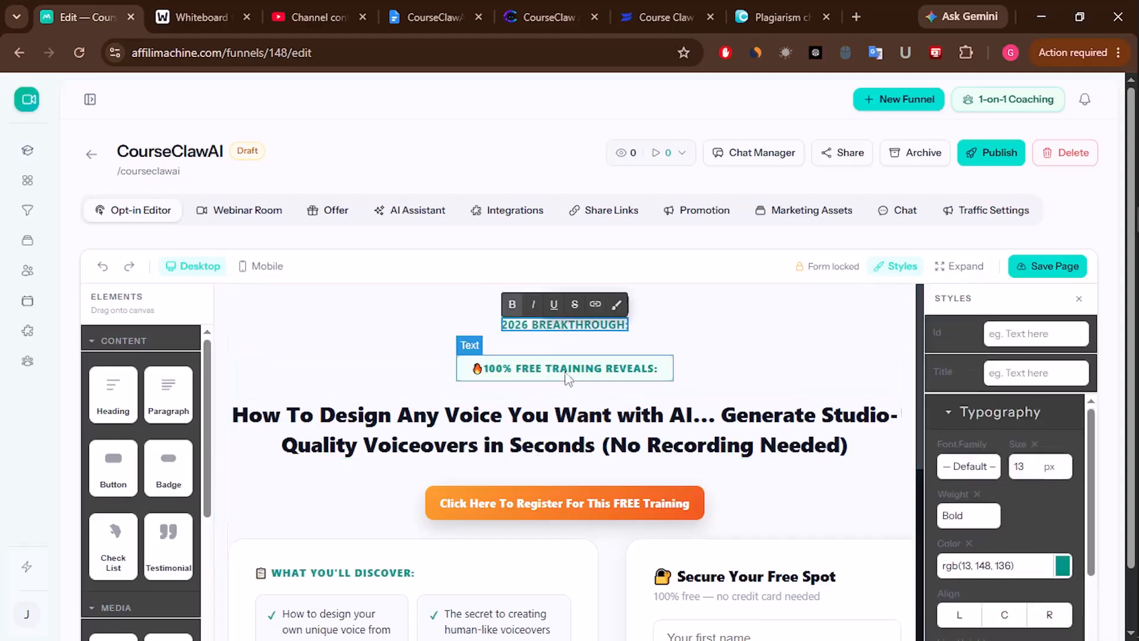
pyautogui.click(556, 403)
pyautogui.click(626, 8)
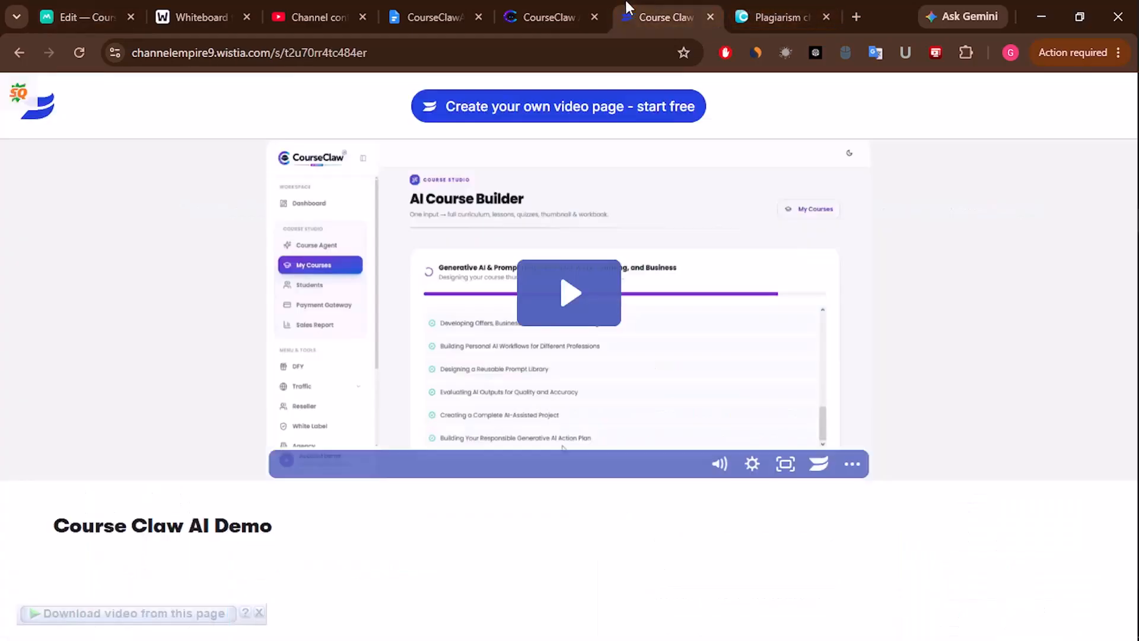
pyautogui.click(710, 16)
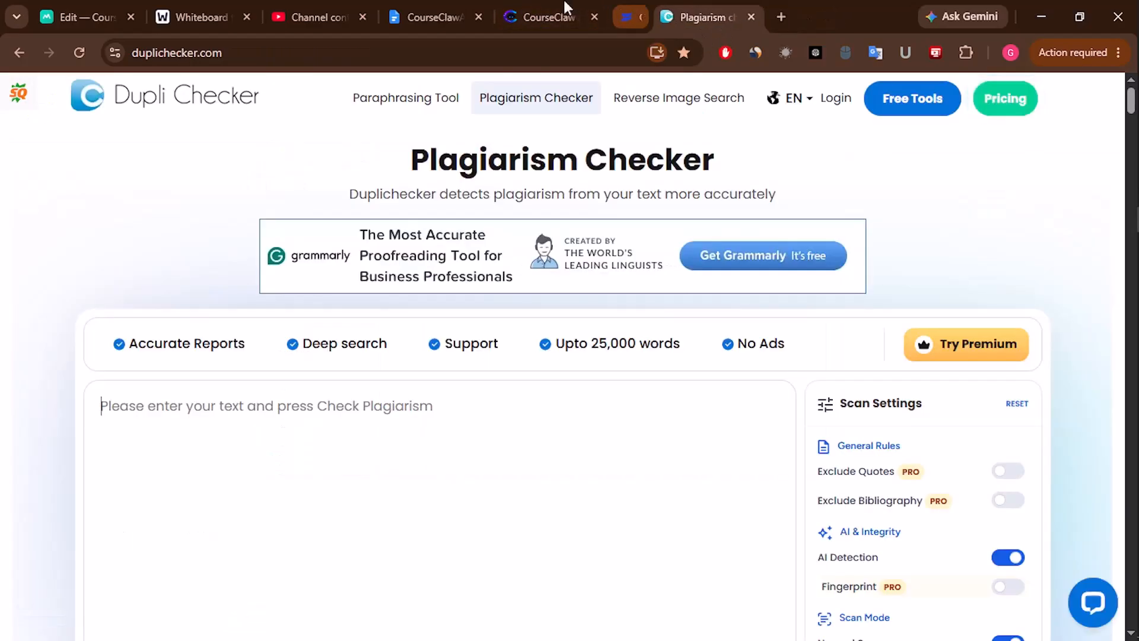
pyautogui.click(548, 16)
# - Check the tagline 'The World's First AI Course Sales Agent', then paste it into the 100% FREE TRAINING REVEALS badge
pyautogui.moveTo(399, 265); pyautogui.dragTo(728, 265)
pyautogui.rightClick(684, 267)
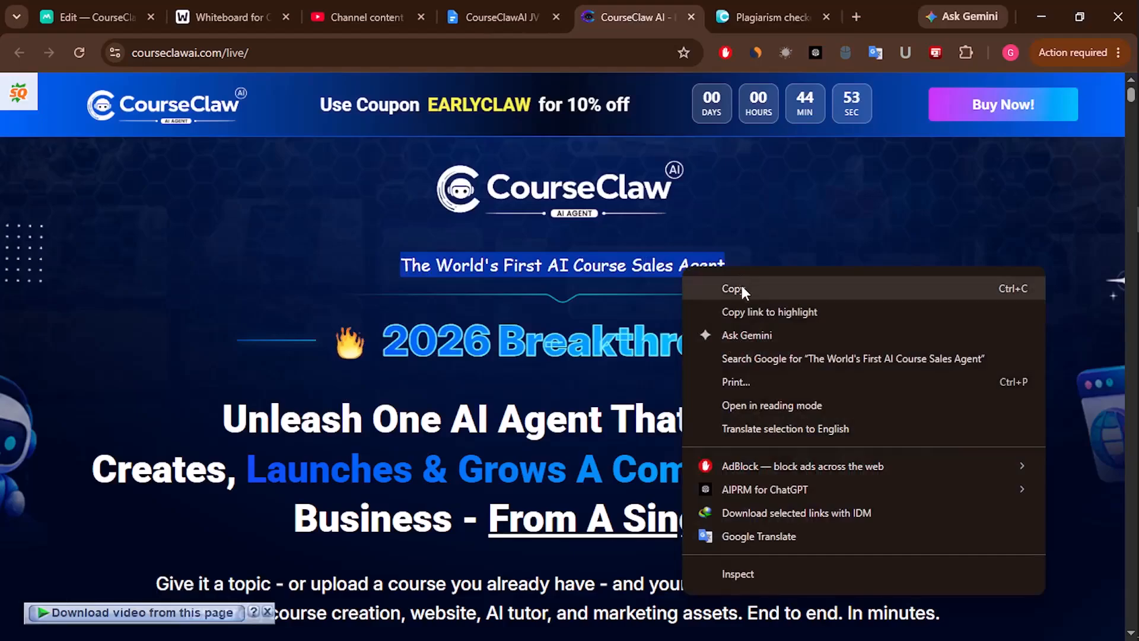
pyautogui.click(741, 286)
pyautogui.click(765, 16)
pyautogui.hotkey('ctrl', 'v')
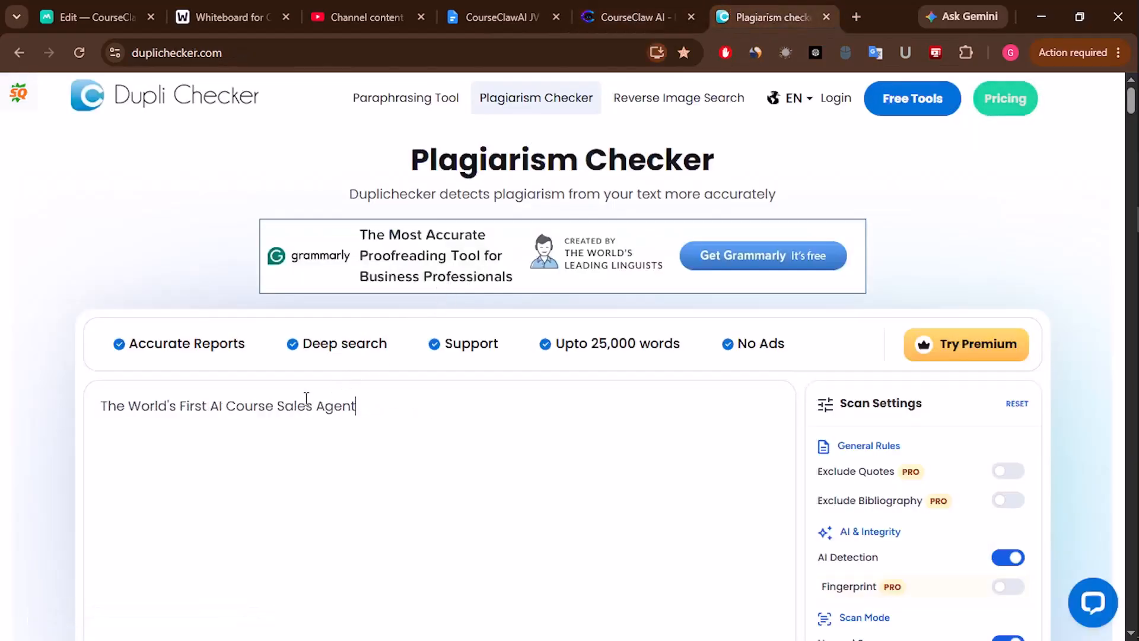
pyautogui.hotkey('ctrl', 'a')
pyautogui.press('BackSpace')
pyautogui.click(89, 17)
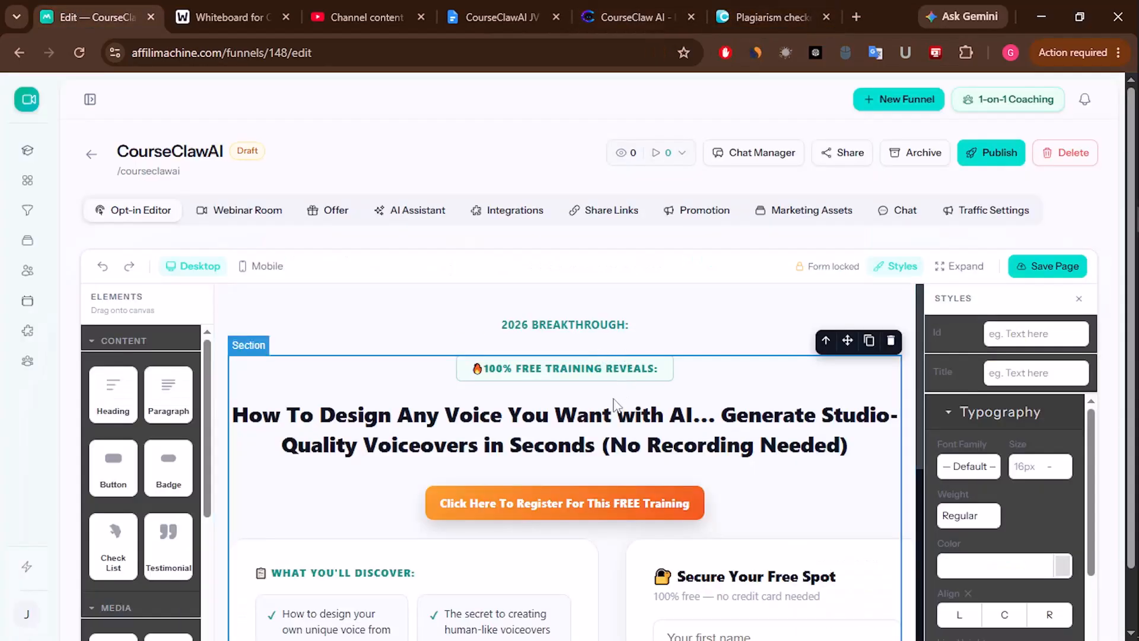
pyautogui.click(560, 364)
pyautogui.hotkey('ctrl', 'a')
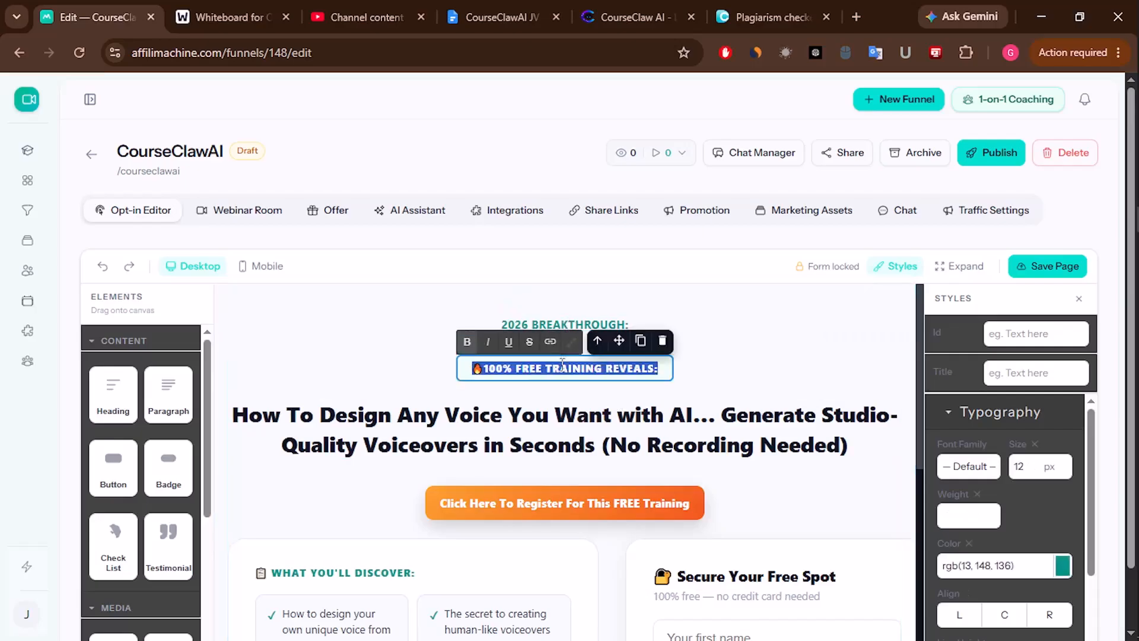
pyautogui.hotkey('ctrl', 'v')
# - Copy the CourseClaw sales page headline and description
pyautogui.click(514, 451)
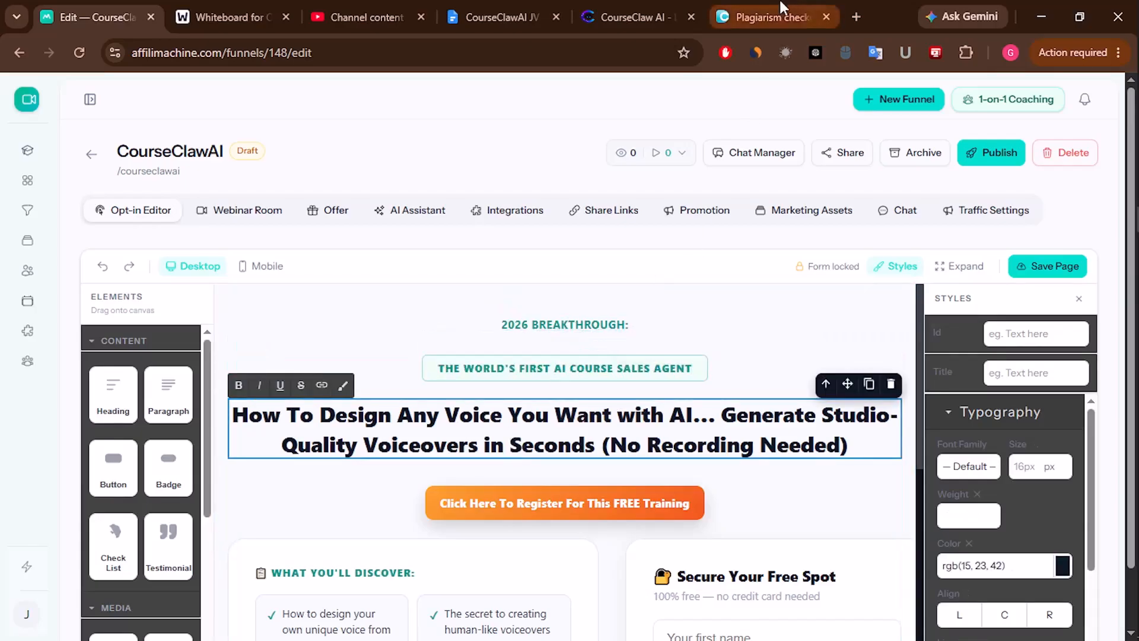
pyautogui.click(765, 17)
pyautogui.click(634, 16)
pyautogui.scroll(-3, 513, 407)
pyautogui.moveTo(227, 240); pyautogui.dragTo(927, 485)
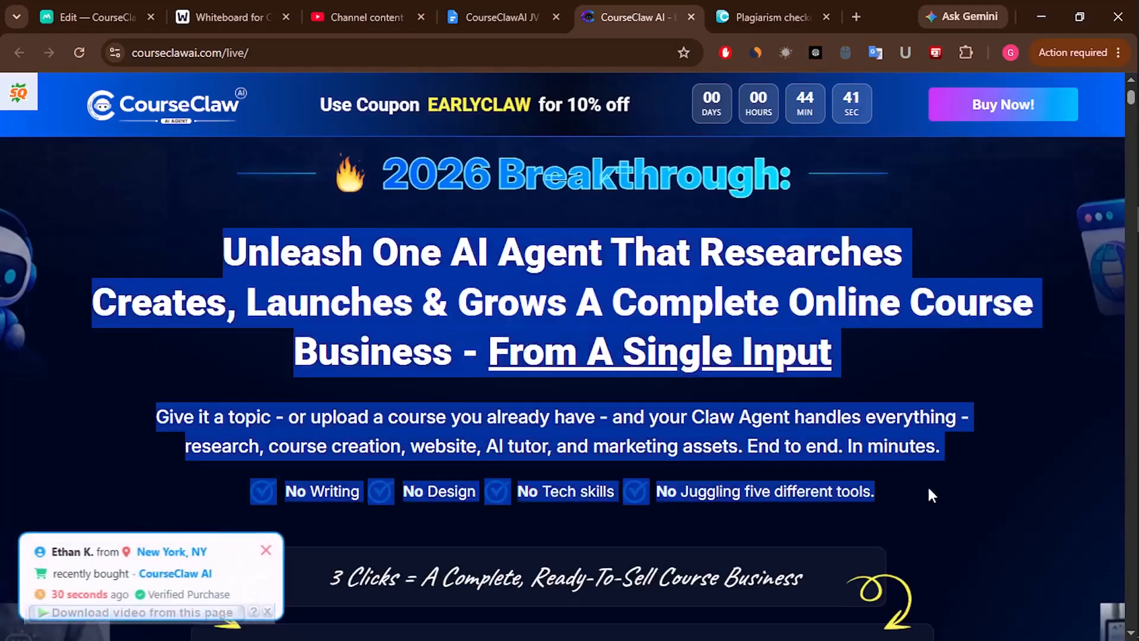
pyautogui.rightClick(634, 306)
pyautogui.click(696, 331)
pyautogui.hotkey('ctrl', 'Tab')
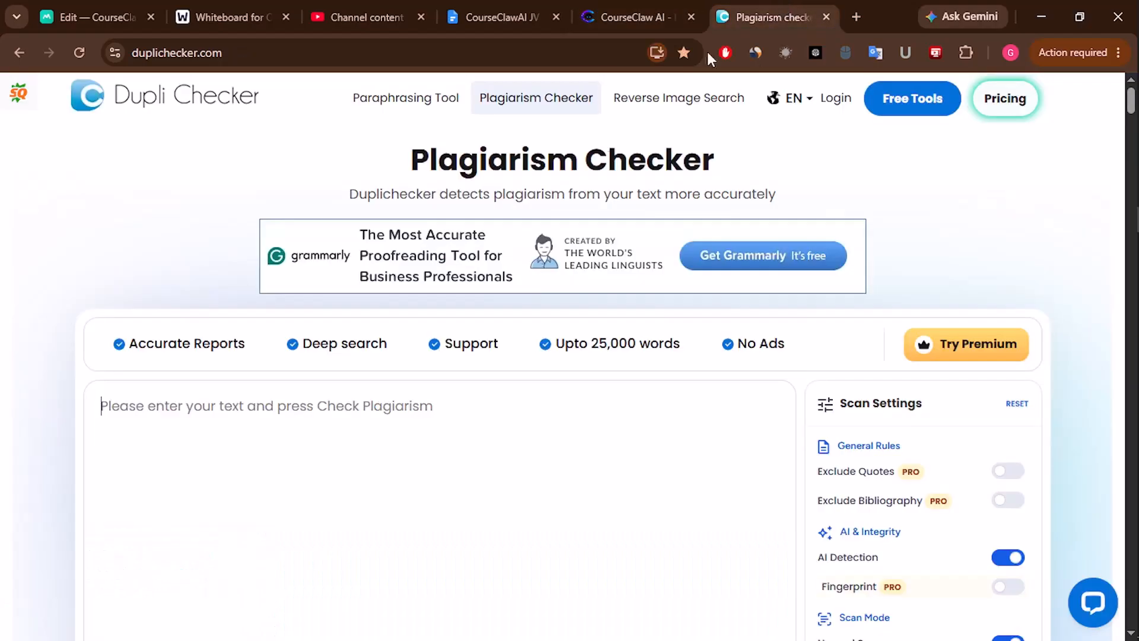
# - Check the copied text, then replace the opt-in page's main headline with it
pyautogui.hotkey('ctrl', 'v')
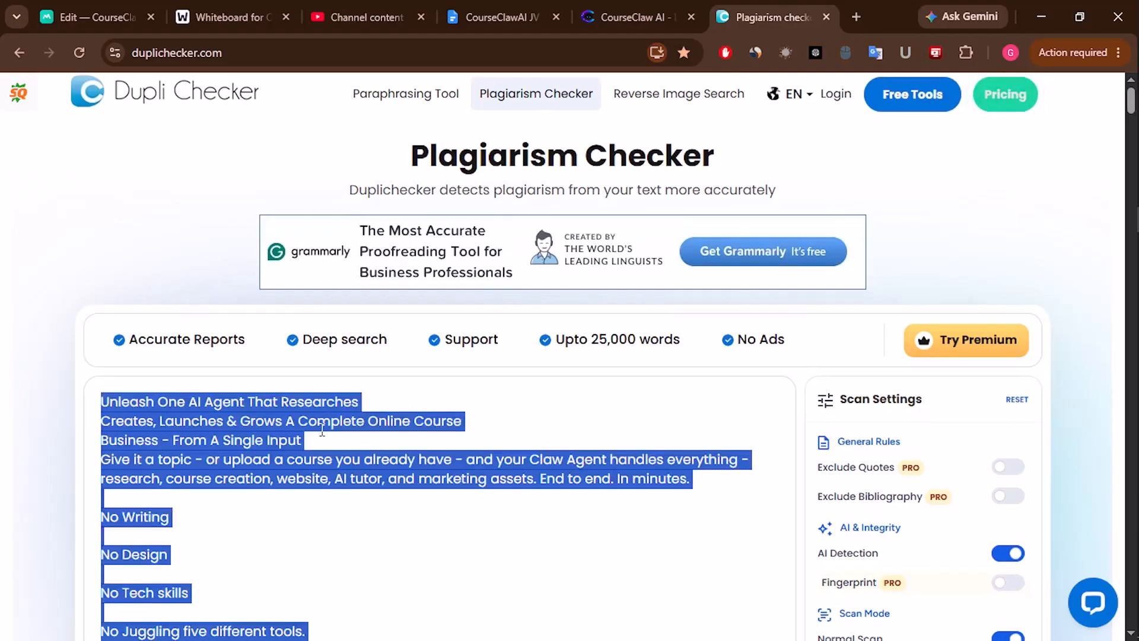
pyautogui.press('BackSpace')
pyautogui.click(101, 16)
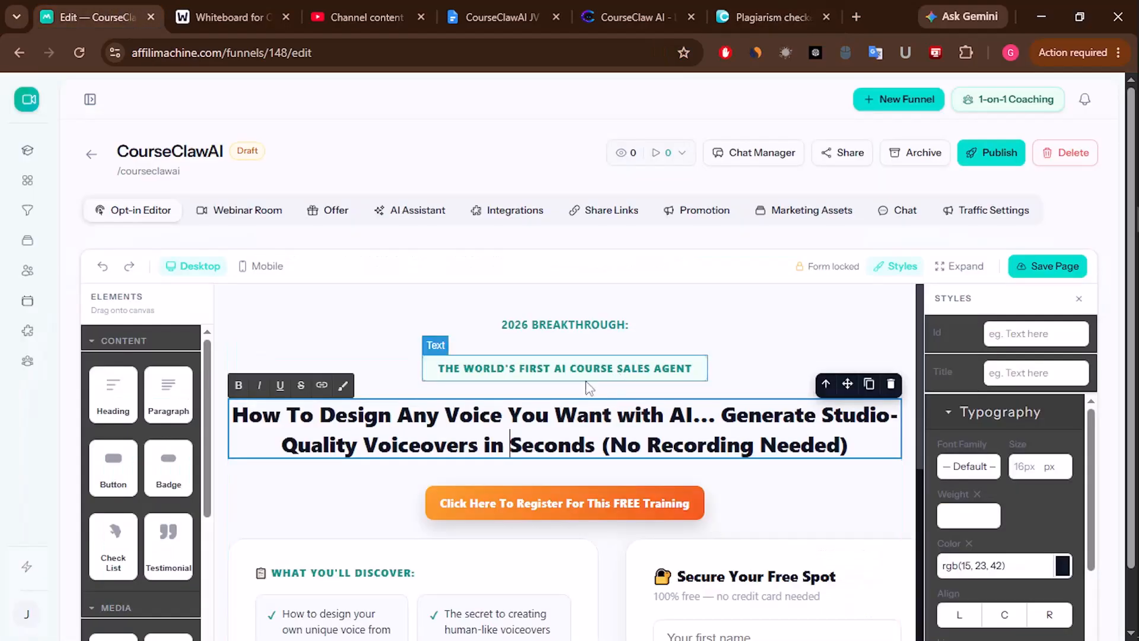
pyautogui.click(500, 429)
pyautogui.hotkey('ctrl', 'a')
pyautogui.hotkey('ctrl', 'v')
# - Delete the blank lines under No Writing and No Design
pyautogui.scroll(-1, 683, 455)
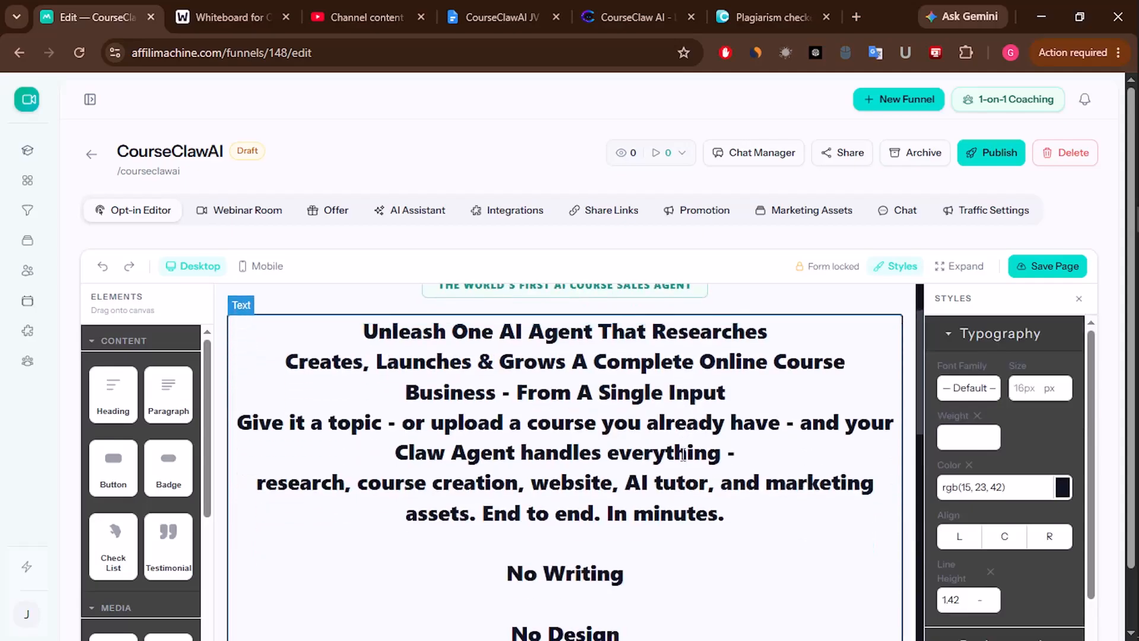
pyautogui.scroll(-3, 614, 519)
pyautogui.click(544, 430)
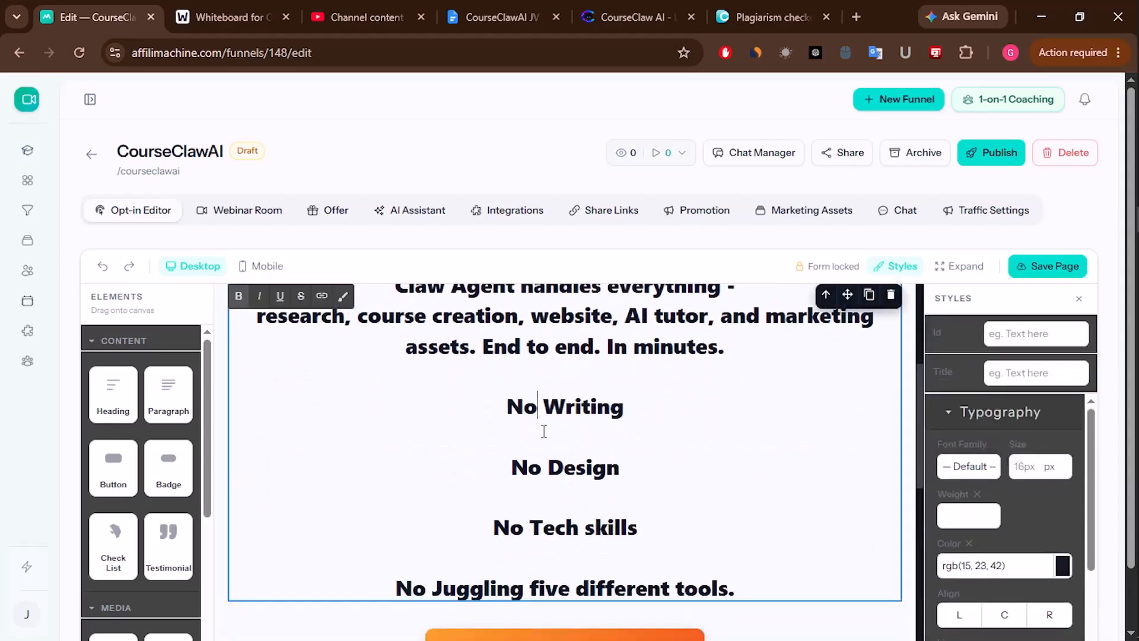
pyautogui.press('Down')
pyautogui.press('BackSpace')
pyautogui.press('Down')
pyautogui.press('Down')
pyautogui.press('BackSpace')
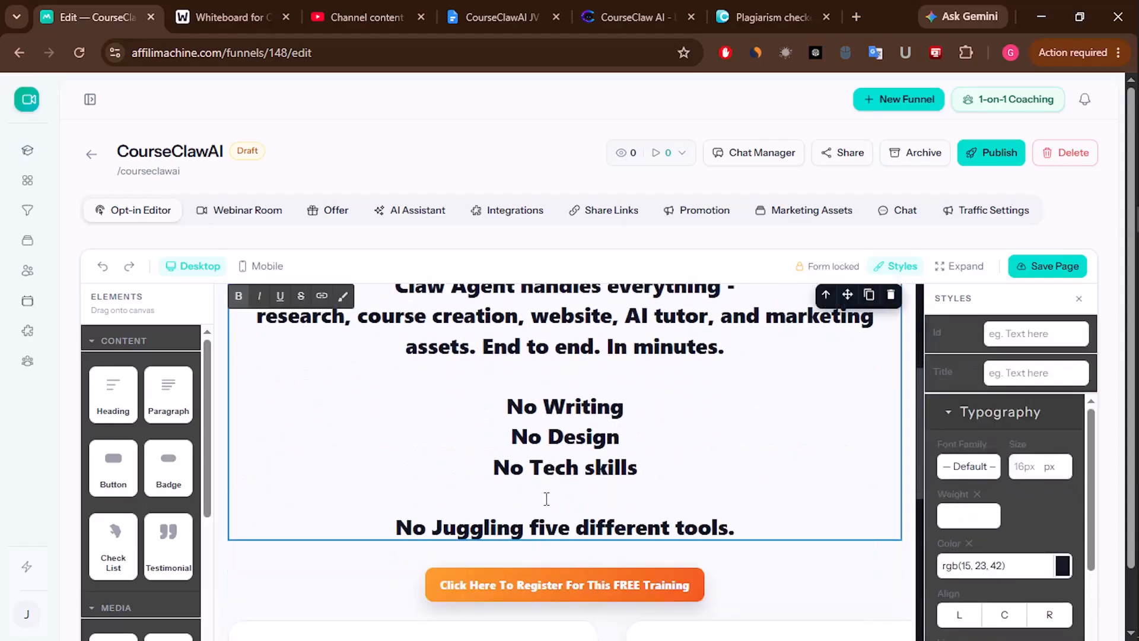
pyautogui.scroll(-7, 599, 494)
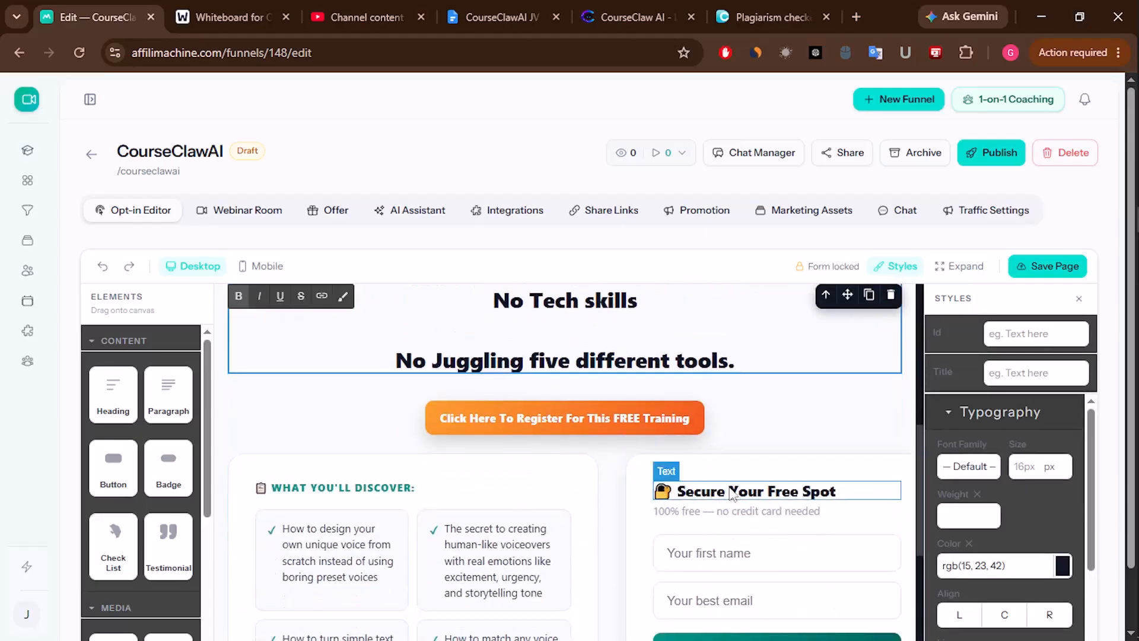
# - Copy the first CourseClaw feature line from the sales page and run it through the plagiarism checker
pyautogui.scroll(1, 671, 387)
pyautogui.scroll(-1, 450, 423)
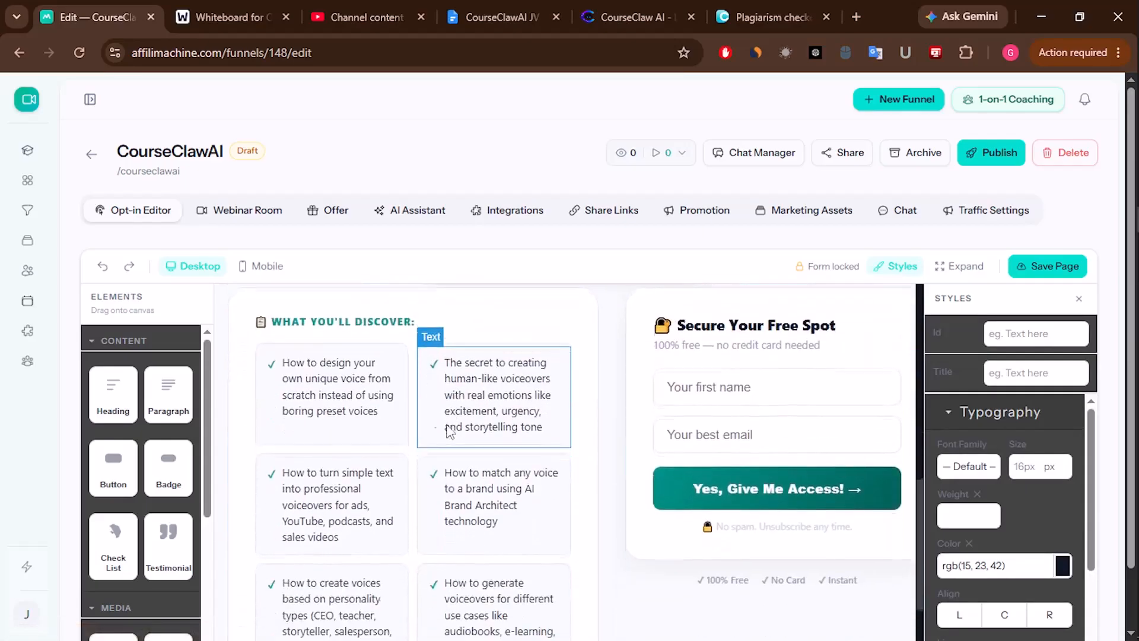
pyautogui.click(633, 17)
pyautogui.scroll(-15, 629, 376)
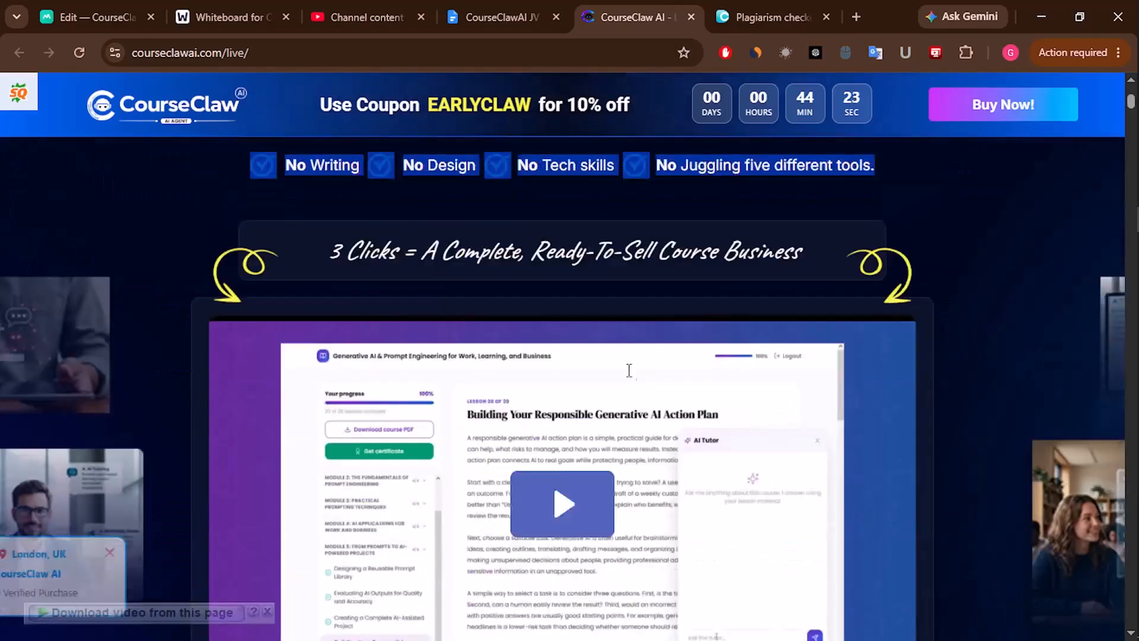
pyautogui.scroll(-9, 629, 378)
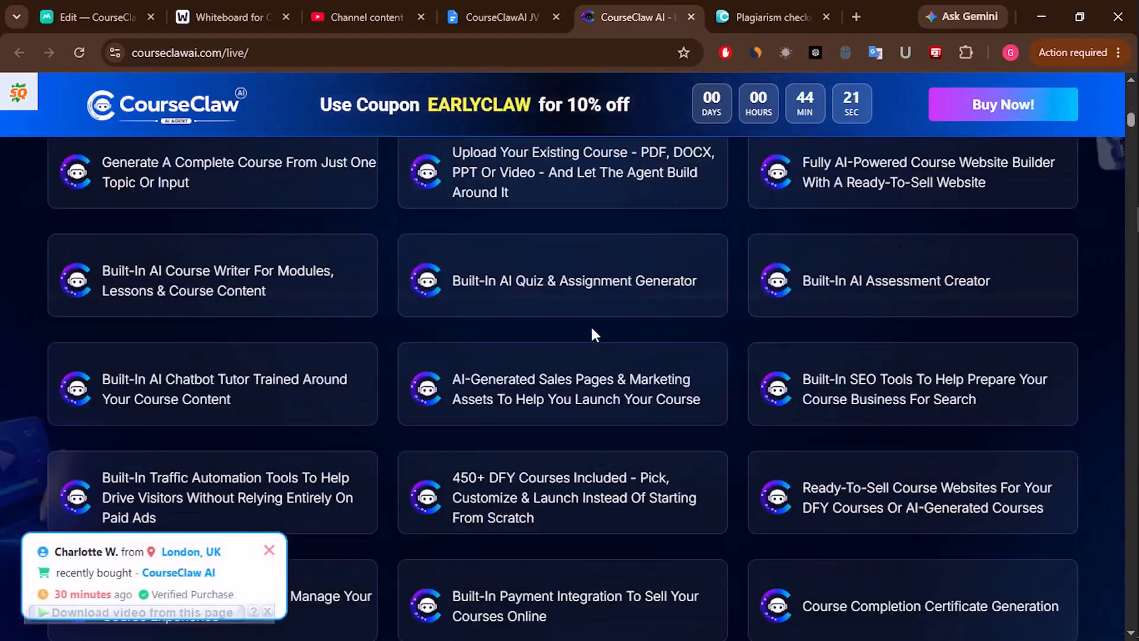
pyautogui.scroll(1, 145, 246)
pyautogui.scroll(3, 218, 331)
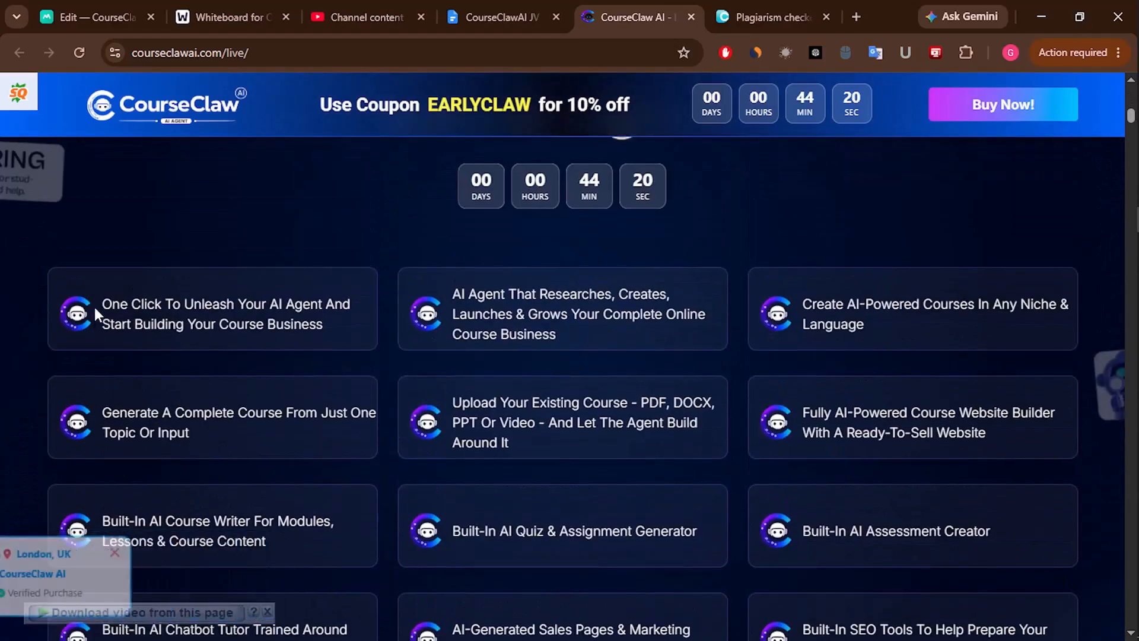
pyautogui.moveTo(102, 303); pyautogui.dragTo(330, 329)
pyautogui.rightClick(290, 325)
pyautogui.click(356, 333)
pyautogui.click(765, 17)
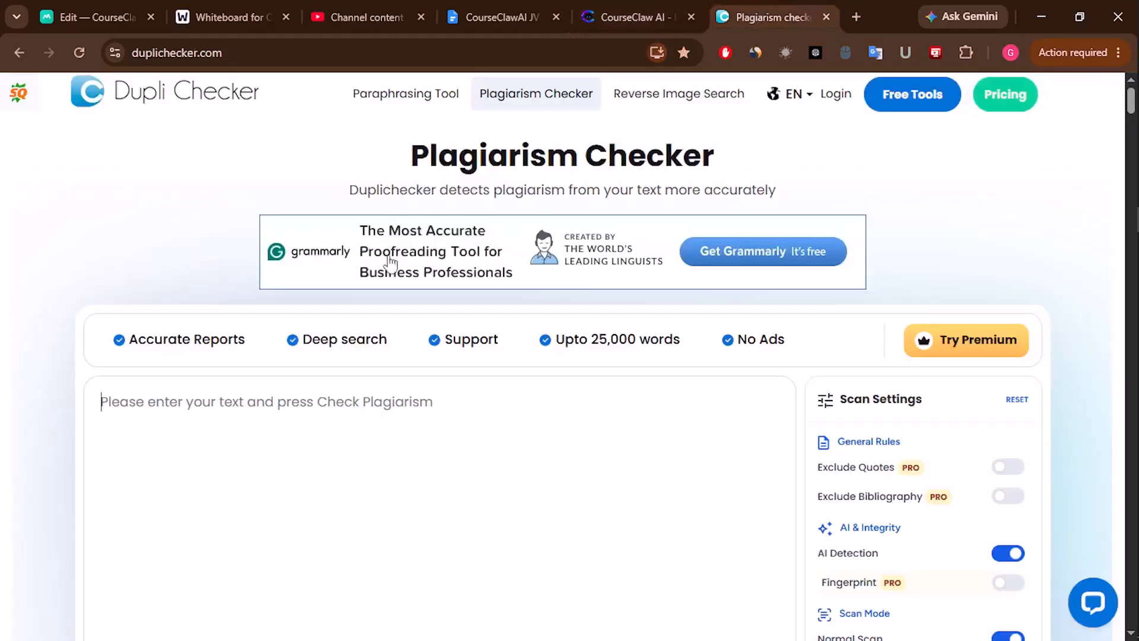
pyautogui.click(258, 395)
pyautogui.hotkey('ctrl', 'v')
pyautogui.hotkey('ctrl', 'a')
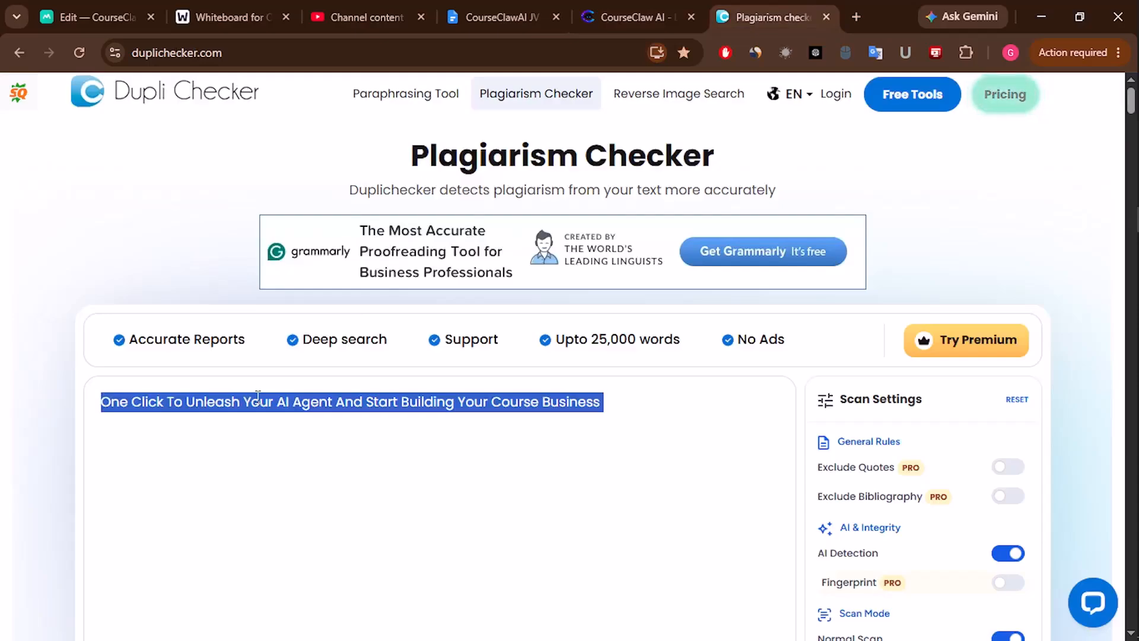
pyautogui.press('BackSpace')
# - Delete the old text of the first What You'll Discover bullet
pyautogui.click(142, 10)
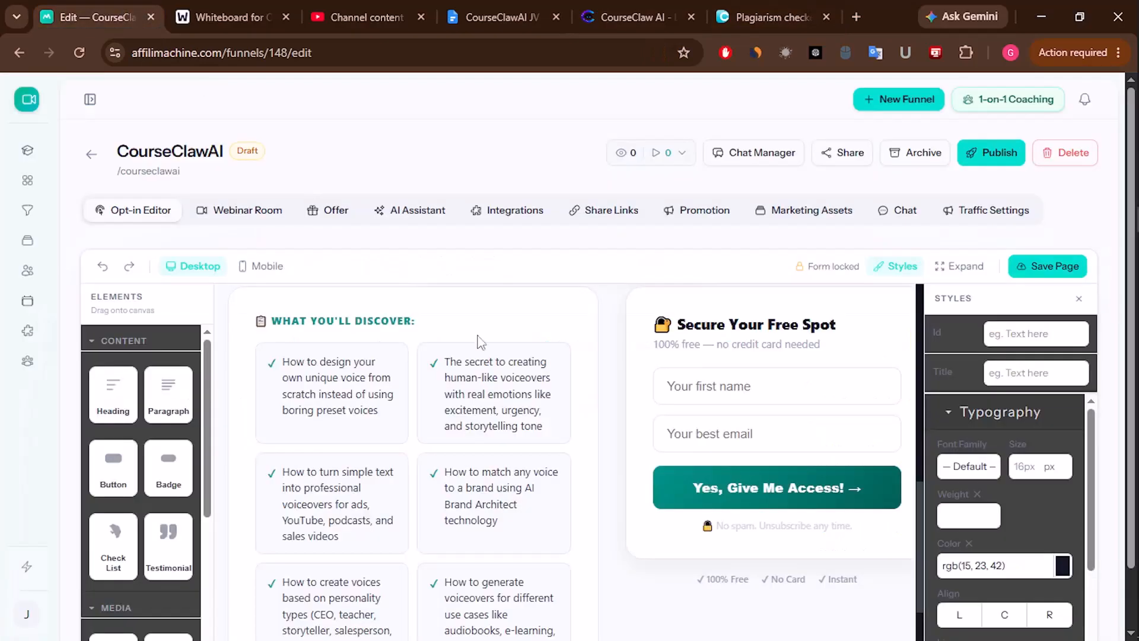
pyautogui.click(342, 376)
pyautogui.moveTo(284, 358); pyautogui.dragTo(391, 408)
pyautogui.press('BackSpace')
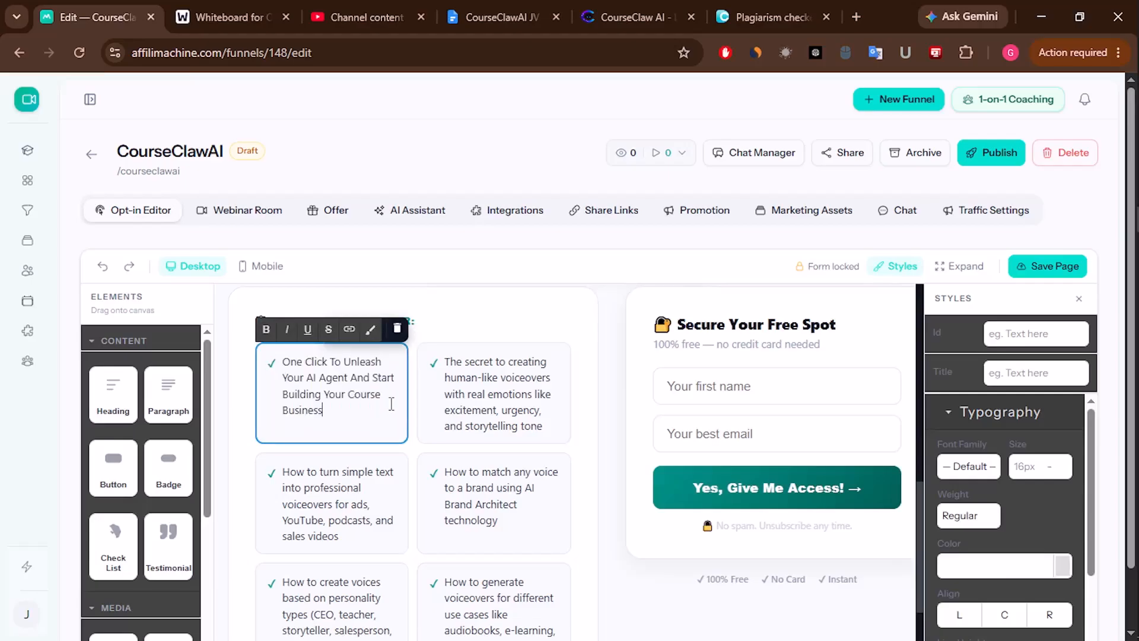
# - Dismiss the discount popup and copy the 'AI Agent That Researches' feature line
pyautogui.click(629, 16)
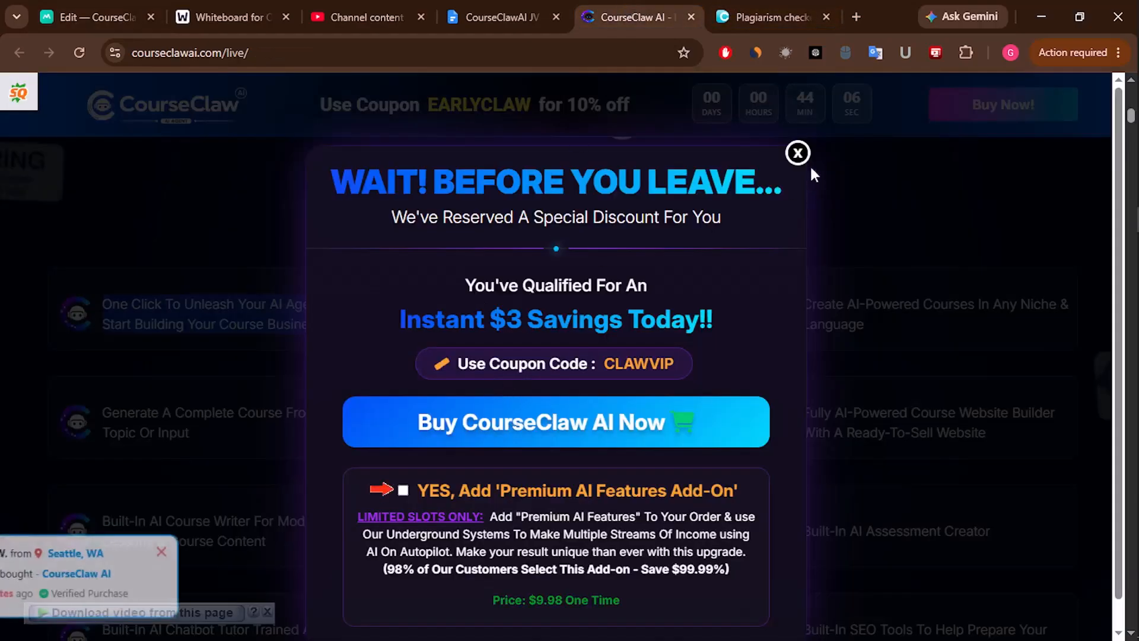
pyautogui.click(799, 154)
pyautogui.click(455, 293)
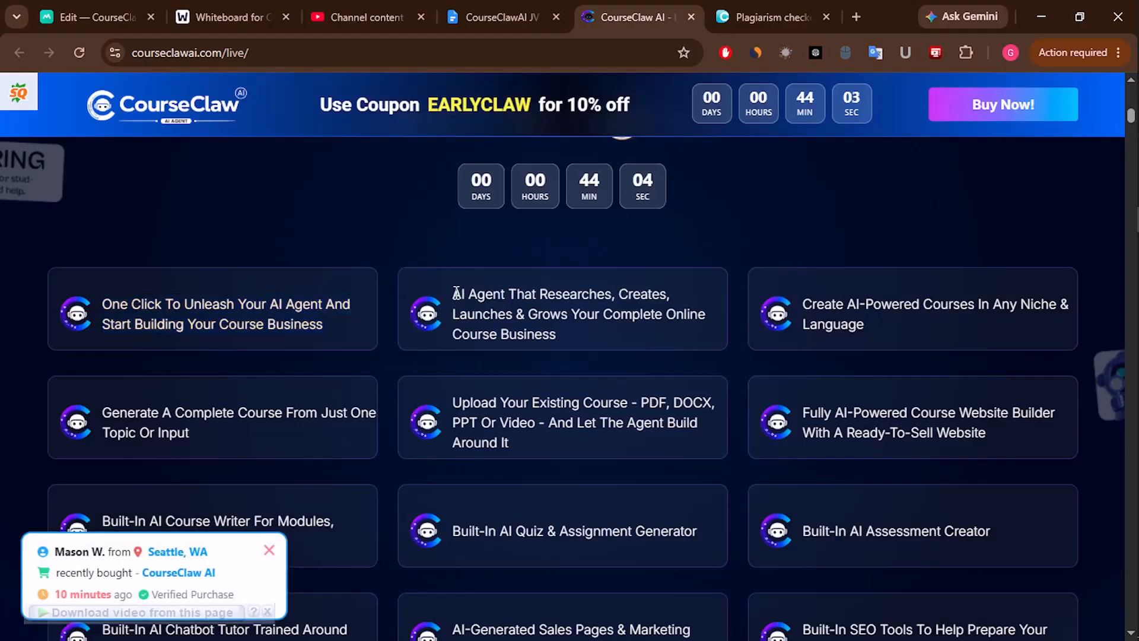
pyautogui.moveTo(487, 303); pyautogui.dragTo(565, 336)
pyautogui.rightClick(548, 319)
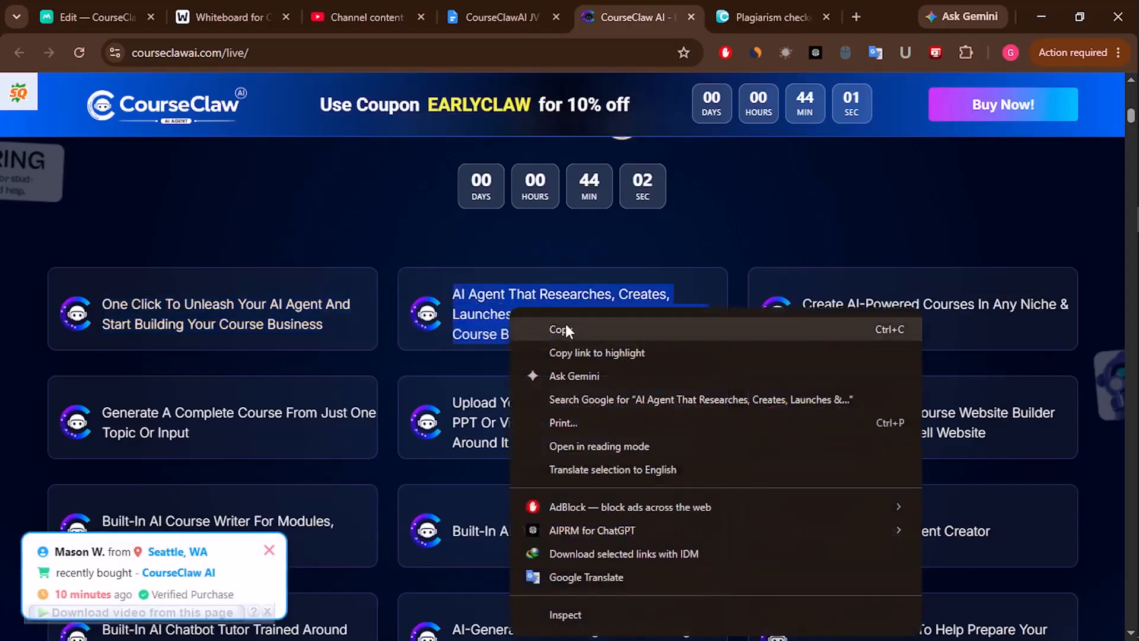
pyautogui.click(564, 328)
pyautogui.click(107, 14)
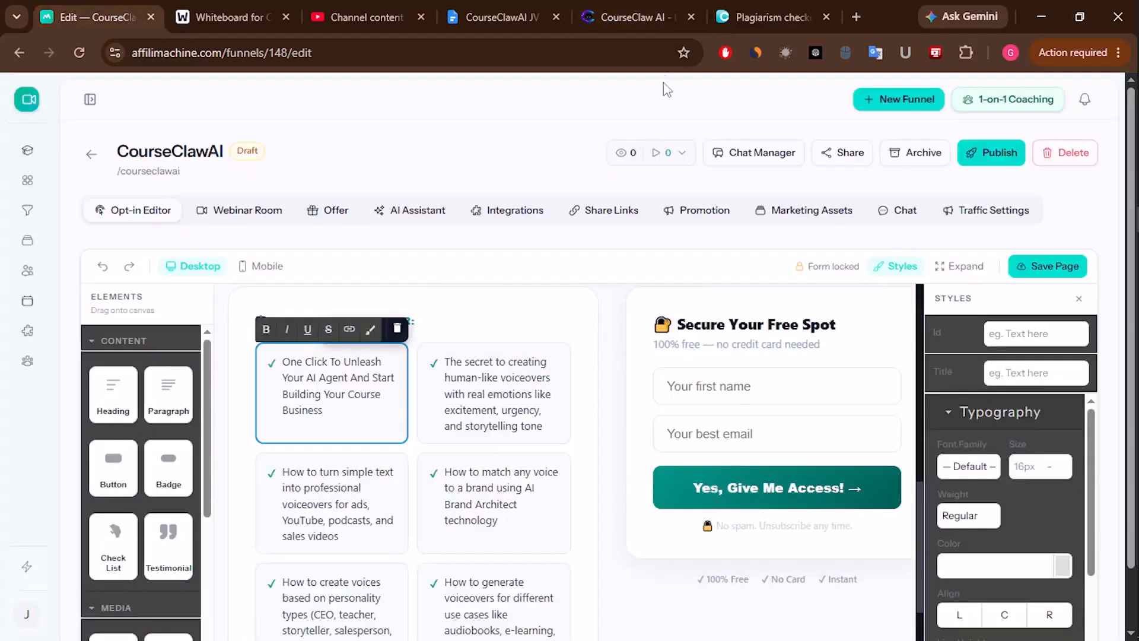
# - Run the 'AI Agent That Researches' line through the plagiarism checker
pyautogui.click(729, 14)
pyautogui.click(309, 394)
pyautogui.hotkey('ctrl', 'v')
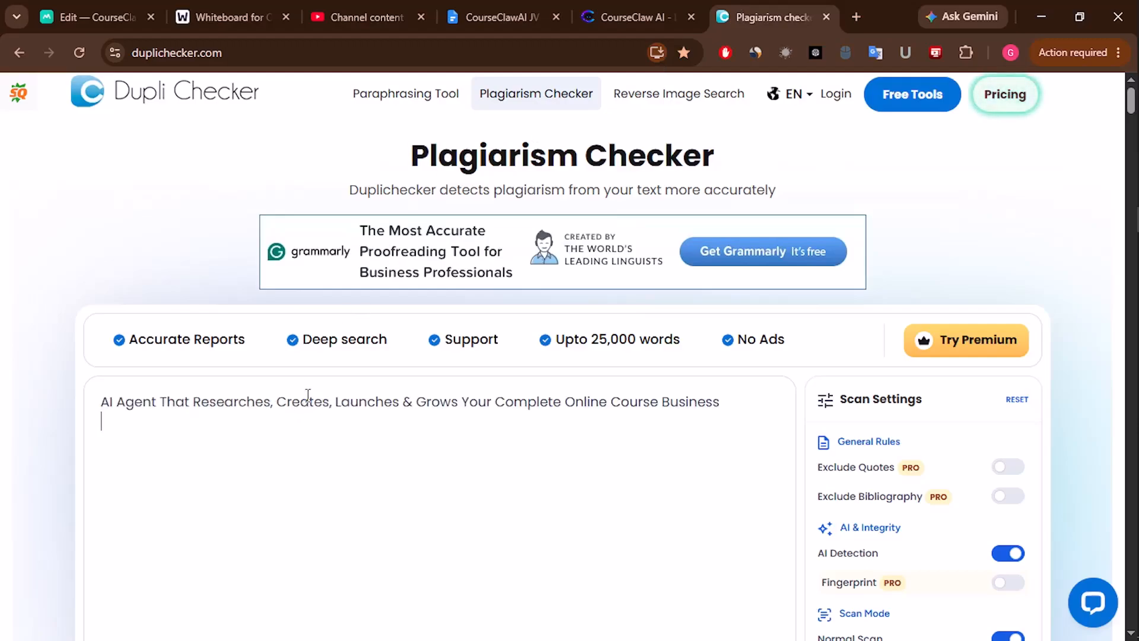
pyautogui.hotkey('ctrl', 'a')
pyautogui.click(154, 432)
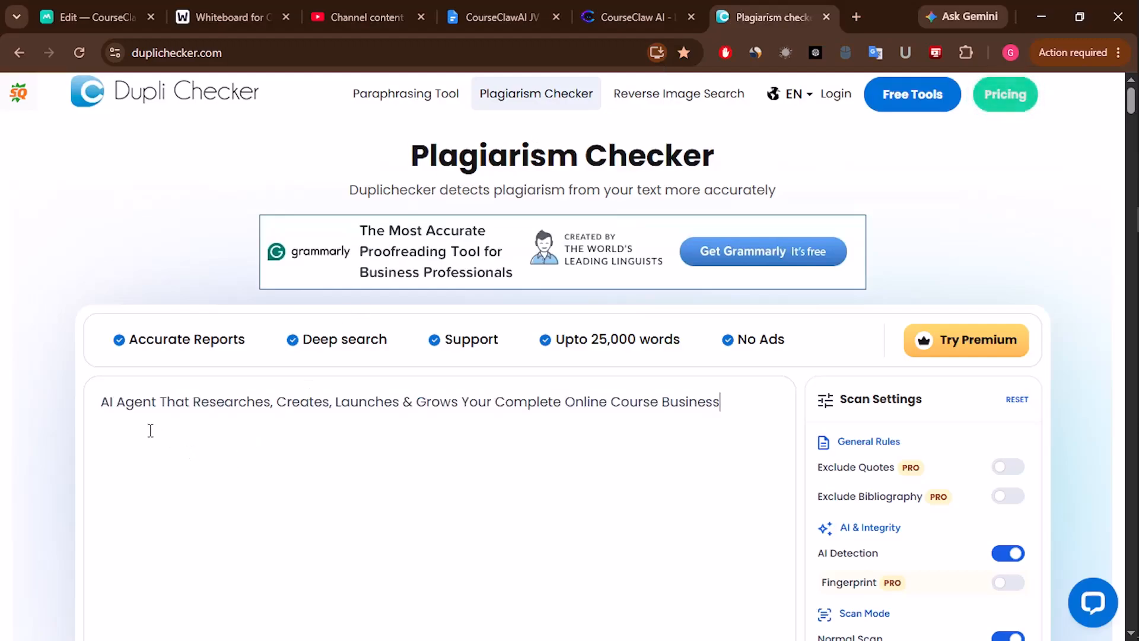
pyautogui.hotkey('ctrl', 'a')
pyautogui.press('BackSpace')
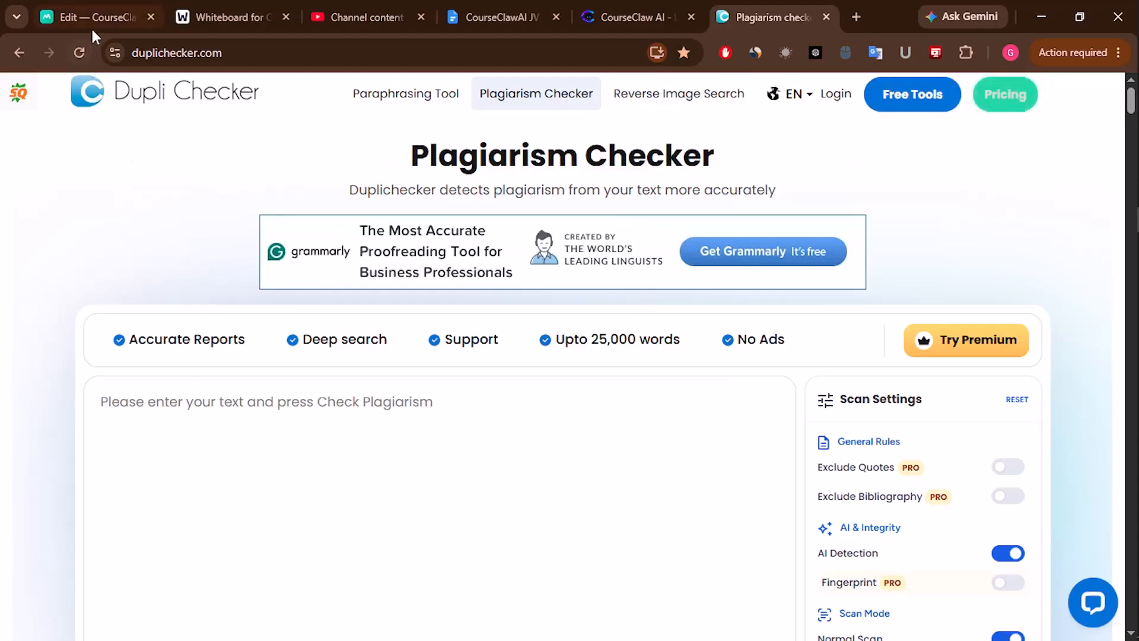
pyautogui.click(92, 17)
# - Replace the second bullet's text with the 'AI Agent That Researches' line
pyautogui.click(508, 380)
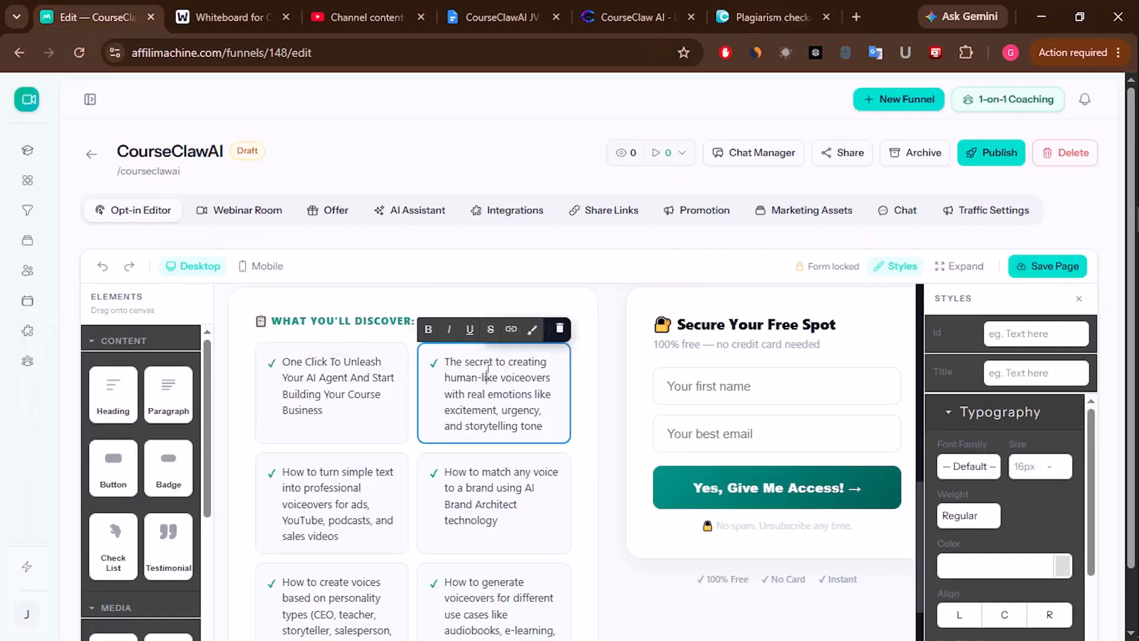
pyautogui.moveTo(450, 360); pyautogui.dragTo(515, 414)
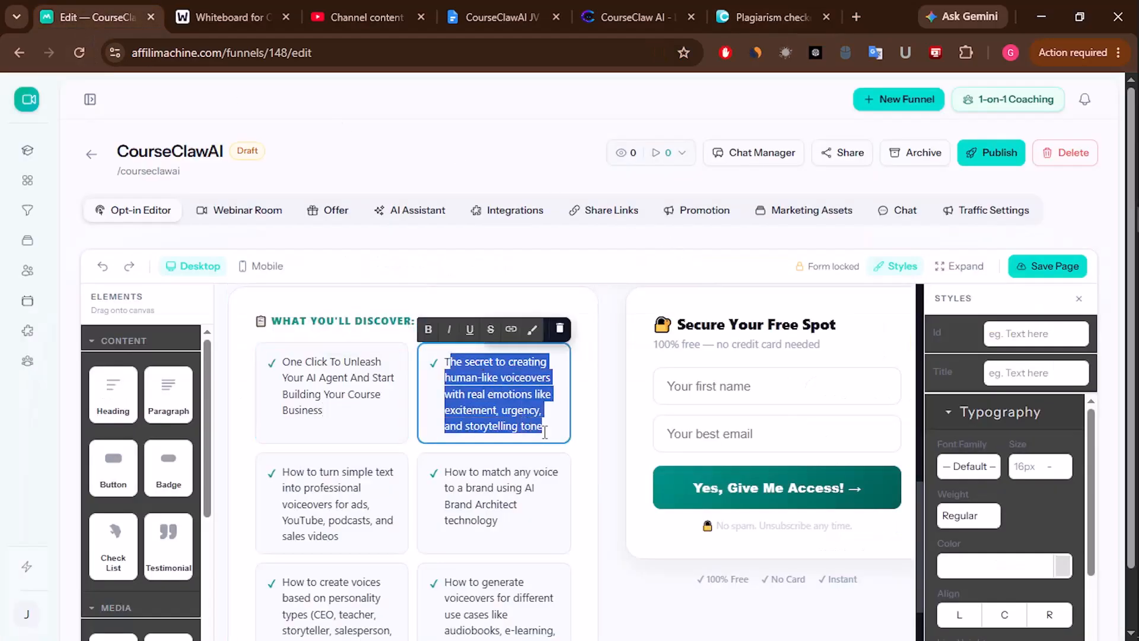
pyautogui.press('BackSpace')
pyautogui.hotkey('ctrl', 'v')
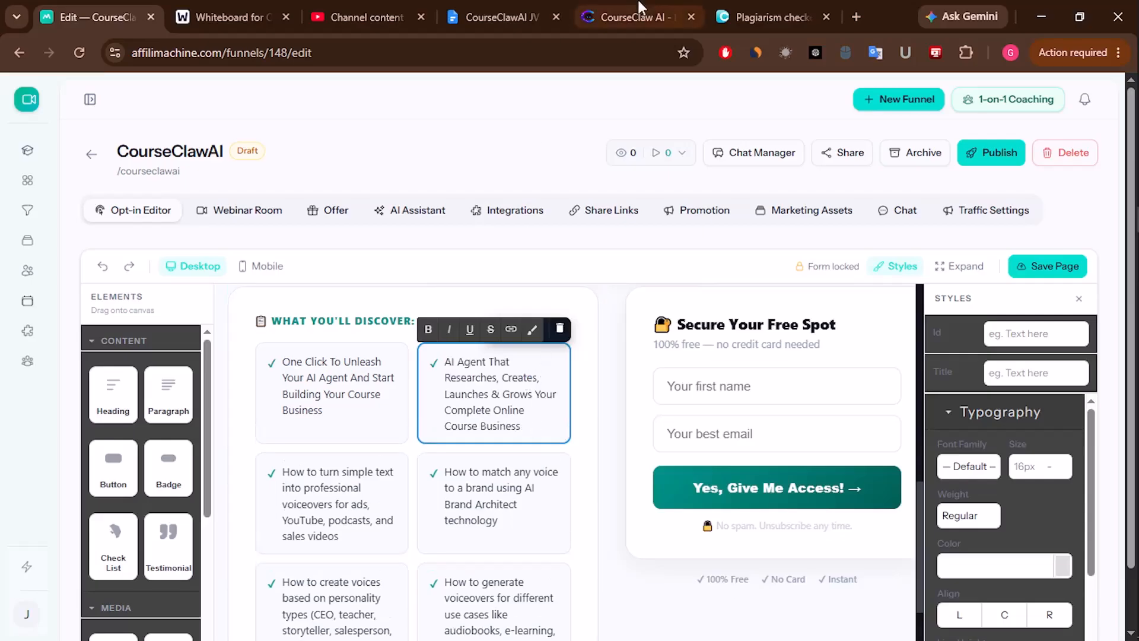
# - Copy the 'Create AI-Powered Courses' feature line and run it through the plagiarism checker
pyautogui.click(641, 8)
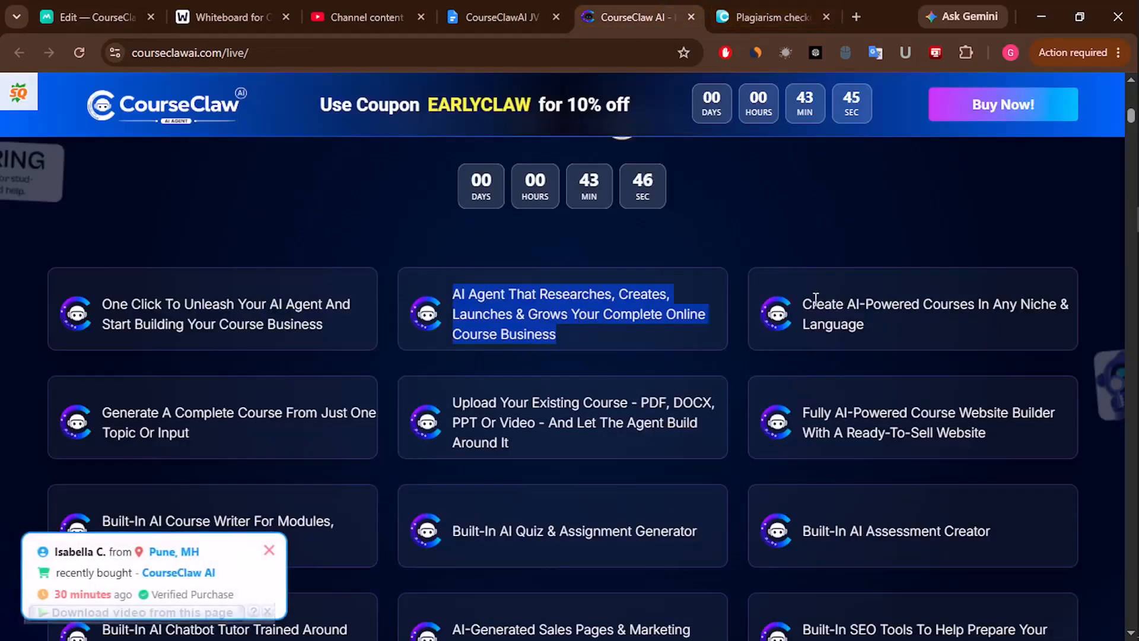
pyautogui.moveTo(804, 299); pyautogui.dragTo(874, 327)
pyautogui.rightClick(860, 326)
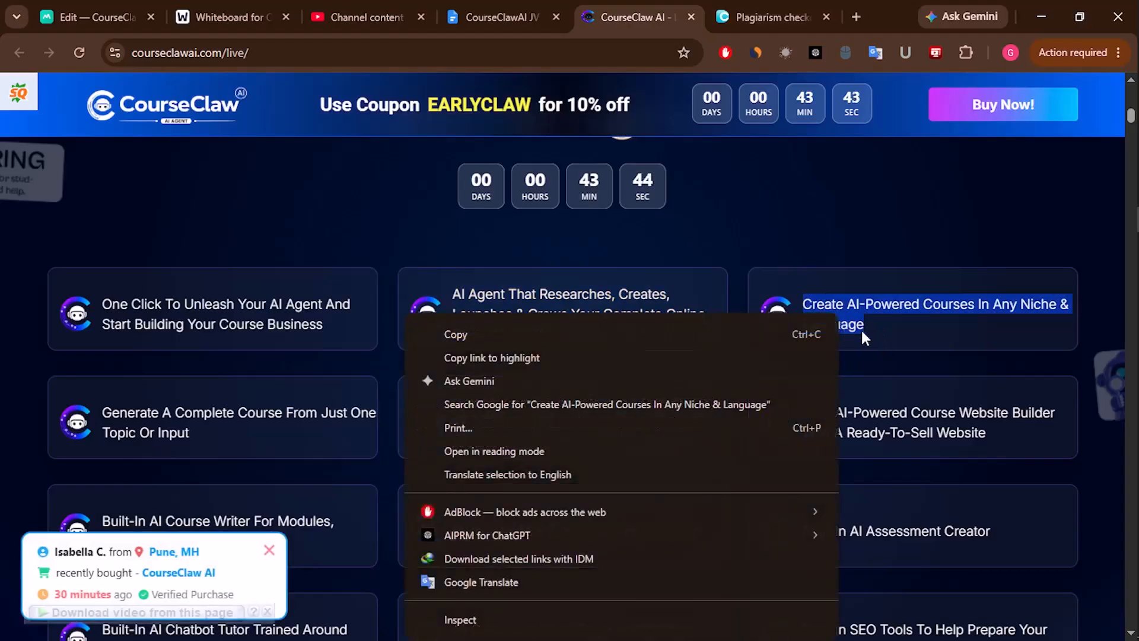
pyautogui.click(496, 334)
pyautogui.hotkey('ctrl', 'Tab')
pyautogui.click(296, 395)
pyautogui.hotkey('ctrl', 'v')
pyautogui.hotkey('ctrl', 'a')
pyautogui.press('BackSpace')
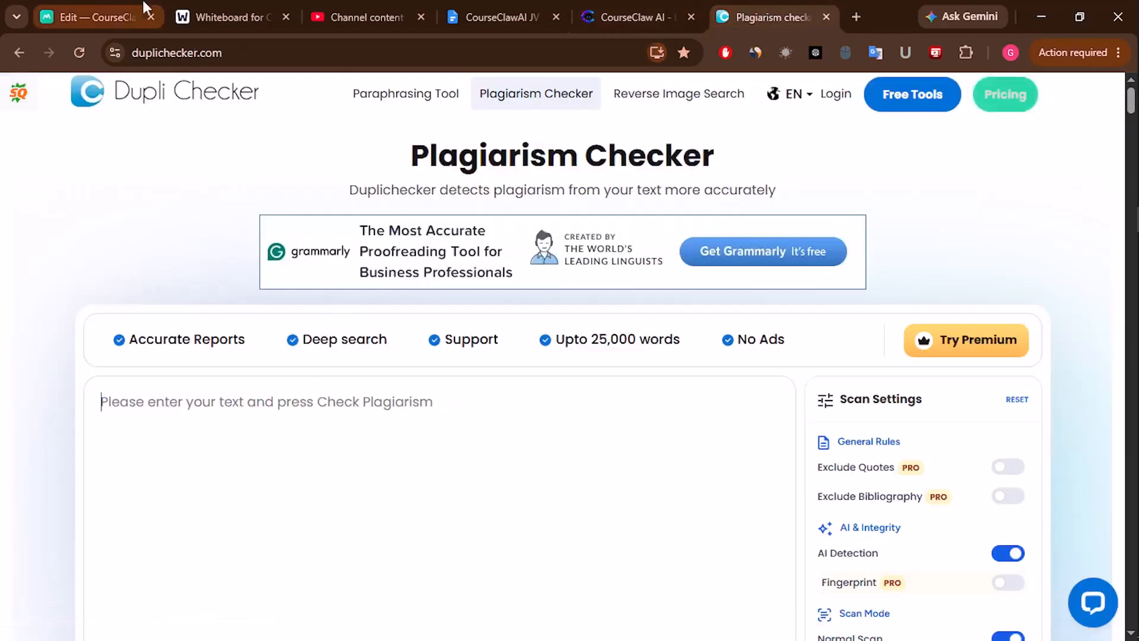
# - Delete the old text of the third bullet
pyautogui.click(147, 7)
pyautogui.click(330, 487)
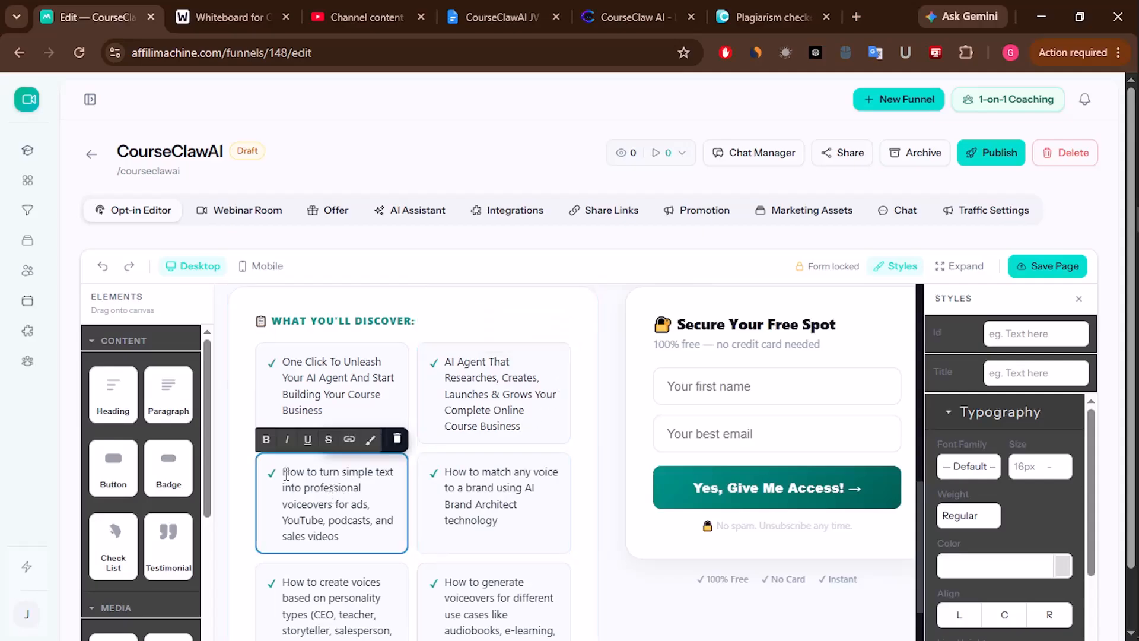
pyautogui.moveTo(286, 475); pyautogui.dragTo(338, 504)
pyautogui.press('BackSpace')
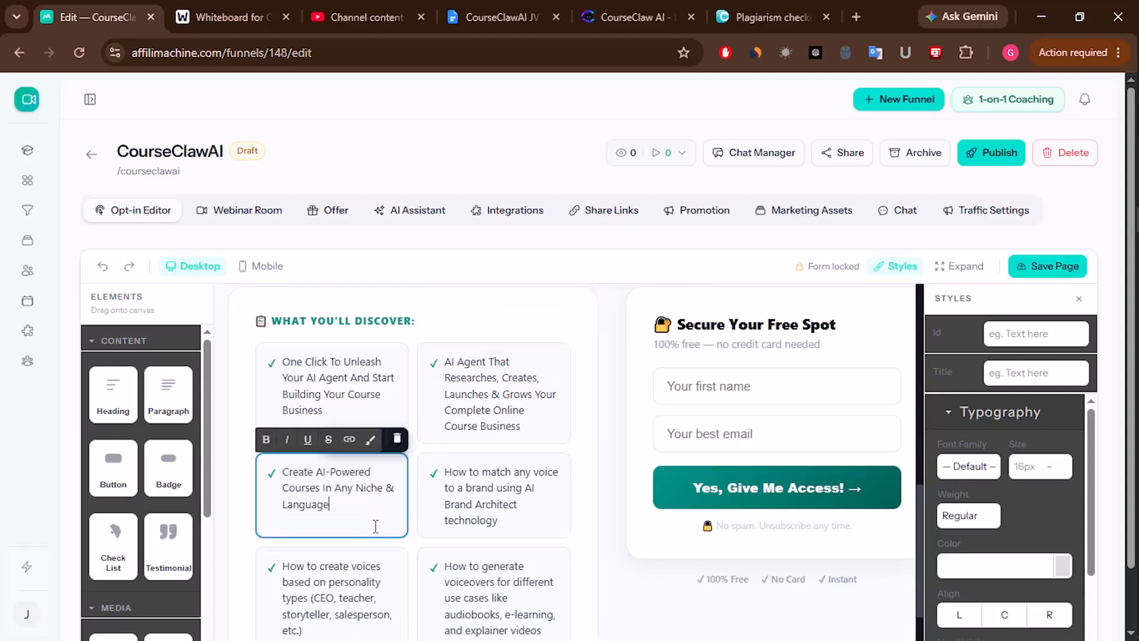
pyautogui.click(640, 7)
# - Copy the 'Upload Your Existing Course' line from the sales page and run it through Dupli Checker
pyautogui.moveTo(457, 397); pyautogui.dragTo(515, 446)
pyautogui.rightClick(503, 420)
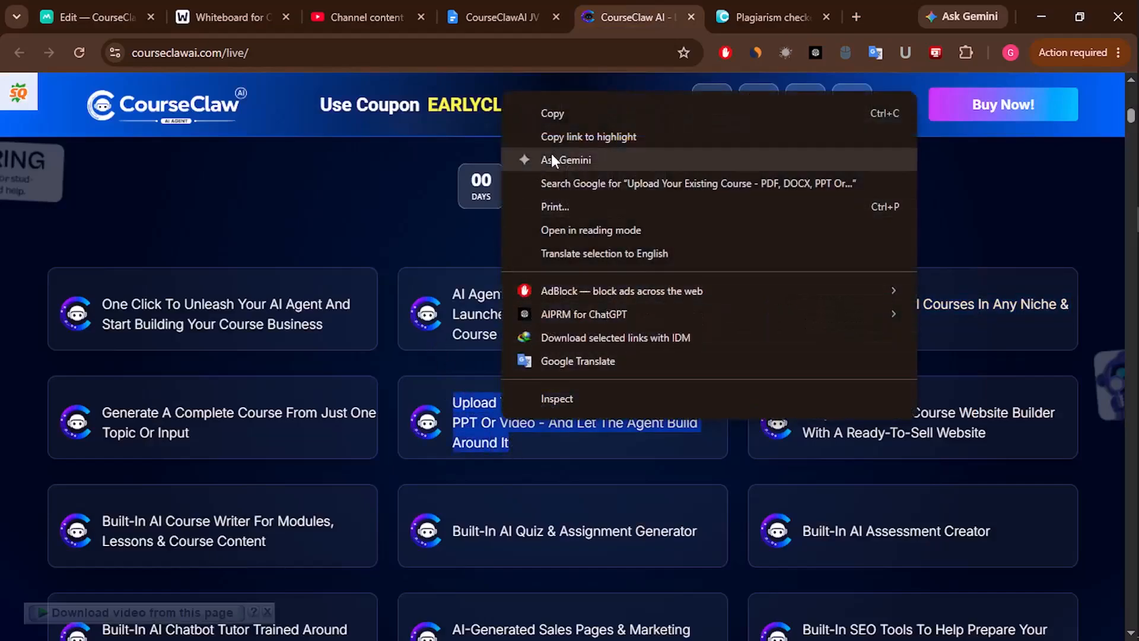
pyautogui.click(561, 112)
pyautogui.hotkey('ctrl', 'Tab')
pyautogui.click(252, 403)
pyautogui.hotkey('ctrl', 'v')
pyautogui.hotkey('ctrl', 'a')
pyautogui.press('BackSpace')
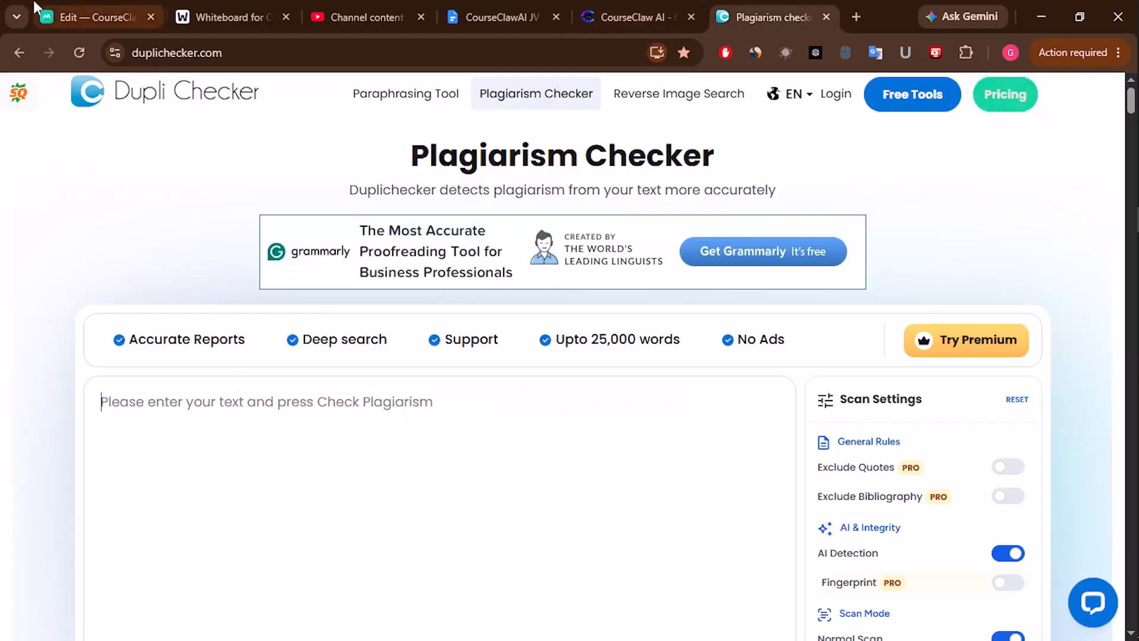
# - Replace the fourth checklist card's 'How to match any voice' text with the copied line
pyautogui.click(95, 17)
pyautogui.click(483, 500)
pyautogui.moveTo(447, 475); pyautogui.dragTo(517, 525)
pyautogui.press('BackSpace')
pyautogui.hotkey('ctrl', 'v')
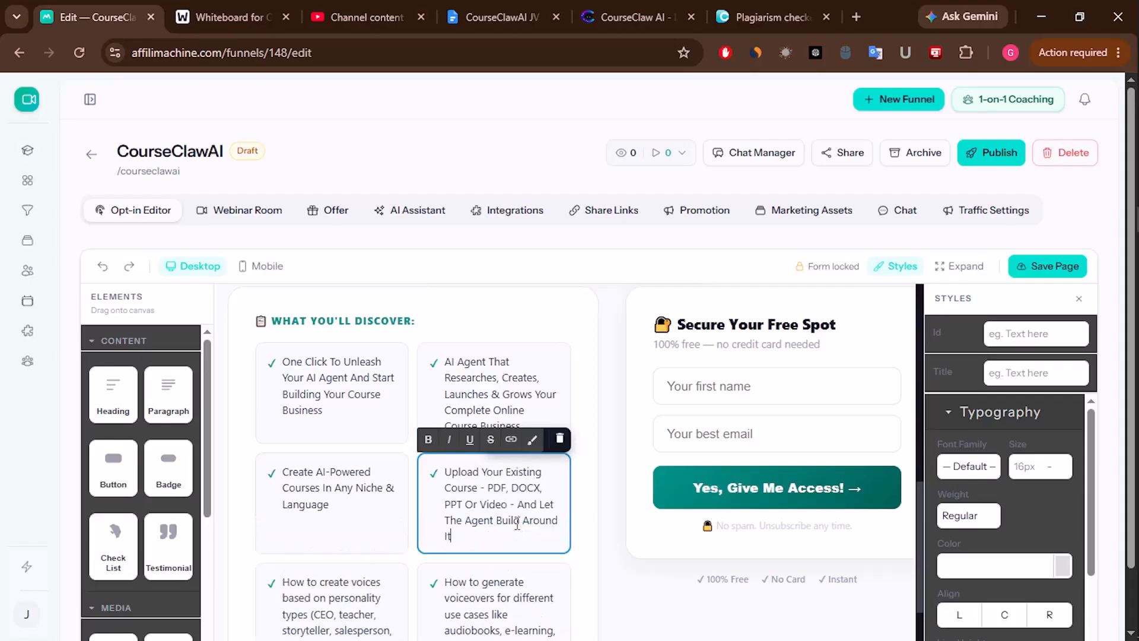
pyautogui.scroll(-3, 519, 528)
pyautogui.click(332, 444)
# - Copy the 'Fully AI-Powered Course Website Builder' line and run it through Dupli Checker
pyautogui.click(629, 16)
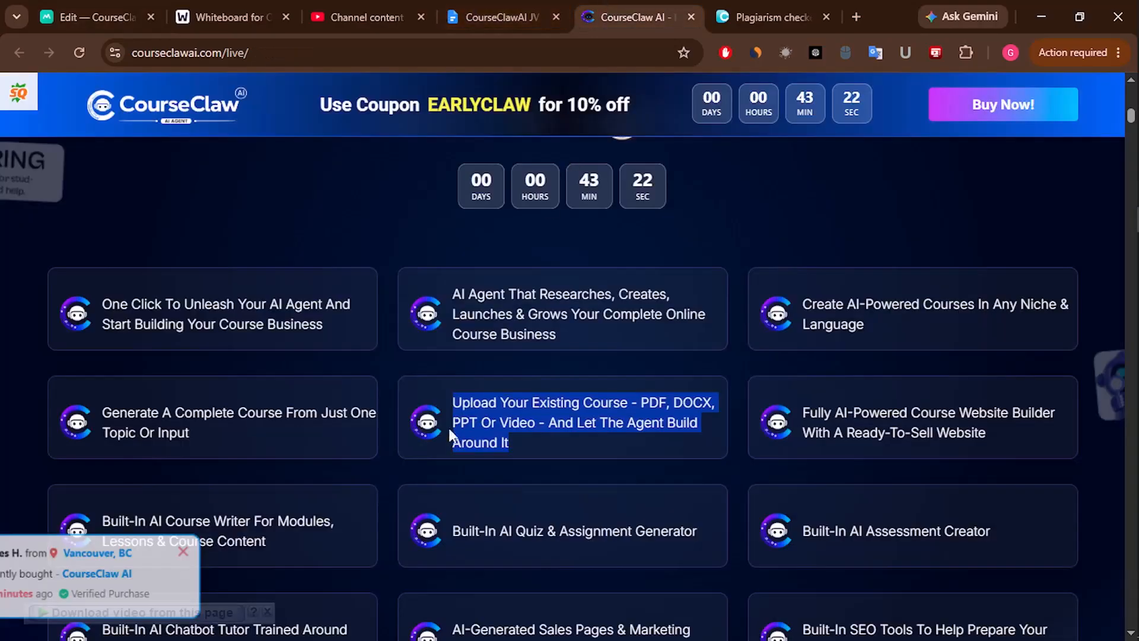
pyautogui.moveTo(798, 411); pyautogui.dragTo(996, 440)
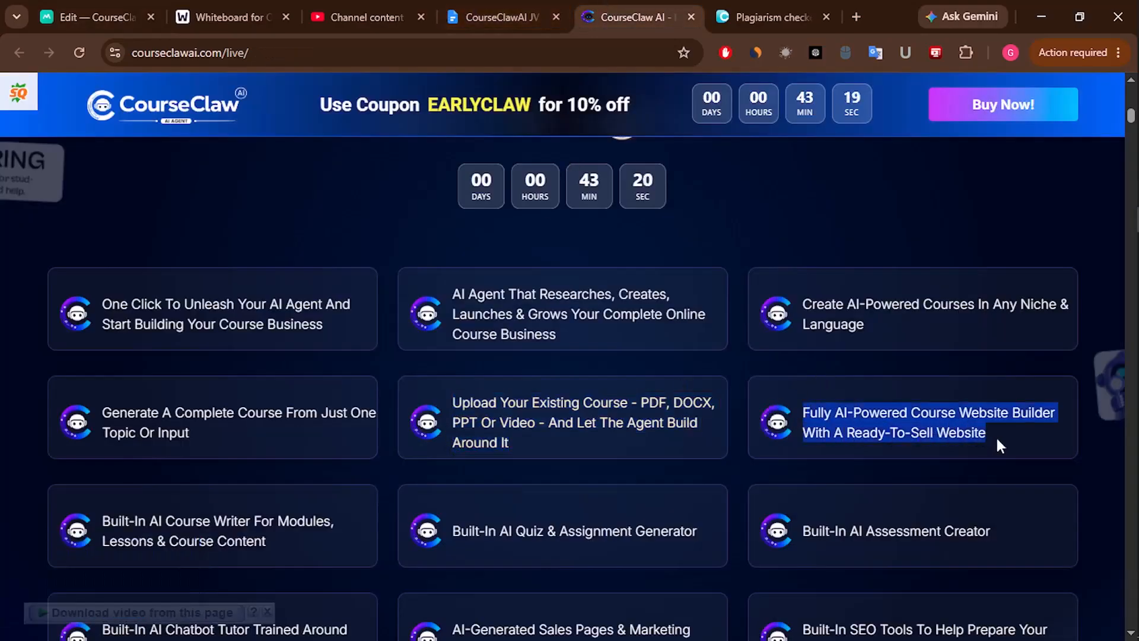
pyautogui.rightClick(911, 421)
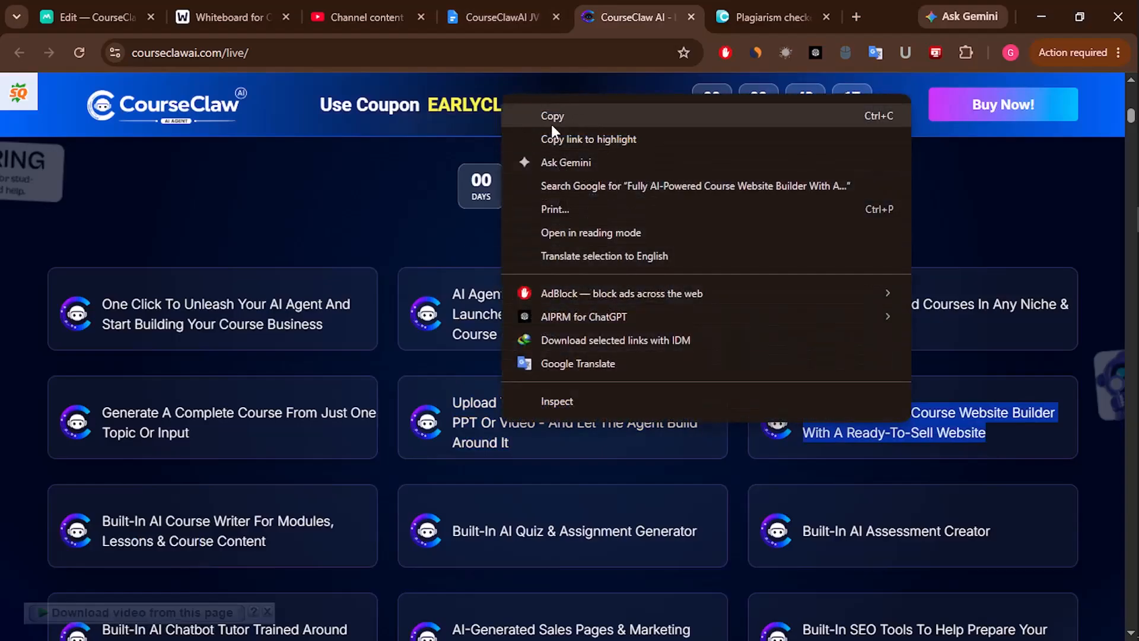
pyautogui.click(551, 119)
pyautogui.click(736, 17)
pyautogui.click(496, 493)
pyautogui.hotkey('ctrl', 'v')
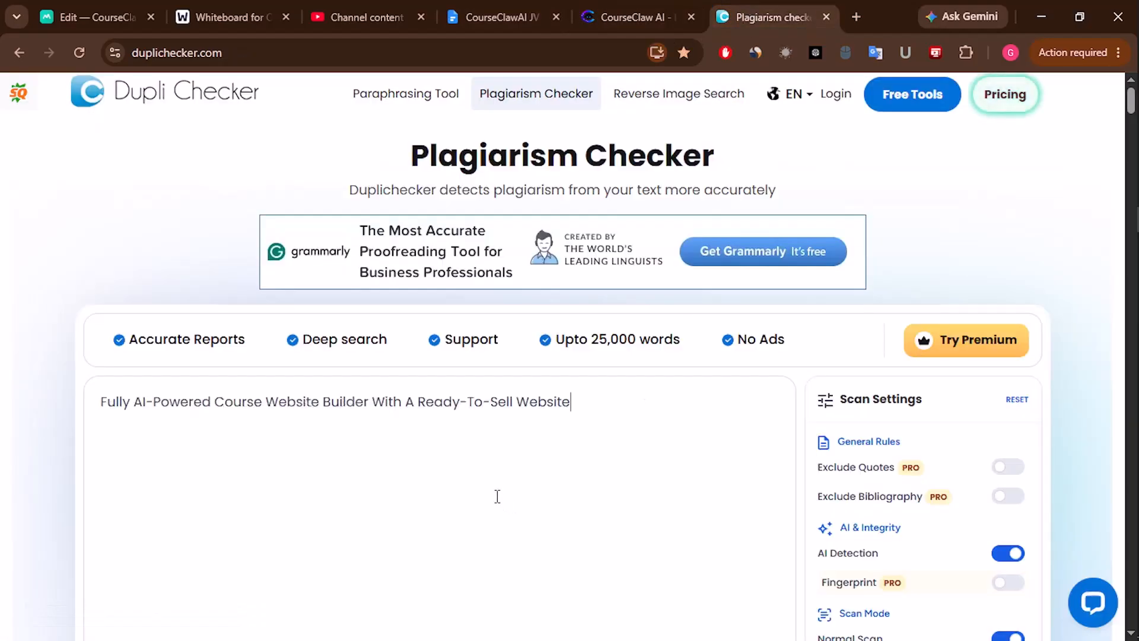
pyautogui.hotkey('ctrl', 'a')
pyautogui.press('BackSpace')
# - Delete the high-quality audio sentence from its checklist card
pyautogui.click(118, 16)
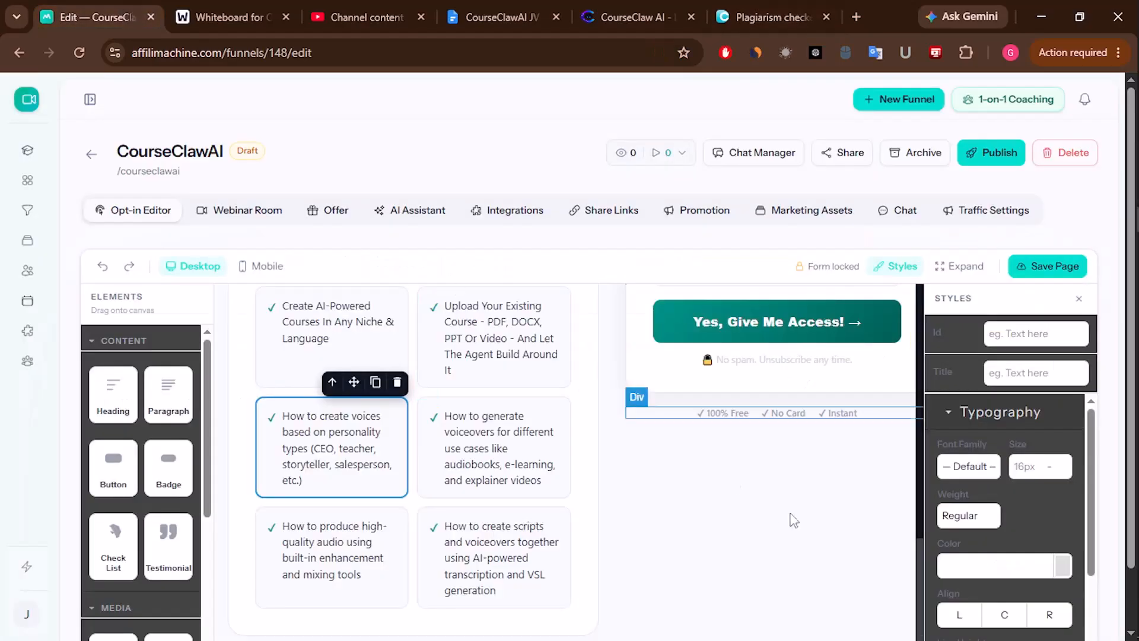
pyautogui.click(488, 452)
pyautogui.click(489, 452)
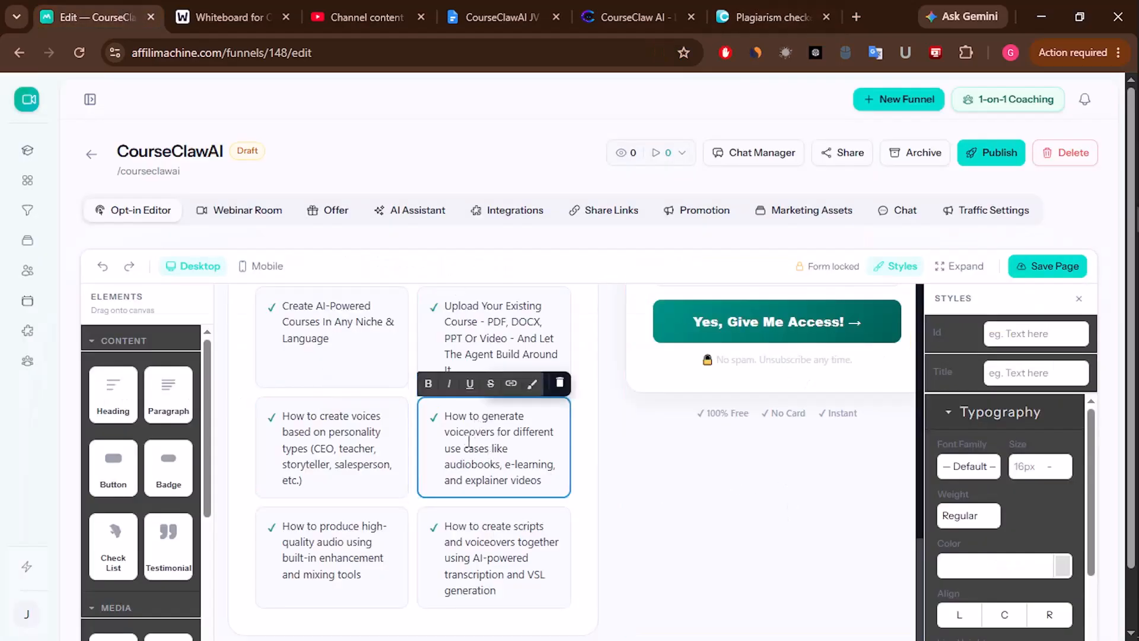
pyautogui.click(324, 559)
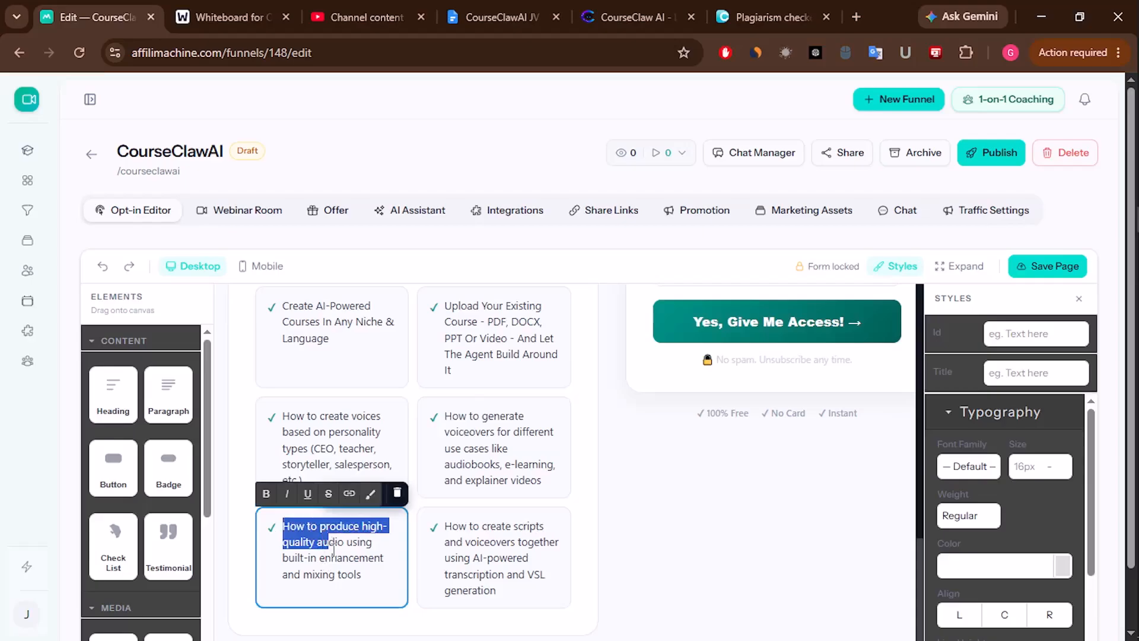
pyautogui.press('BackSpace')
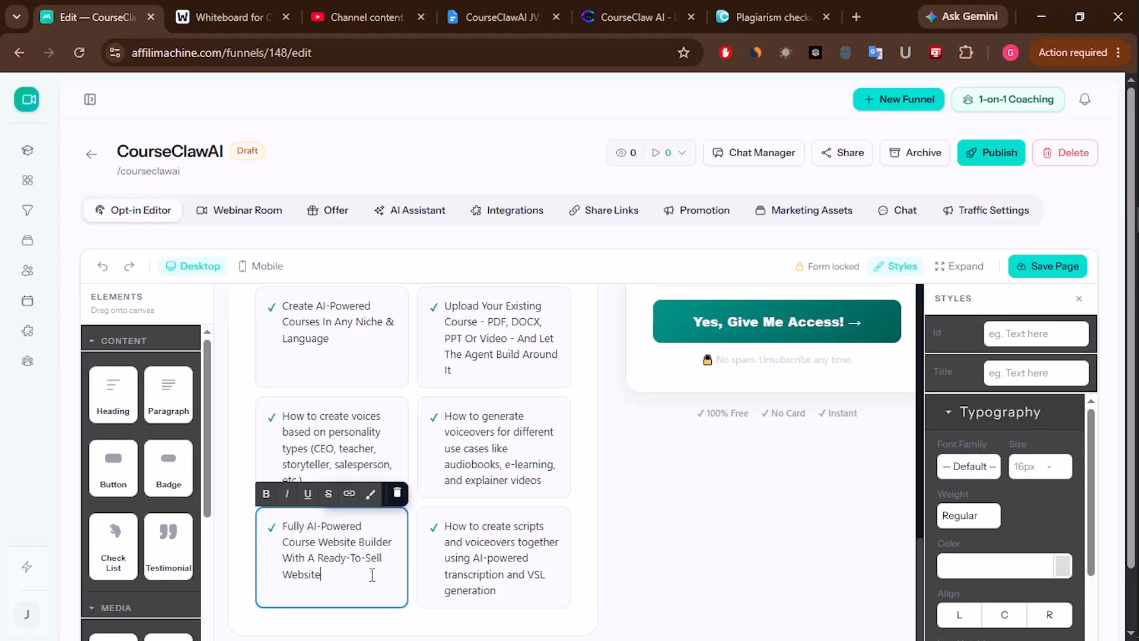
# - Copy the 'Upload Your Existing Course' line from the sales page again
pyautogui.click(676, 9)
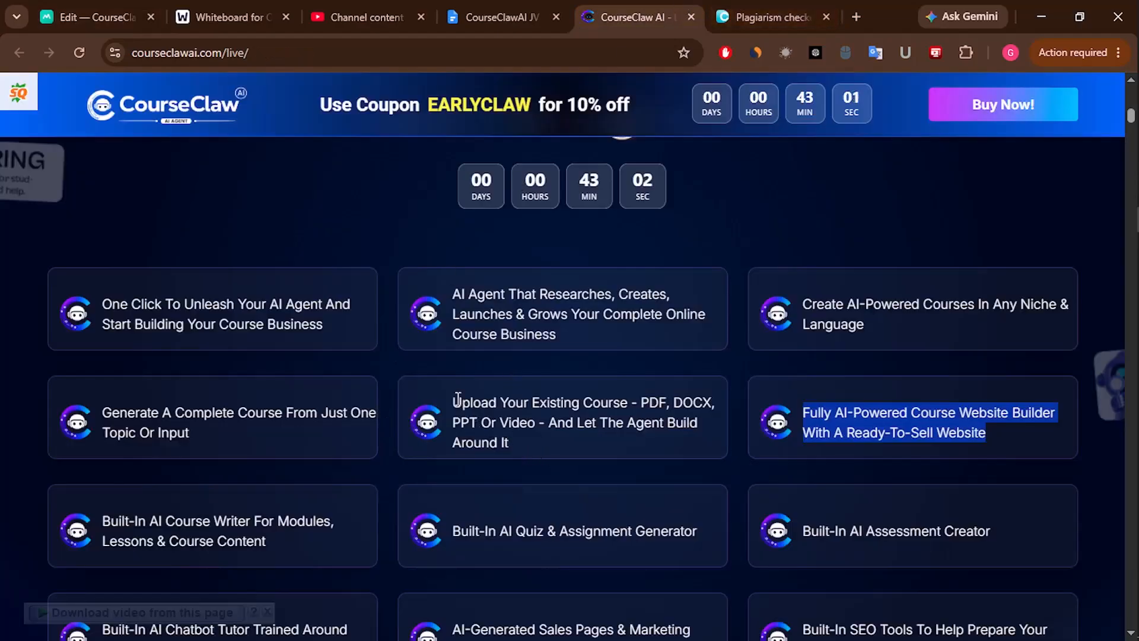
pyautogui.moveTo(457, 402); pyautogui.dragTo(522, 437)
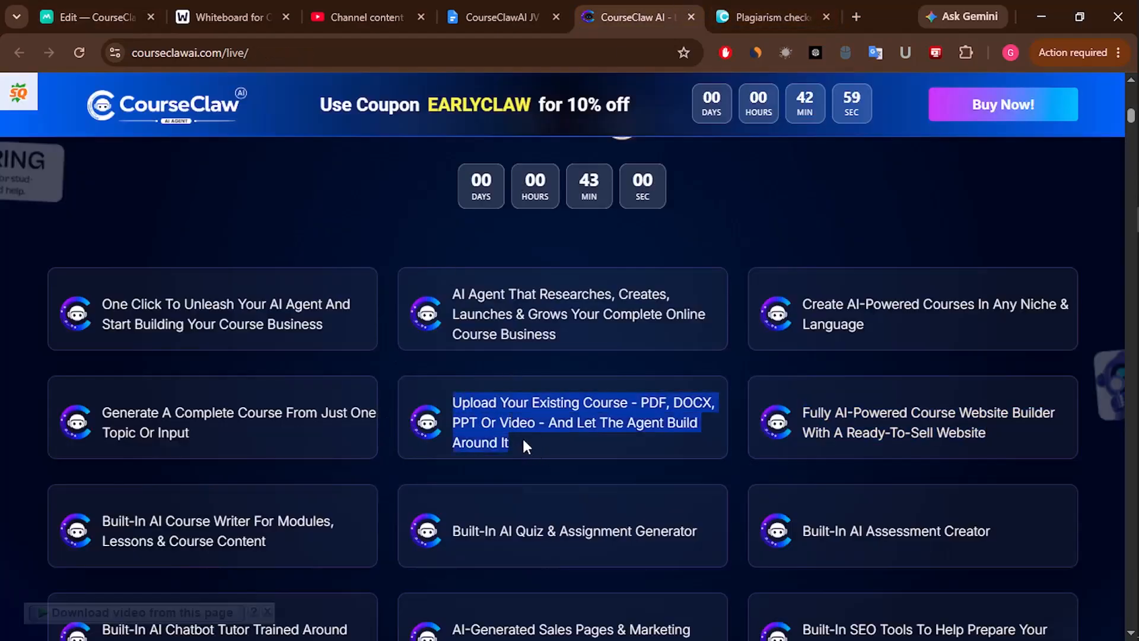
pyautogui.rightClick(501, 408)
pyautogui.click(541, 100)
# - Clear the text from the Website Builder and 'How to create voices' checklist cards
pyautogui.click(113, 7)
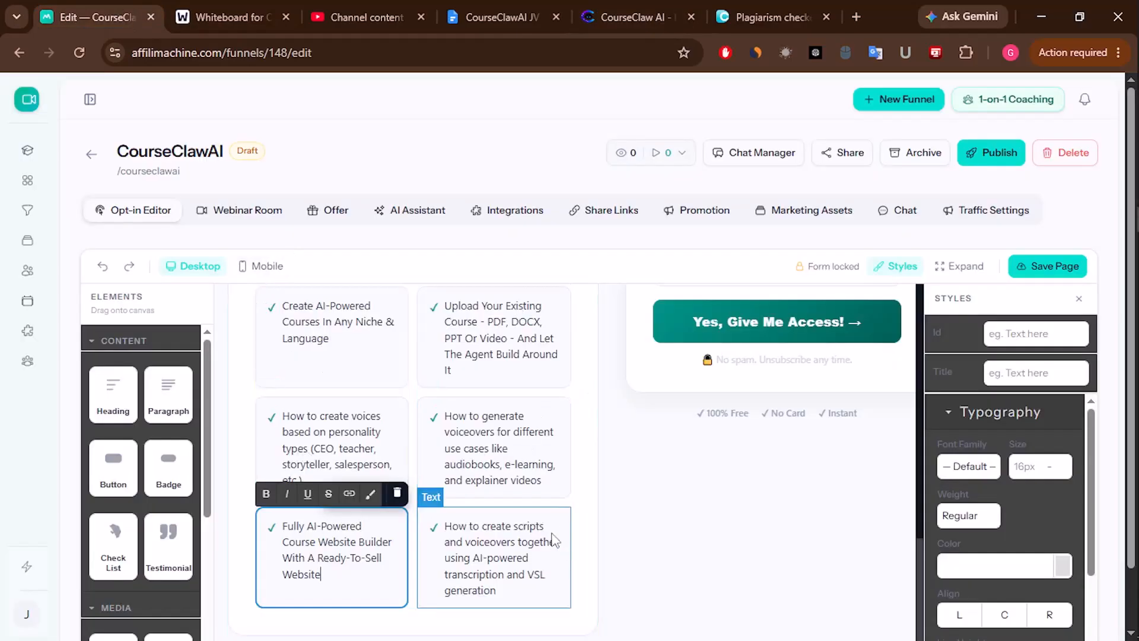
pyautogui.scroll(-1, 506, 383)
pyautogui.scroll(2, 533, 373)
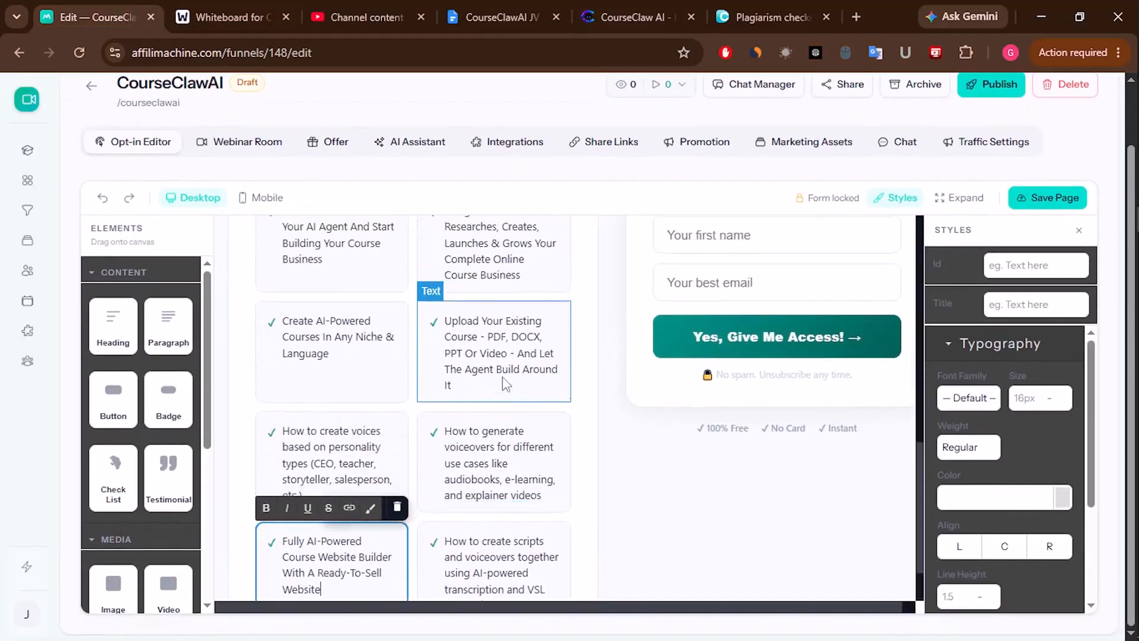
pyautogui.scroll(1, 563, 365)
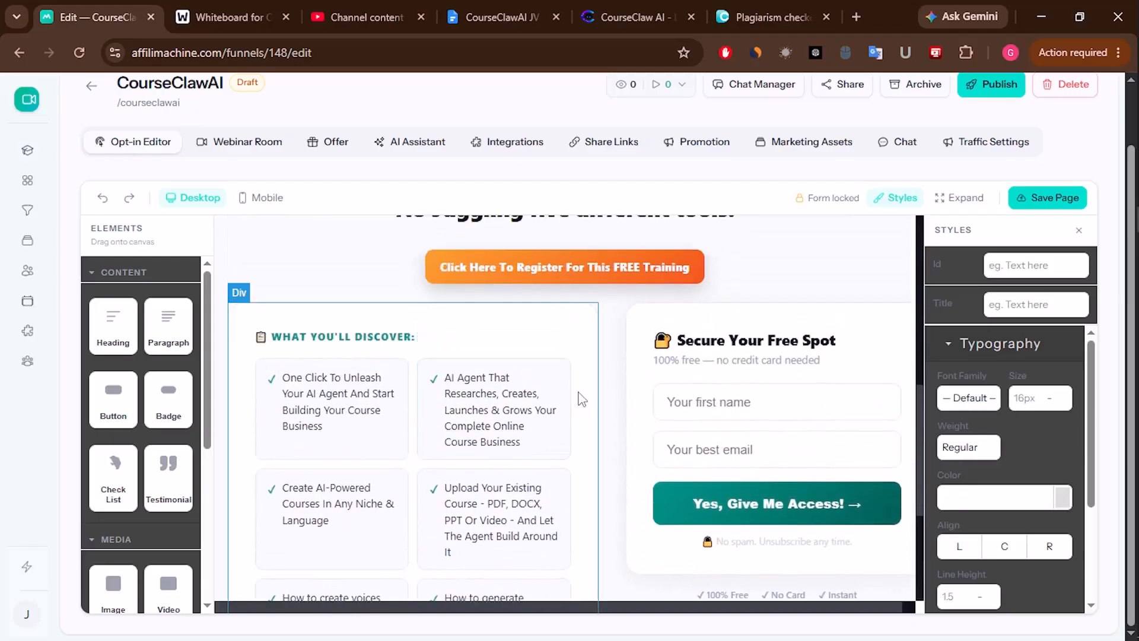
pyautogui.scroll(-3, 343, 444)
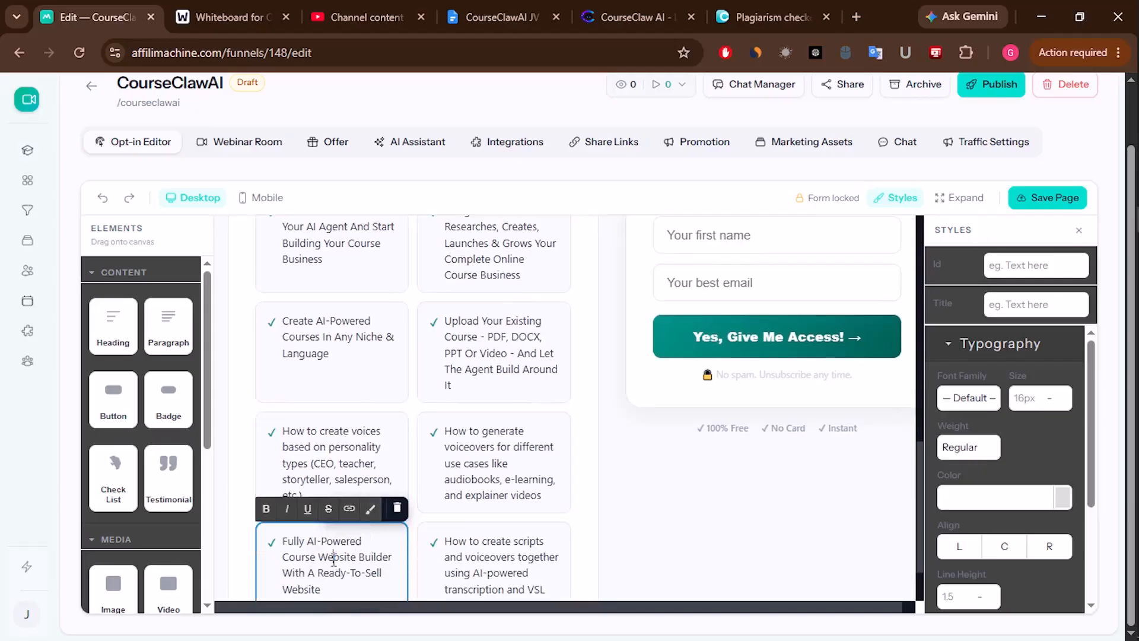
pyautogui.tripleClick(334, 558)
pyautogui.click(334, 557)
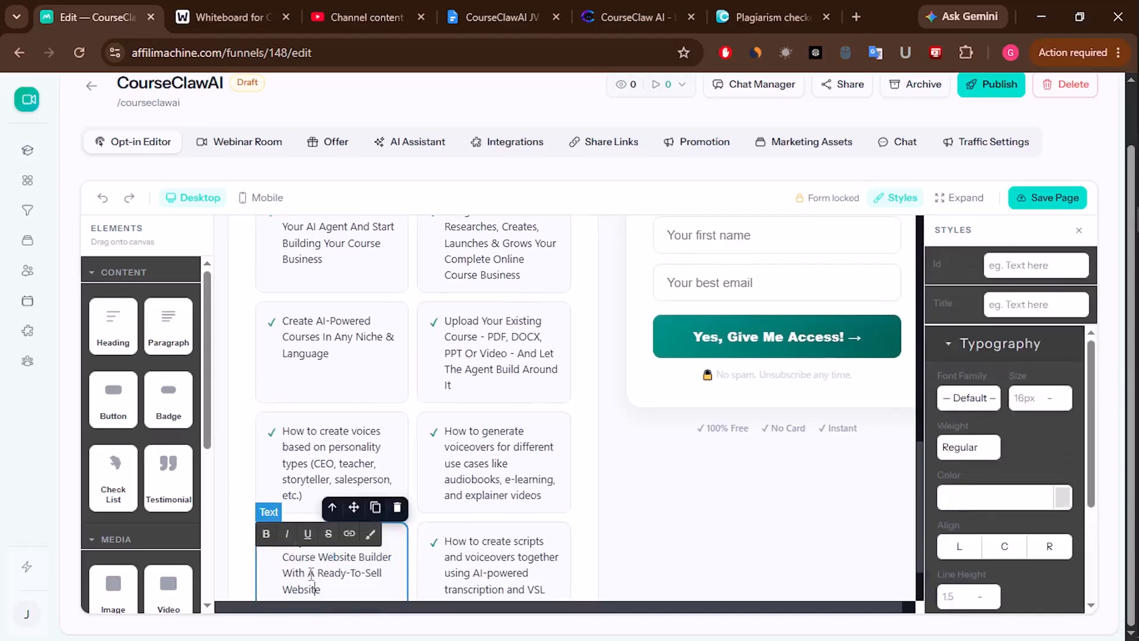
pyautogui.moveTo(338, 586); pyautogui.dragTo(290, 538)
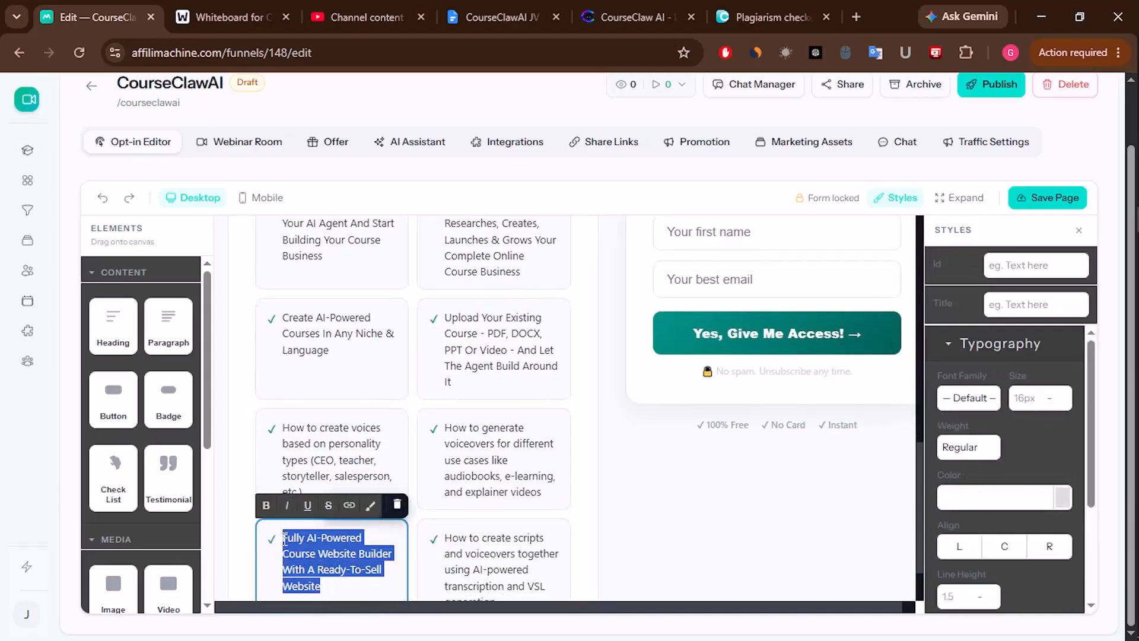
pyautogui.press('BackSpace')
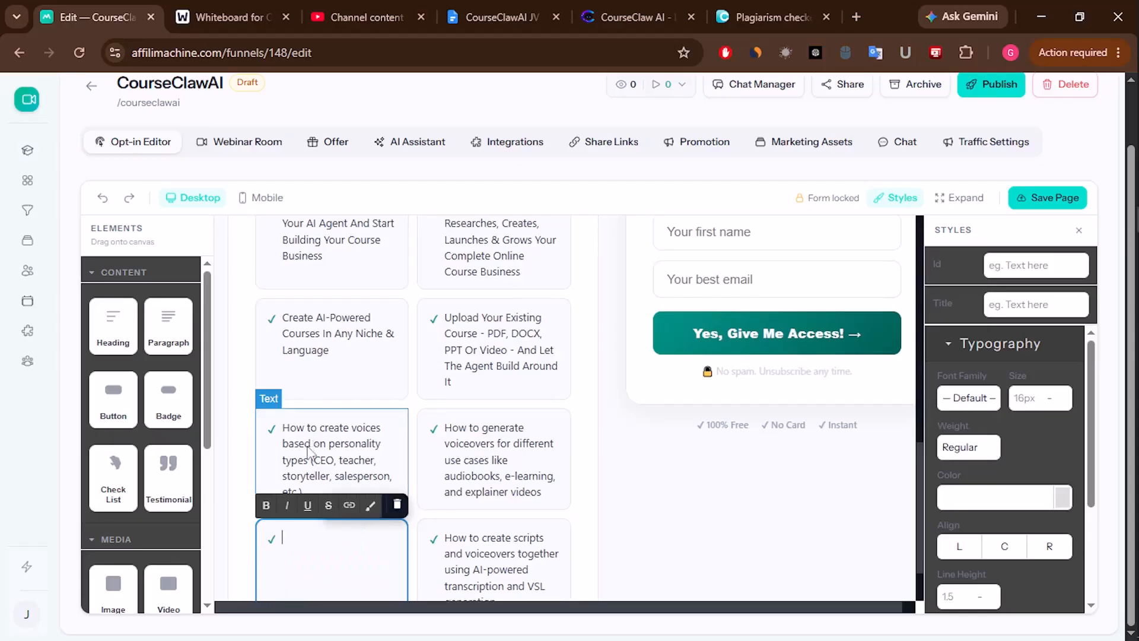
pyautogui.click(332, 446)
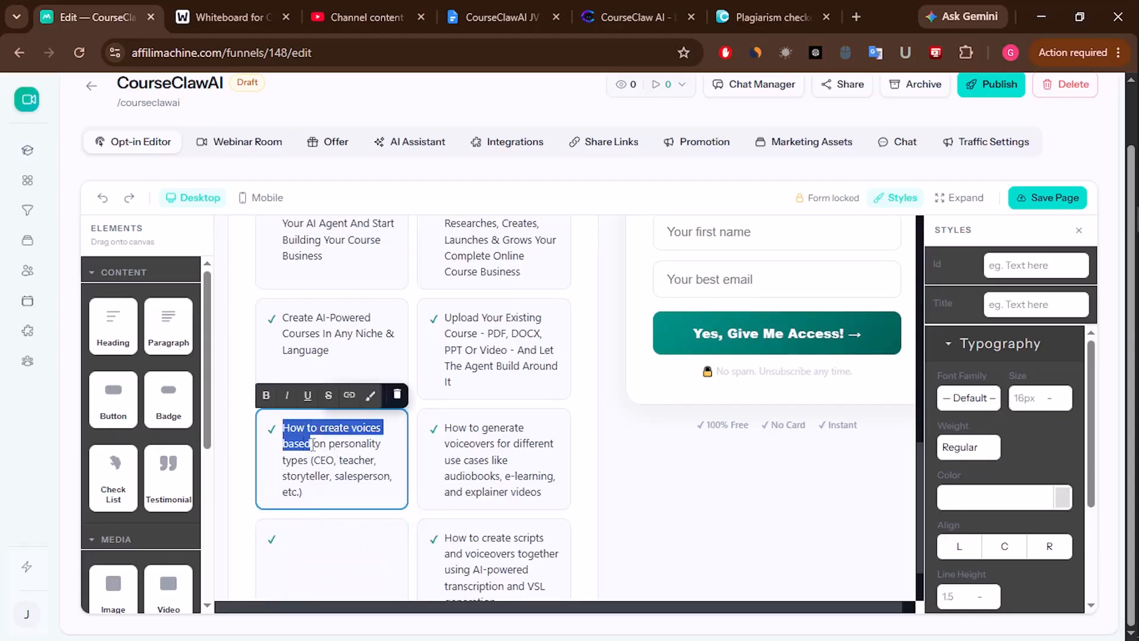
pyautogui.moveTo(311, 442); pyautogui.dragTo(338, 486)
pyautogui.press('BackSpace')
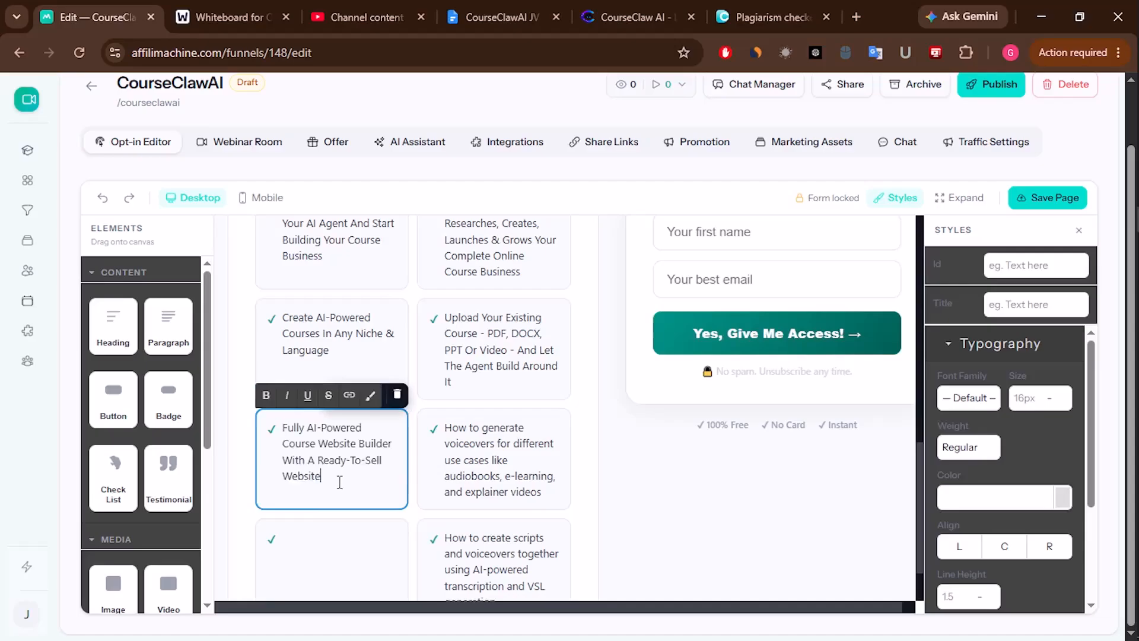
pyautogui.click(478, 488)
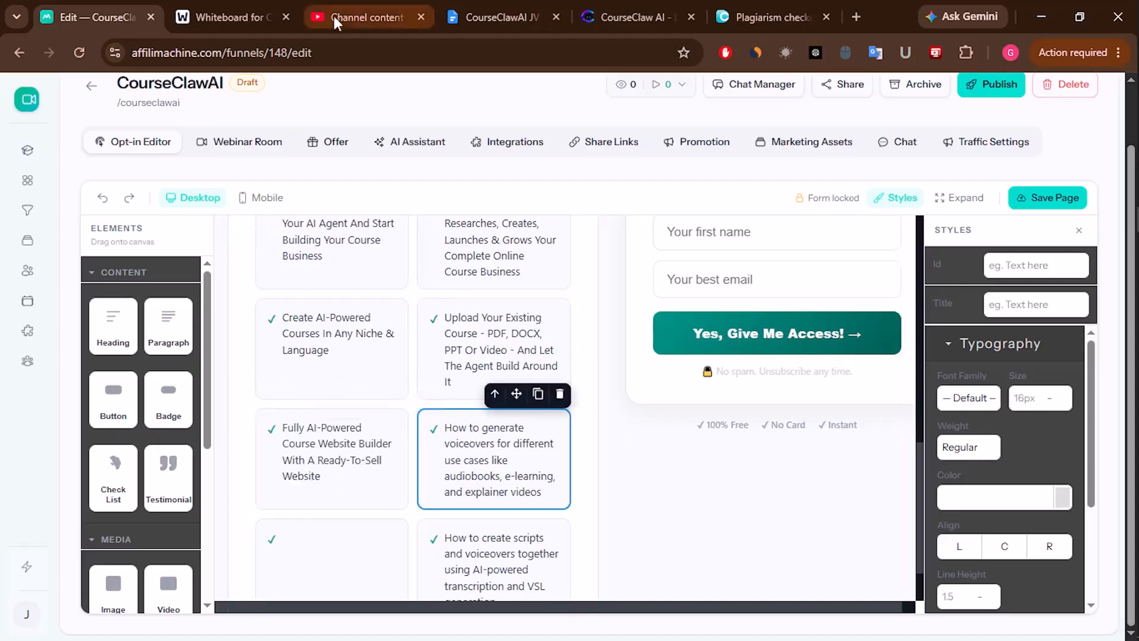
# - Copy the 'Built-In AI Course Writer' line and run it through Dupli Checker
pyautogui.click(624, 7)
pyautogui.scroll(-3, 935, 378)
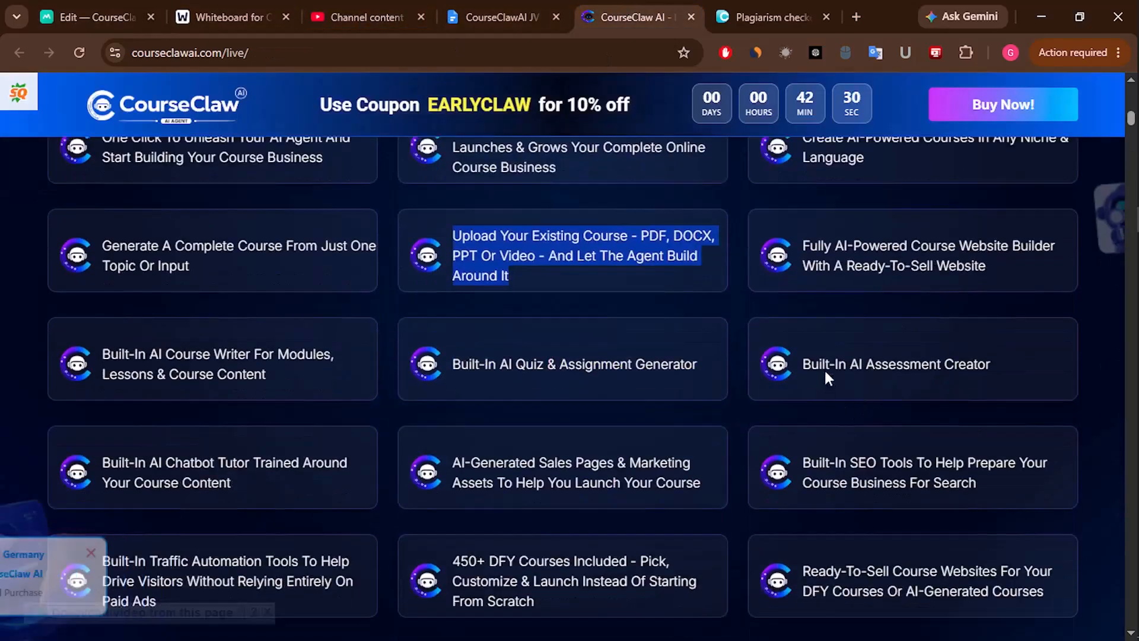
pyautogui.moveTo(106, 349); pyautogui.dragTo(188, 375)
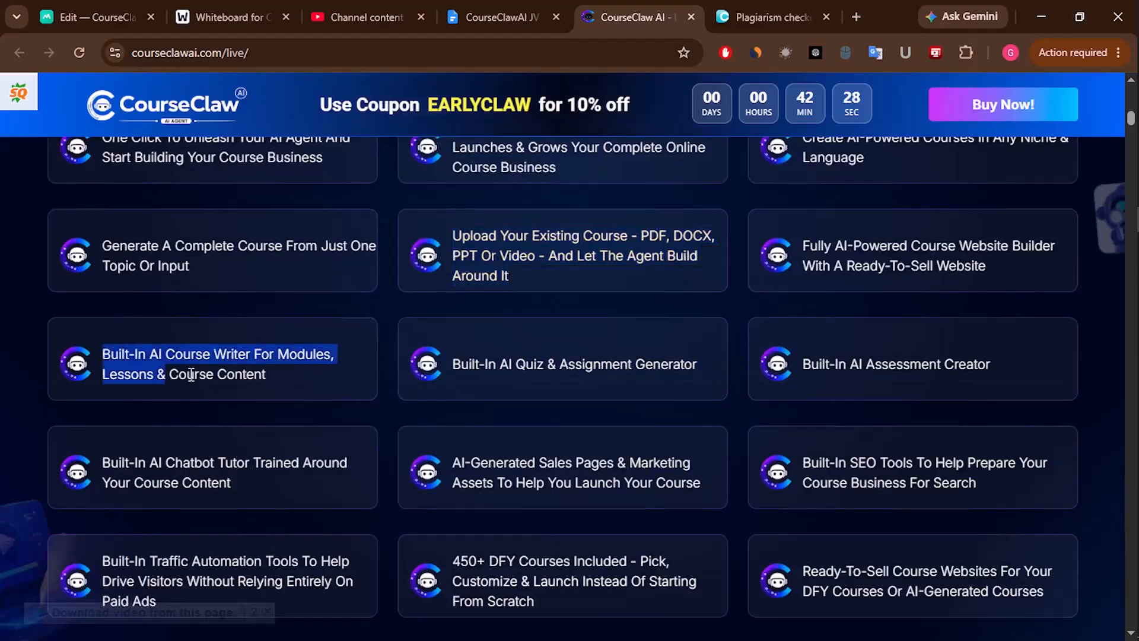
pyautogui.rightClick(230, 371)
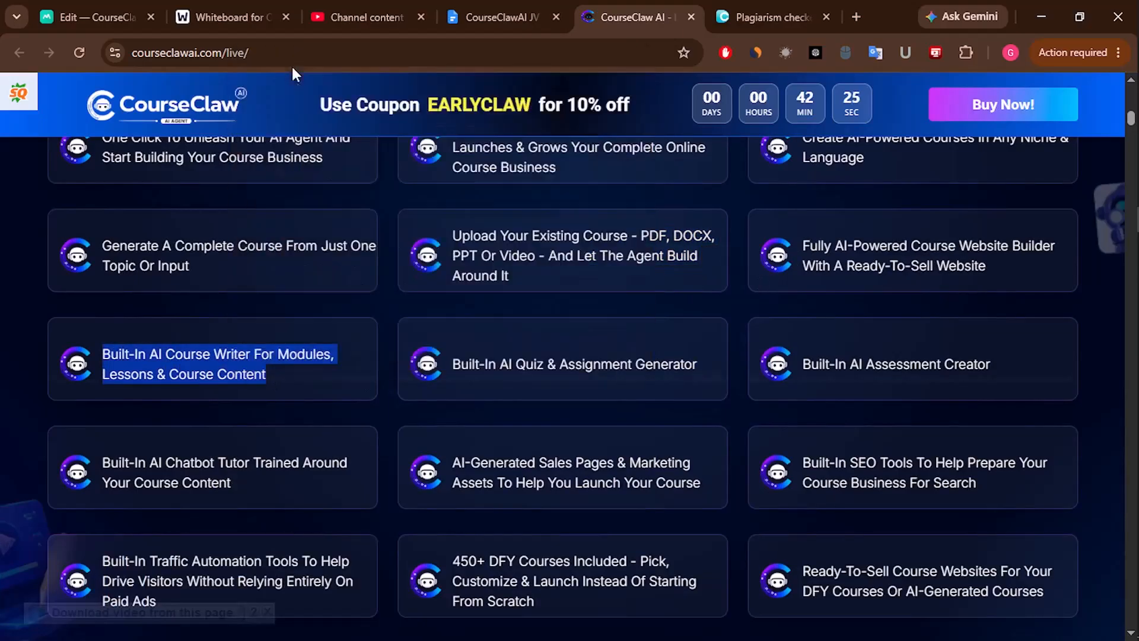
pyautogui.click(292, 66)
pyautogui.click(771, 16)
pyautogui.click(383, 386)
pyautogui.write('Built-In AI Course Writer For Modules, Lessons & Course Content')
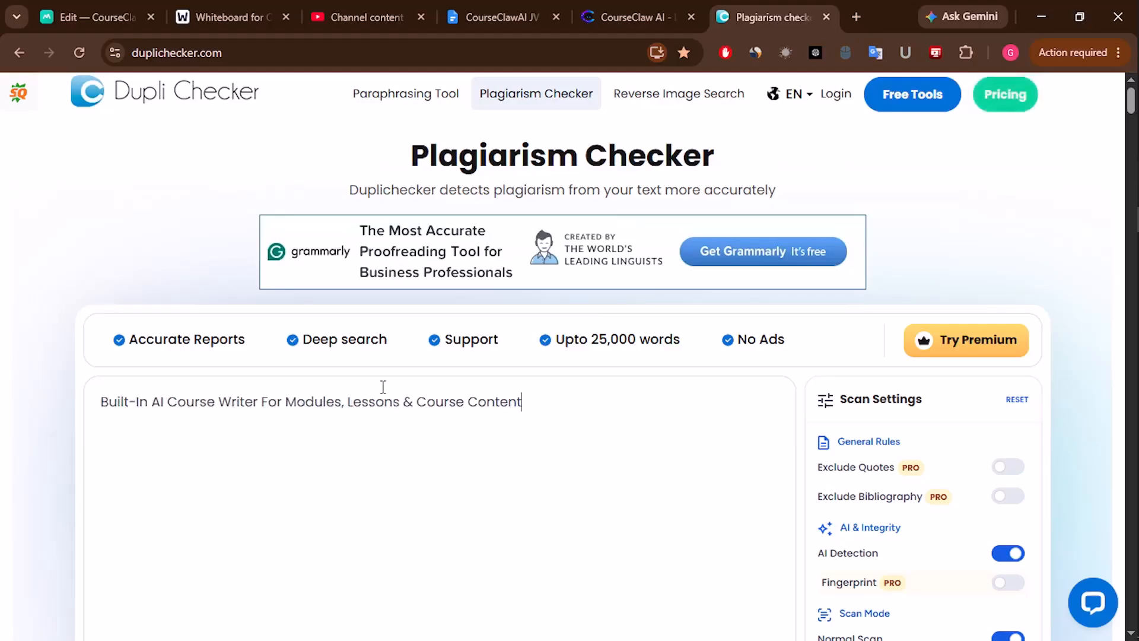
pyautogui.hotkey('ctrl', 'a')
pyautogui.press('BackSpace')
# - Delete the voiceovers card's text, leaving an empty checklist card to fill
pyautogui.click(95, 17)
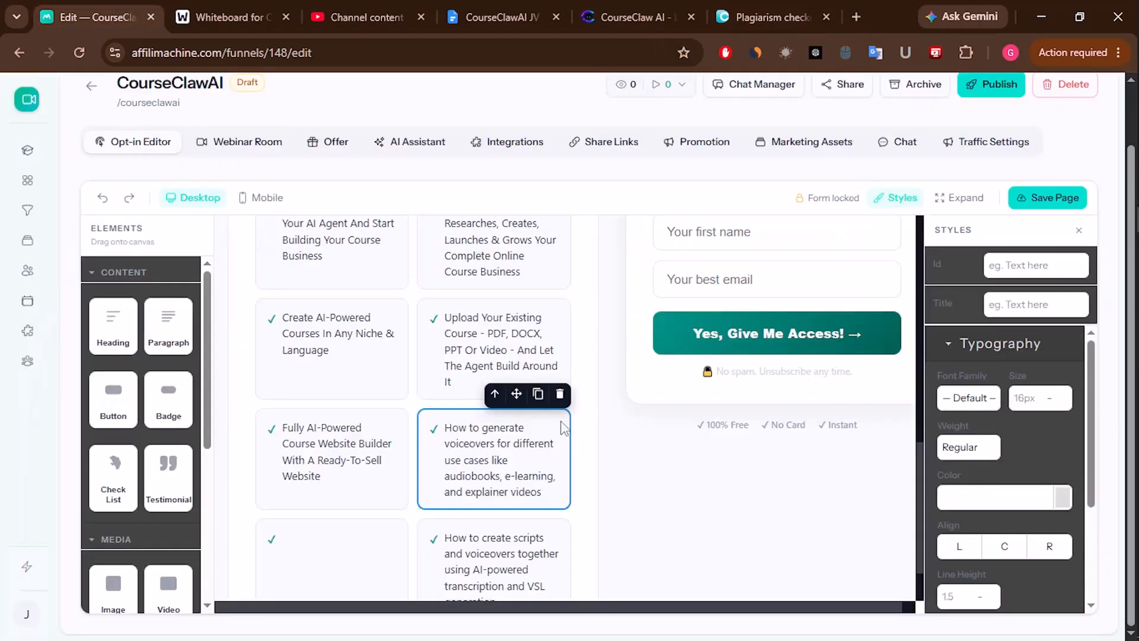
pyautogui.click(479, 462)
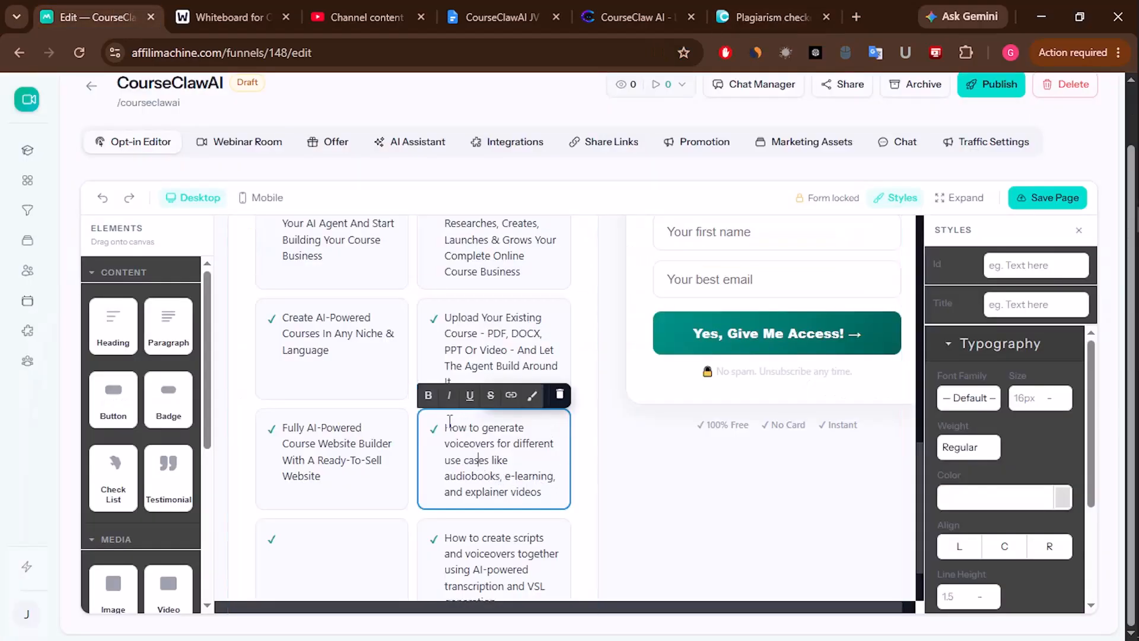
pyautogui.moveTo(448, 421); pyautogui.dragTo(541, 478)
pyautogui.press('BackSpace')
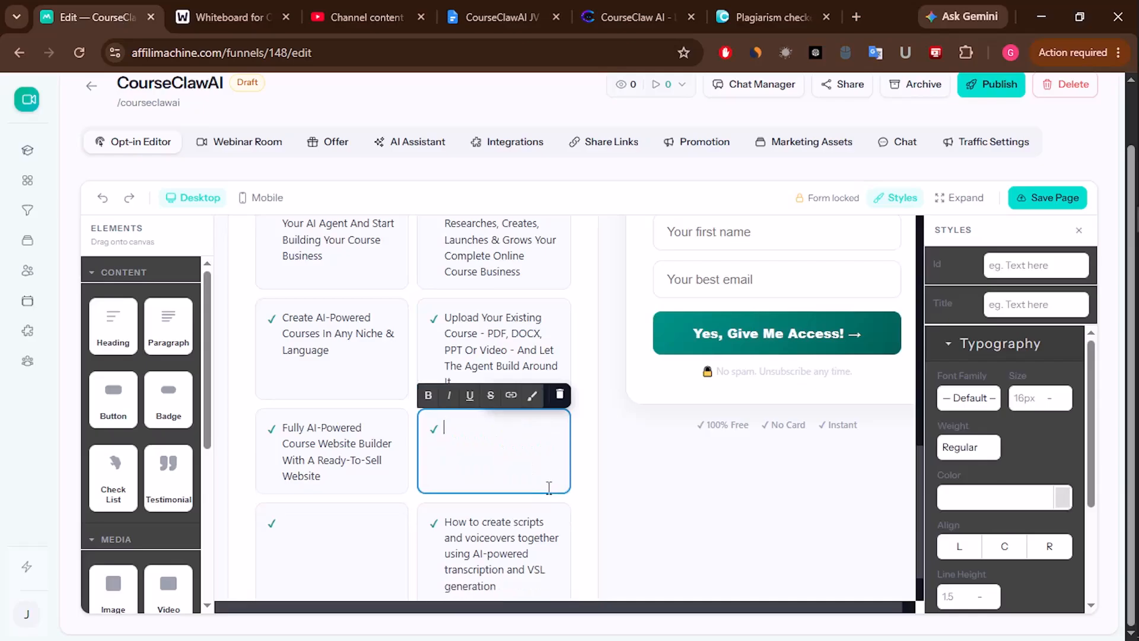
pyautogui.scroll(-1, 565, 418)
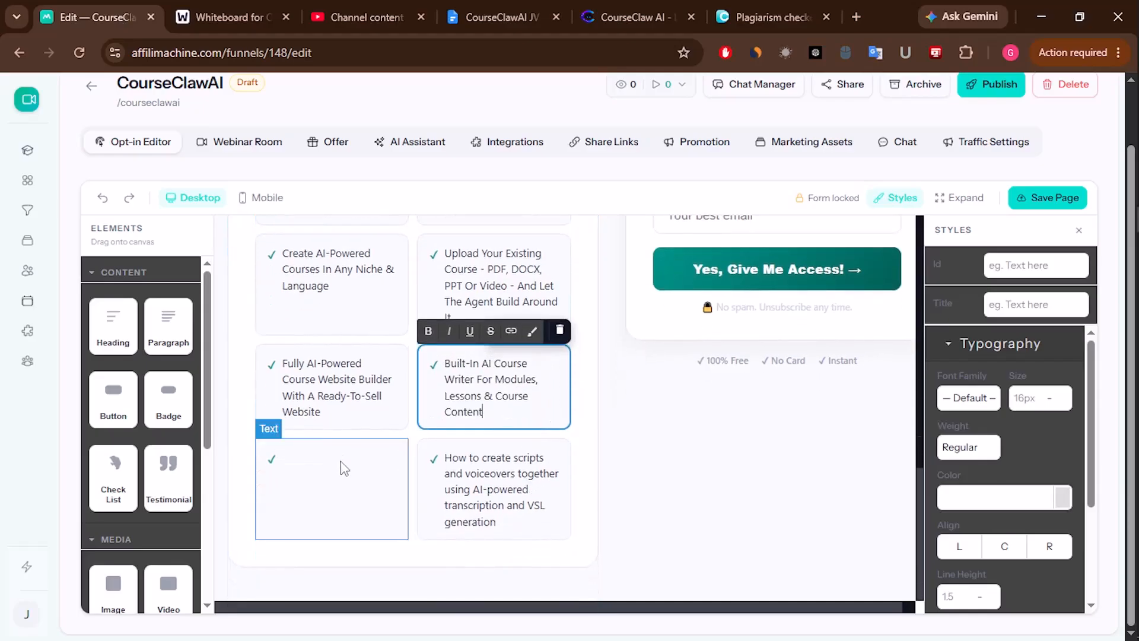
pyautogui.click(343, 466)
pyautogui.click(343, 466)
# - Put the 'AI-Generated Sales Pages' line, cleaned through Dupli Checker, into the empty checklist card
pyautogui.click(658, 17)
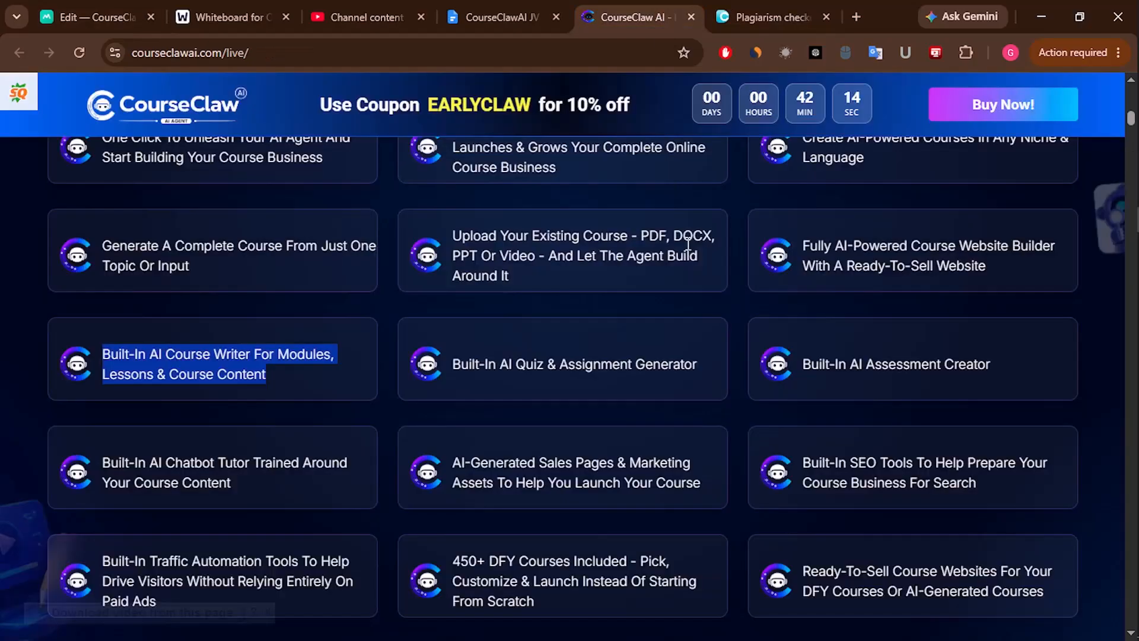
pyautogui.scroll(-1, 480, 341)
pyautogui.moveTo(461, 377); pyautogui.dragTo(527, 398)
pyautogui.click(466, 377)
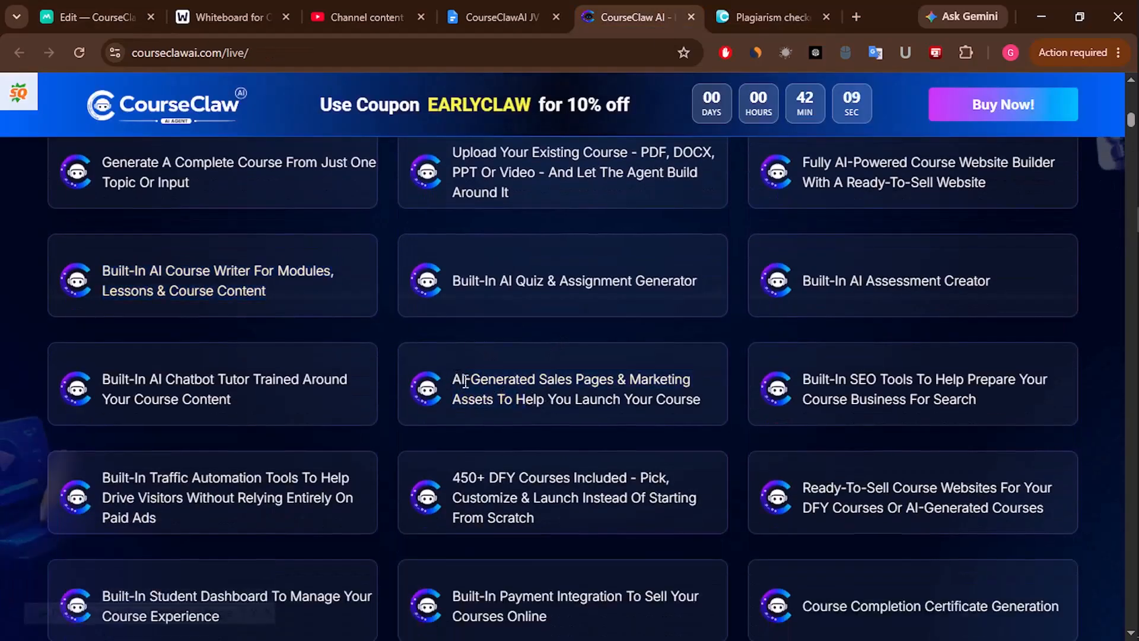
pyautogui.moveTo(457, 377); pyautogui.dragTo(555, 401)
pyautogui.rightClick(657, 390)
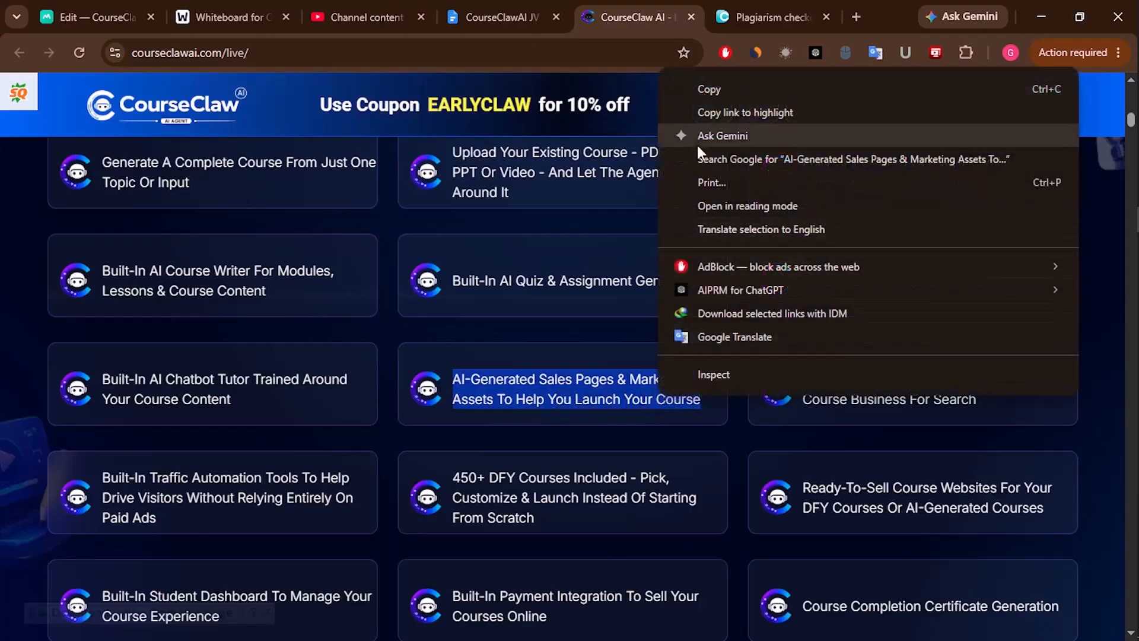
pyautogui.click(694, 90)
pyautogui.hotkey('ctrl', 'Tab')
pyautogui.click(313, 380)
pyautogui.hotkey('ctrl', 'v')
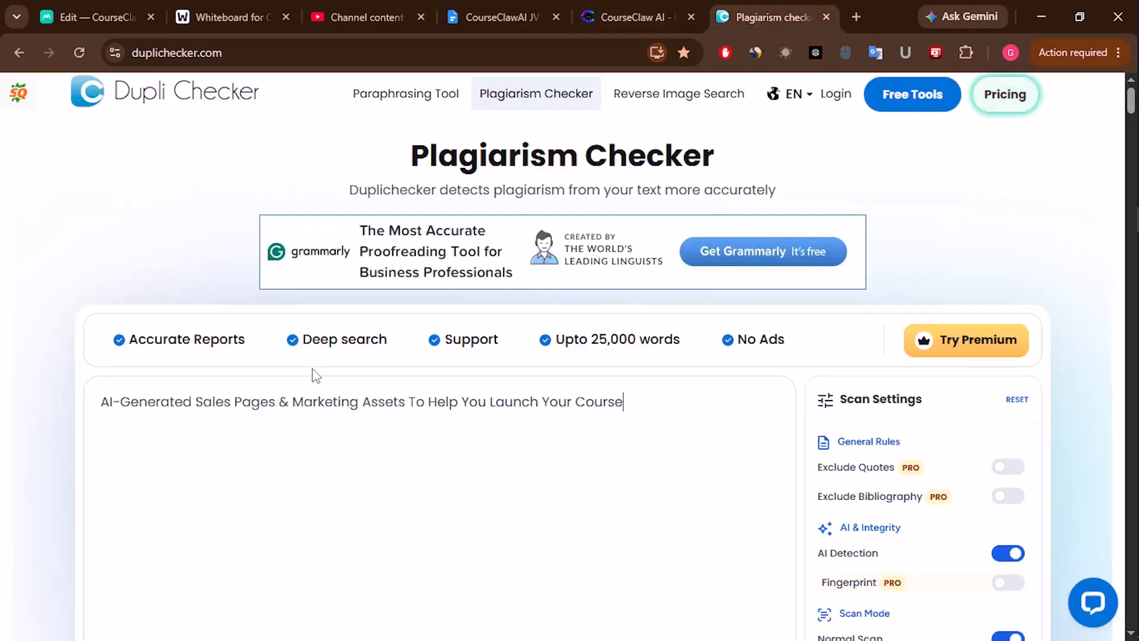
pyautogui.hotkey('ctrl', 'a')
pyautogui.click(60, 8)
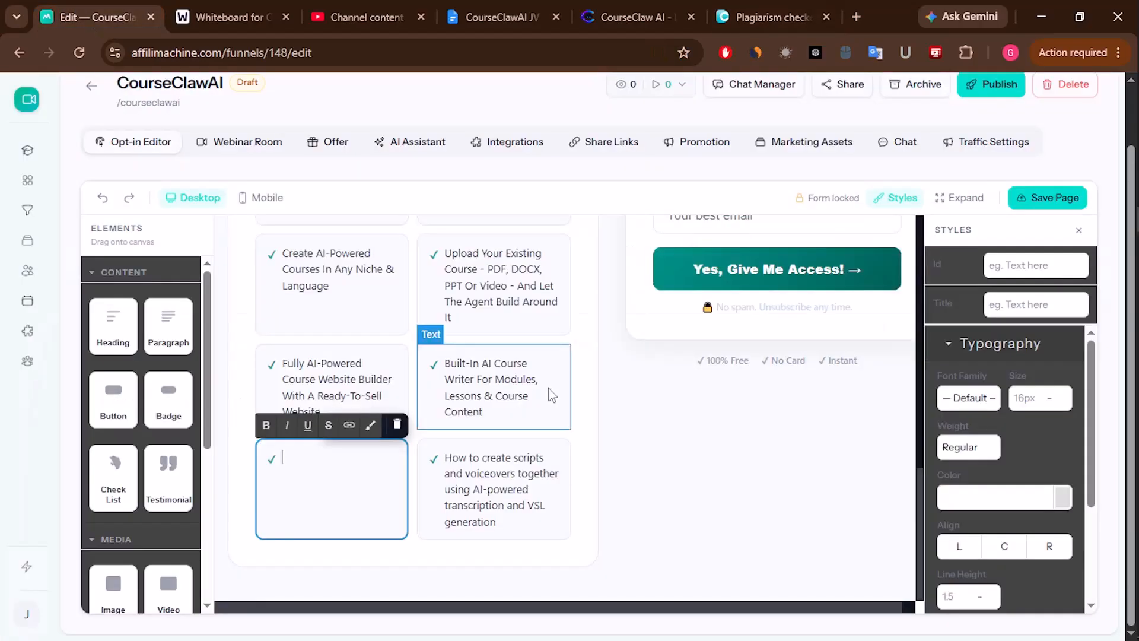
pyautogui.hotkey('ctrl', 'v')
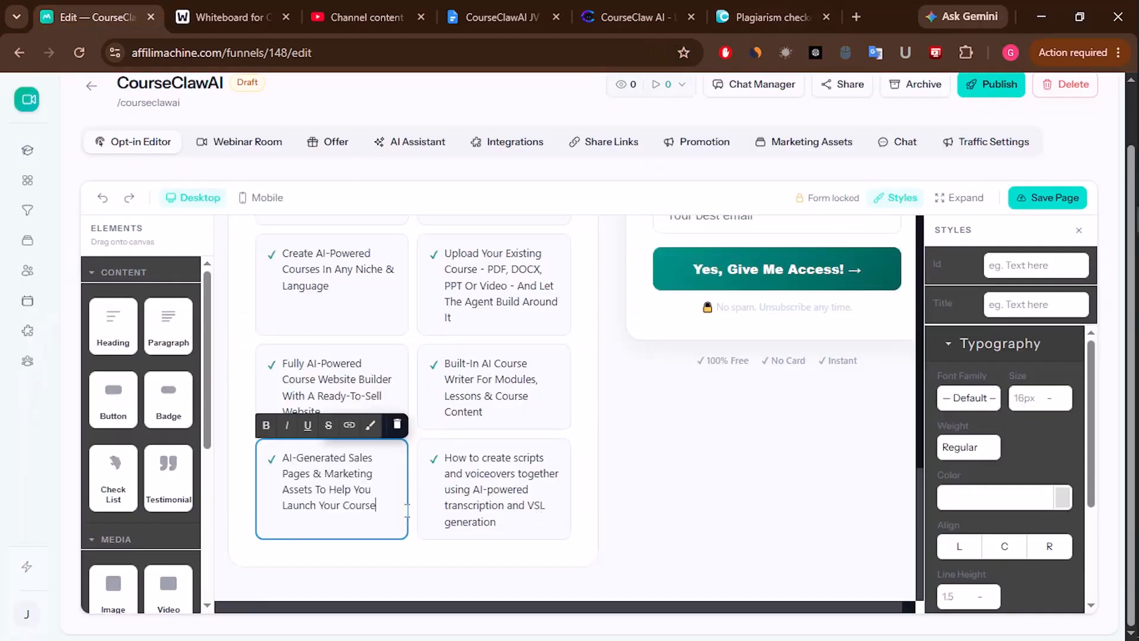
# - Copy the '450+ DFY Courses' line and strip its formatting in Dupli Checker
pyautogui.click(628, 16)
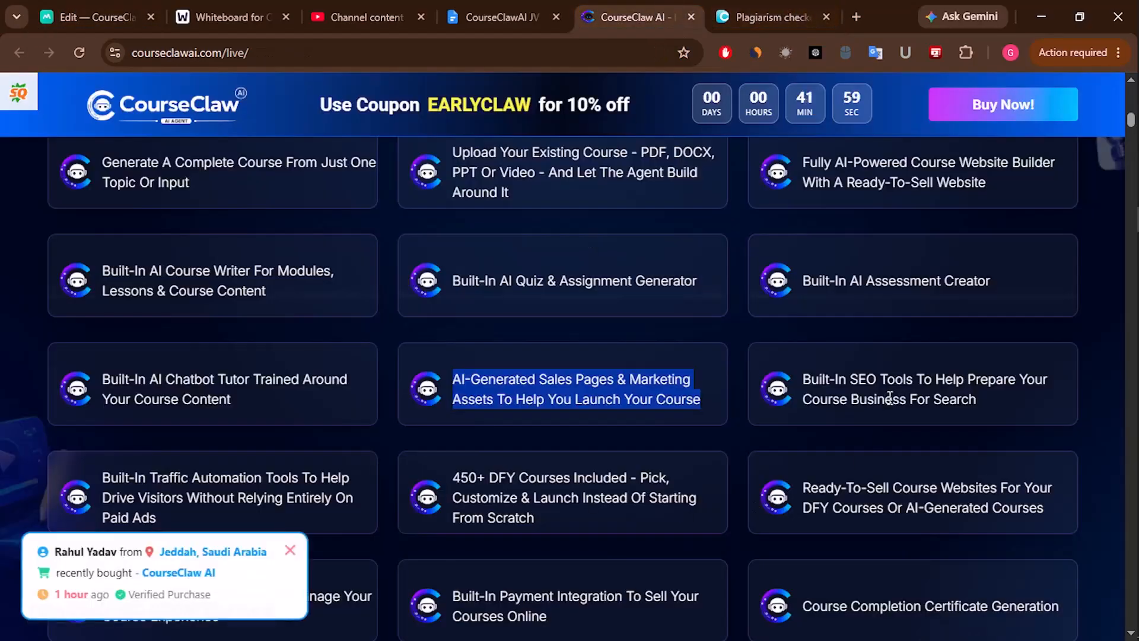
pyautogui.scroll(-3, 525, 395)
pyautogui.moveTo(452, 310); pyautogui.dragTo(549, 353)
pyautogui.rightClick(497, 329)
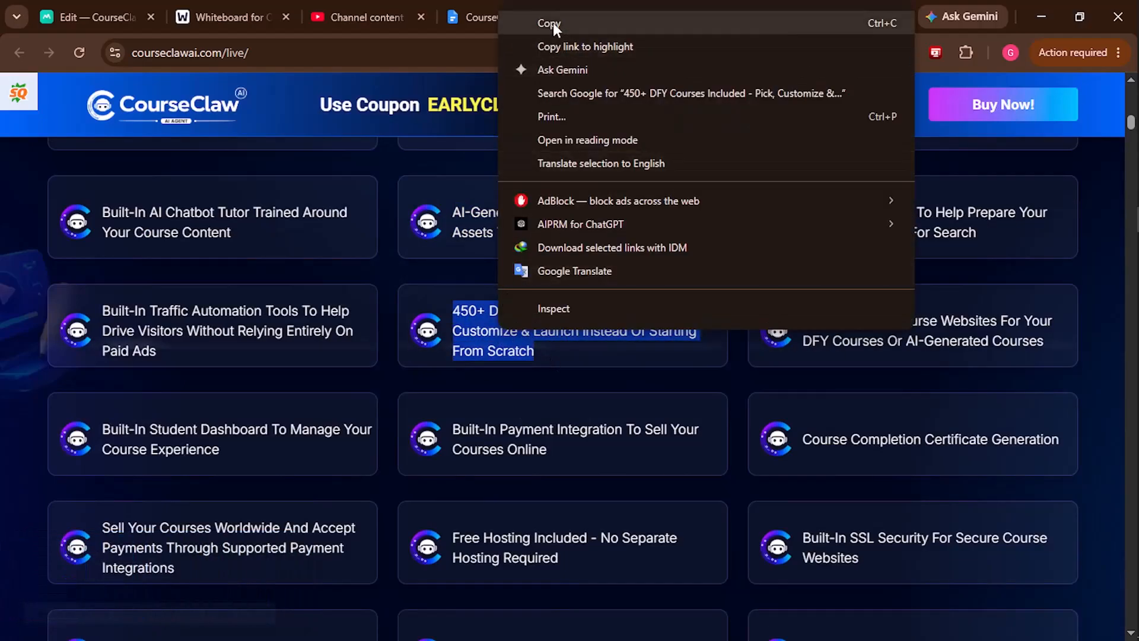
pyautogui.click(553, 23)
pyautogui.click(771, 17)
pyautogui.click(290, 416)
pyautogui.hotkey('ctrl', 'v')
pyautogui.hotkey('ctrl', 'a')
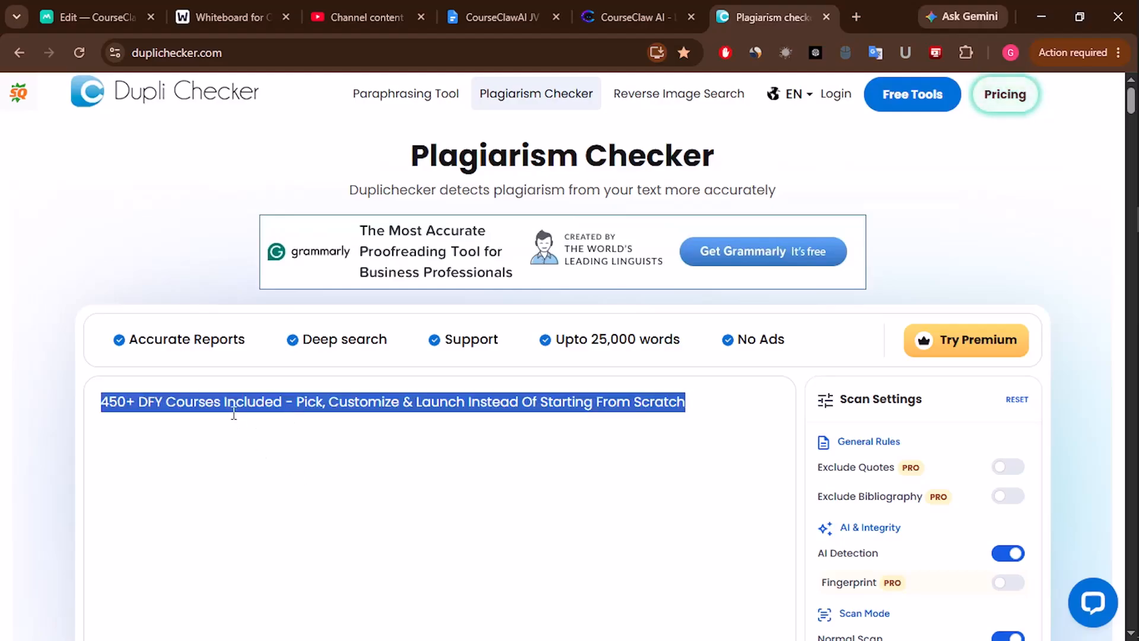
pyautogui.press('BackSpace')
# - Replace the 'How to create scripts' card with '450+ DFY Courses Included - Pick, Customize & Launch' as plain text
pyautogui.click(107, 14)
pyautogui.click(498, 491)
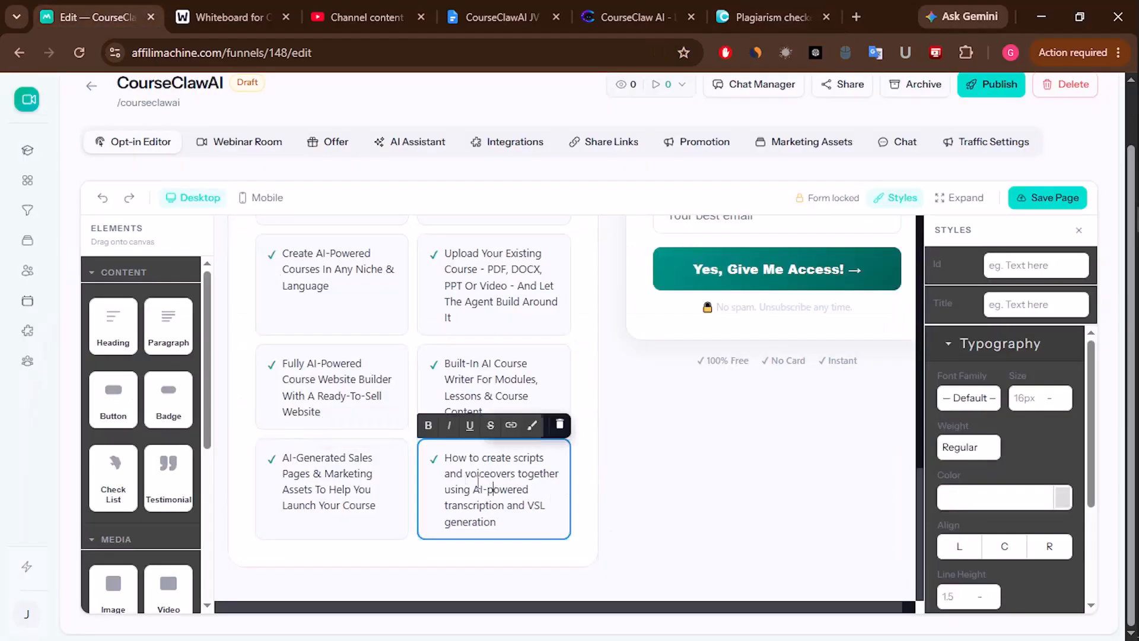
pyautogui.moveTo(444, 458); pyautogui.dragTo(517, 518)
pyautogui.press('BackSpace')
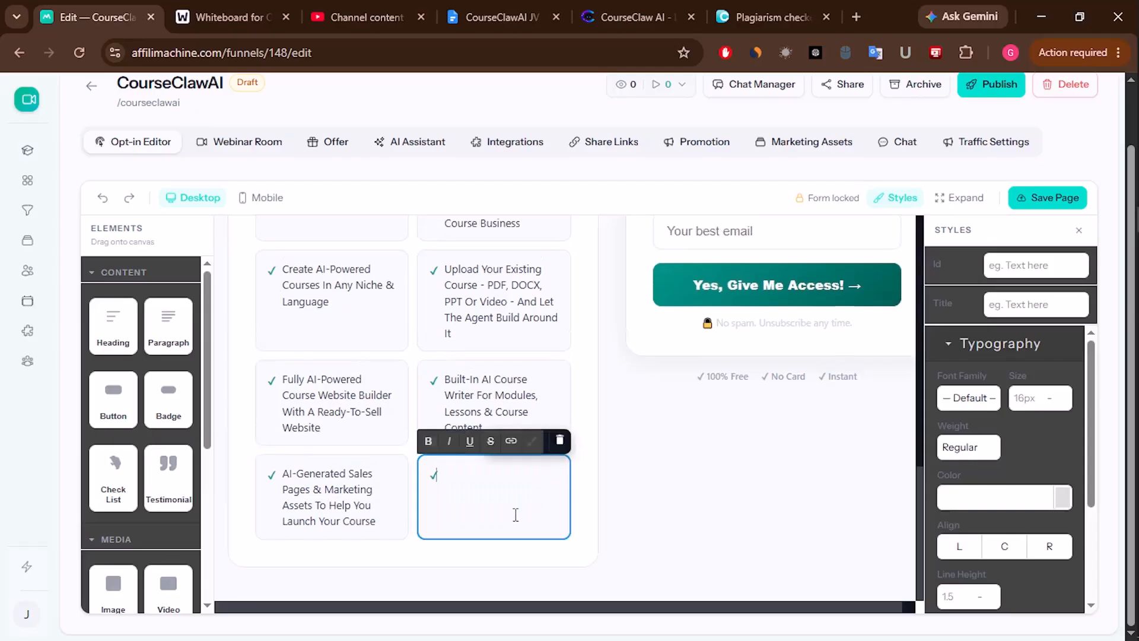
pyautogui.hotkey('ctrl', 'v')
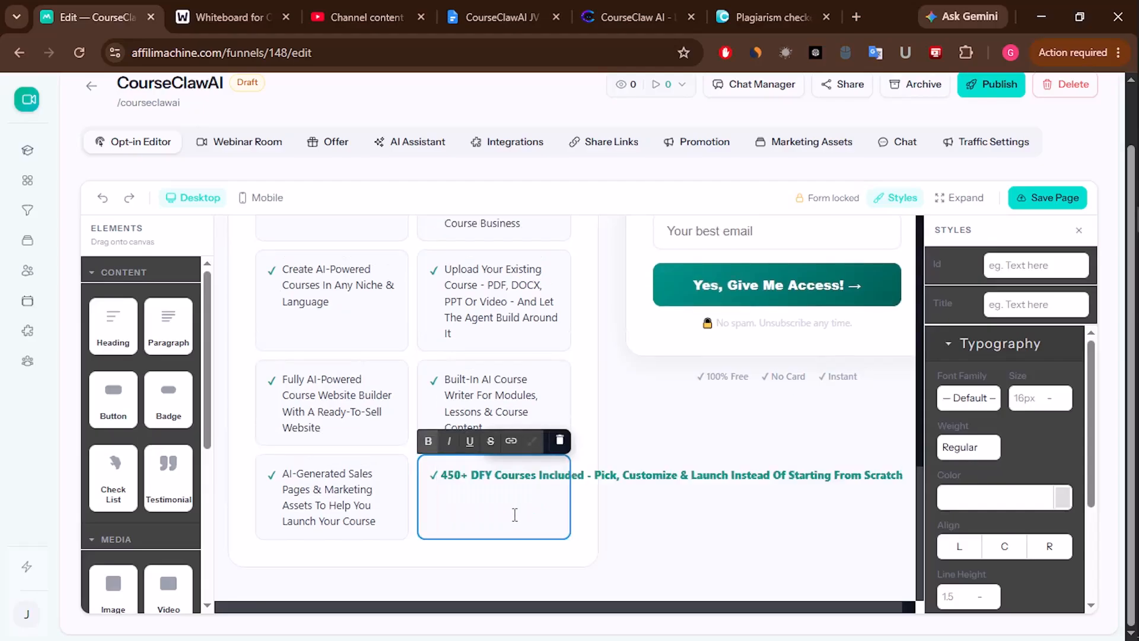
pyautogui.hotkey('ctrl', 'z')
pyautogui.hotkey('ctrl', 'z')
pyautogui.click(507, 490)
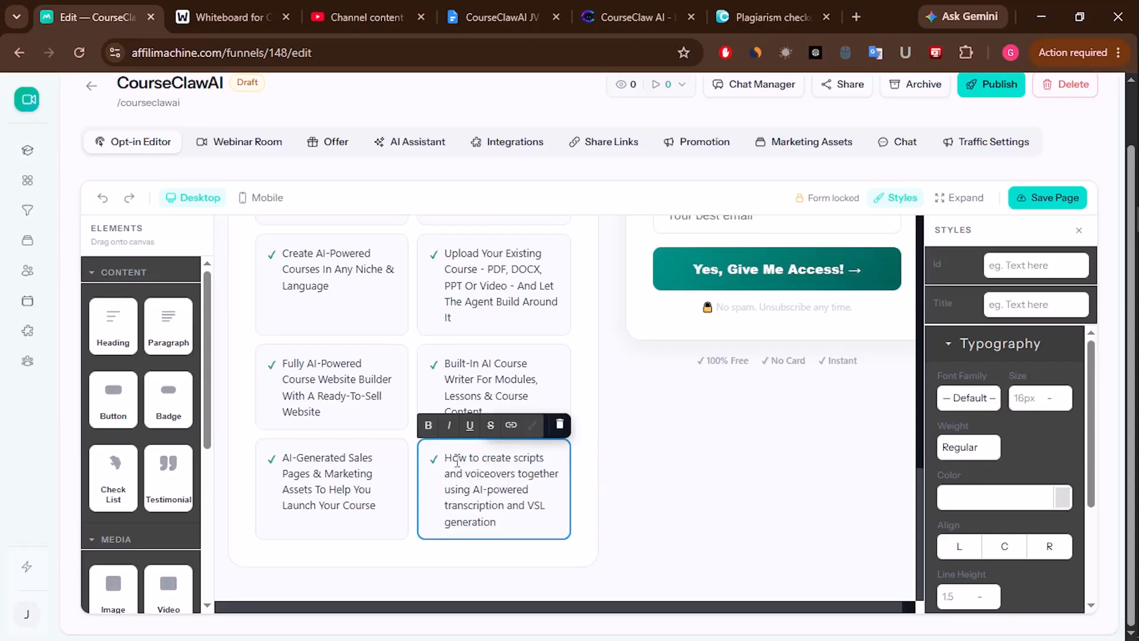
pyautogui.moveTo(451, 455); pyautogui.dragTo(520, 521)
pyautogui.press('BackSpace')
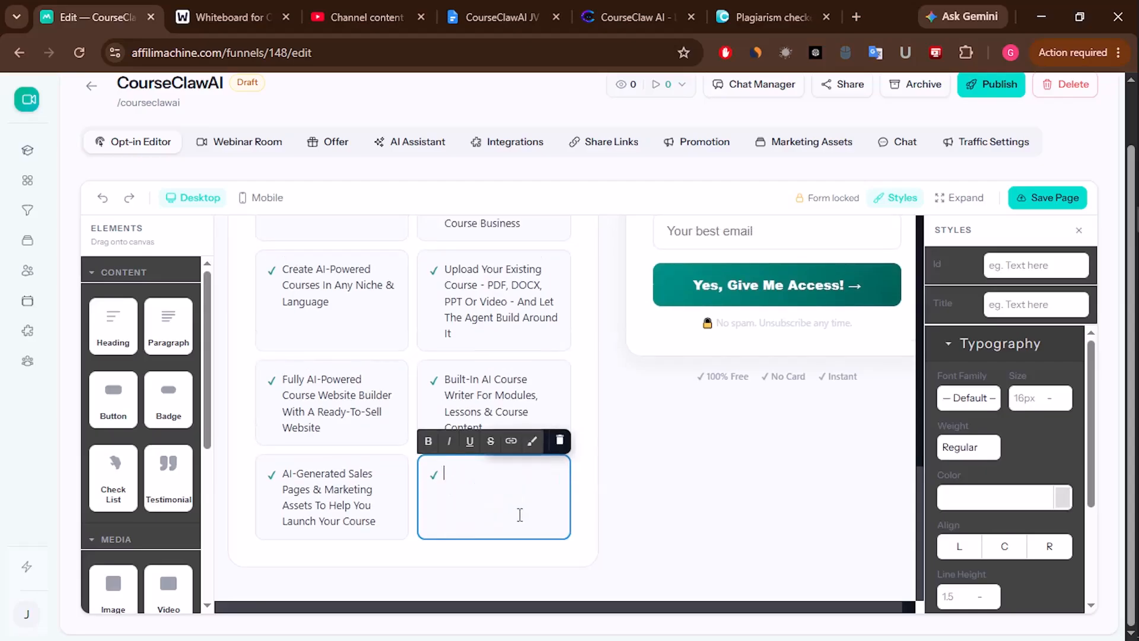
pyautogui.hotkey('ctrl', 'shift', 'v')
pyautogui.click(671, 470)
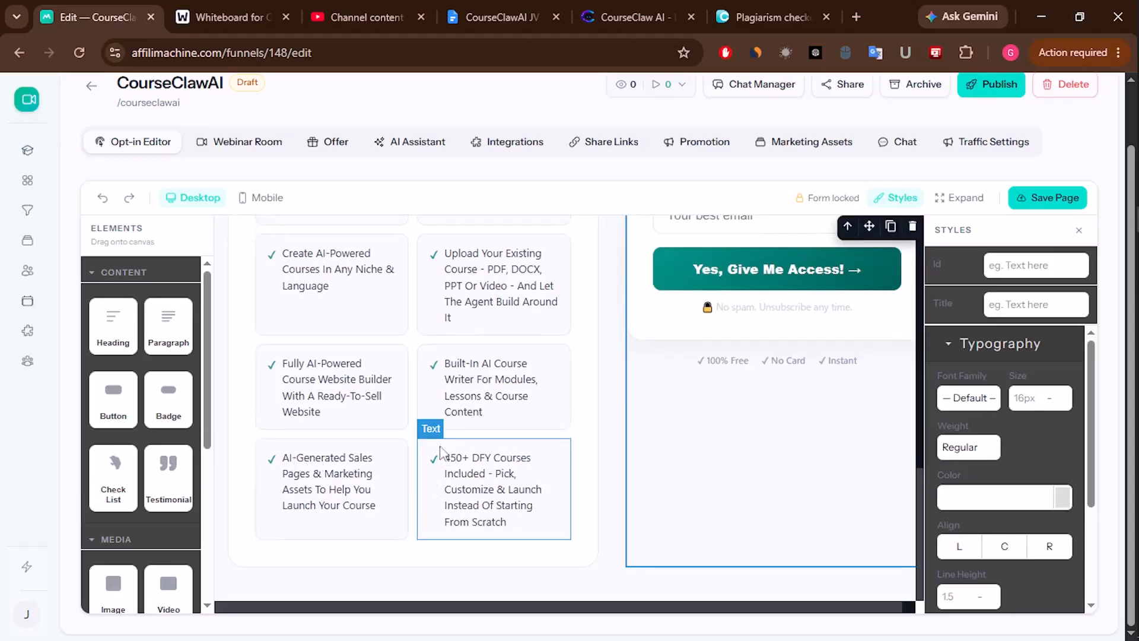
pyautogui.scroll(5, 471, 438)
pyautogui.scroll(-4, 522, 491)
pyautogui.click(638, 17)
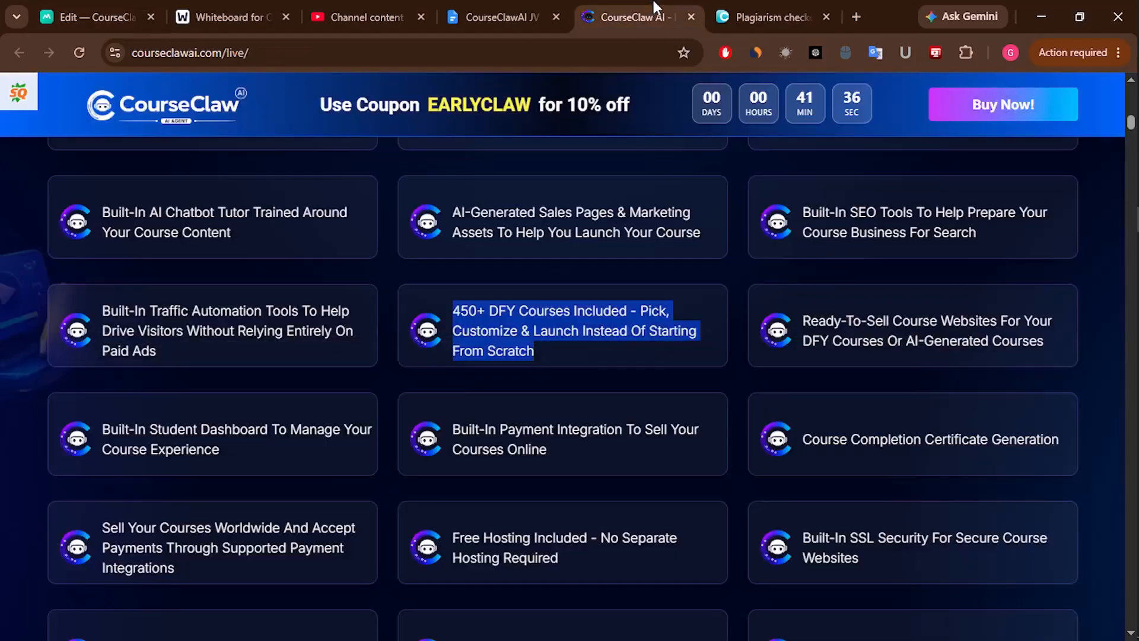
pyautogui.scroll(-9, 535, 501)
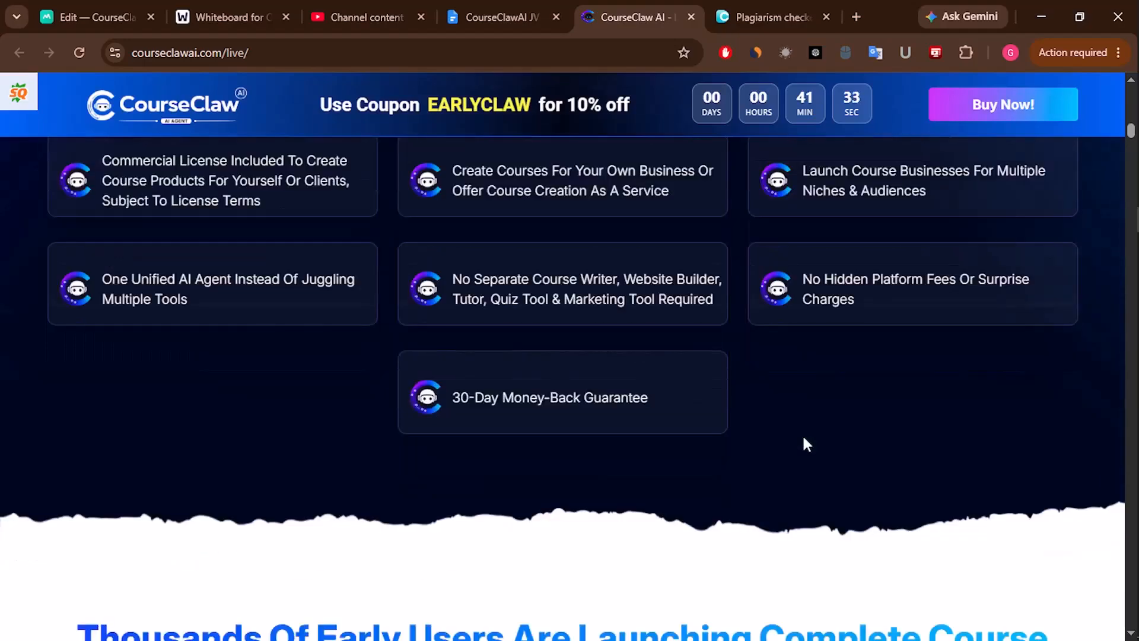
pyautogui.scroll(3, 802, 433)
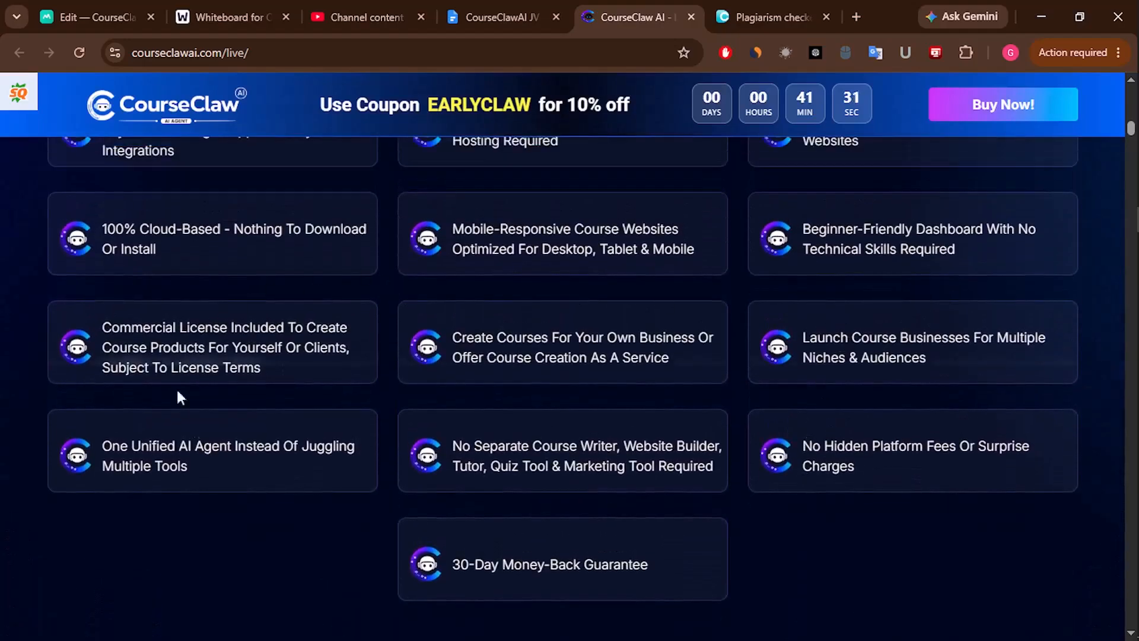
pyautogui.scroll(3, 838, 435)
pyautogui.scroll(2, 615, 451)
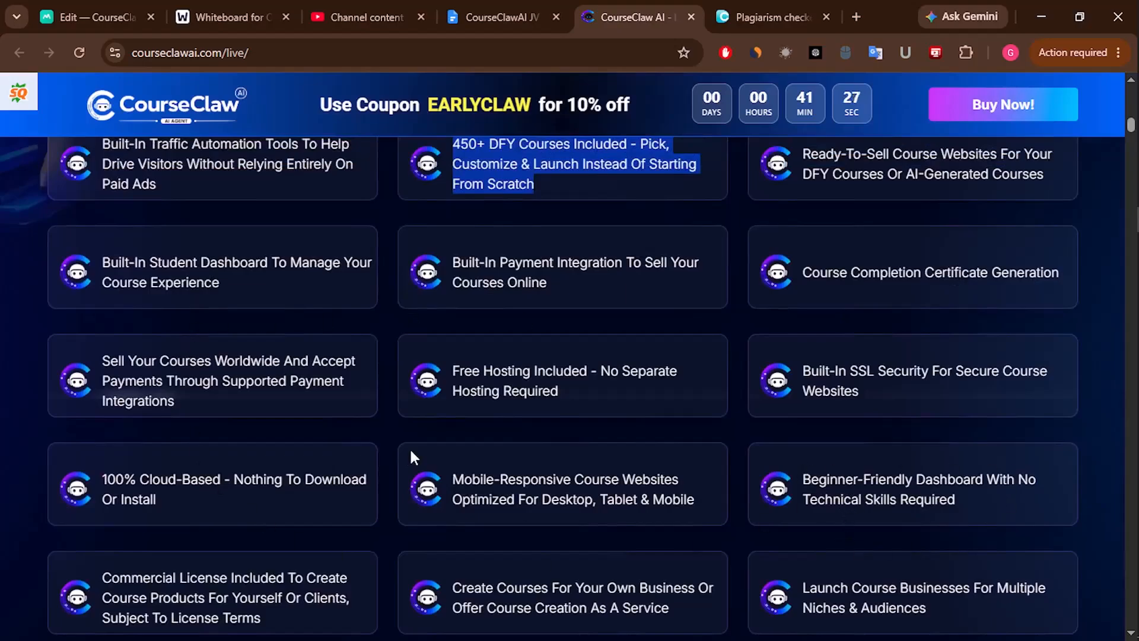
pyautogui.scroll(-3, 510, 436)
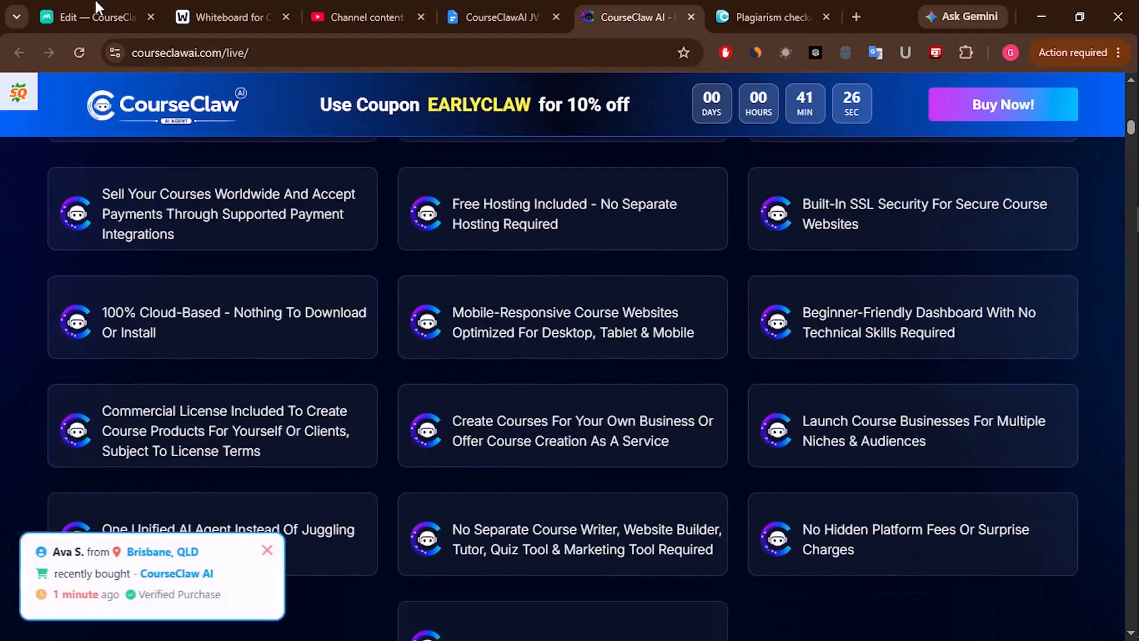
pyautogui.click(97, 8)
pyautogui.scroll(-2, 492, 392)
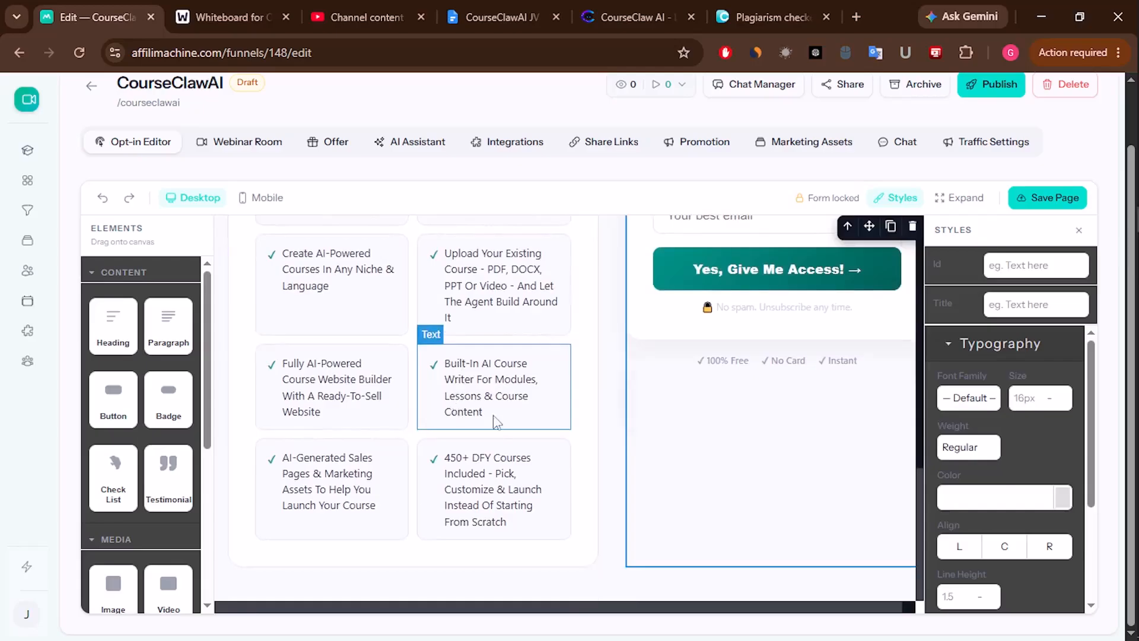
pyautogui.scroll(6, 500, 422)
pyautogui.scroll(6, 688, 401)
pyautogui.scroll(-10, 688, 400)
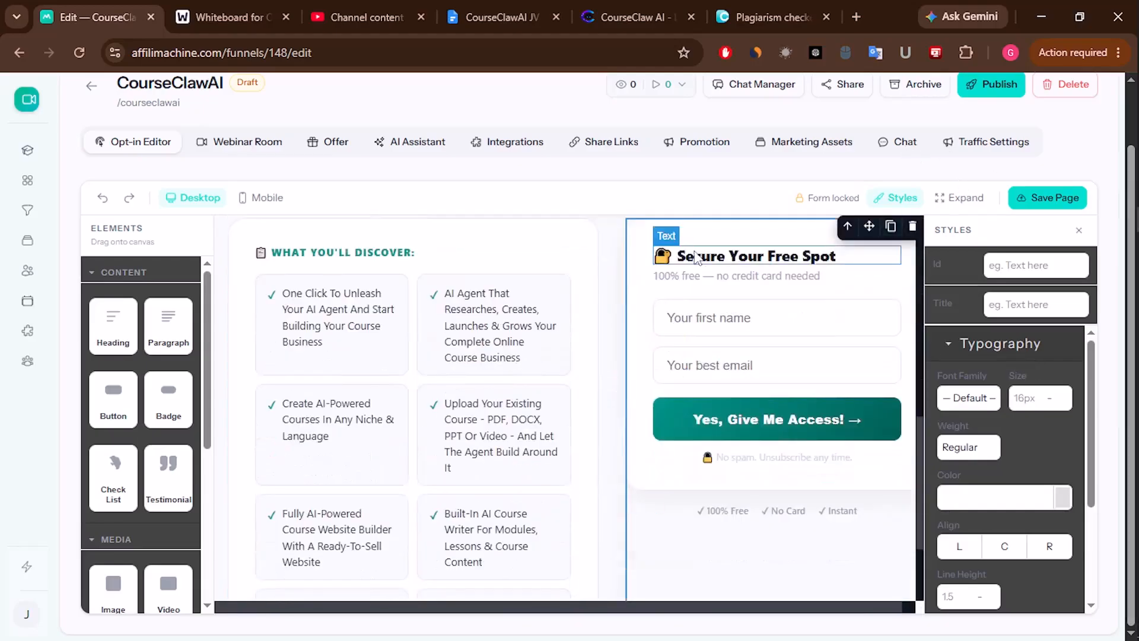
pyautogui.scroll(3, 462, 338)
pyautogui.scroll(8, 313, 267)
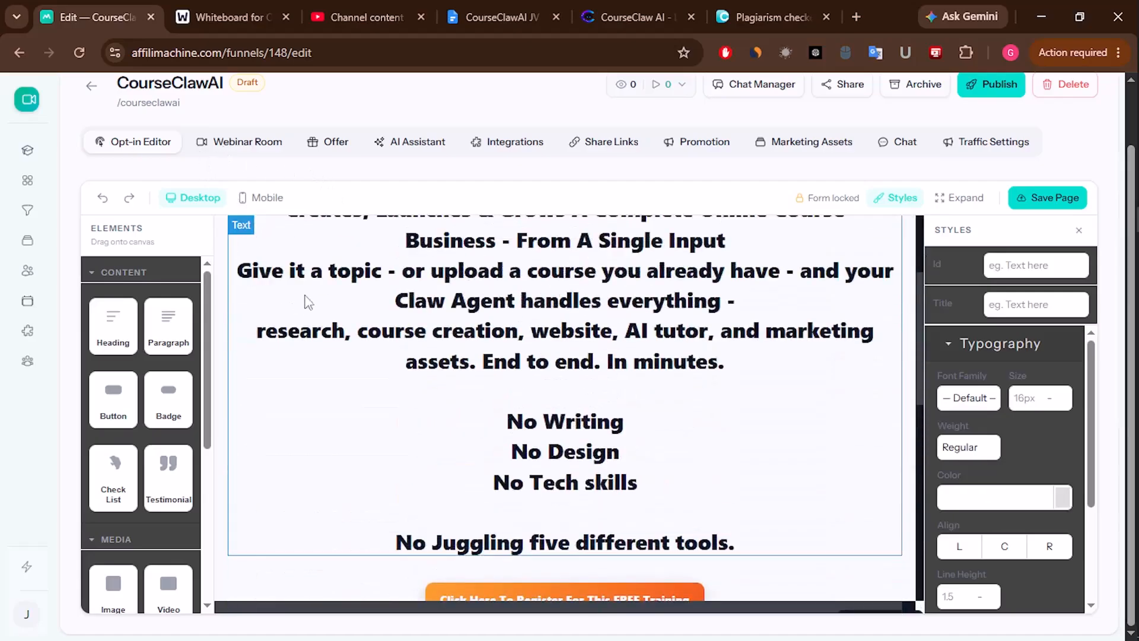
pyautogui.scroll(2, 254, 223)
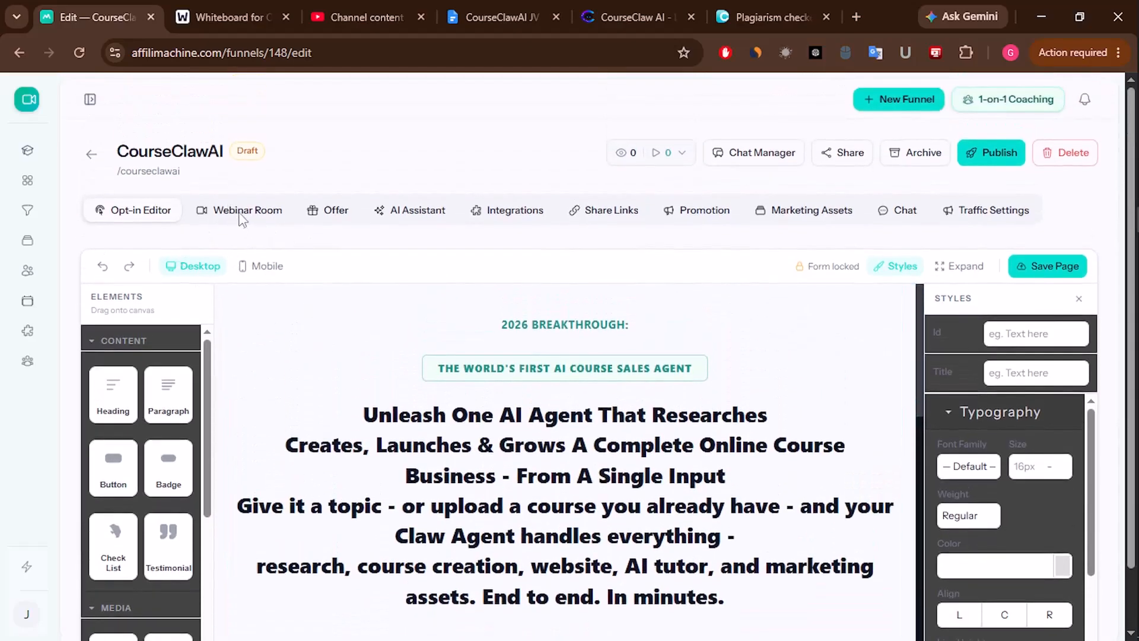
pyautogui.click(257, 215)
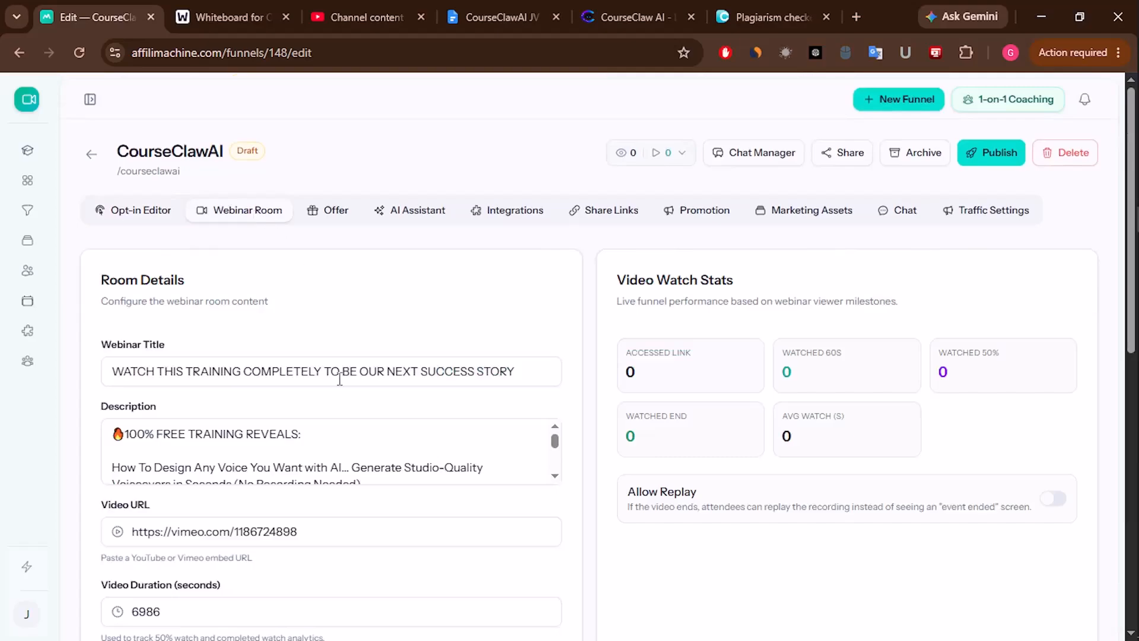
pyautogui.click(364, 14)
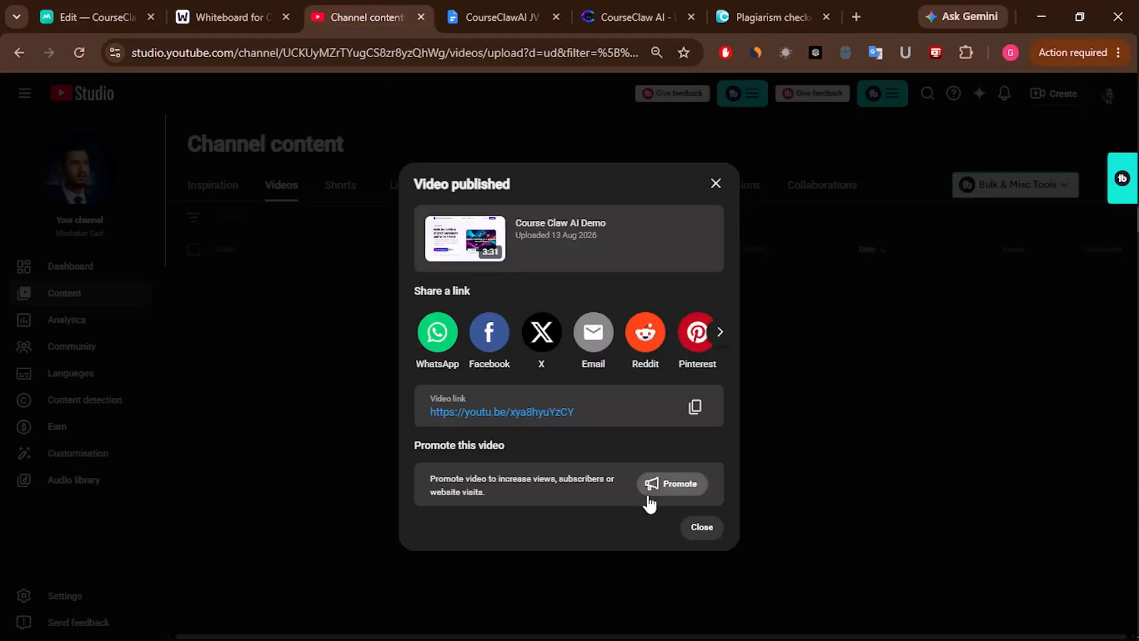
pyautogui.click(695, 408)
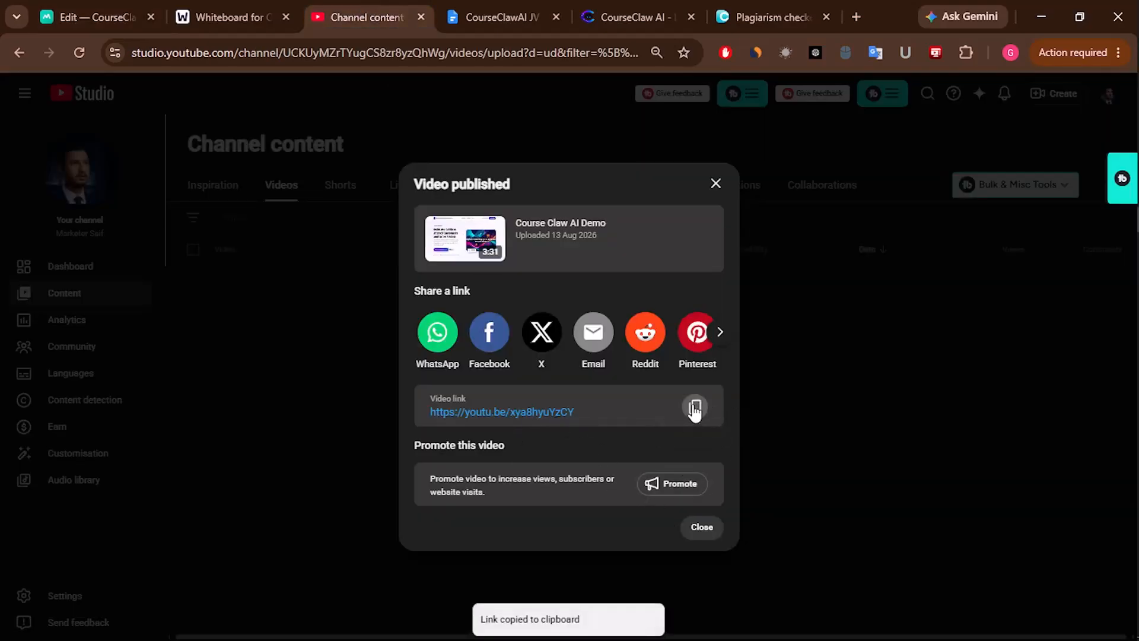
pyautogui.click(85, 6)
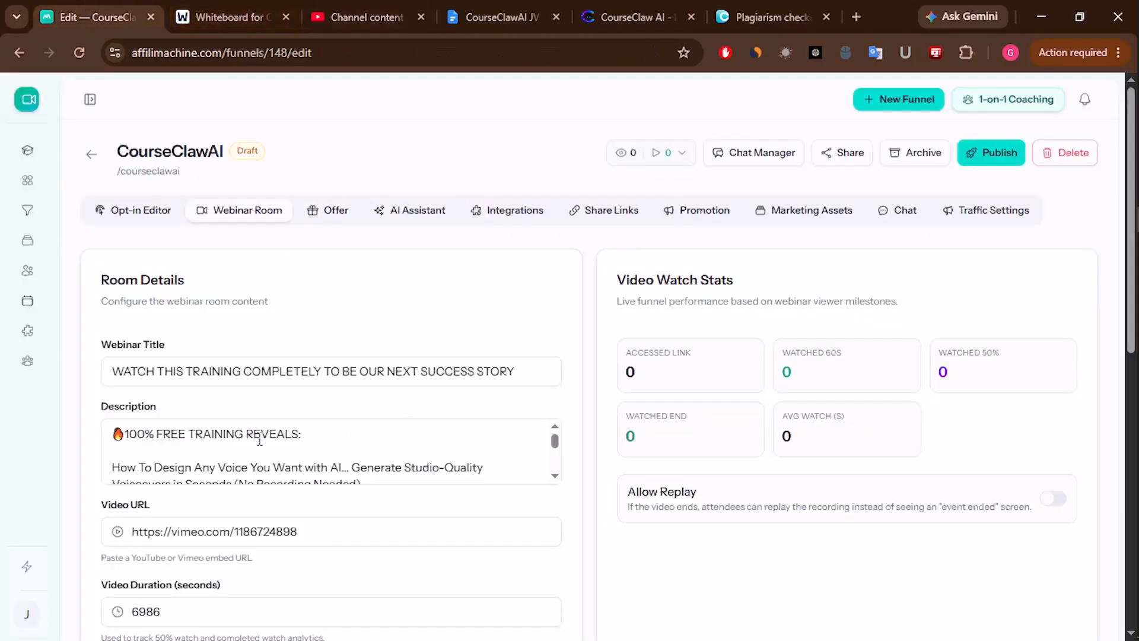
pyautogui.click(261, 531)
pyautogui.hotkey('ctrl', 'a')
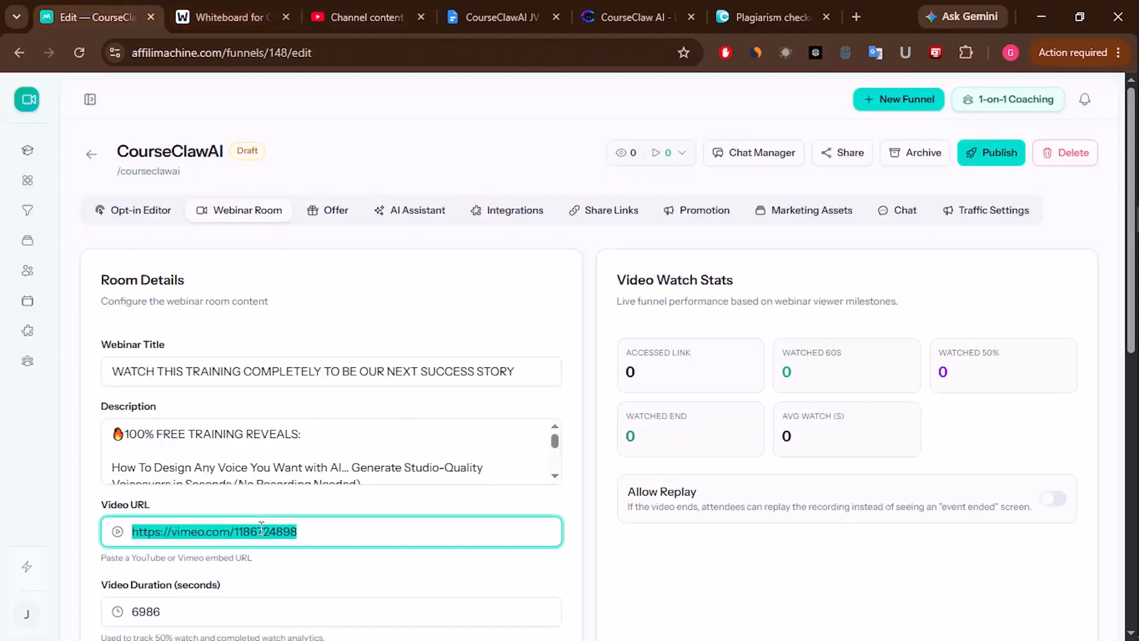
pyautogui.press('BackSpace')
pyautogui.hotkey('ctrl', 'v')
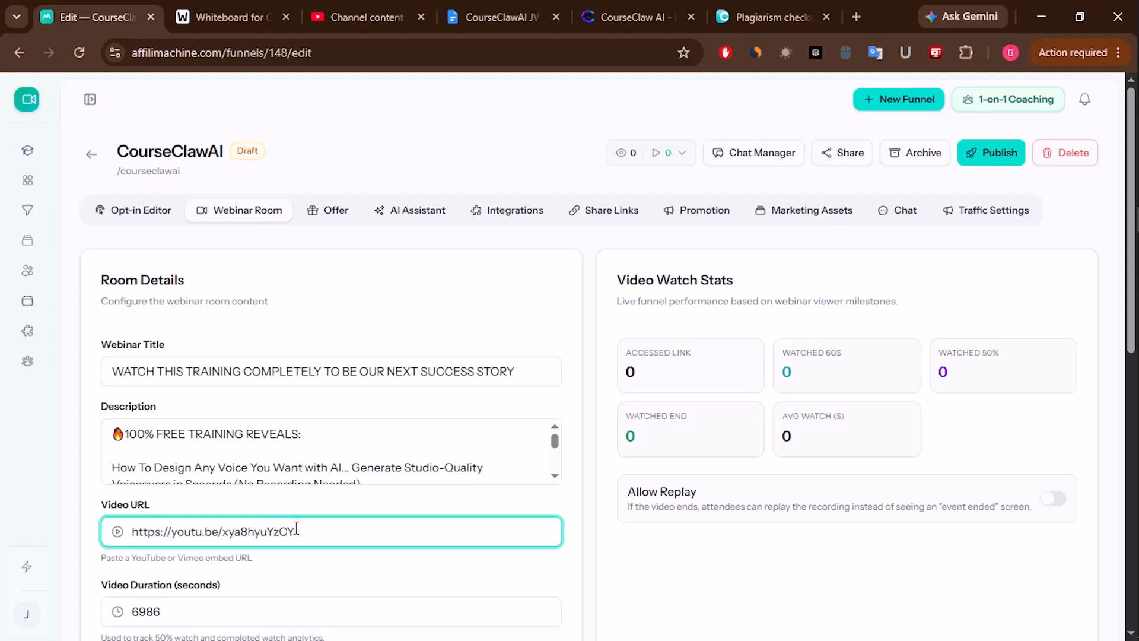
# - Clear the webinar room's CTA Link URL field
pyautogui.scroll(-4, 383, 396)
pyautogui.scroll(-1, 206, 449)
pyautogui.click(256, 435)
pyautogui.moveTo(257, 435); pyautogui.dragTo(133, 436)
pyautogui.press('BackSpace')
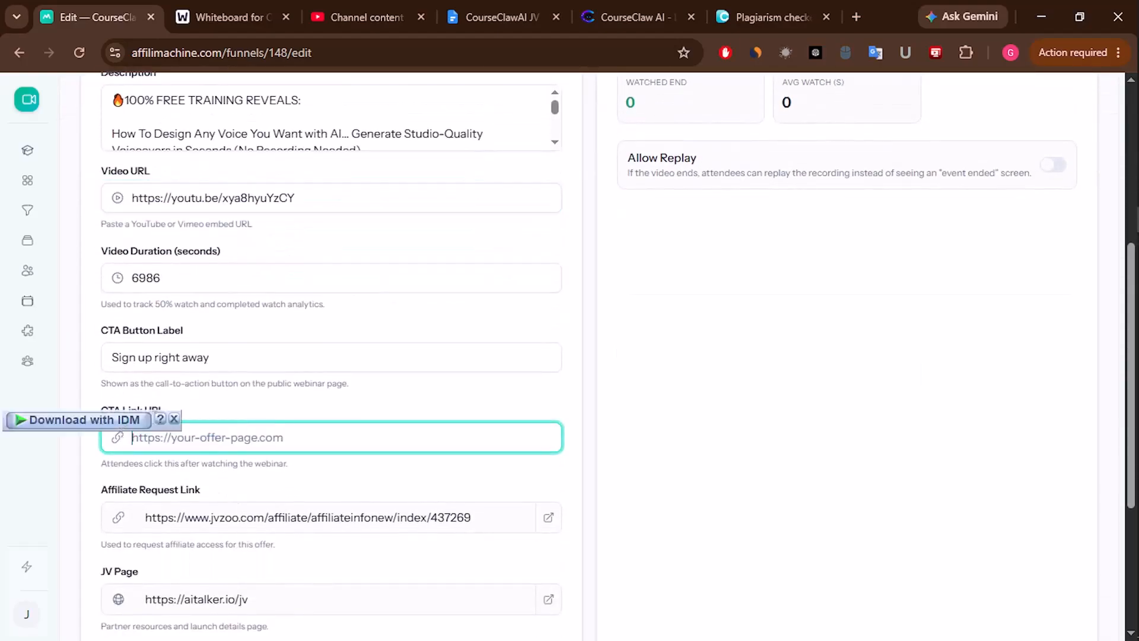
pyautogui.click(633, 6)
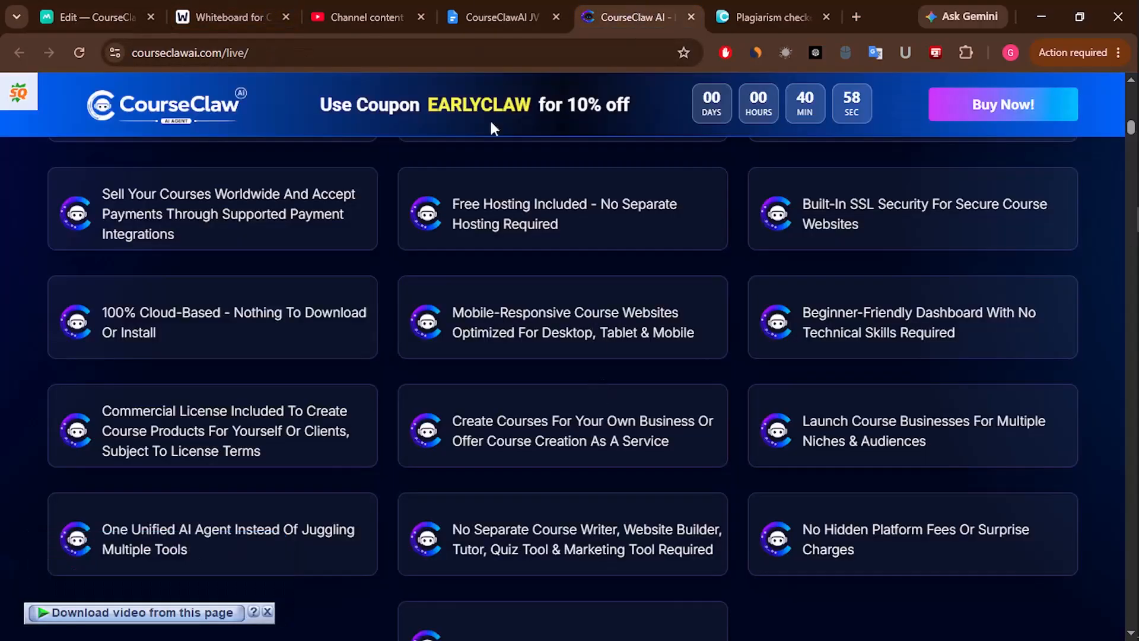
# - From the CourseClawAI JV Doc, open the Launchpad affiliate link to launchpadjv.com/offer/top-offer/449 in a new tab
pyautogui.scroll(10, 681, 264)
pyautogui.click(495, 17)
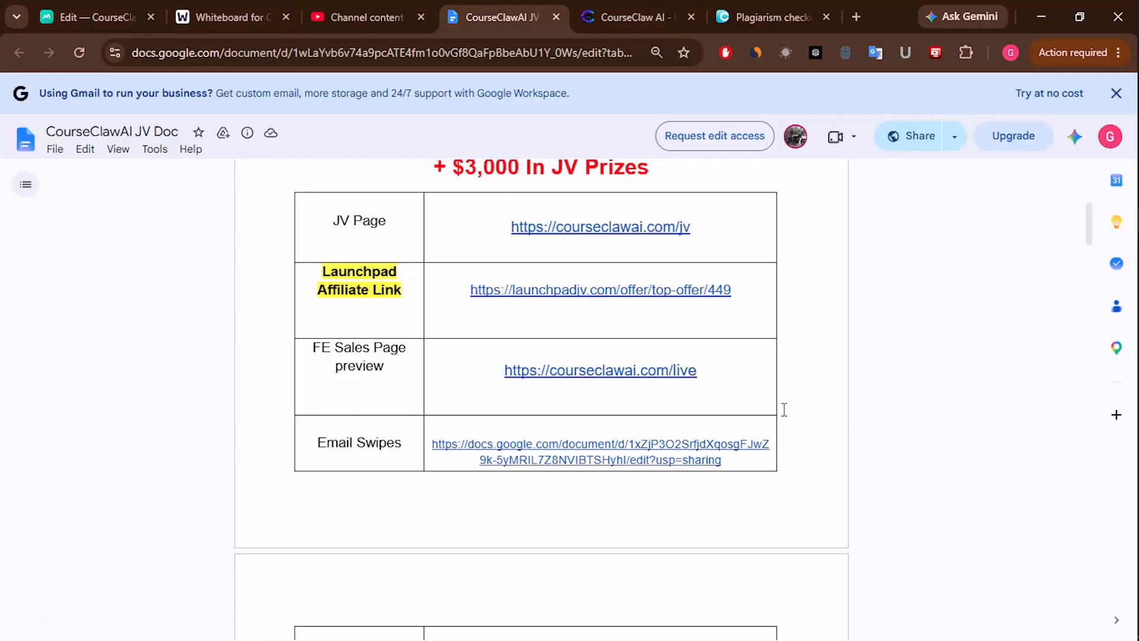
pyautogui.scroll(3, 590, 422)
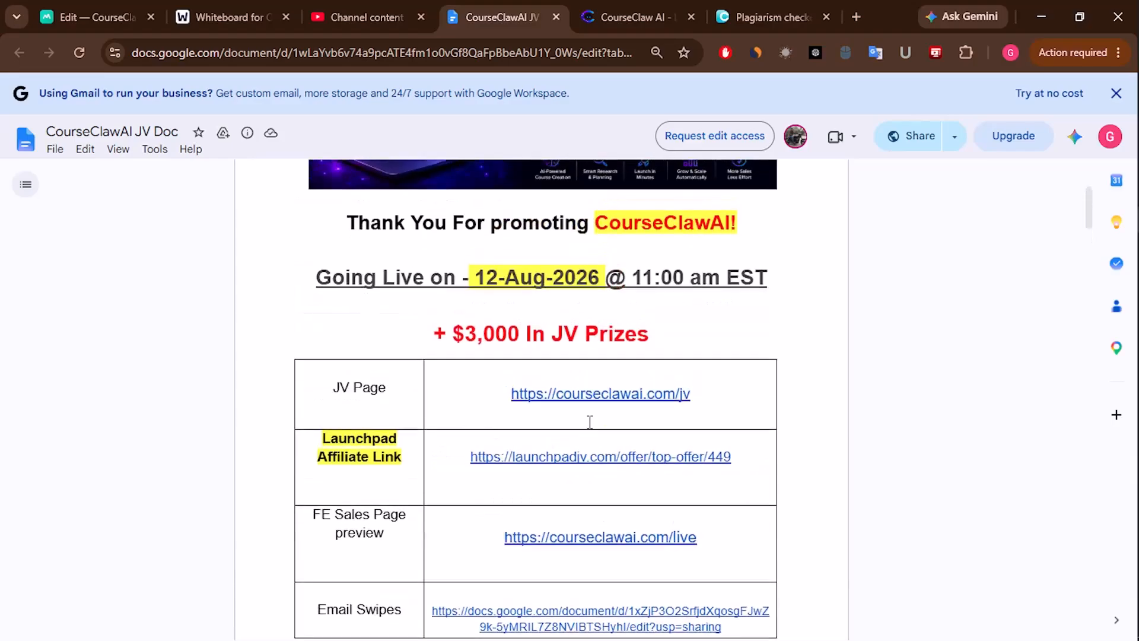
pyautogui.scroll(3, 614, 377)
pyautogui.scroll(-5, 617, 380)
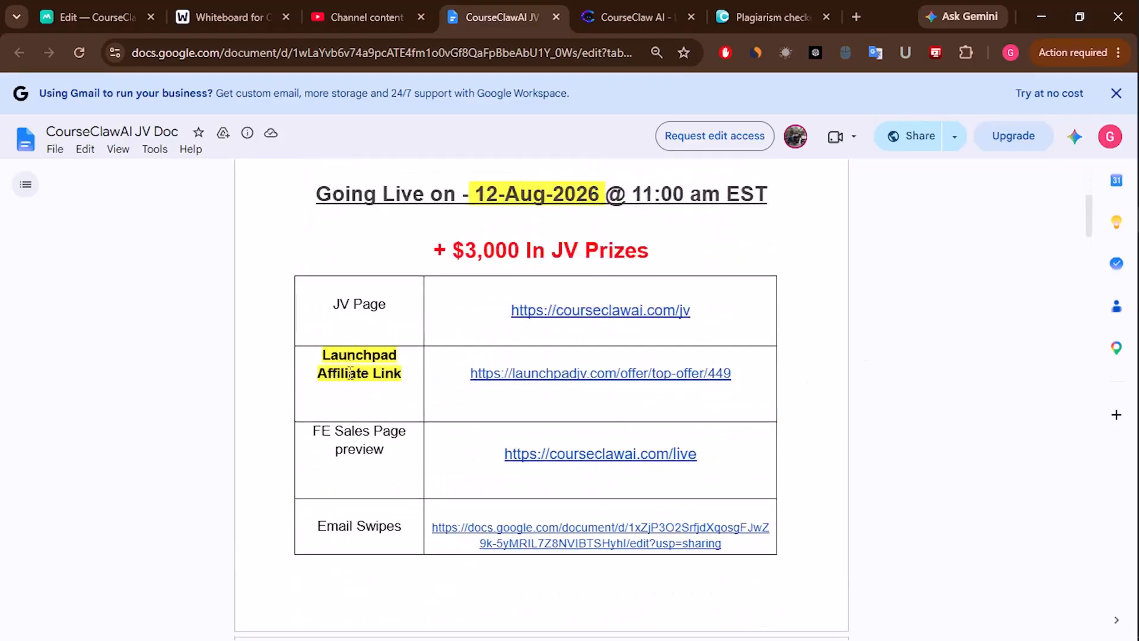
pyautogui.click(603, 372)
pyautogui.click(580, 401)
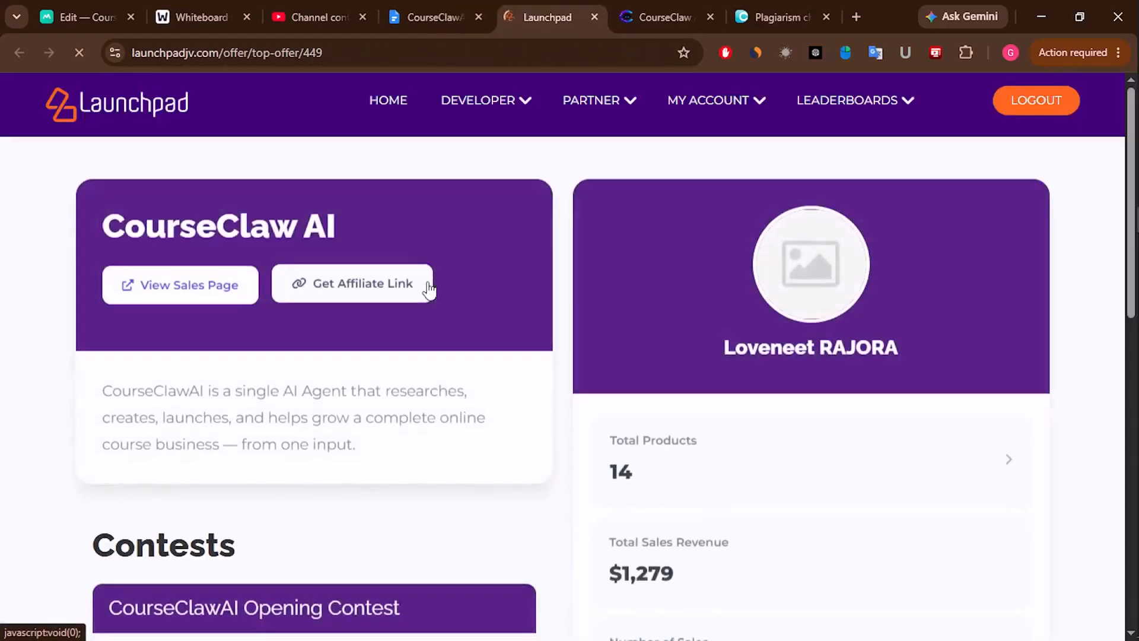
# - Copy the Launchpad CourseClaw AI affiliate link and paste it as the webinar's CTA Link URL
pyautogui.click(366, 282)
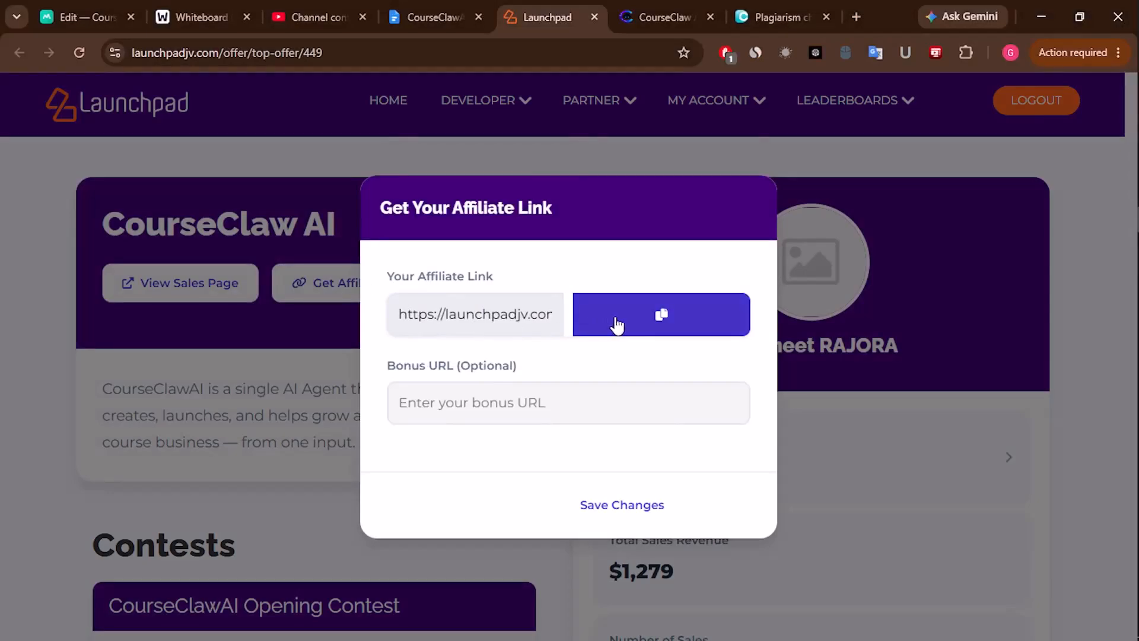
pyautogui.click(617, 320)
pyautogui.click(83, 16)
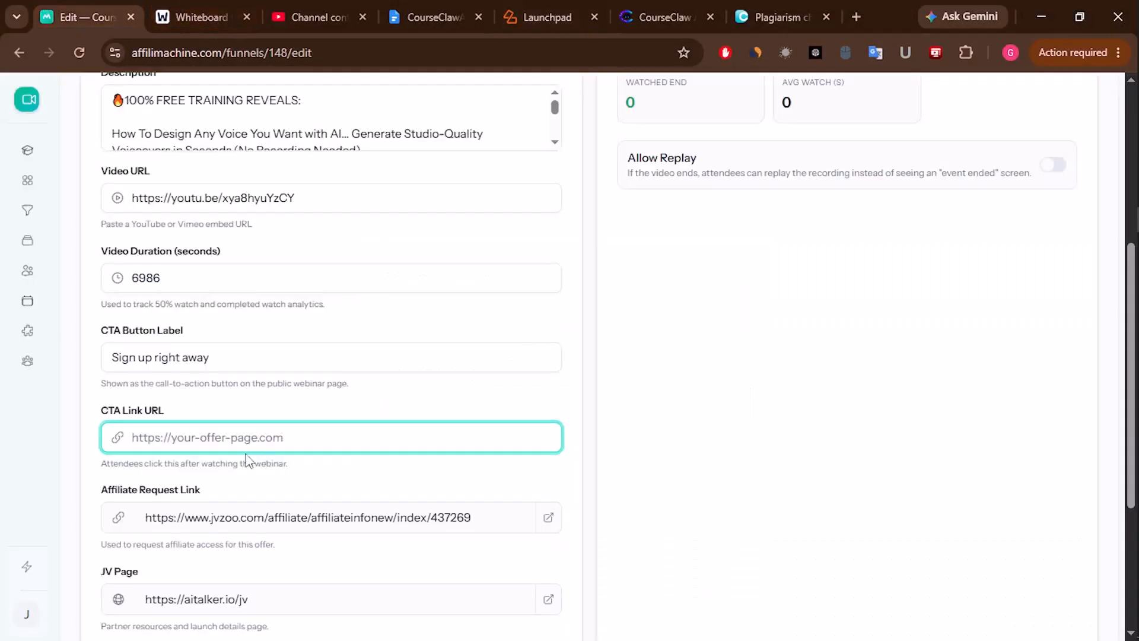
pyautogui.hotkey('ctrl', 'v')
pyautogui.scroll(-3, 472, 538)
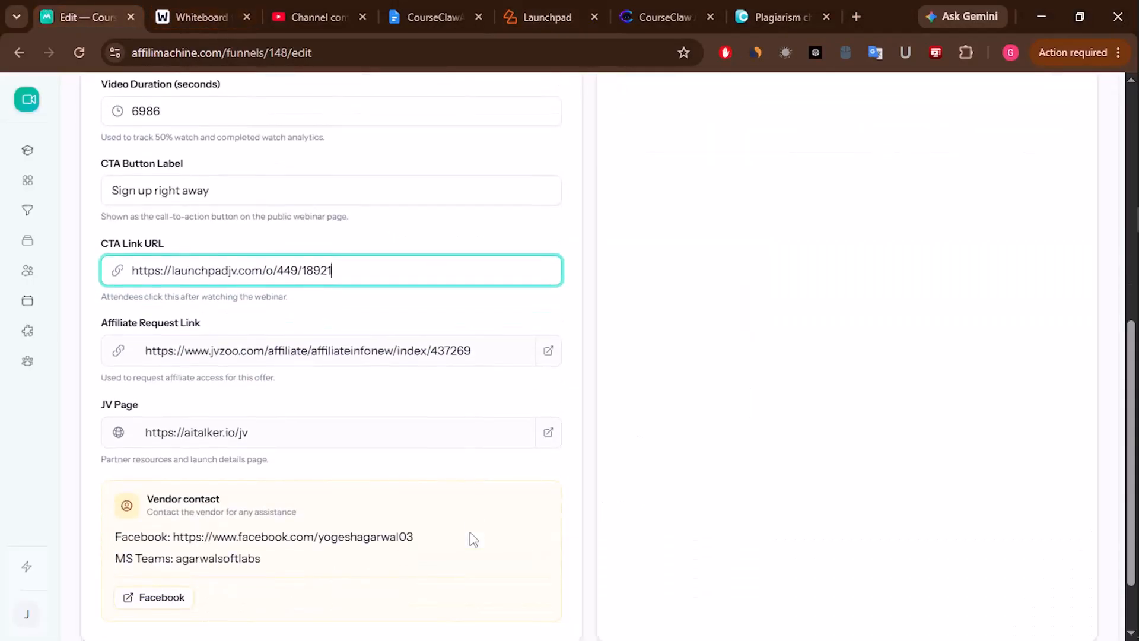
pyautogui.scroll(10, 473, 539)
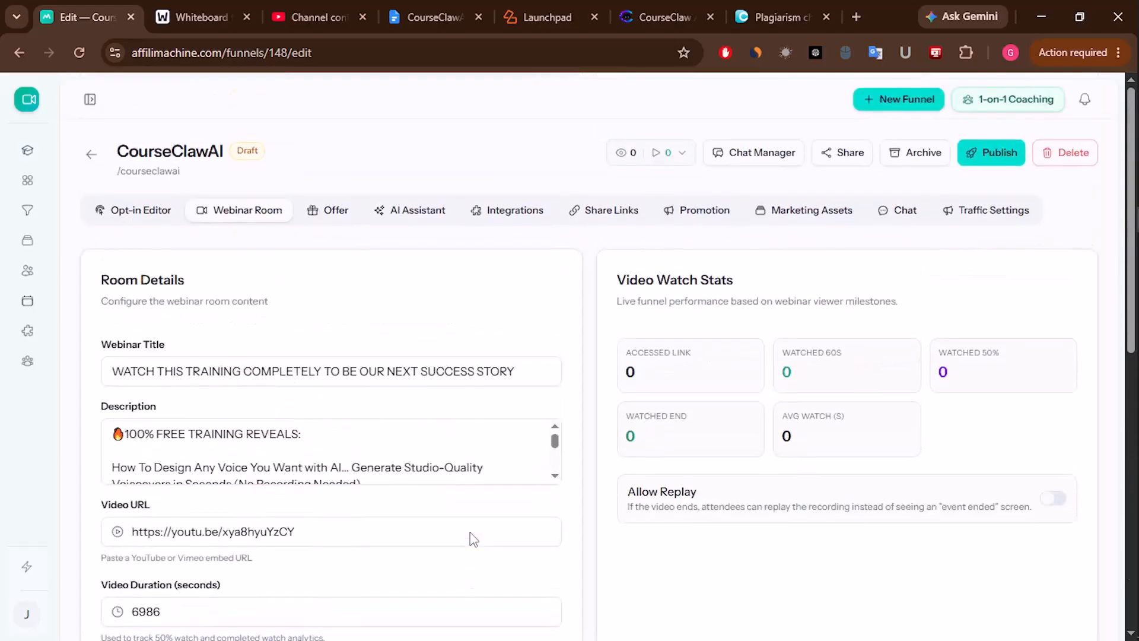
# - Use the same affiliate link as Offer #1's link URL, then show Traffic Settings
pyautogui.click(330, 215)
pyautogui.scroll(-4, 254, 389)
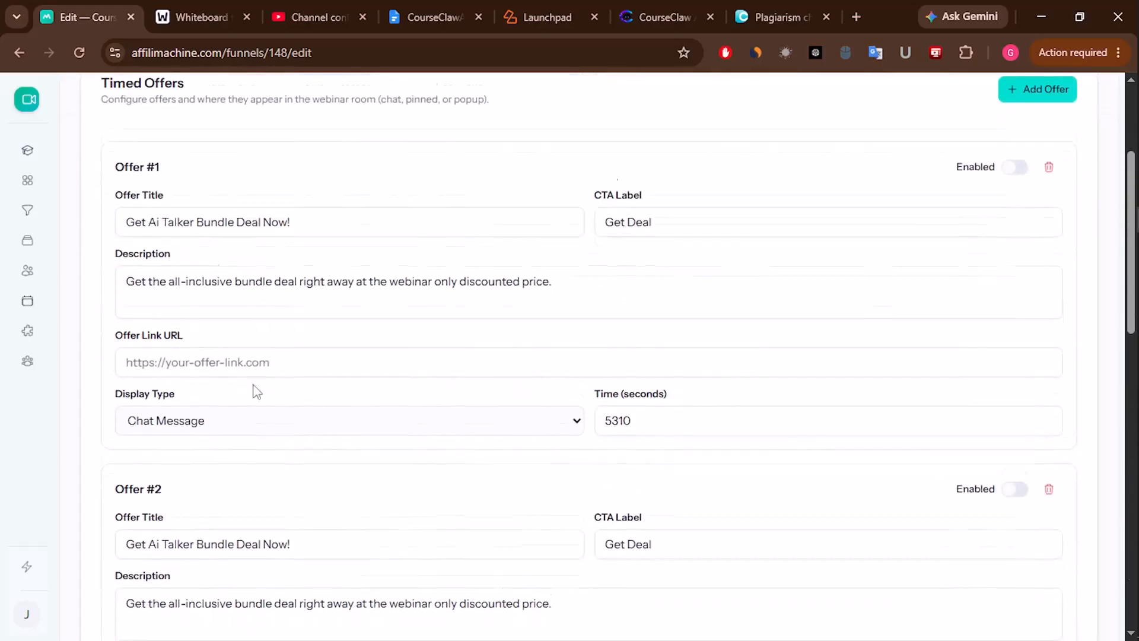
pyautogui.click(230, 301)
pyautogui.hotkey('ctrl', 'v')
pyautogui.scroll(4, 430, 484)
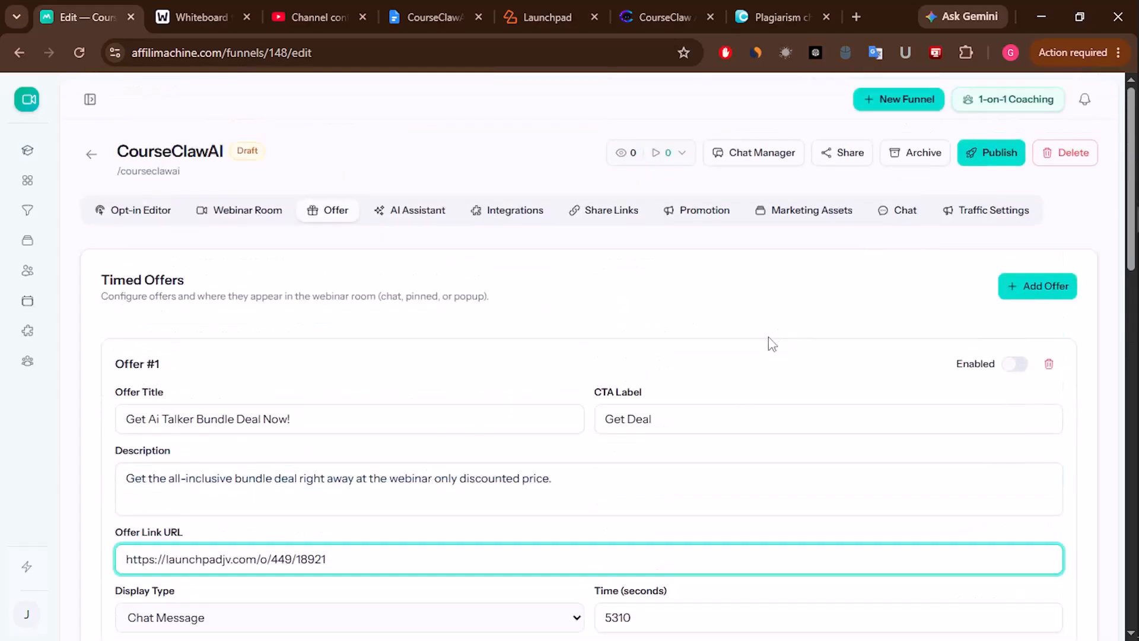
pyautogui.click(972, 217)
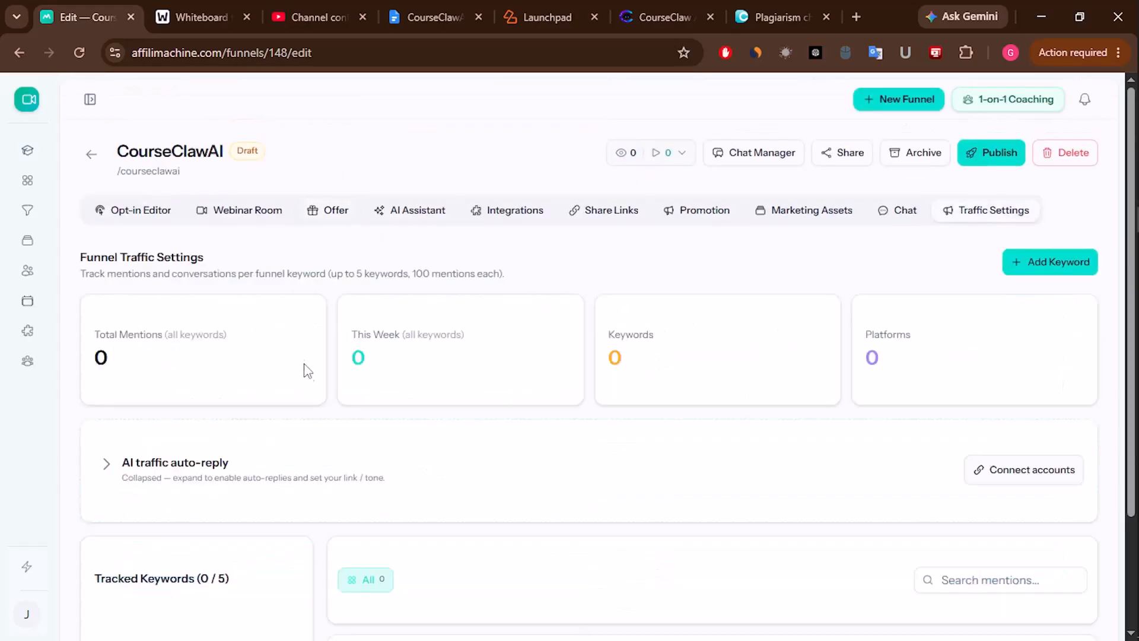
# - Start a new tracked keyword and copy the product name CourseClawAI! from the JV document
pyautogui.scroll(-2, 386, 483)
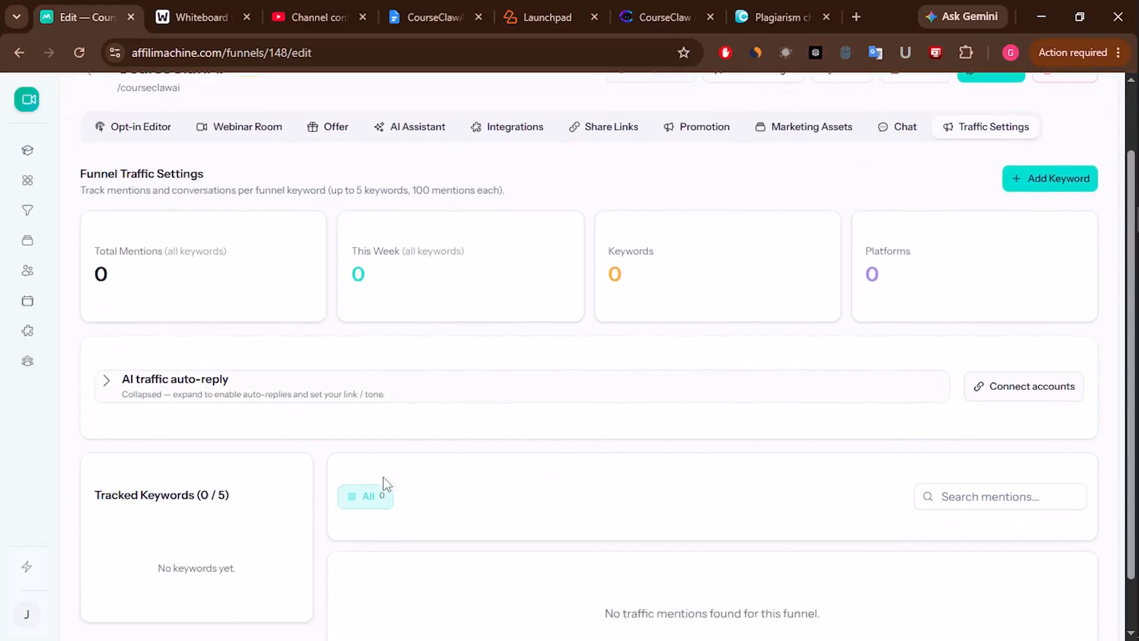
pyautogui.scroll(2, 534, 415)
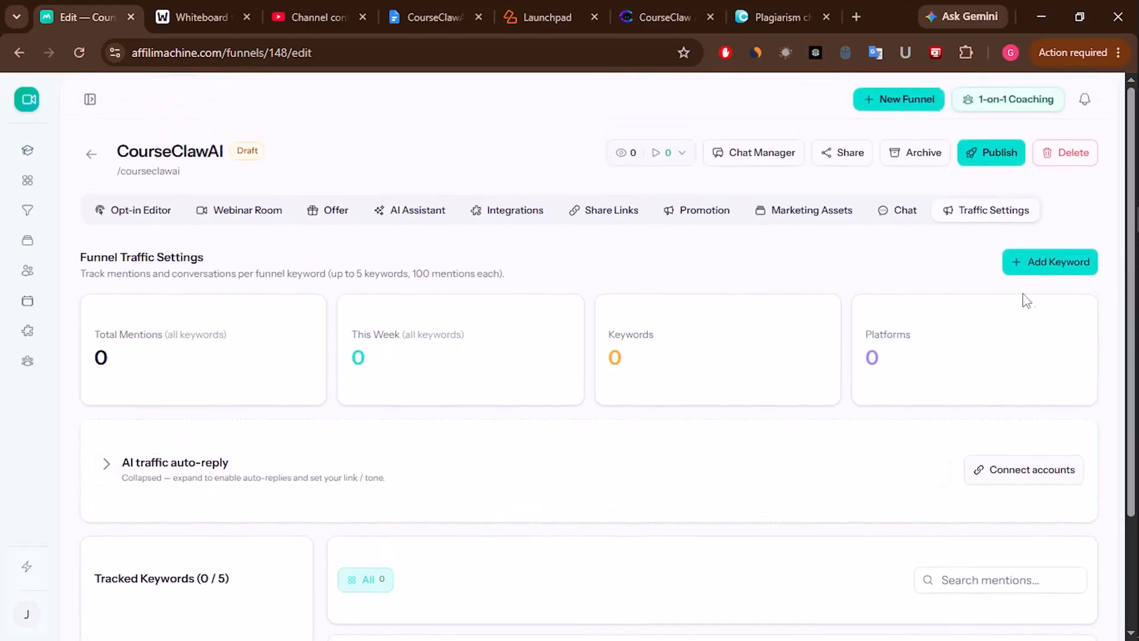
pyautogui.click(1029, 262)
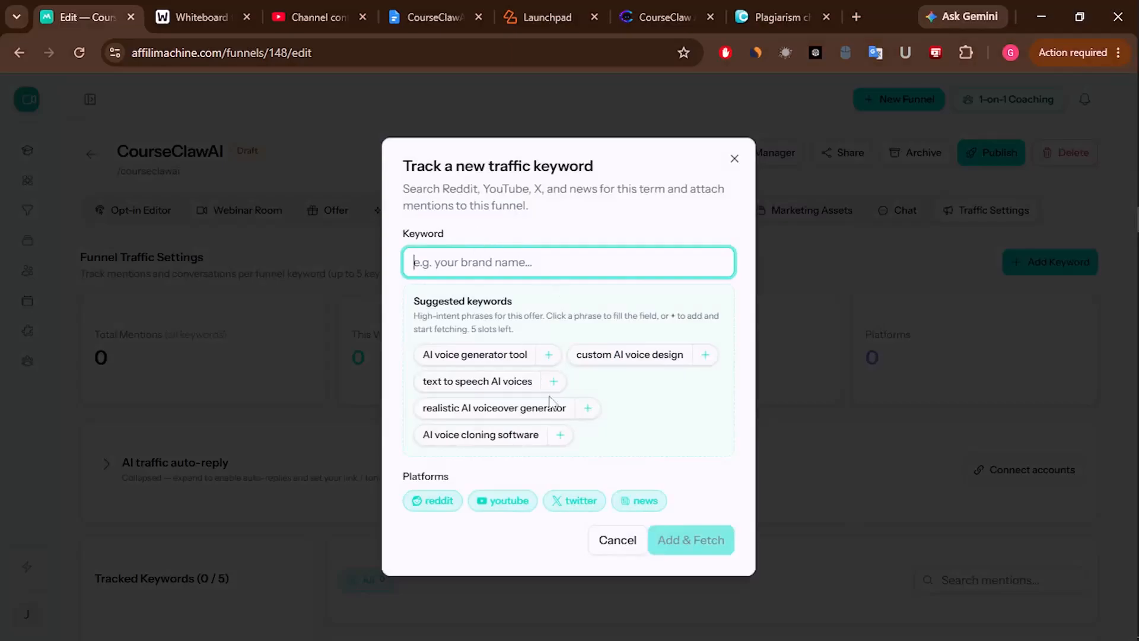
pyautogui.click(211, 7)
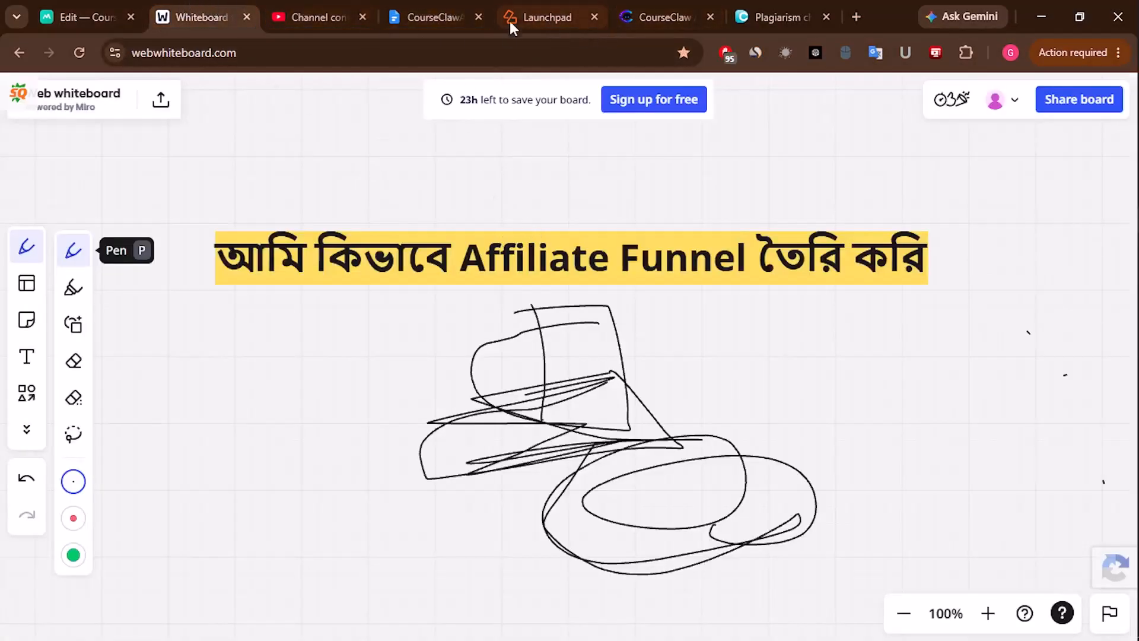
pyautogui.click(473, 10)
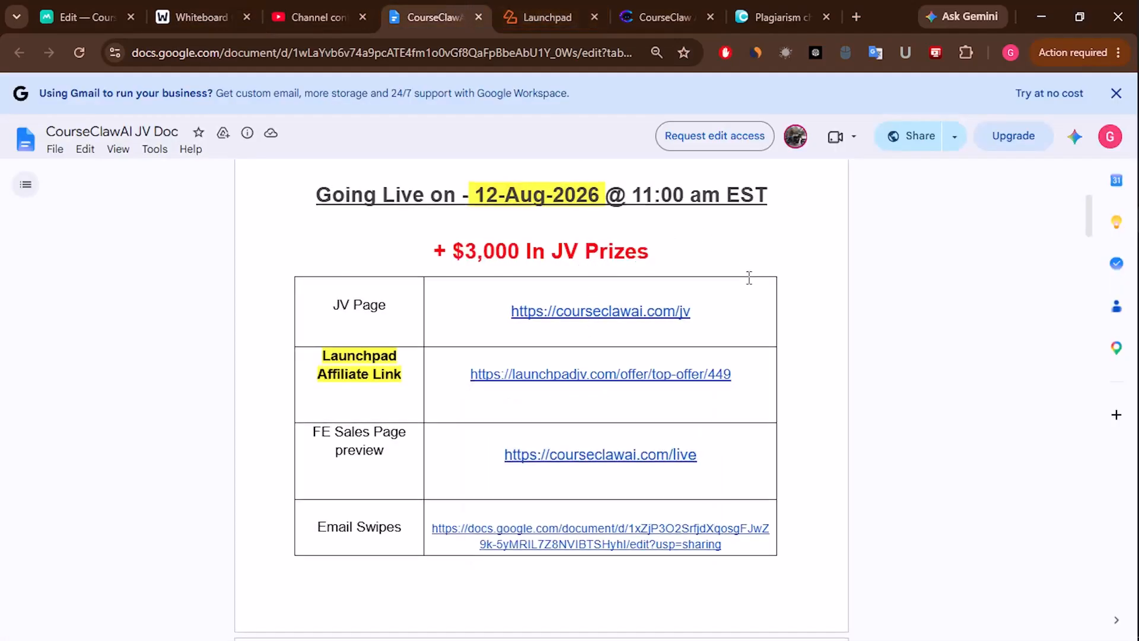
pyautogui.scroll(3, 747, 274)
pyautogui.scroll(1, 748, 277)
pyautogui.moveTo(600, 388); pyautogui.dragTo(738, 392)
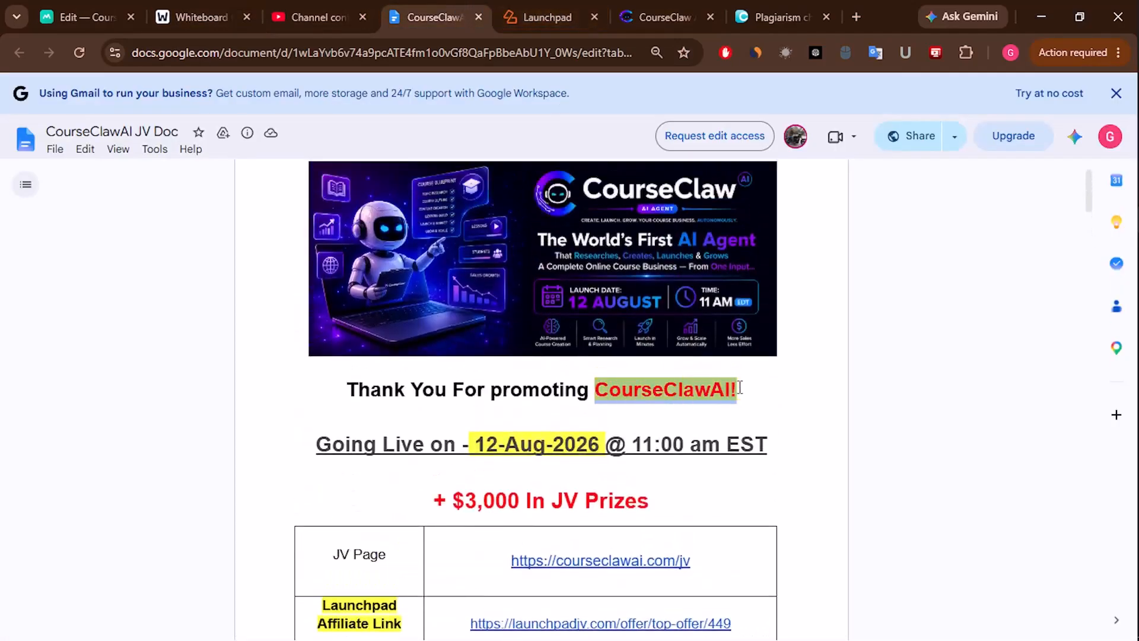
pyautogui.rightClick(703, 393)
pyautogui.click(748, 409)
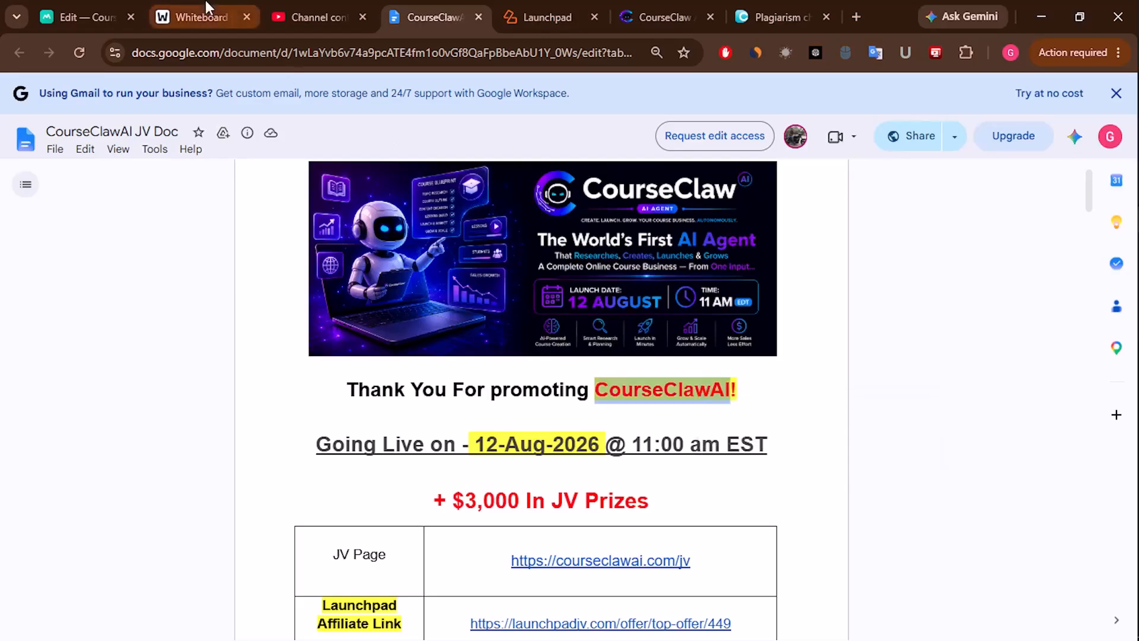
# - Paste CourseClawAI into the keyword field and add and fetch 'CourseClawAI review'
pyautogui.click(113, 15)
pyautogui.hotkey('ctrl', 'v')
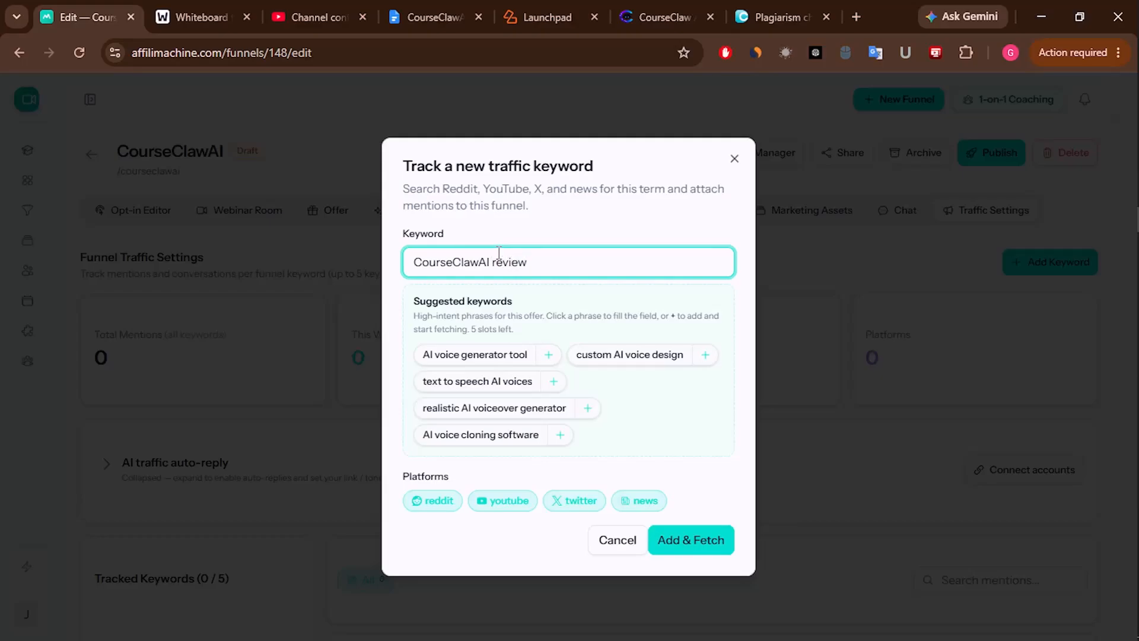
pyautogui.click(688, 539)
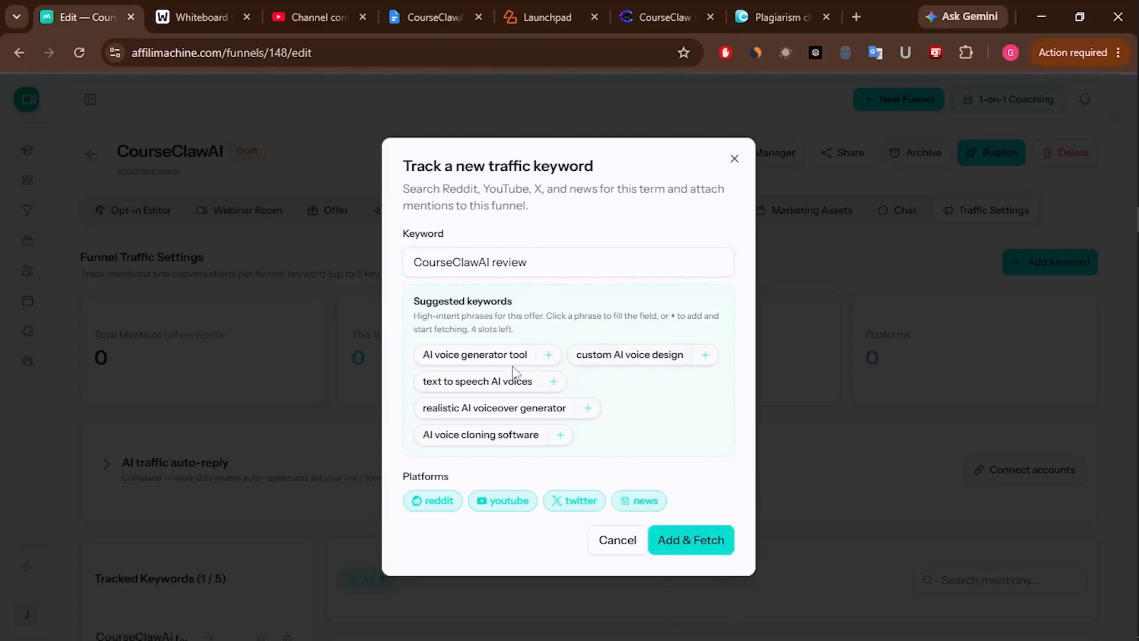
# - Add the suggested keywords AI voice generator tool and AI voice cloning software, then close the dialog
pyautogui.click(548, 356)
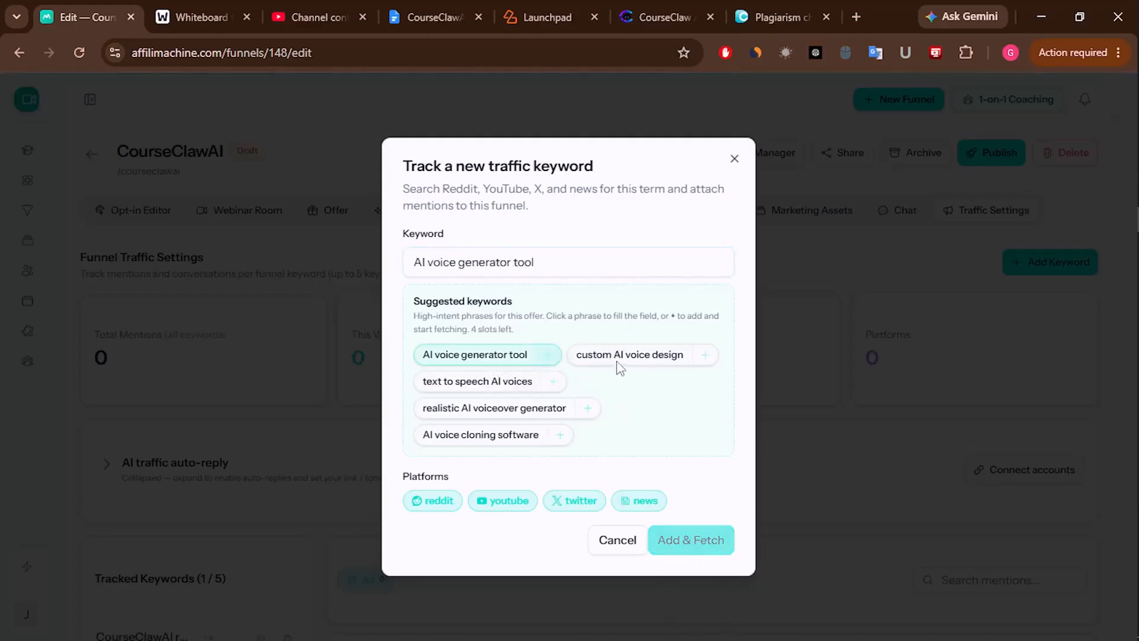
pyautogui.click(553, 399)
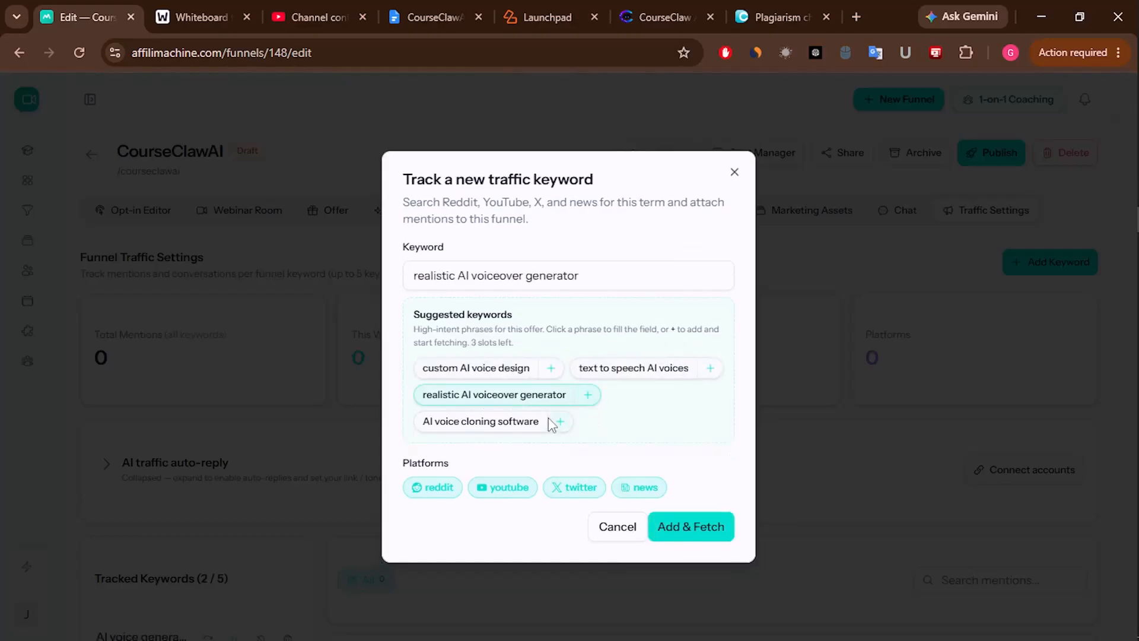
pyautogui.click(549, 420)
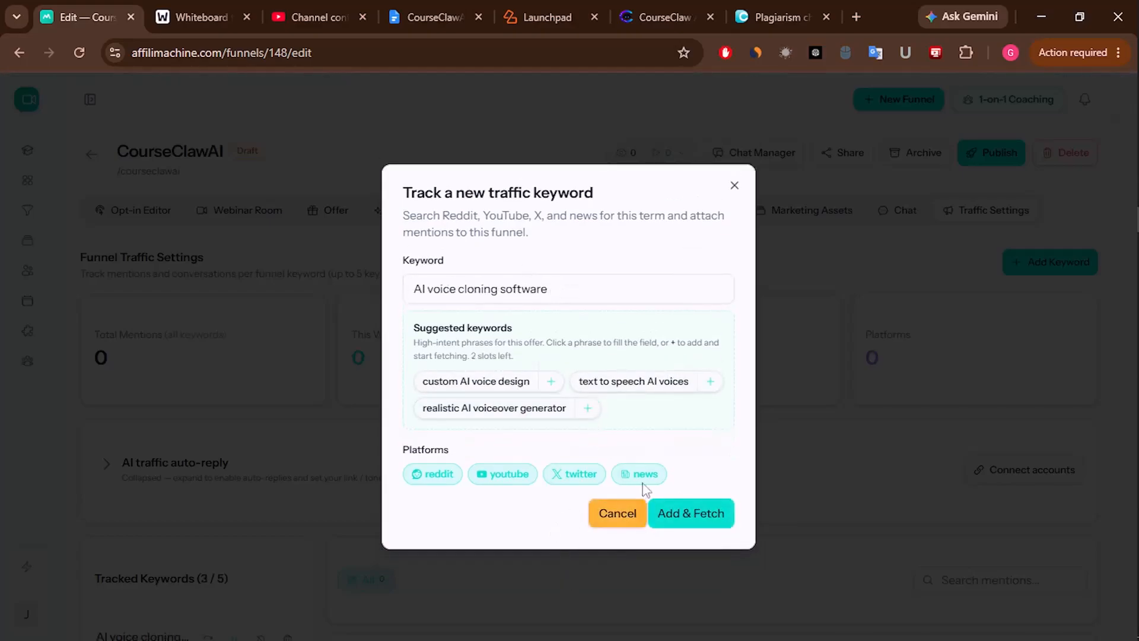
pyautogui.click(734, 185)
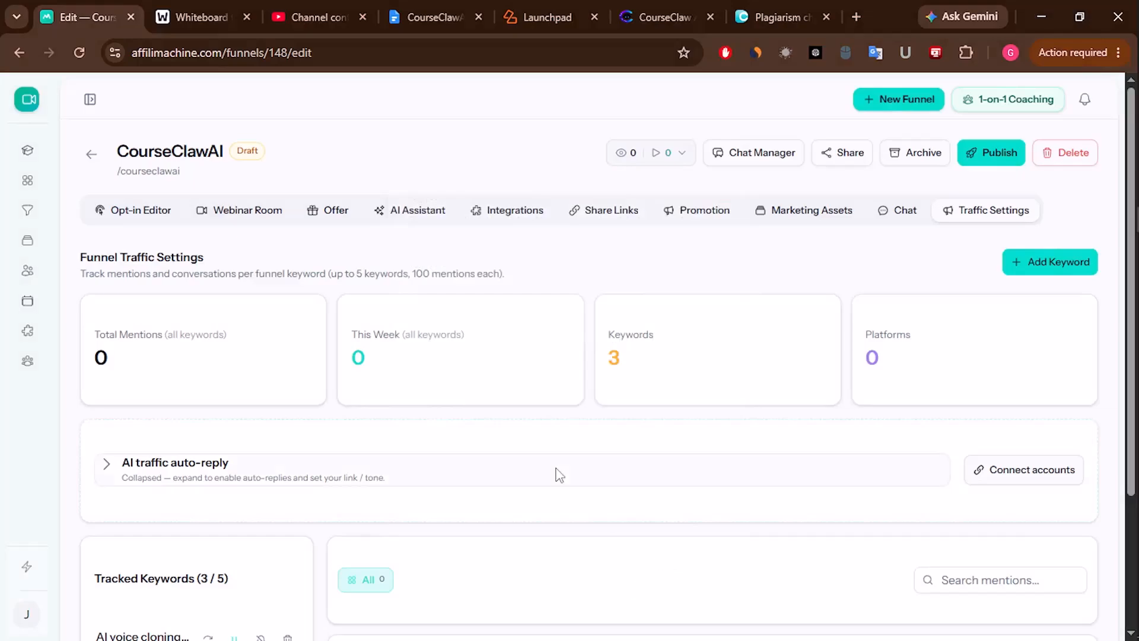
# - Publish CourseClawAI from the Opt-in Editor, then open its live landing page from My Funnels
pyautogui.click(141, 210)
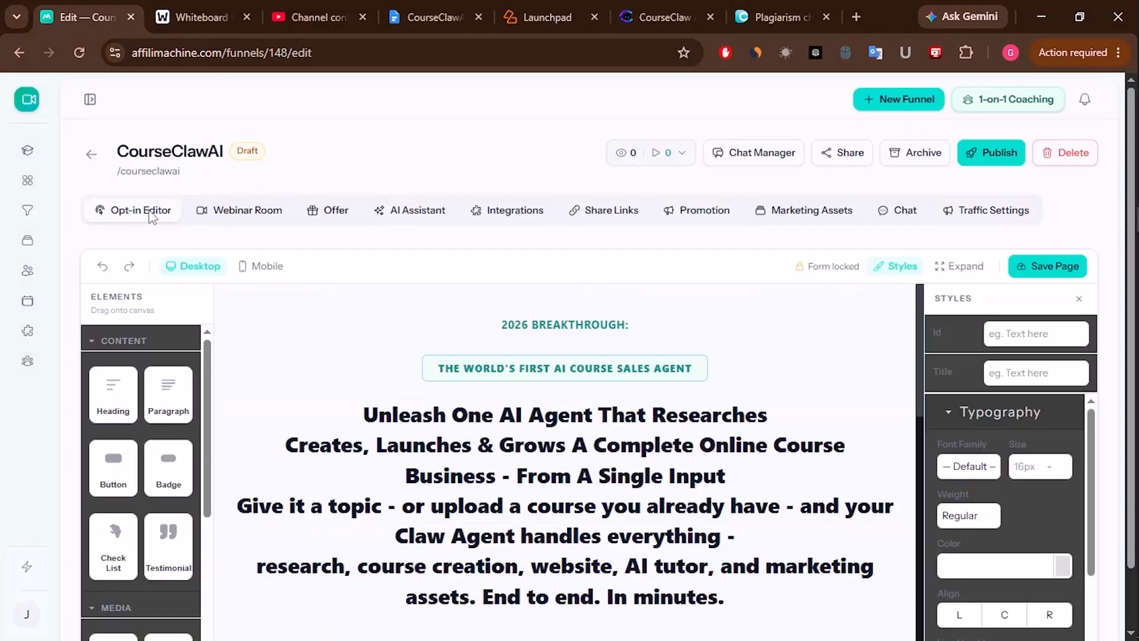
pyautogui.click(996, 152)
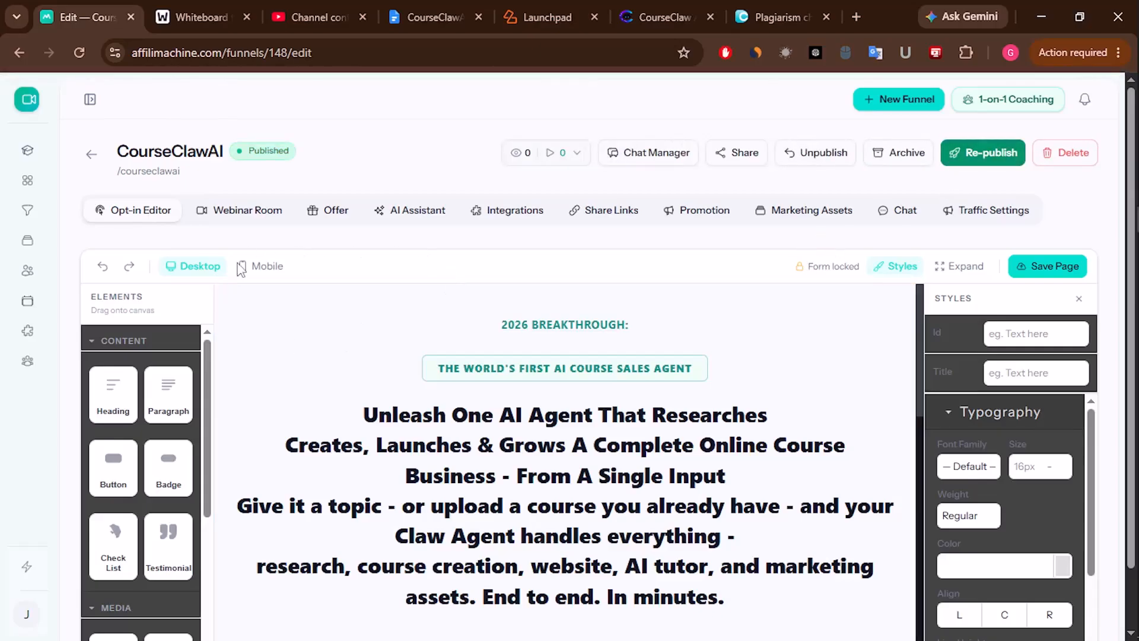
pyautogui.click(27, 212)
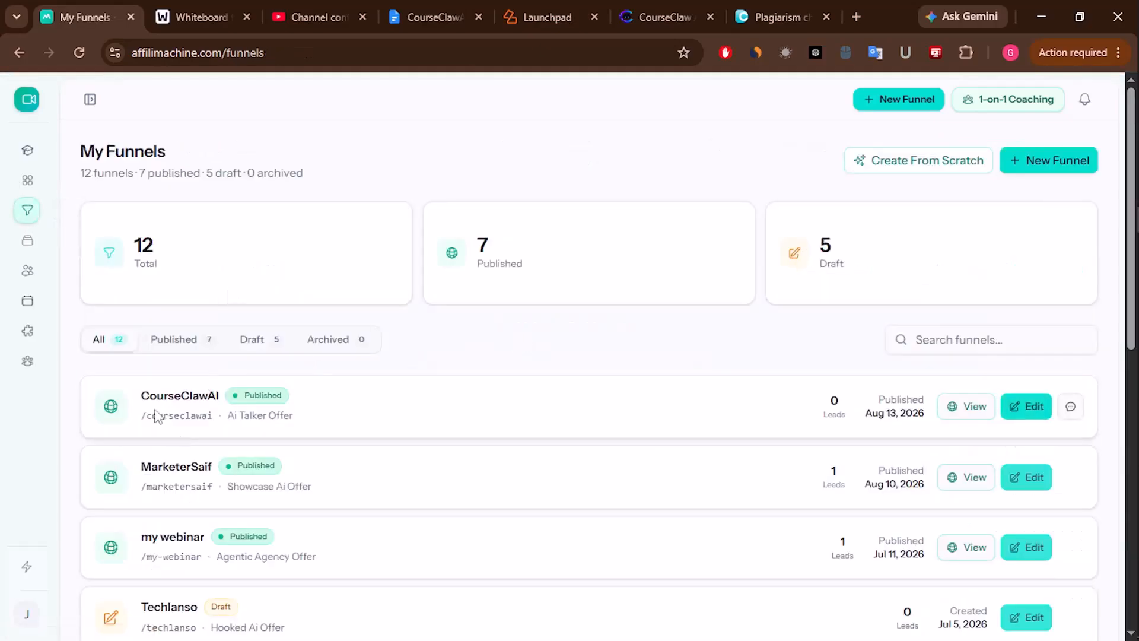
pyautogui.moveTo(147, 396); pyautogui.dragTo(232, 406)
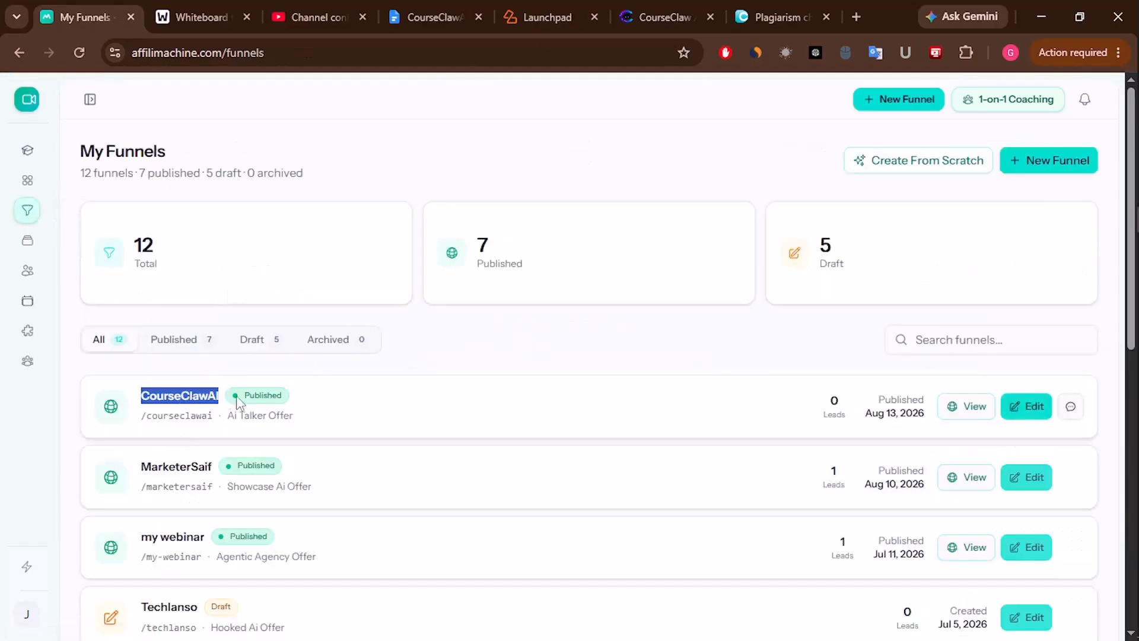
pyautogui.click(973, 408)
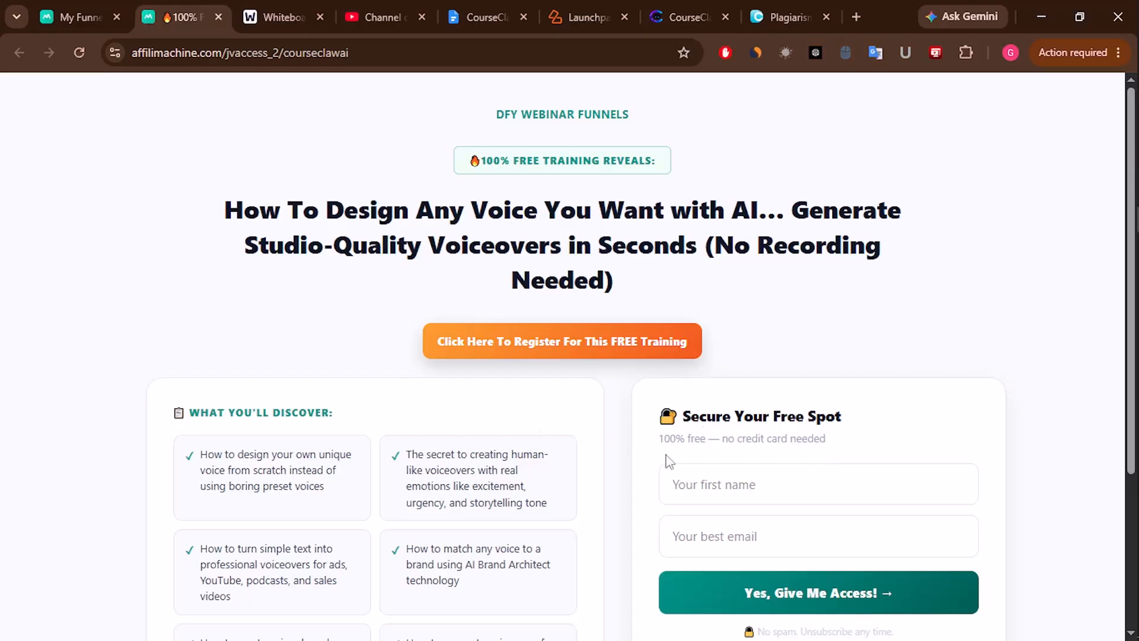
# - Fill the sign-up form's first-name field from a saved autofill entry
pyautogui.scroll(-4, 666, 455)
pyautogui.scroll(4, 666, 456)
pyautogui.scroll(-3, 289, 365)
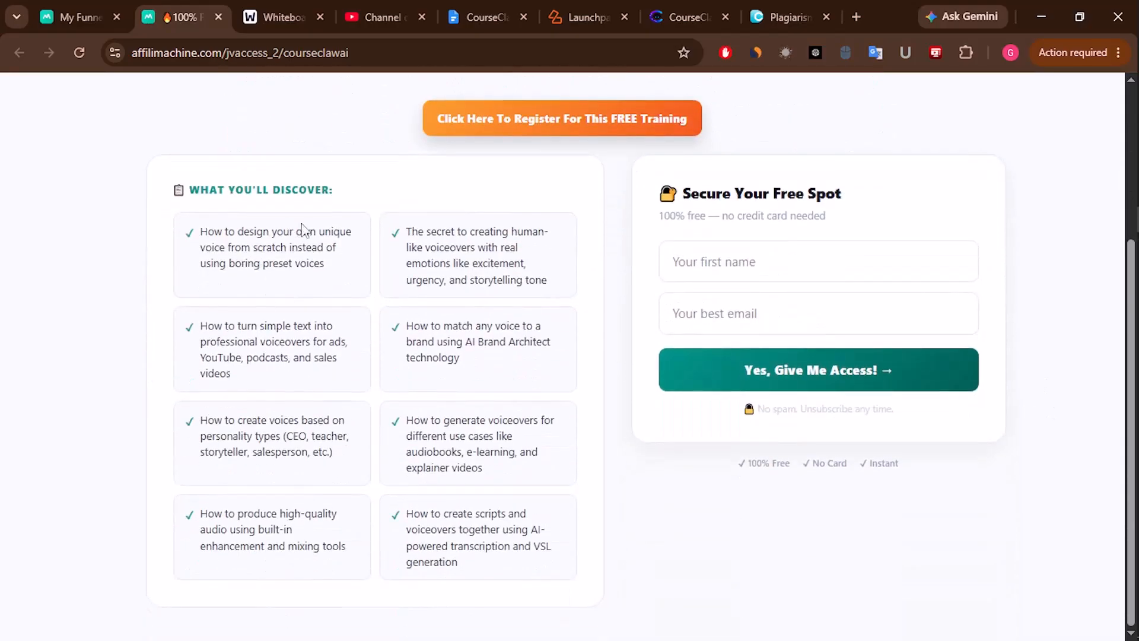
pyautogui.scroll(3, 386, 455)
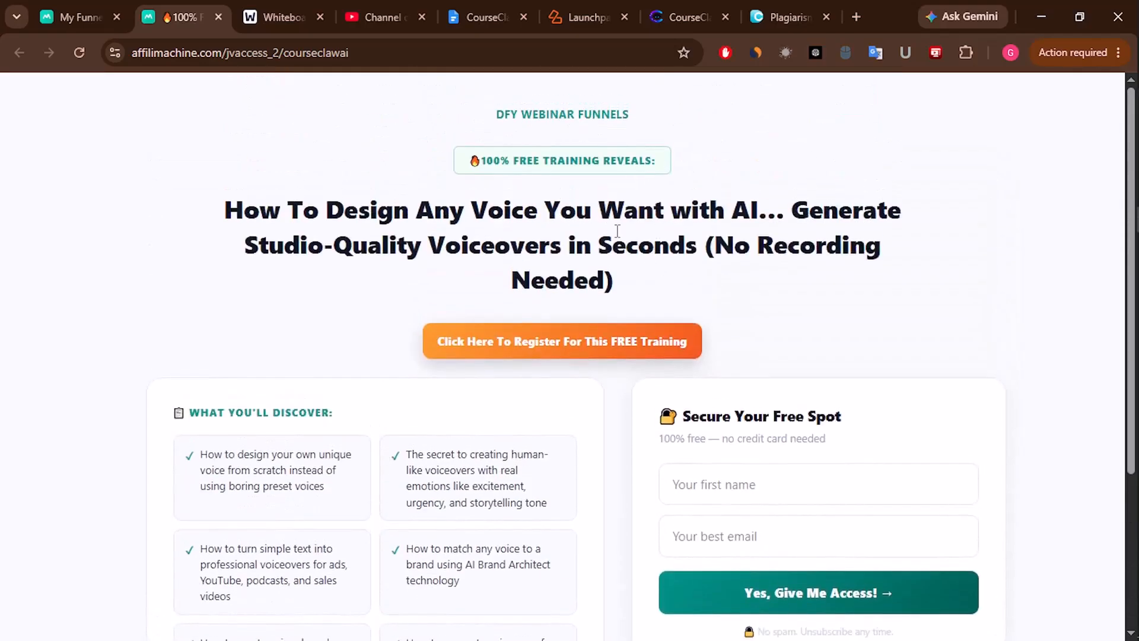
pyautogui.scroll(-2, 688, 314)
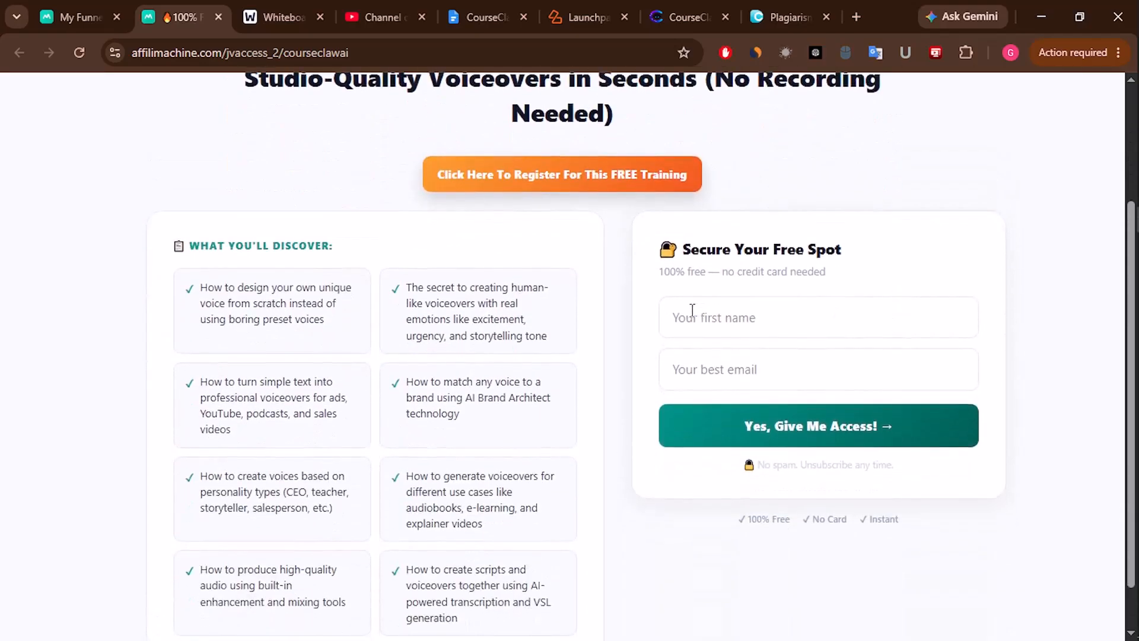
pyautogui.click(703, 319)
pyautogui.click(796, 365)
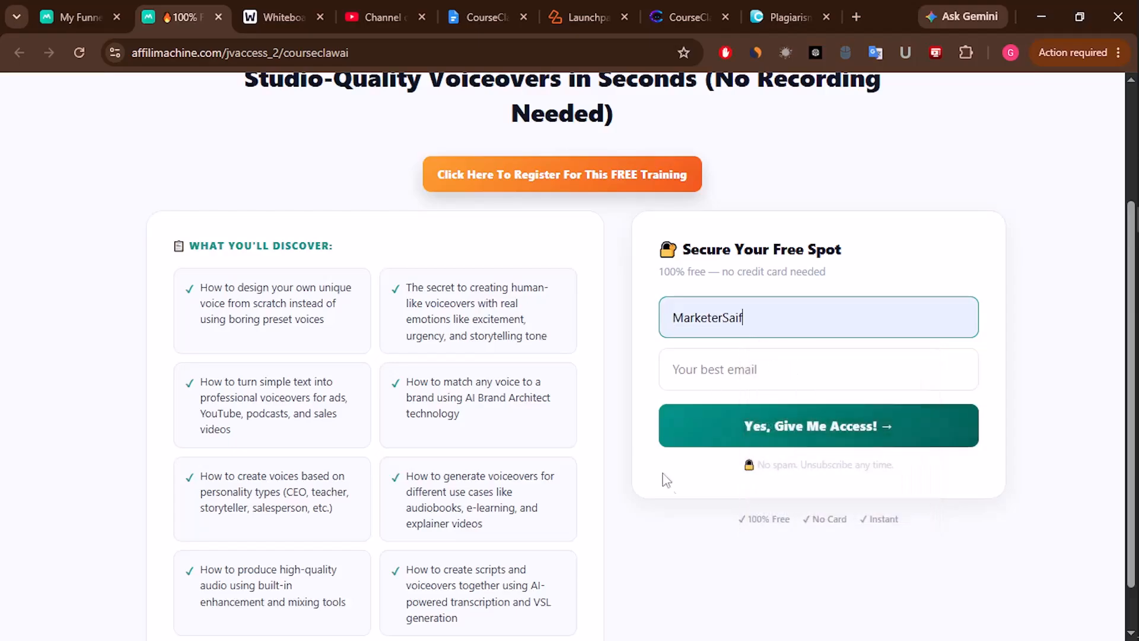
pyautogui.doubleClick(779, 317)
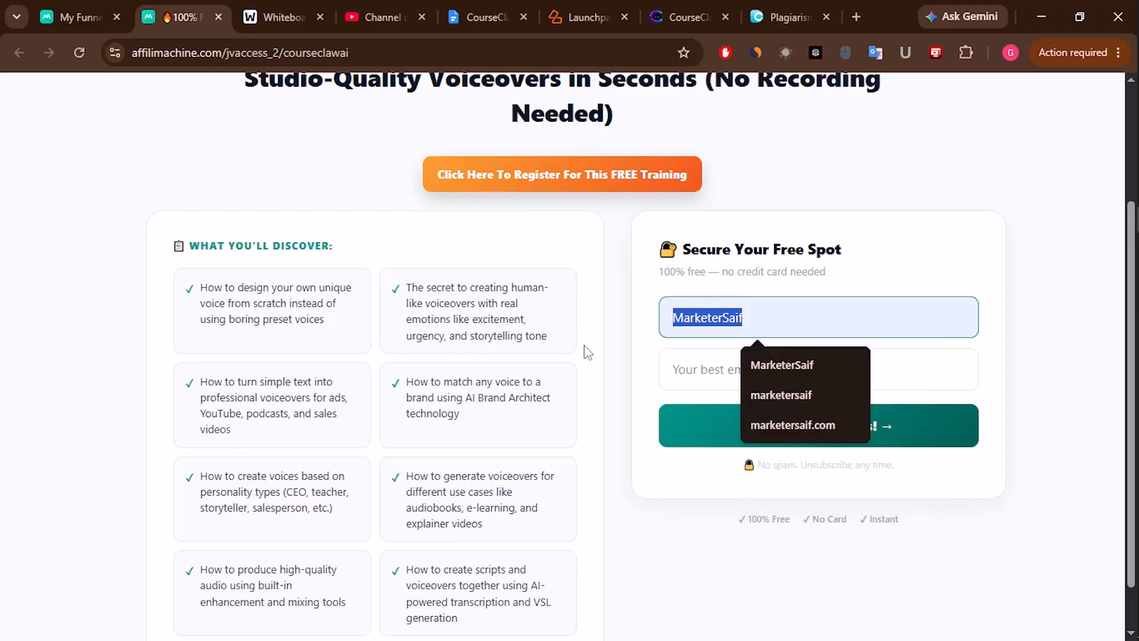
pyautogui.click(788, 365)
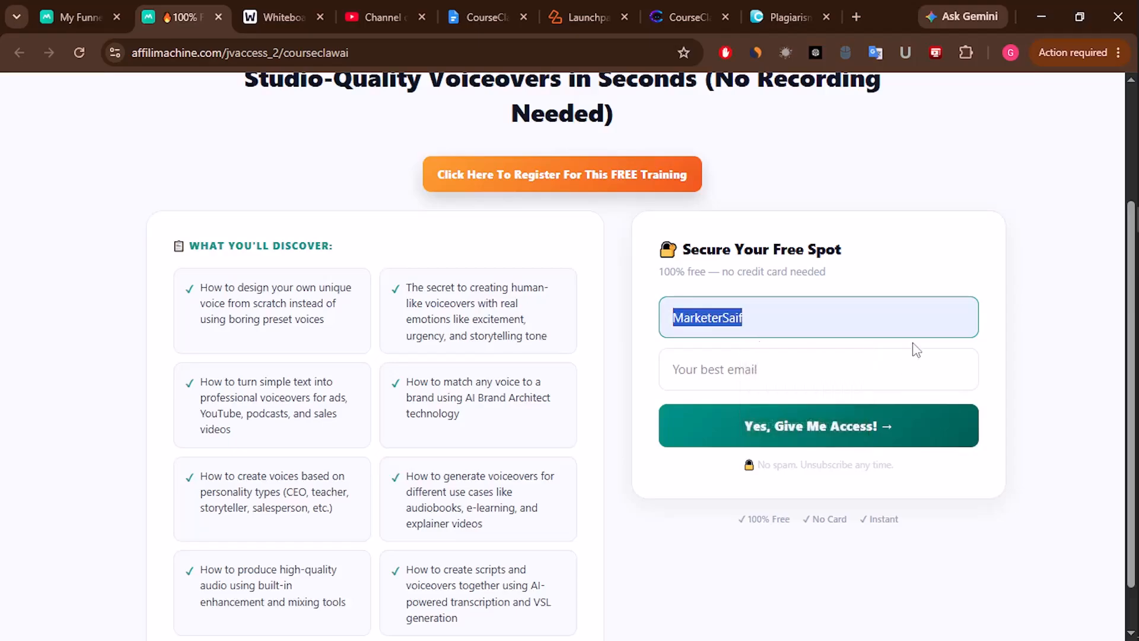
# - Fill the email with the saved address and delete the extra word from the first name
pyautogui.click(749, 375)
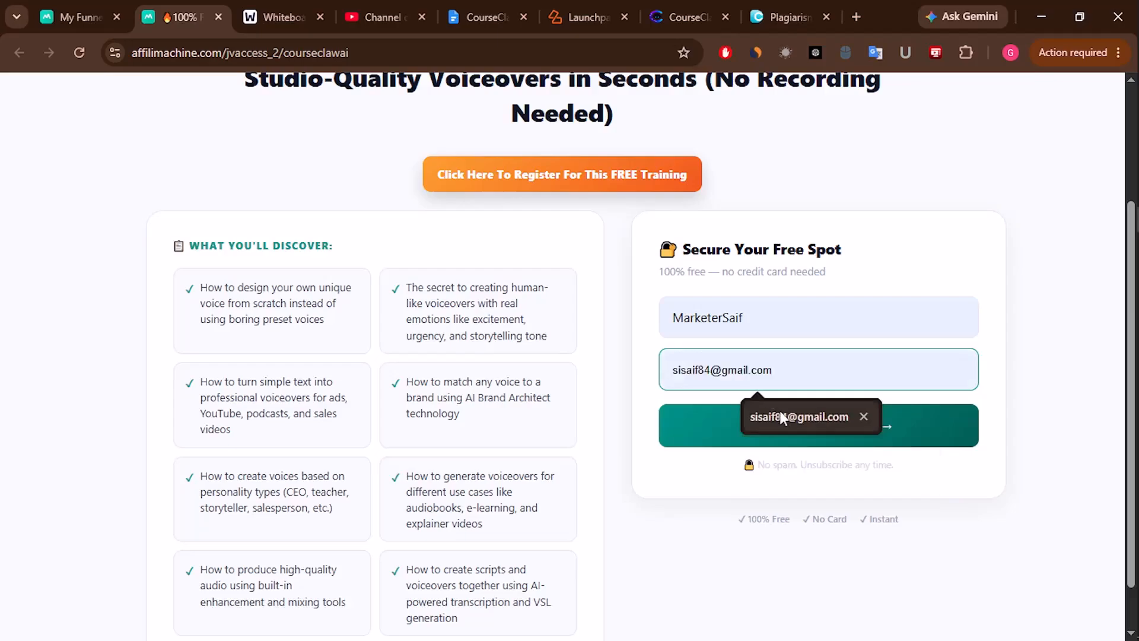
pyautogui.click(782, 415)
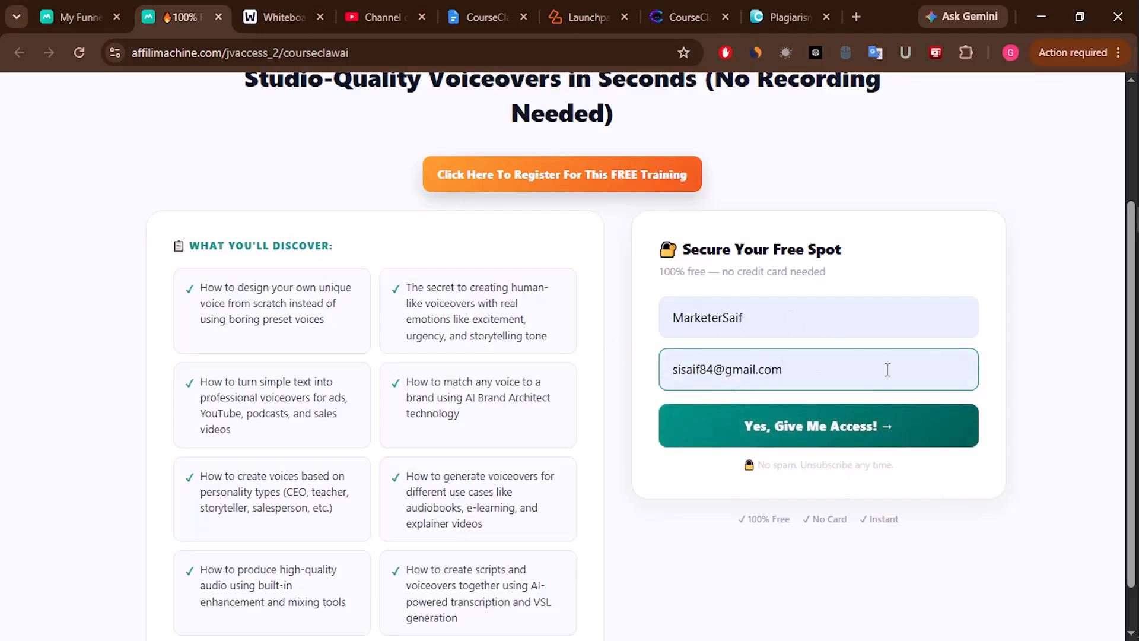
pyautogui.moveTo(722, 314); pyautogui.dragTo(620, 325)
pyautogui.press('BackSpace')
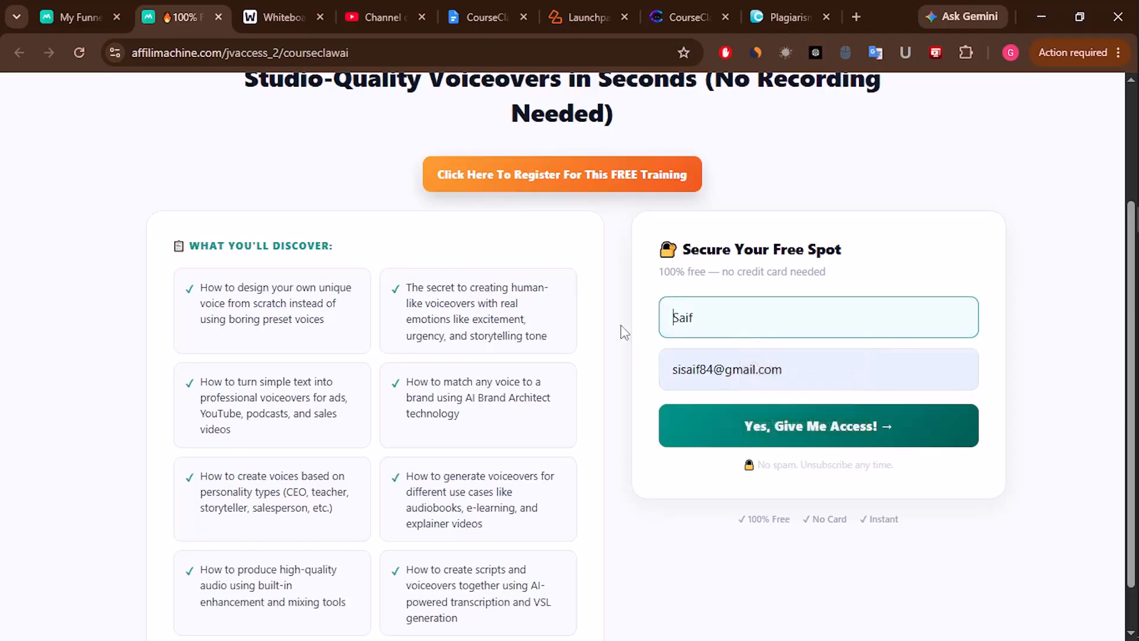
# - Submit the opt-in, dismiss the download overlay, and post a hi message in the webinar chat
pyautogui.click(826, 433)
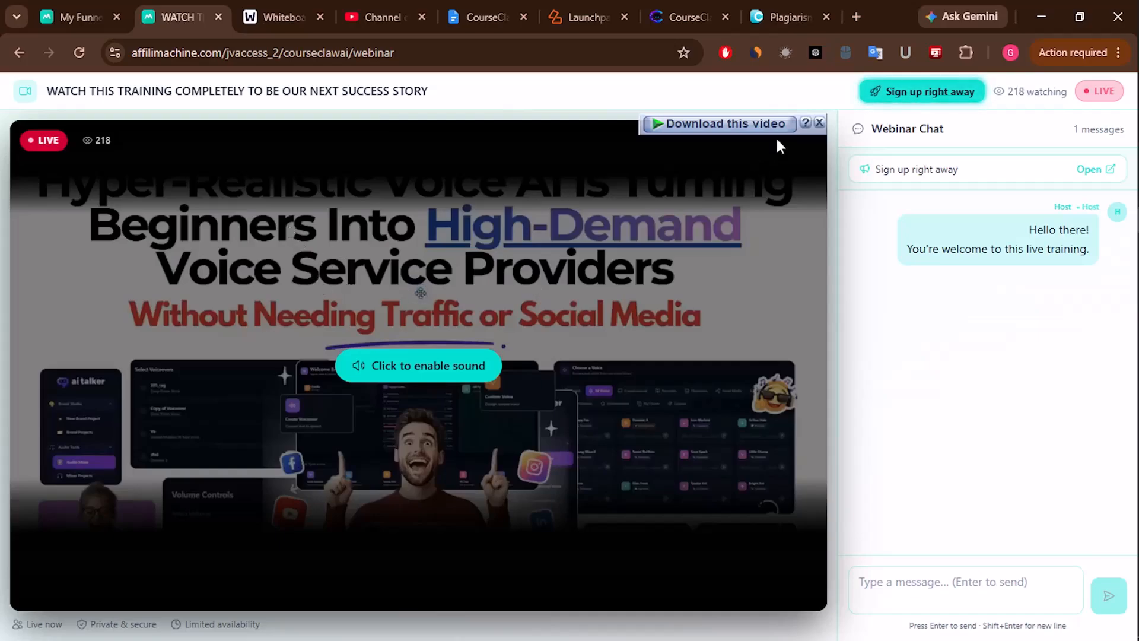
pyautogui.click(819, 123)
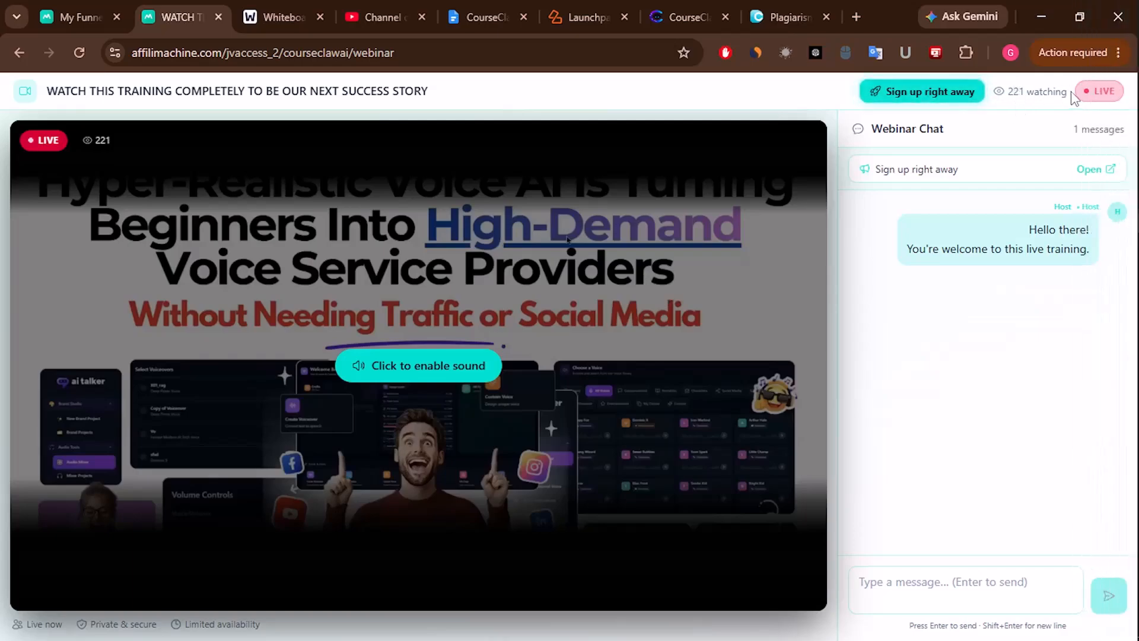
pyautogui.click(955, 592)
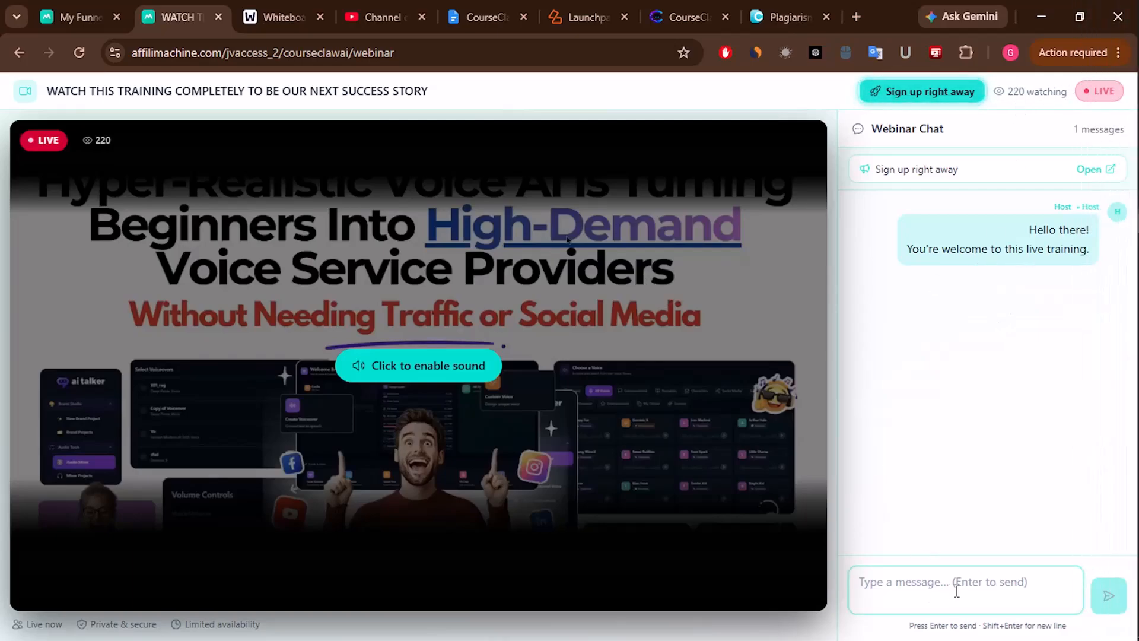
pyautogui.write('H')
pyautogui.press('Return')
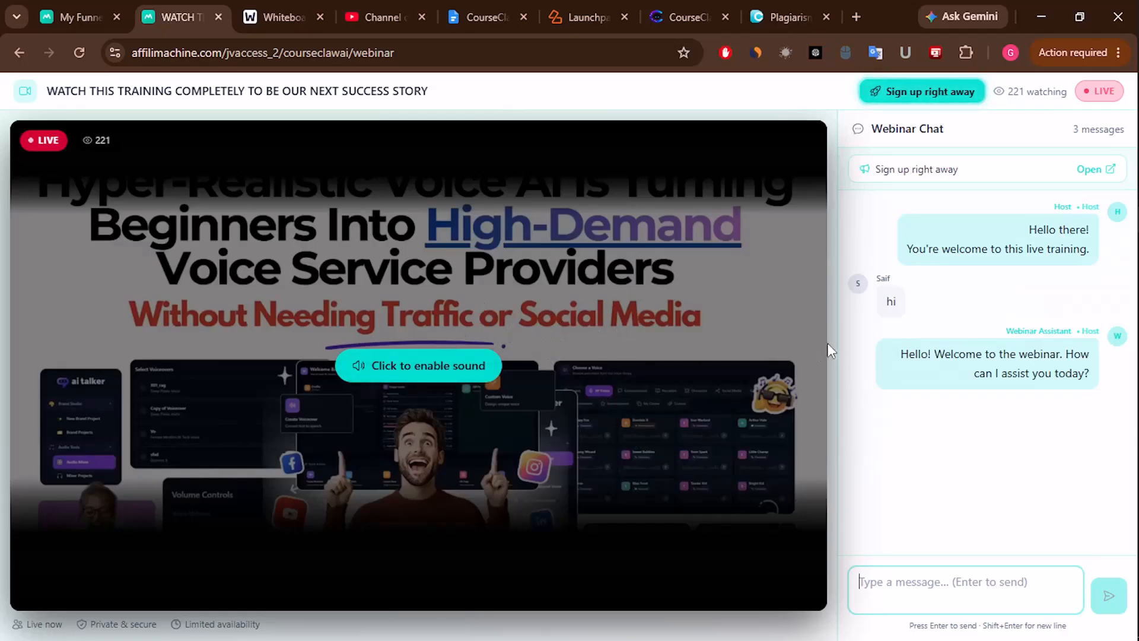
# - Test the sign-up offer link twice, closing the offer page each time
pyautogui.click(940, 97)
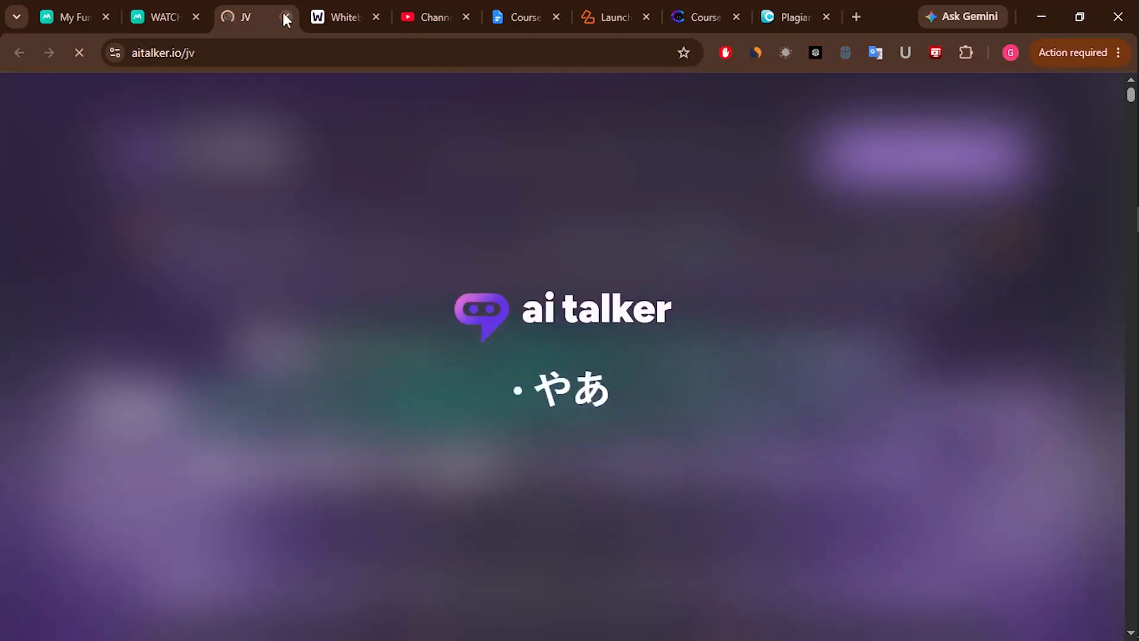
pyautogui.click(286, 17)
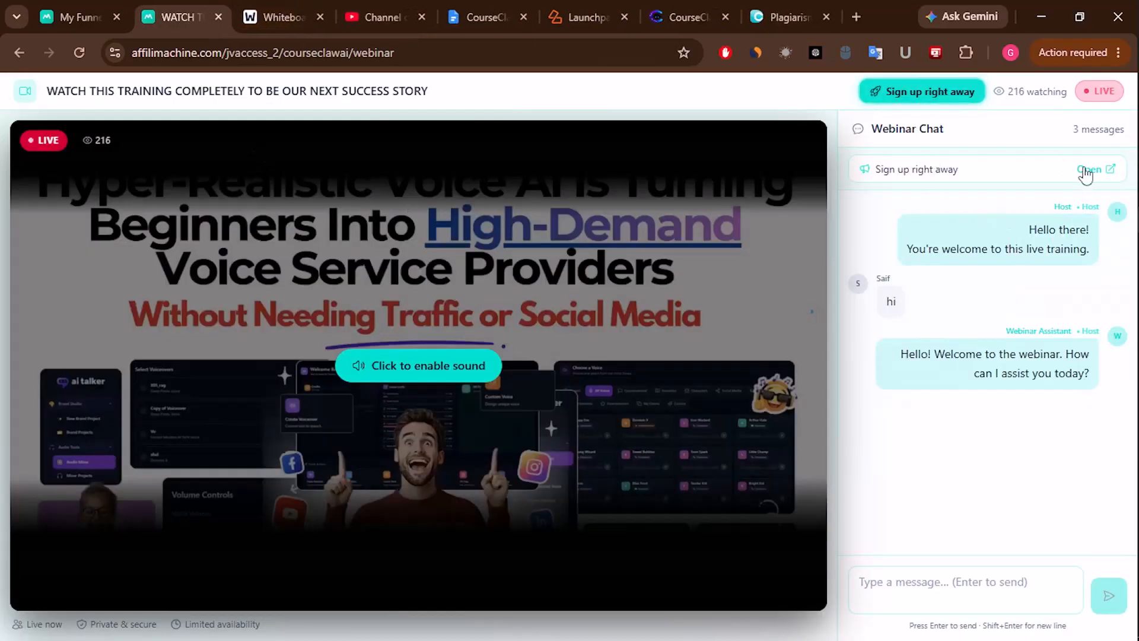
pyautogui.click(1087, 170)
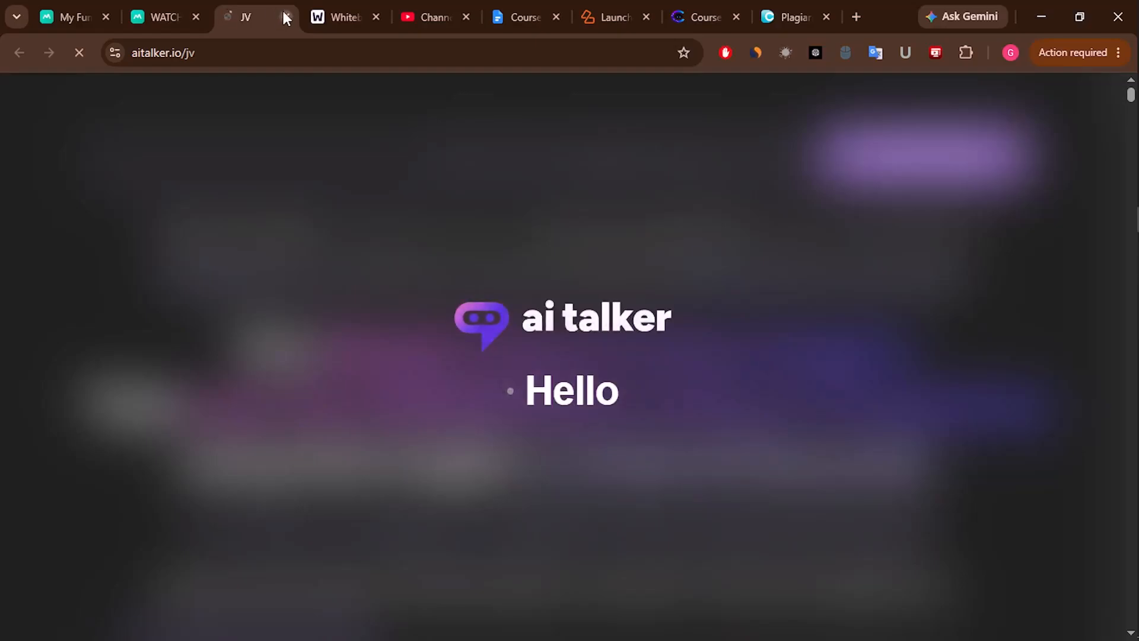
pyautogui.click(285, 18)
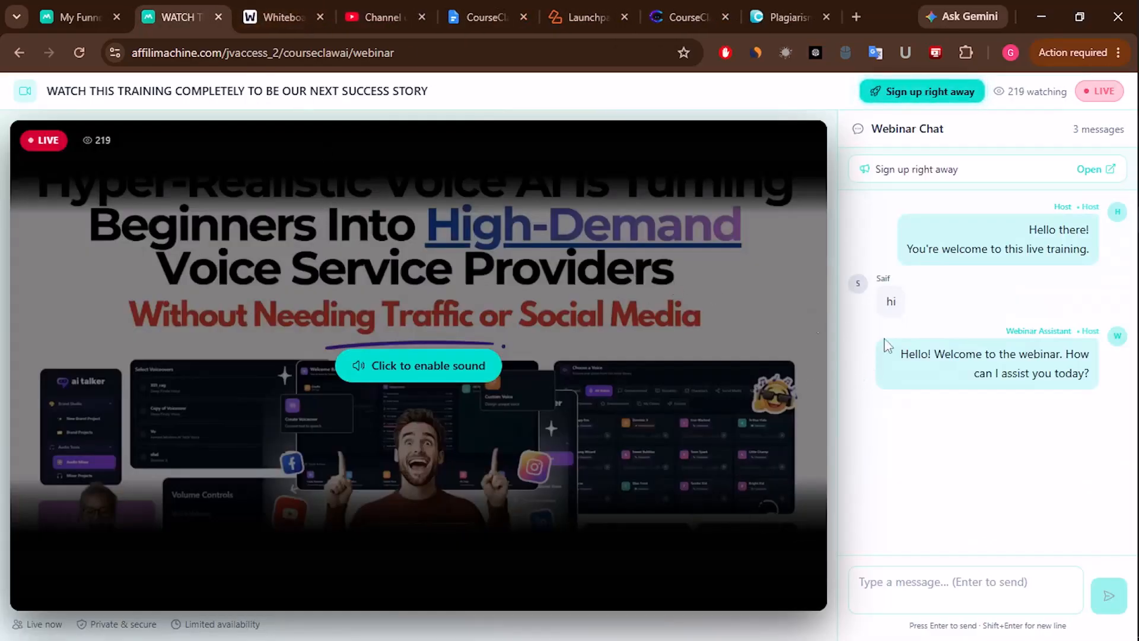
# - View the live CourseClawAI page, check the new lead's email in Leads, then reopen the opt-in tab
pyautogui.click(88, 9)
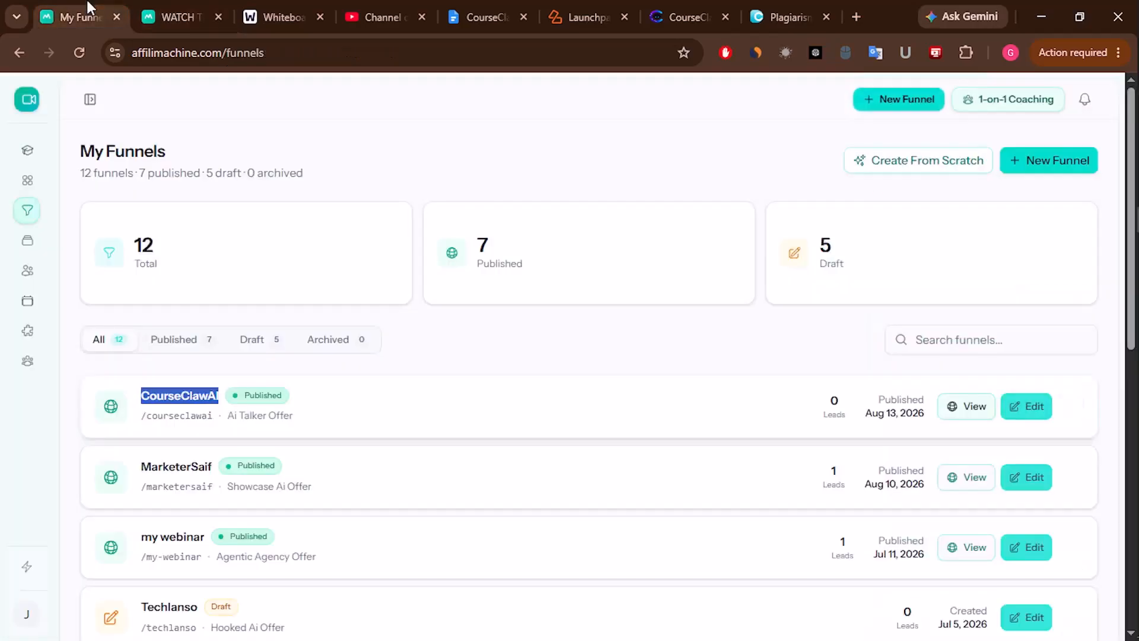
pyautogui.click(973, 406)
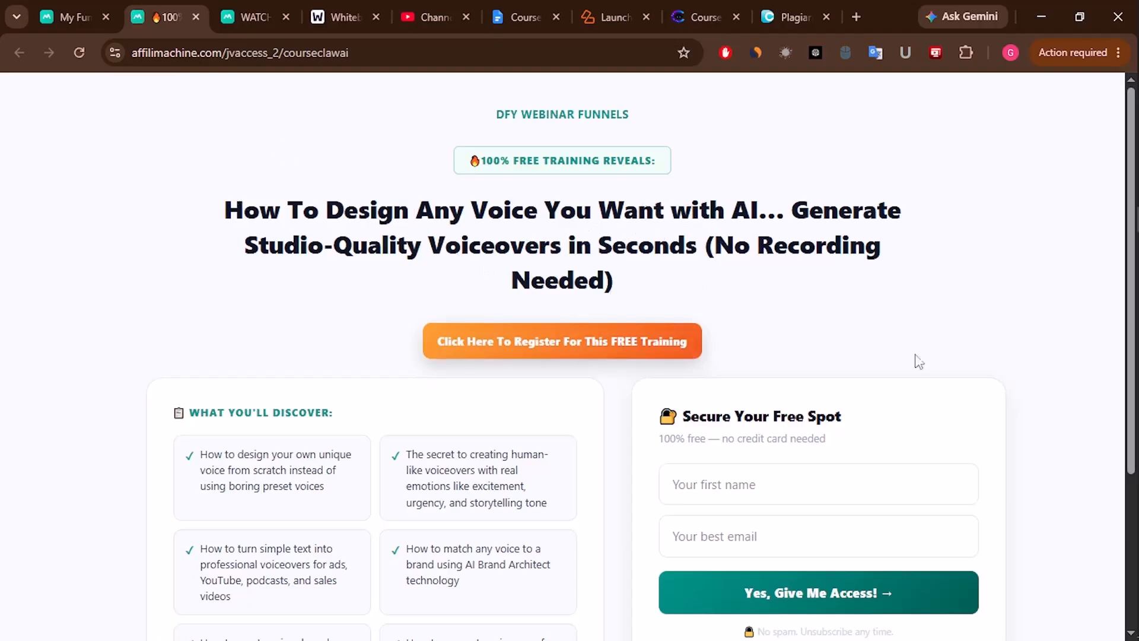
pyautogui.click(83, 17)
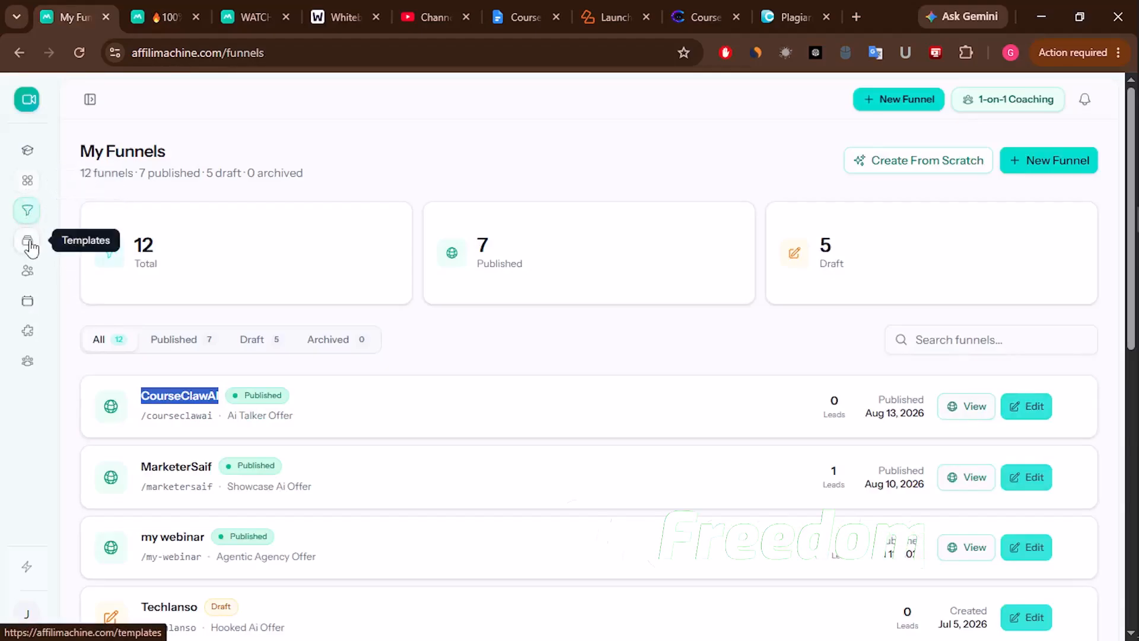
pyautogui.click(29, 272)
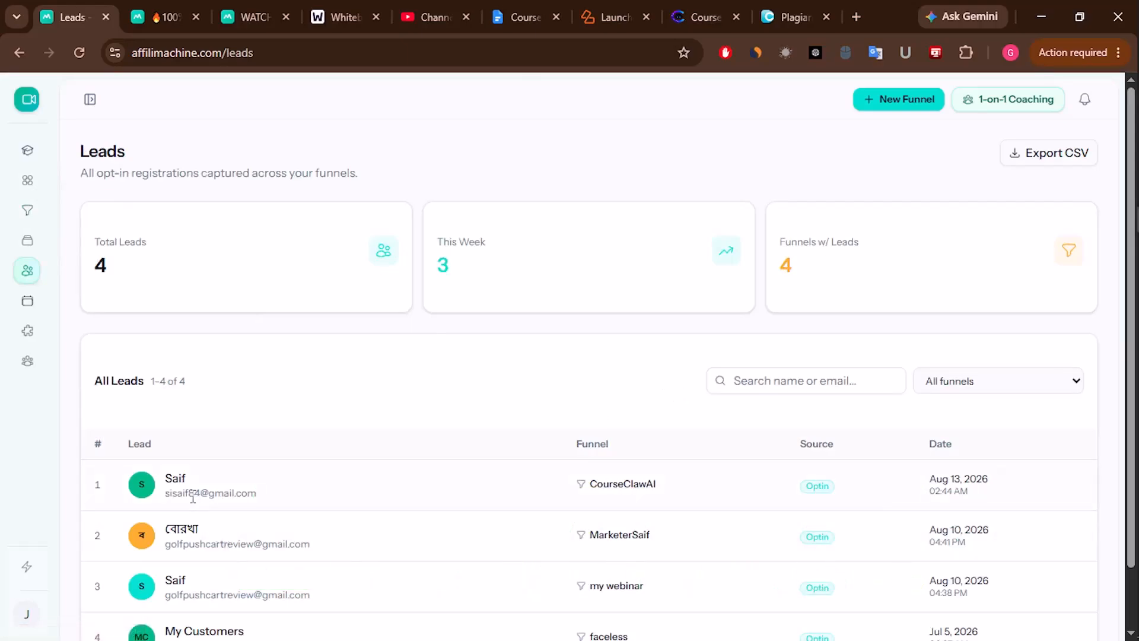
pyautogui.moveTo(167, 496); pyautogui.dragTo(262, 495)
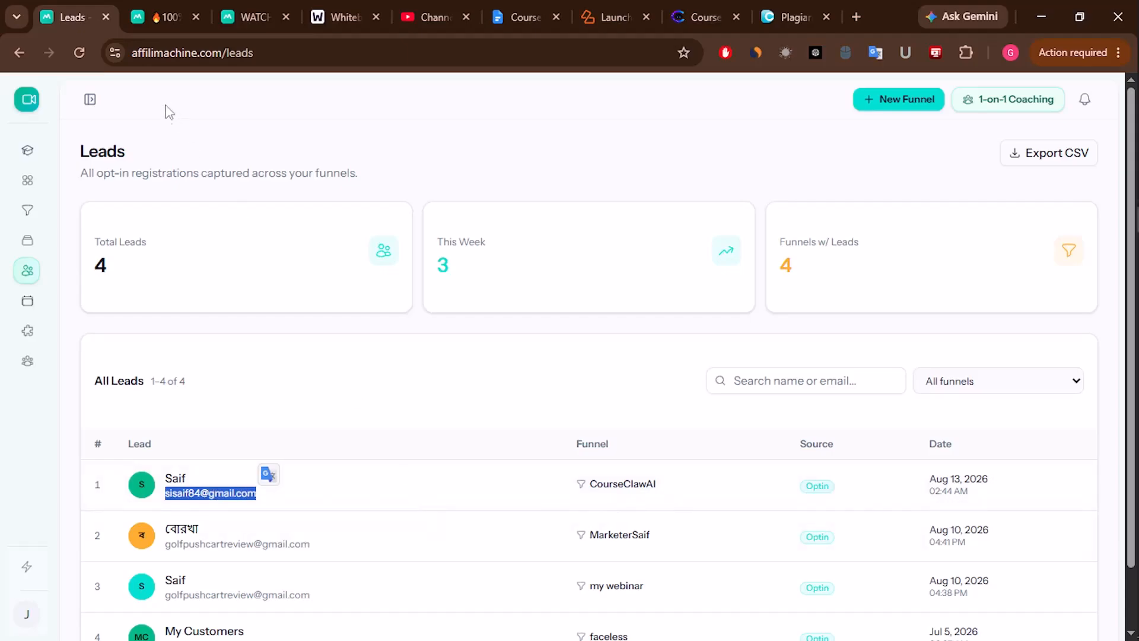
pyautogui.click(164, 16)
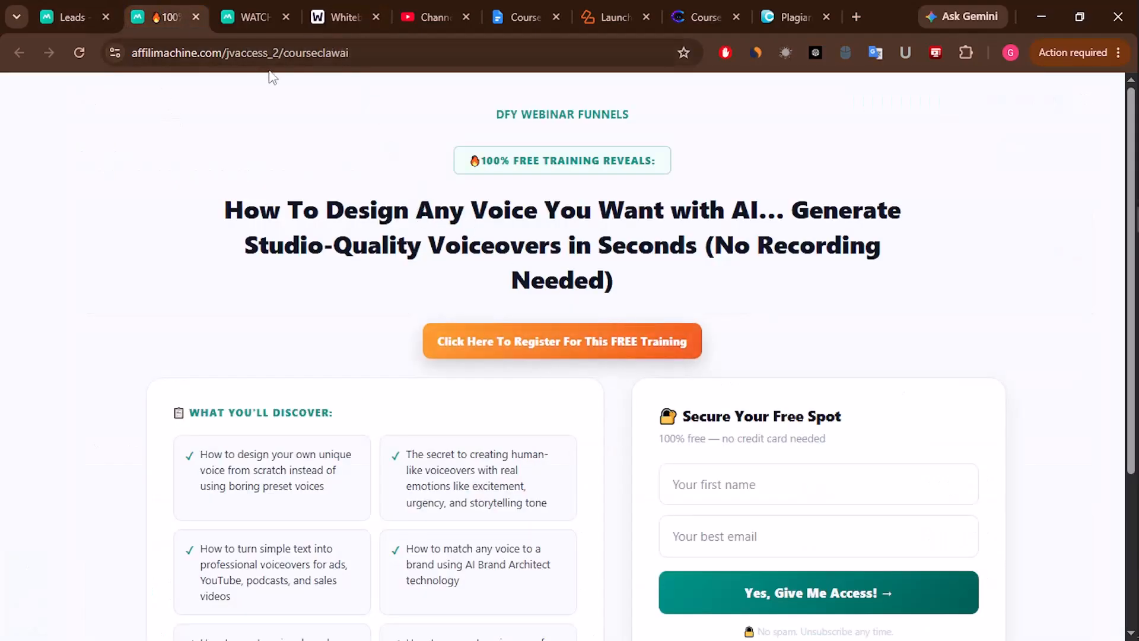
# - Copy the CourseClawAI opt-in page URL from the address bar
pyautogui.click(379, 53)
pyautogui.rightClick(210, 55)
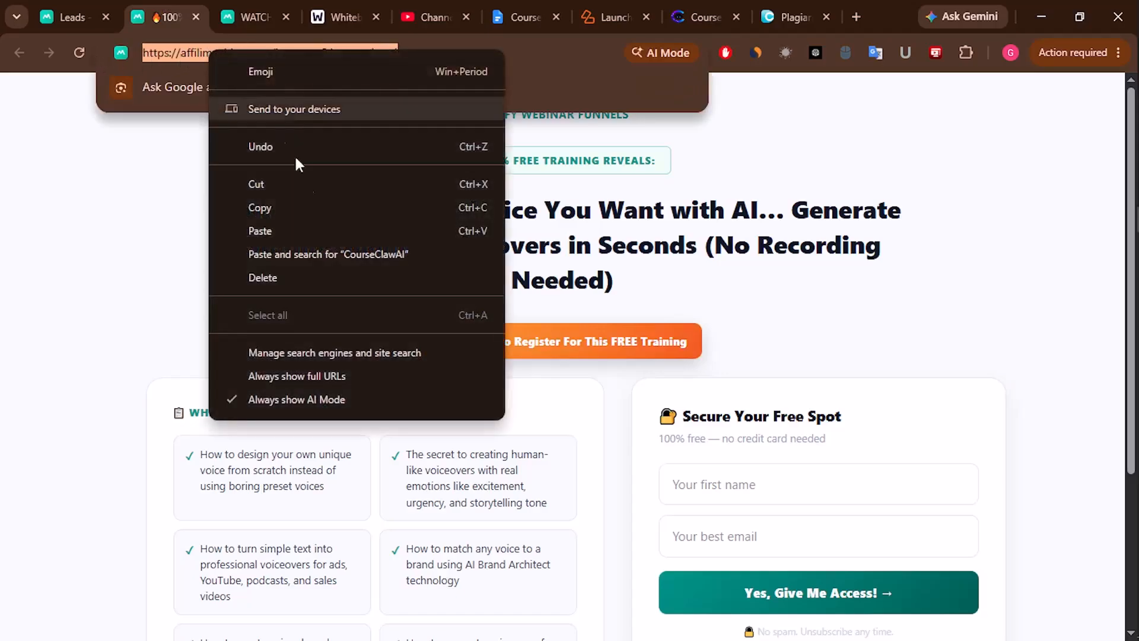
pyautogui.click(274, 203)
pyautogui.click(337, 1)
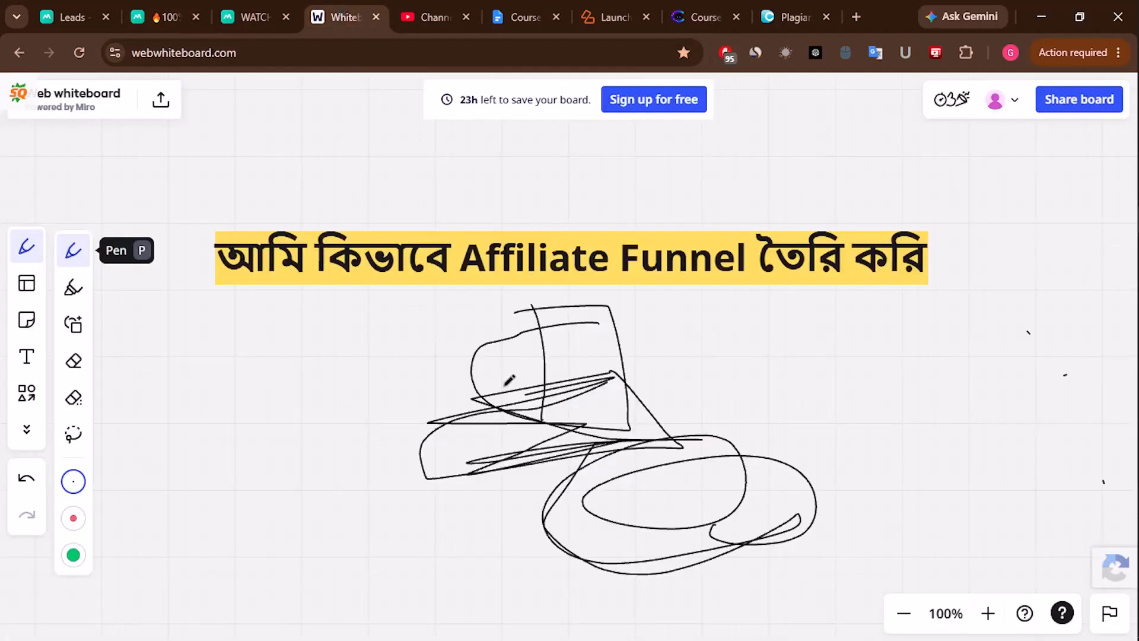
# - Erase the old scribble and paste the funnel URL as text just under the title
pyautogui.click(73, 362)
pyautogui.moveTo(478, 412)
pyautogui.mouseDown()
pyautogui.moveTo(604, 336)
pyautogui.moveTo(598, 560)
pyautogui.mouseUp()
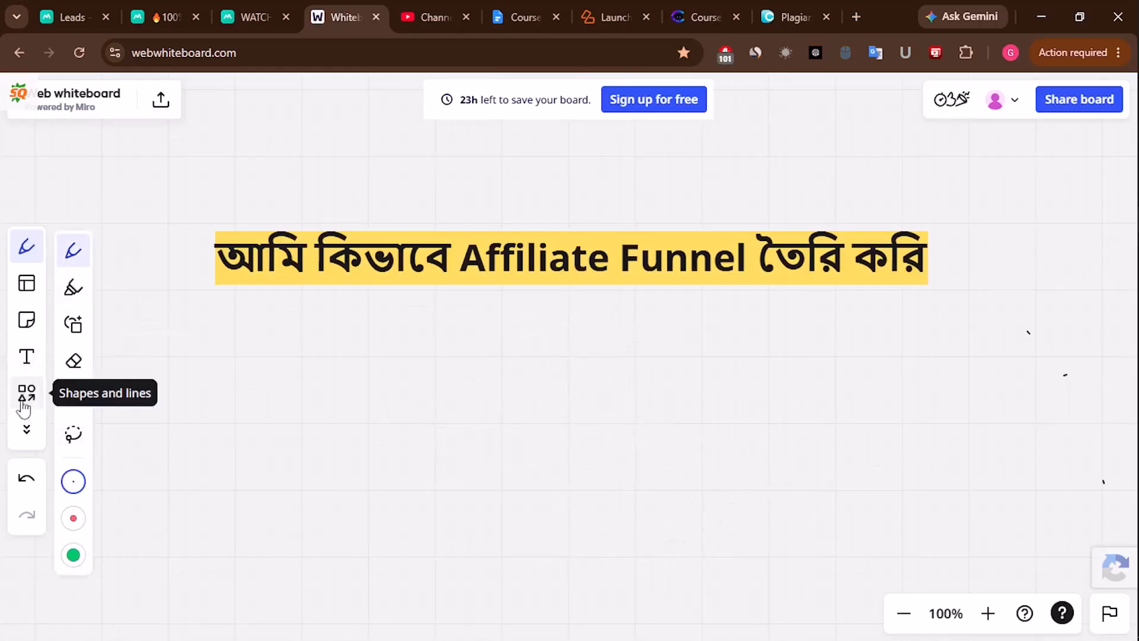
pyautogui.click(27, 356)
pyautogui.click(461, 386)
pyautogui.hotkey('ctrl', 'v')
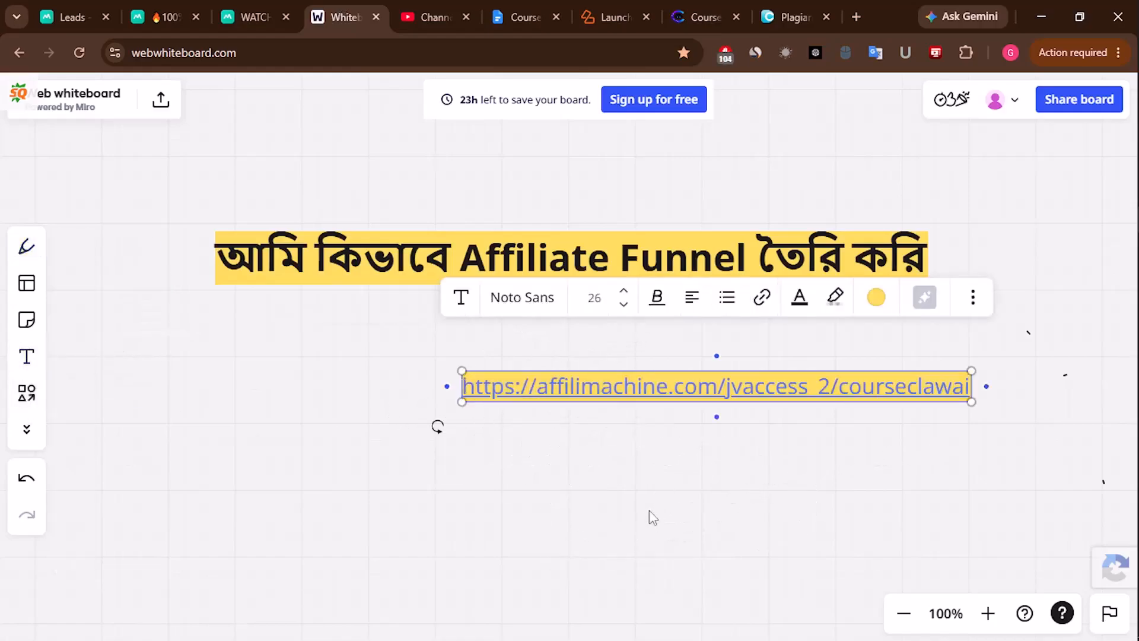
pyautogui.click(653, 516)
pyautogui.moveTo(637, 396); pyautogui.dragTo(605, 344)
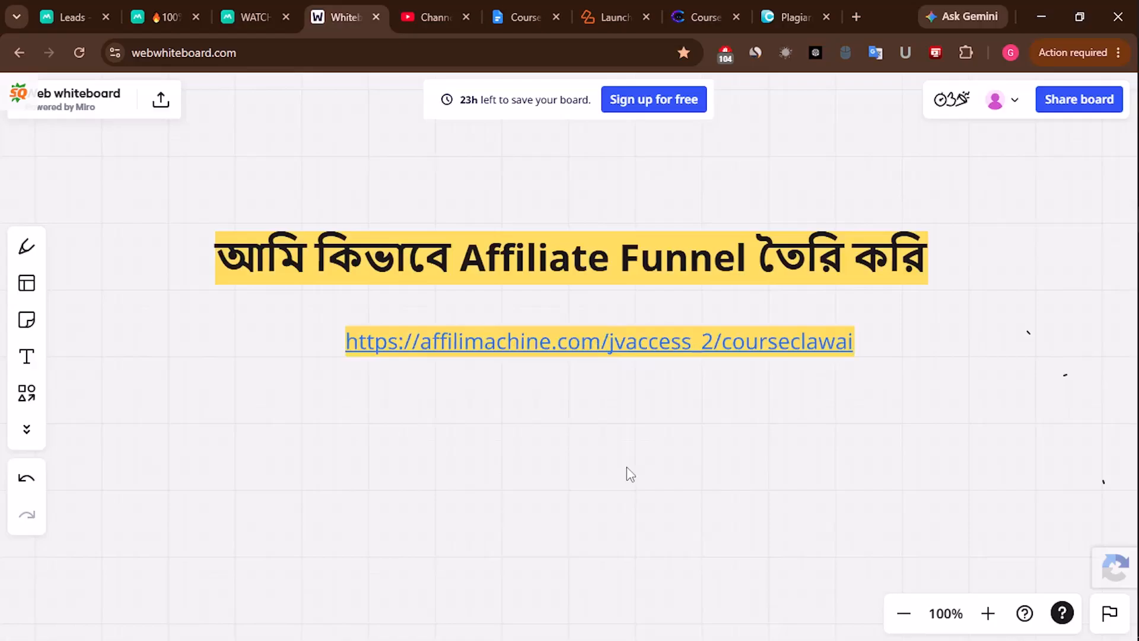
# - Draw two freehand flow strokes beneath the link with the Pen
pyautogui.click(26, 246)
pyautogui.moveTo(643, 434)
pyautogui.mouseDown()
pyautogui.moveTo(479, 454)
pyautogui.moveTo(519, 571)
pyautogui.mouseUp()
pyautogui.moveTo(661, 462)
pyautogui.mouseDown()
pyautogui.moveTo(737, 472)
pyautogui.moveTo(856, 425)
pyautogui.mouseUp()
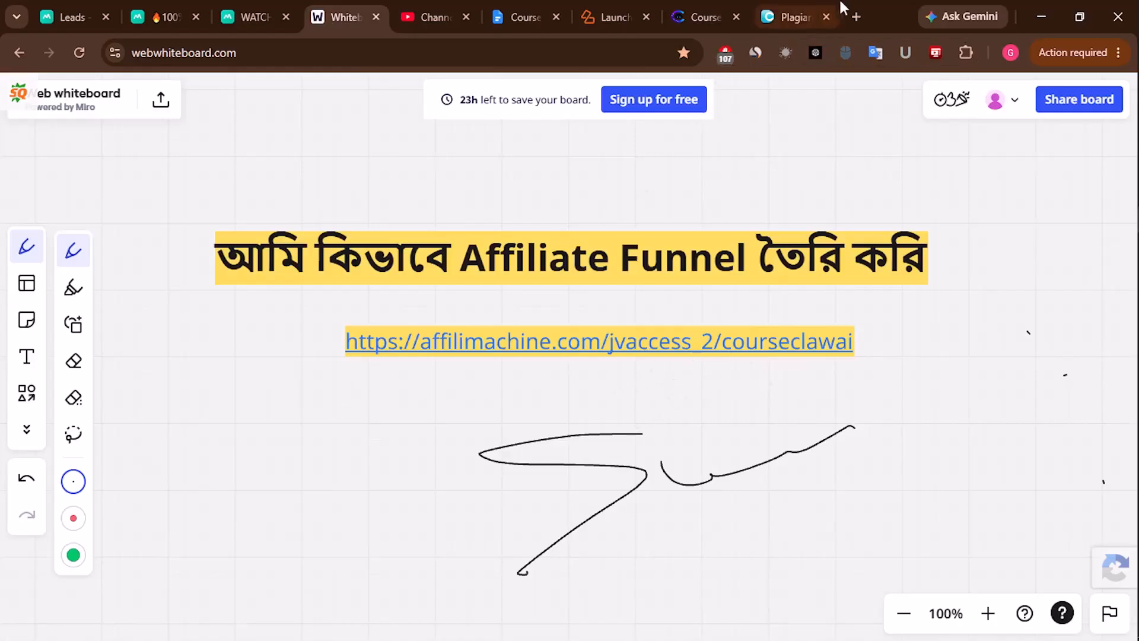
# - Open trafficzest.com in a new browser tab
pyautogui.click(863, 14)
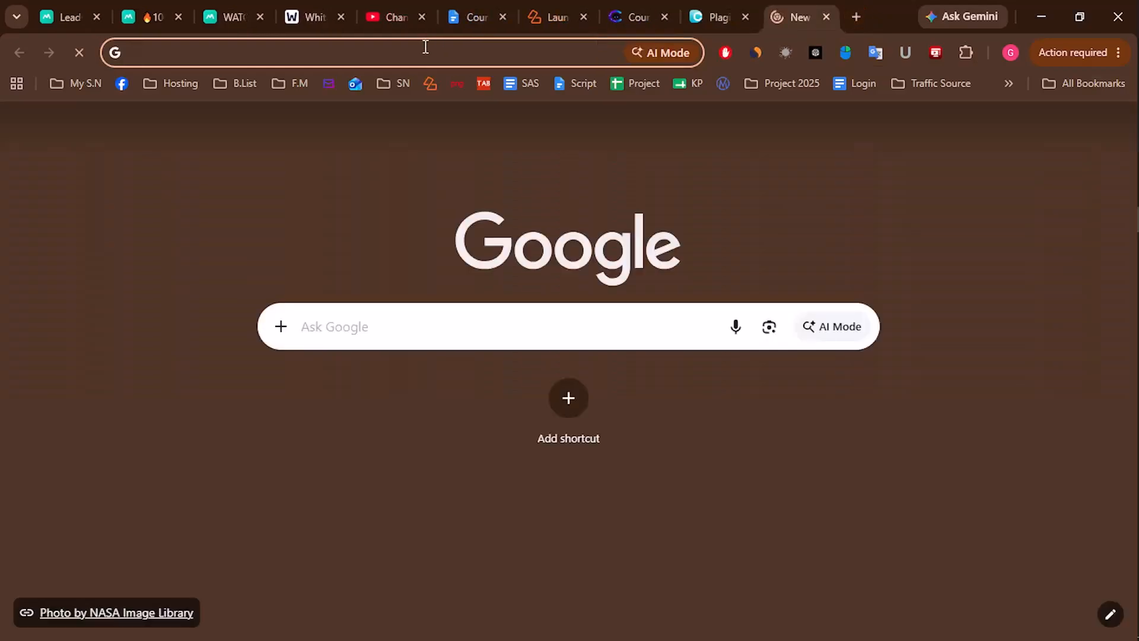
pyautogui.write('tr')
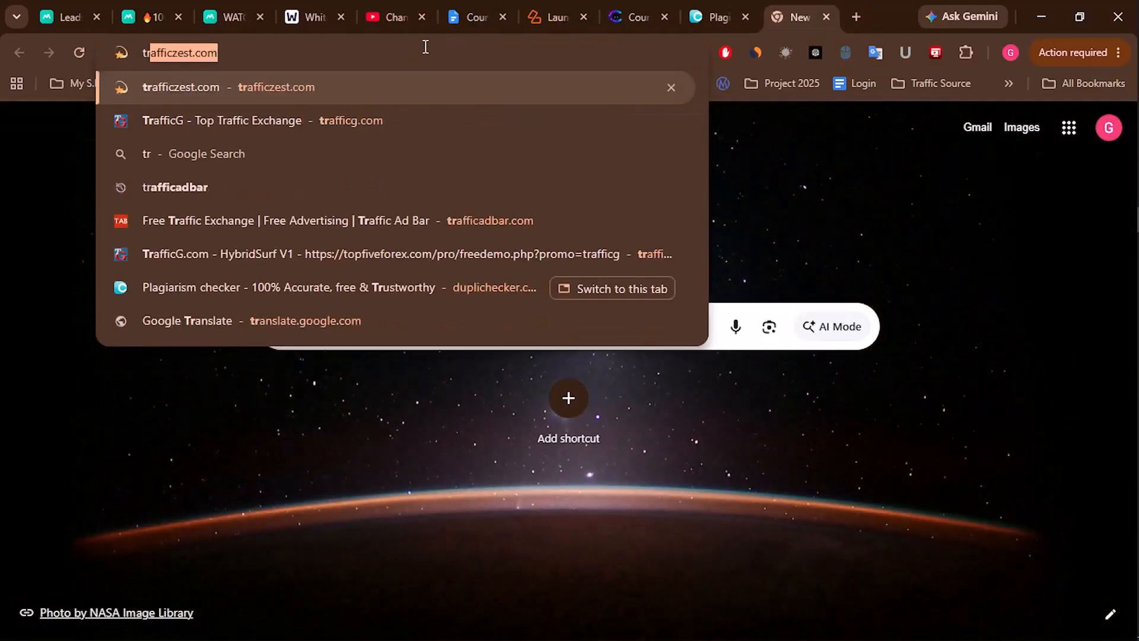
pyautogui.press('Return')
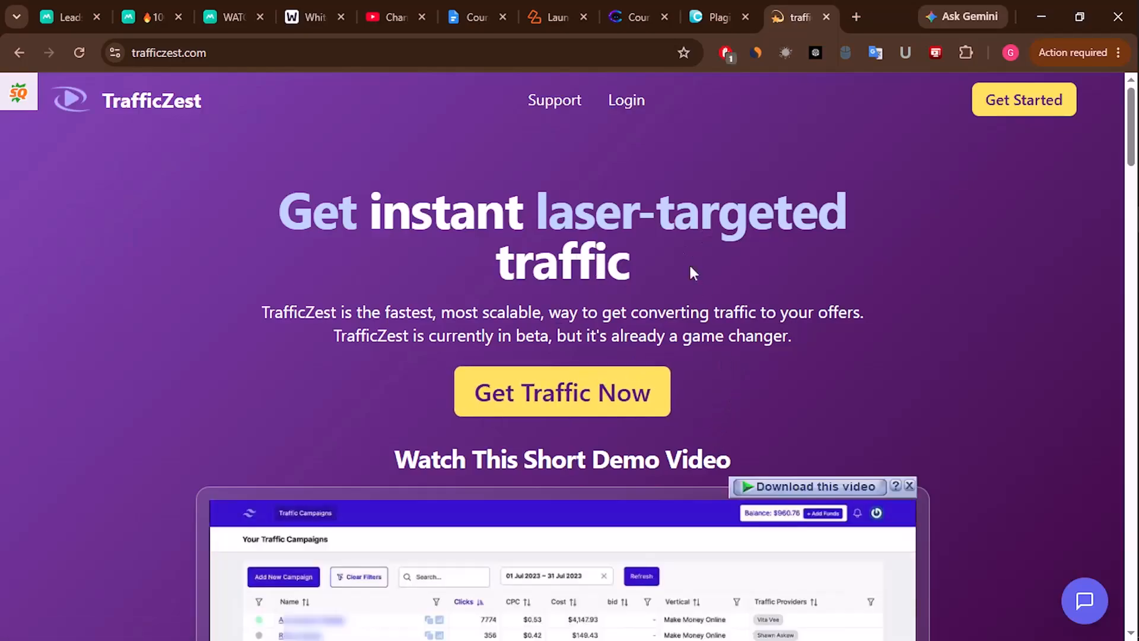
# - Load udimi.com/my in another tab, then return to the TrafficZest tab
pyautogui.click(857, 16)
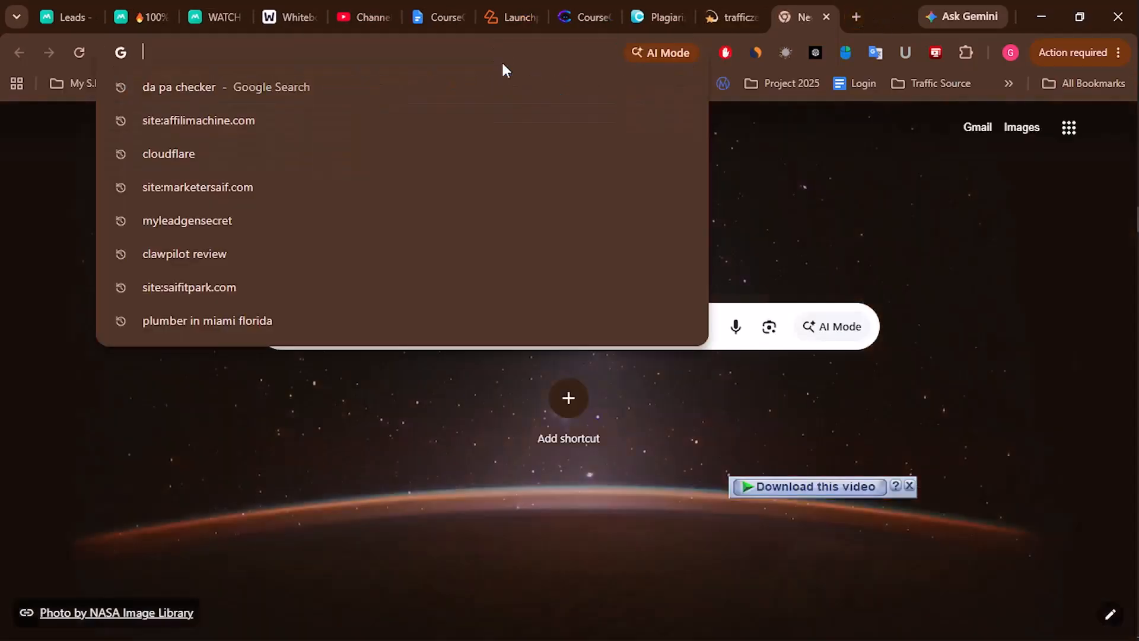
pyautogui.write('uyd')
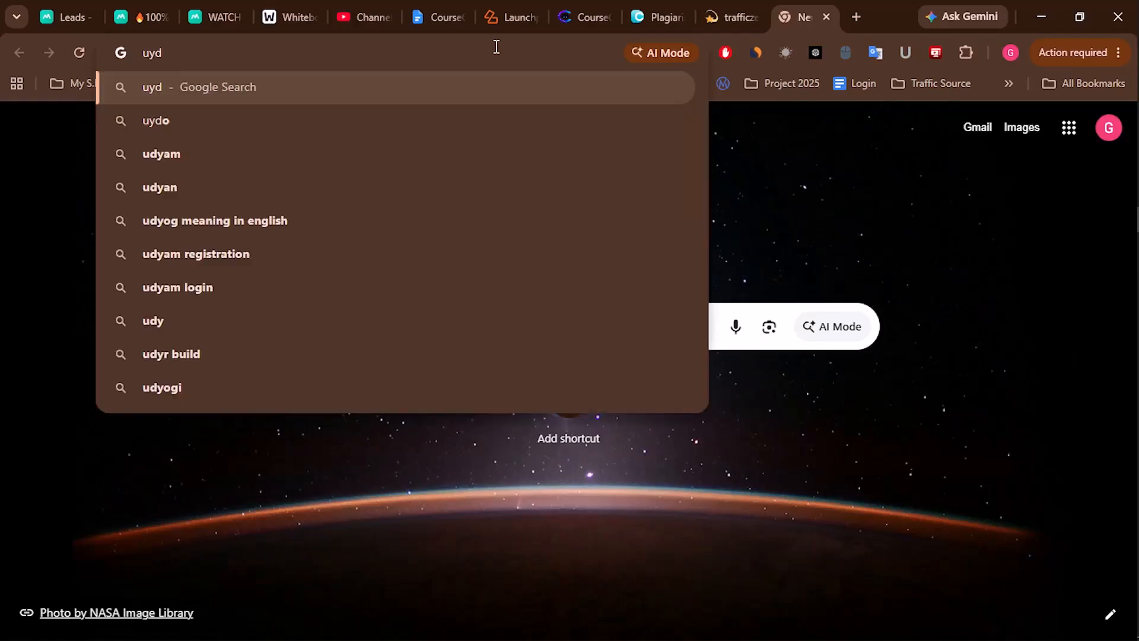
pyautogui.press('BackSpace')
pyautogui.press('BackSpace')
pyautogui.press('BackSpace')
pyautogui.write('u')
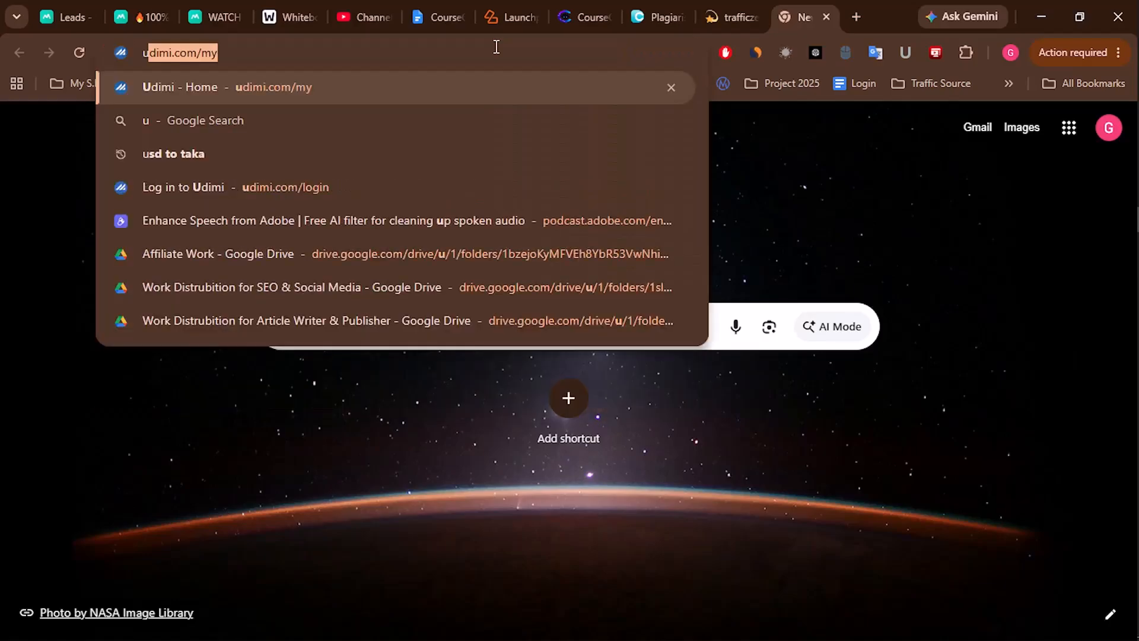
pyautogui.press('Return')
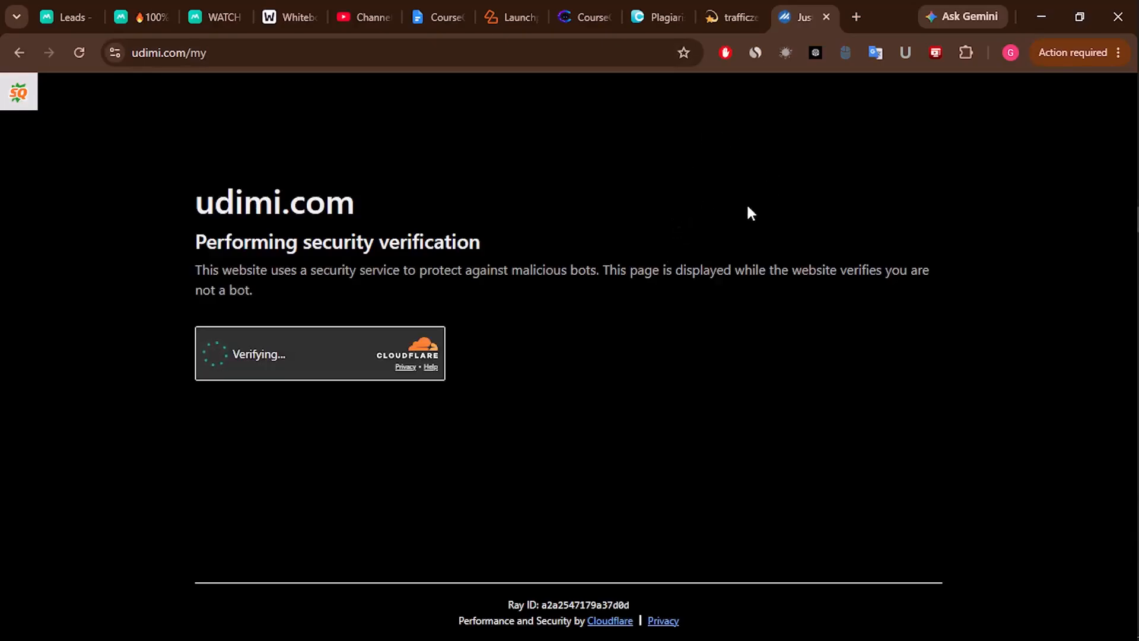
pyautogui.click(717, 6)
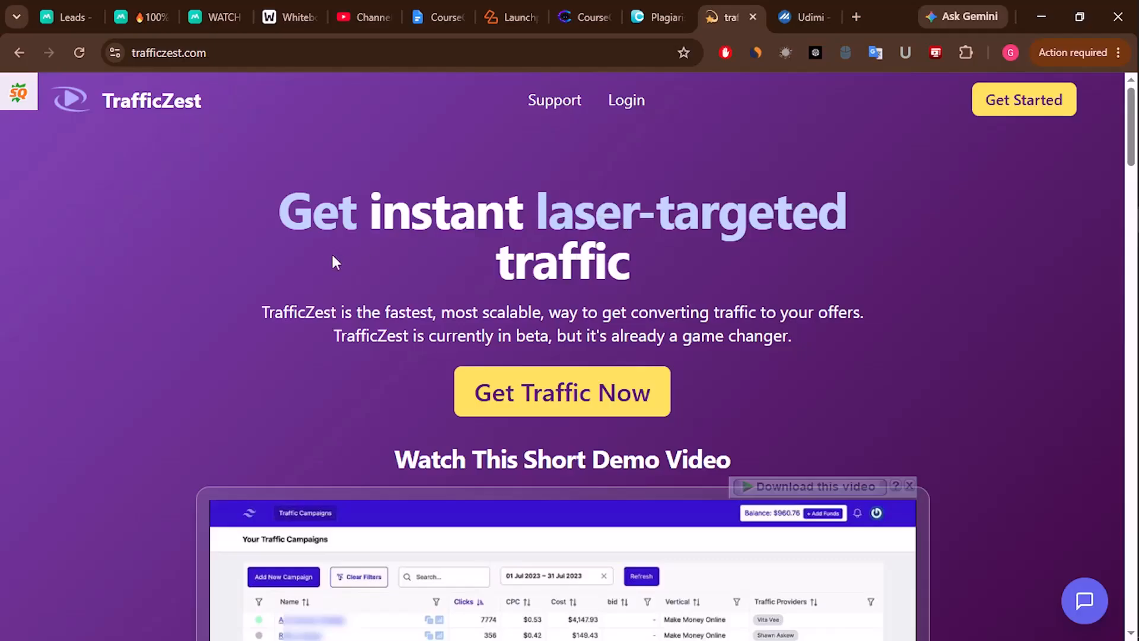
# - Copy the CourseClawAI opt-in page address and return to the whiteboard
pyautogui.click(154, 12)
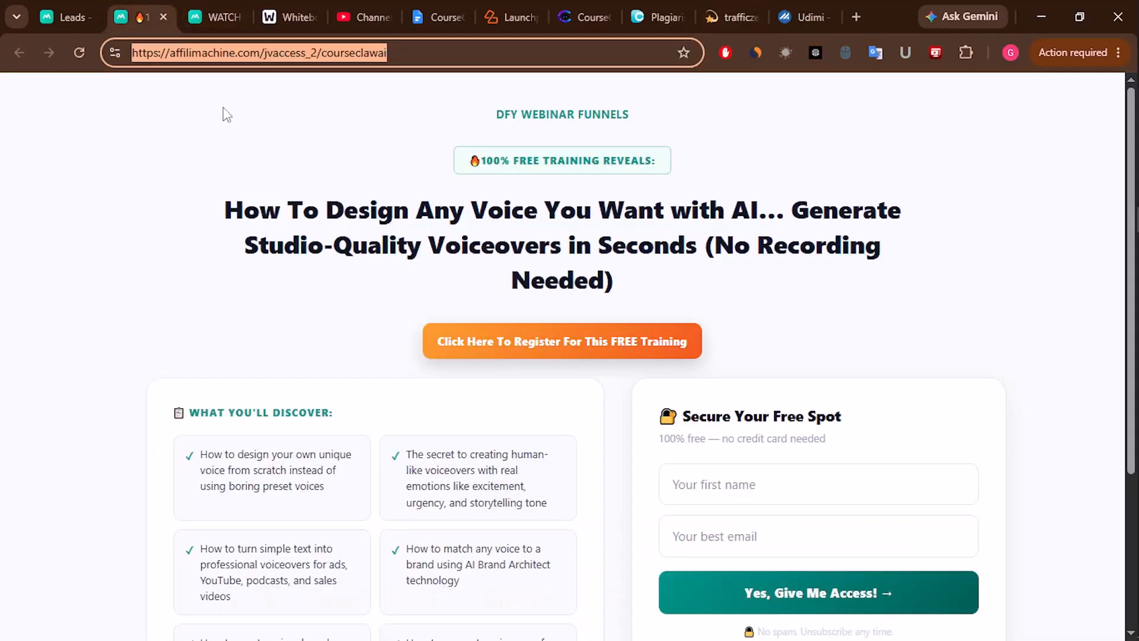
pyautogui.rightClick(349, 58)
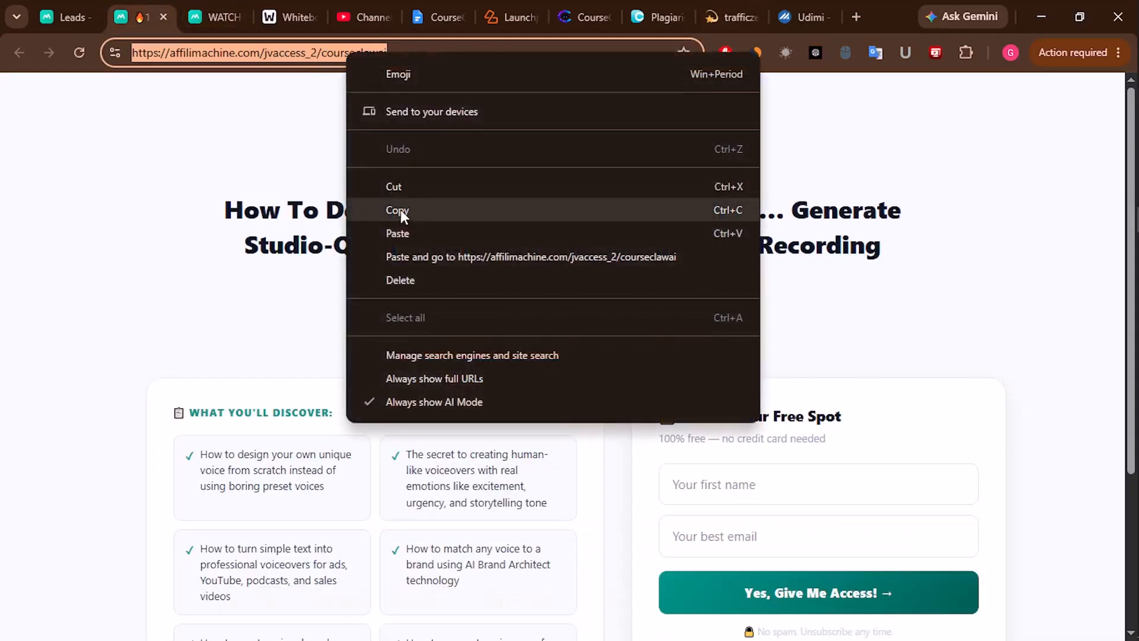
pyautogui.click(401, 207)
pyautogui.click(274, 12)
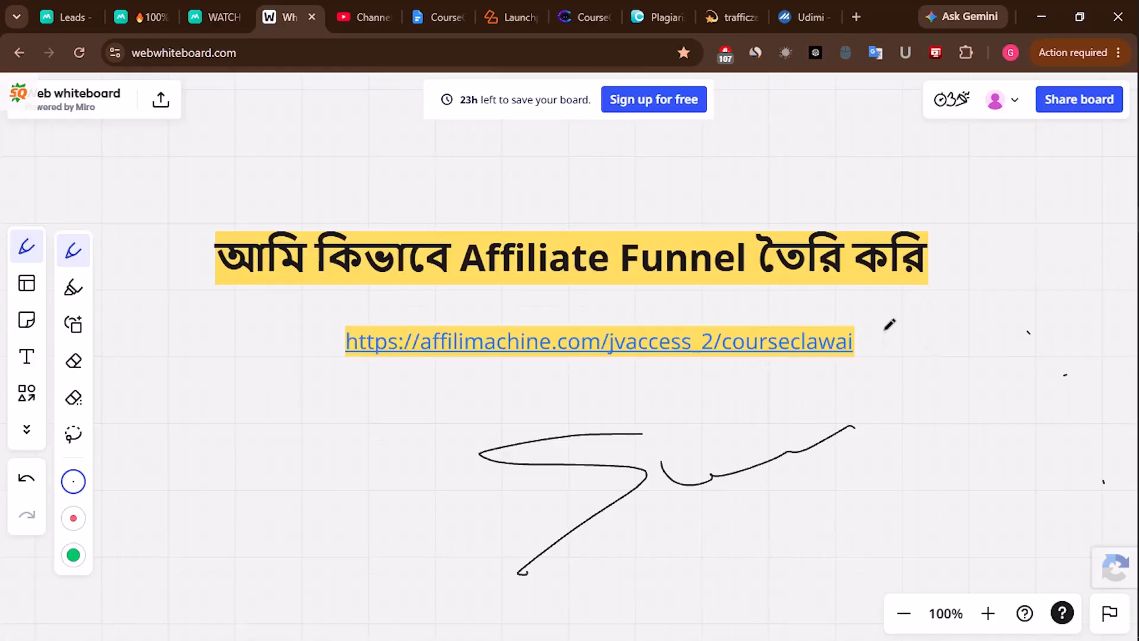
# - Close the Video published notice, browse the affiliate channel's playlists, then return to the whiteboard
pyautogui.click(359, 18)
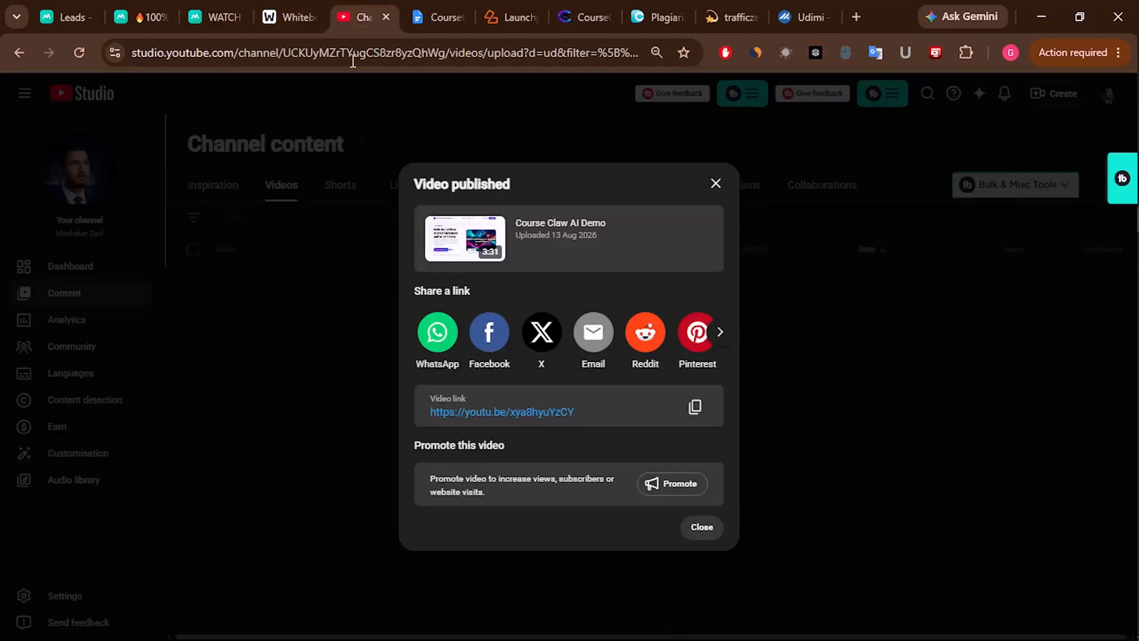
pyautogui.click(716, 183)
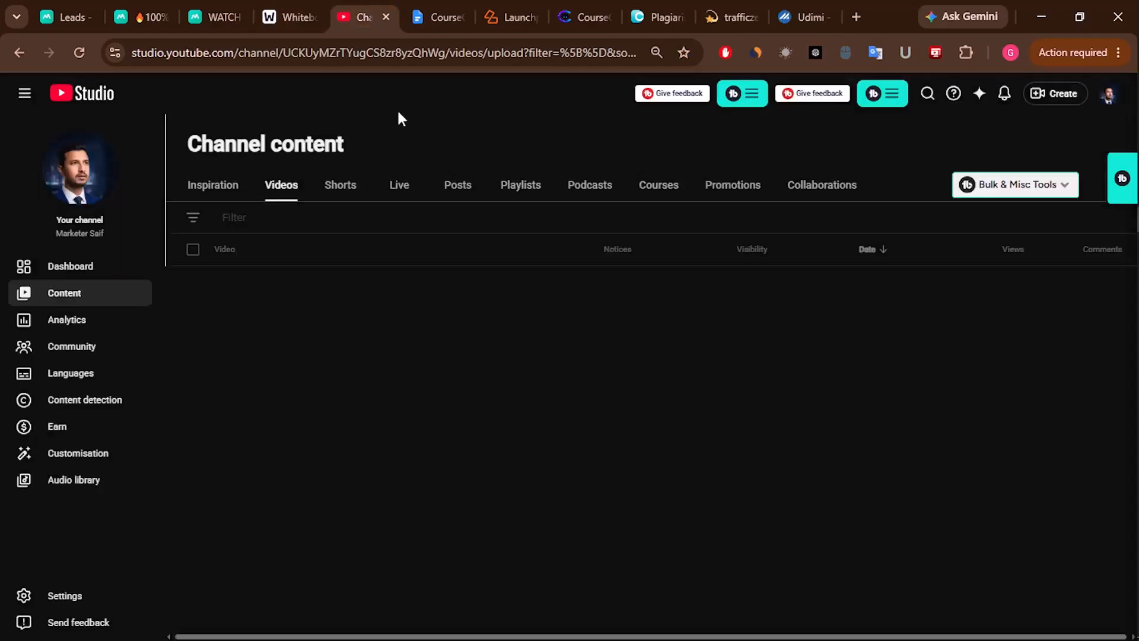
pyautogui.click(352, 52)
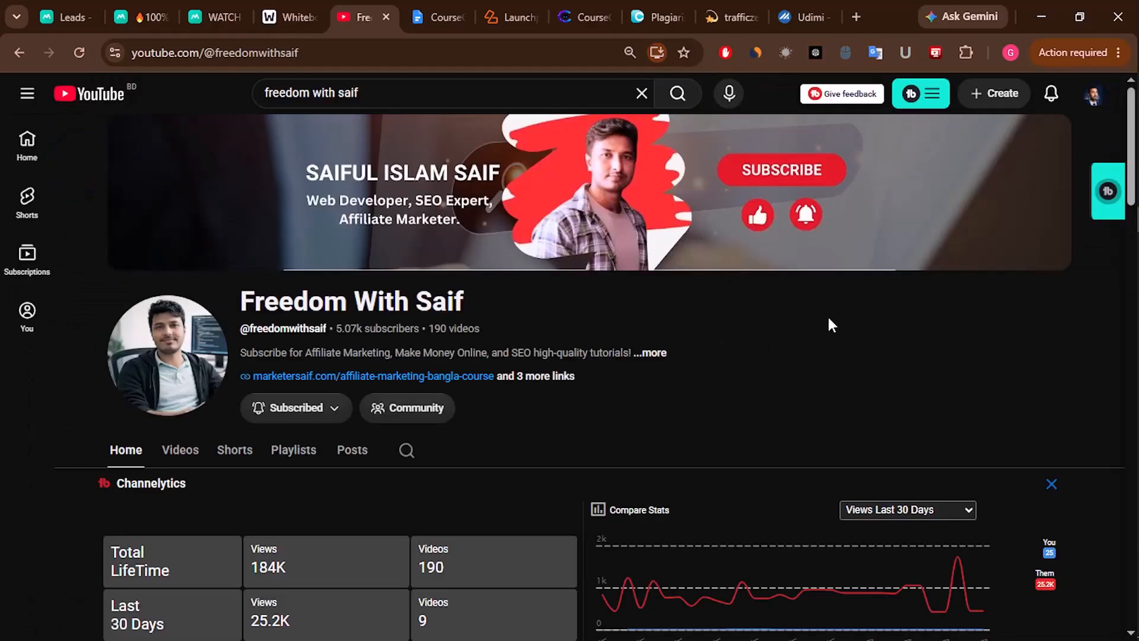
pyautogui.click(295, 451)
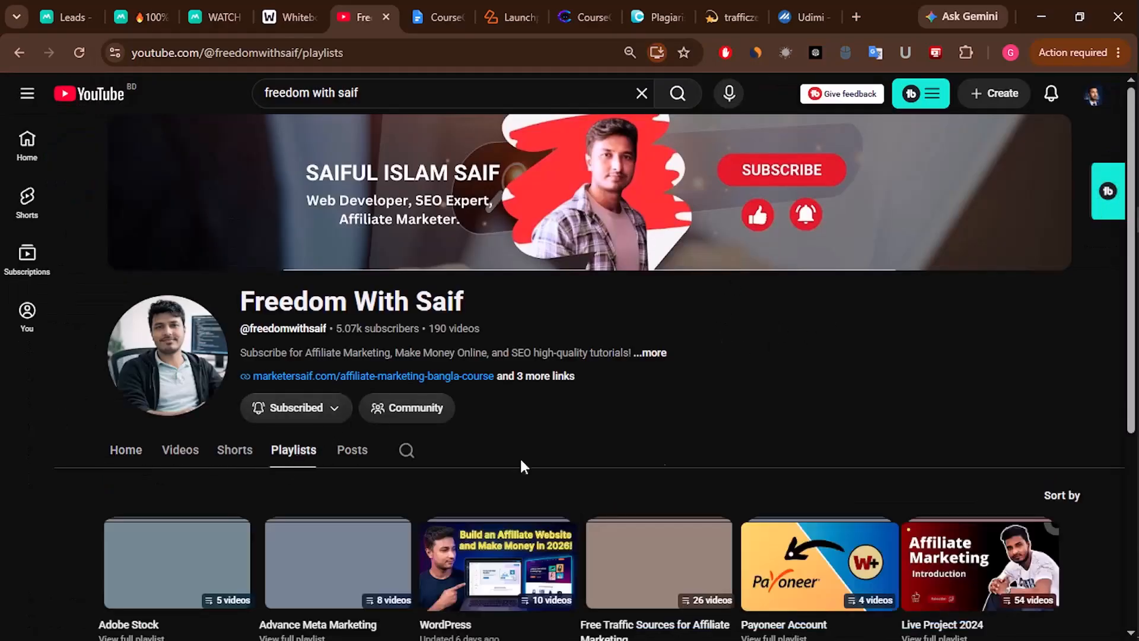
pyautogui.scroll(-1, 845, 405)
pyautogui.scroll(-4, 845, 405)
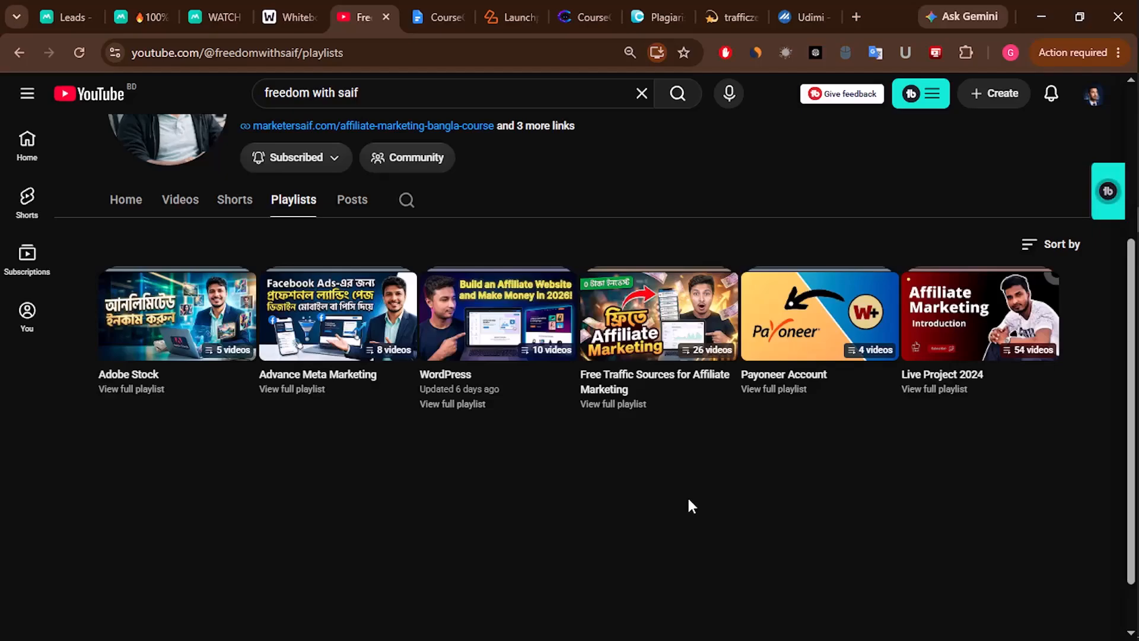
pyautogui.click(293, 17)
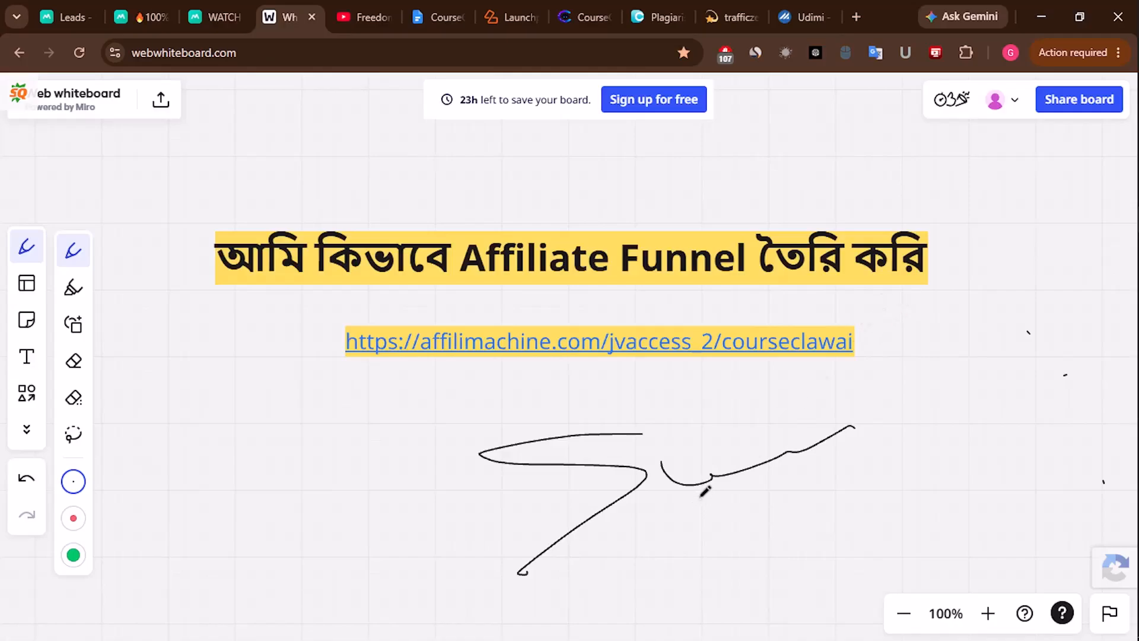
# - Loop around the funnel URL, draw a circled 7 at left, and scribble large loops over the title
pyautogui.moveTo(429, 379)
pyautogui.mouseDown()
pyautogui.moveTo(945, 356)
pyautogui.moveTo(779, 311)
pyautogui.moveTo(644, 307)
pyautogui.mouseUp()
pyautogui.moveTo(619, 306)
pyautogui.mouseDown()
pyautogui.moveTo(382, 300)
pyautogui.moveTo(336, 371)
pyautogui.moveTo(537, 391)
pyautogui.moveTo(590, 378)
pyautogui.mouseUp()
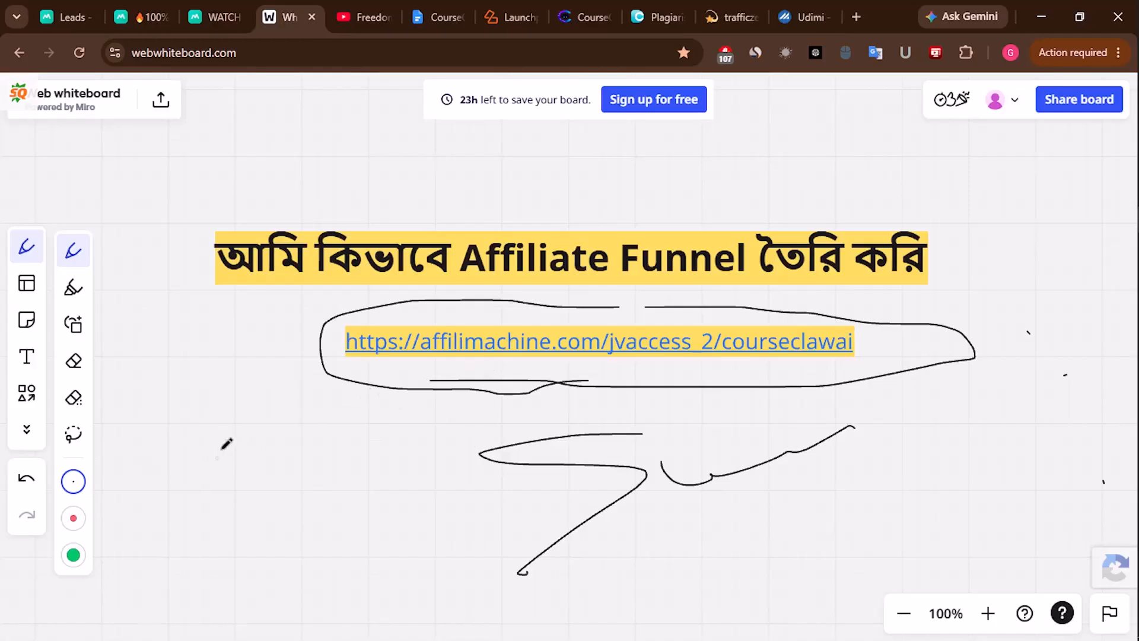
pyautogui.moveTo(162, 478)
pyautogui.mouseDown()
pyautogui.moveTo(213, 484)
pyautogui.moveTo(187, 557)
pyautogui.mouseUp()
pyautogui.moveTo(190, 500); pyautogui.dragTo(209, 522)
pyautogui.moveTo(214, 564)
pyautogui.mouseDown()
pyautogui.moveTo(220, 550)
pyautogui.moveTo(175, 407)
pyautogui.moveTo(274, 418)
pyautogui.moveTo(178, 490)
pyautogui.mouseUp()
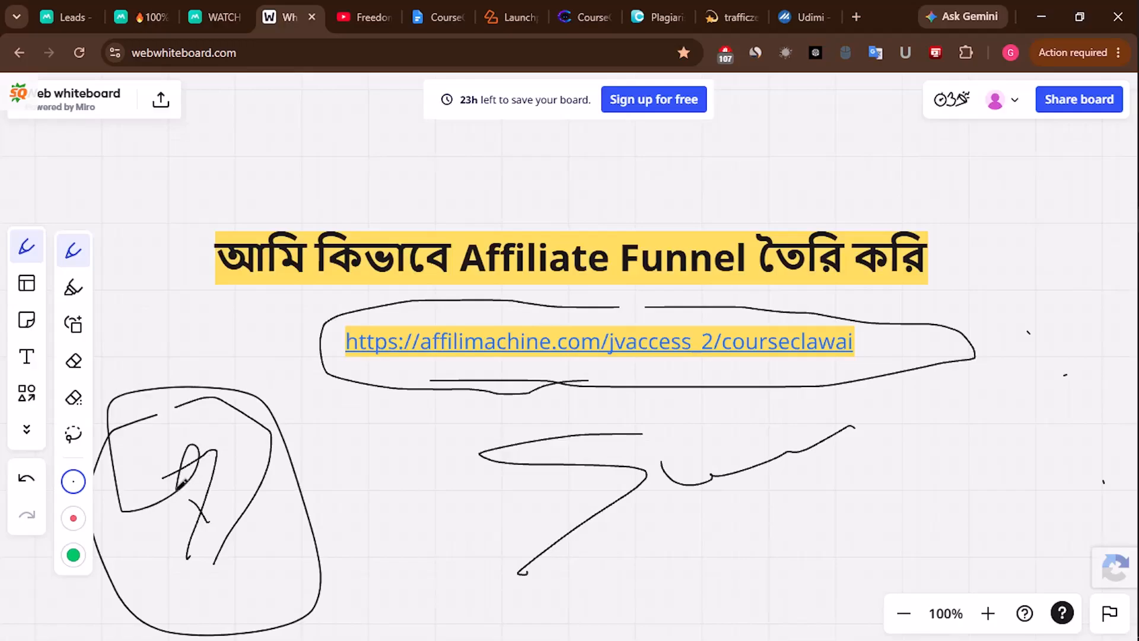
pyautogui.moveTo(934, 308)
pyautogui.mouseDown()
pyautogui.moveTo(558, 290)
pyautogui.moveTo(658, 472)
pyautogui.moveTo(427, 243)
pyautogui.moveTo(590, 209)
pyautogui.mouseUp()
pyautogui.moveTo(479, 209)
pyautogui.mouseDown()
pyautogui.moveTo(373, 483)
pyautogui.moveTo(516, 510)
pyautogui.moveTo(563, 480)
pyautogui.mouseUp()
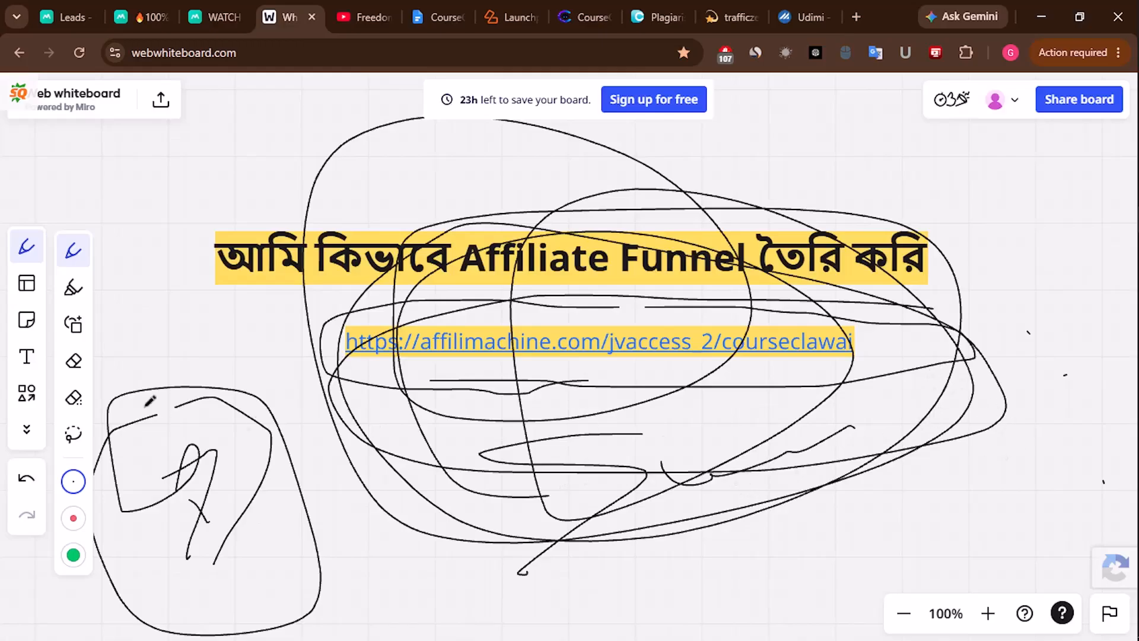
# - Erase the big scribbled loops and the leftover S-shaped scribble with the Eraser
pyautogui.click(74, 360)
pyautogui.moveTo(715, 246); pyautogui.dragTo(363, 398)
pyautogui.moveTo(904, 413); pyautogui.dragTo(585, 564)
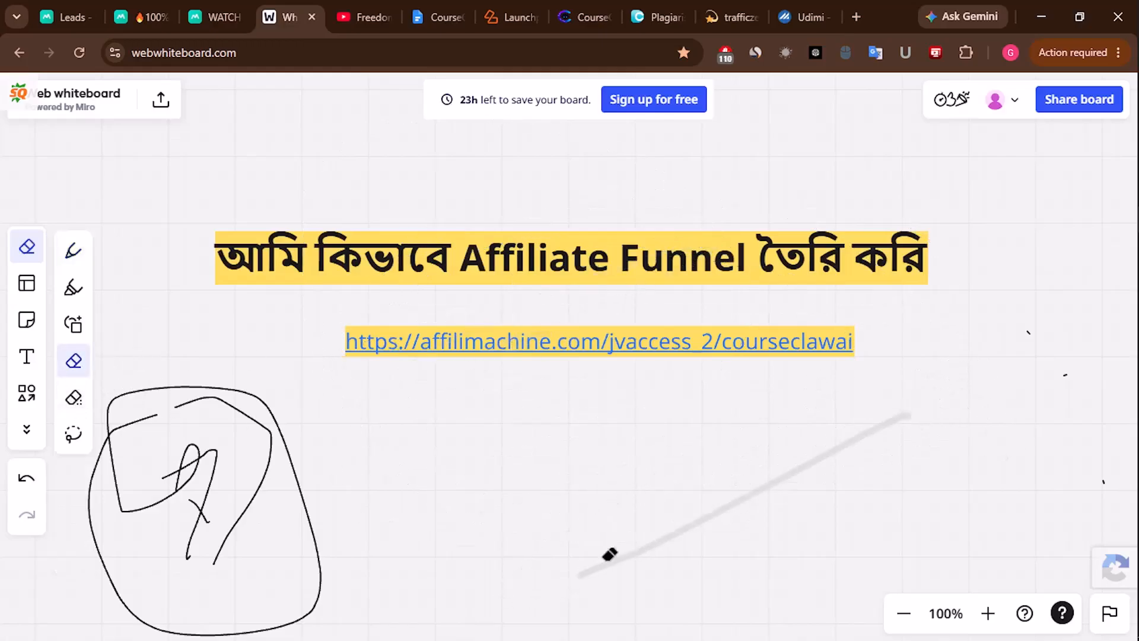
# - With the Pen, draw a diagonal arrow to the URL, a line down, and a box below
pyautogui.click(74, 250)
pyautogui.moveTo(366, 500)
pyautogui.mouseDown()
pyautogui.moveTo(511, 359)
pyautogui.moveTo(454, 369)
pyautogui.moveTo(500, 434)
pyautogui.moveTo(465, 468)
pyautogui.mouseUp()
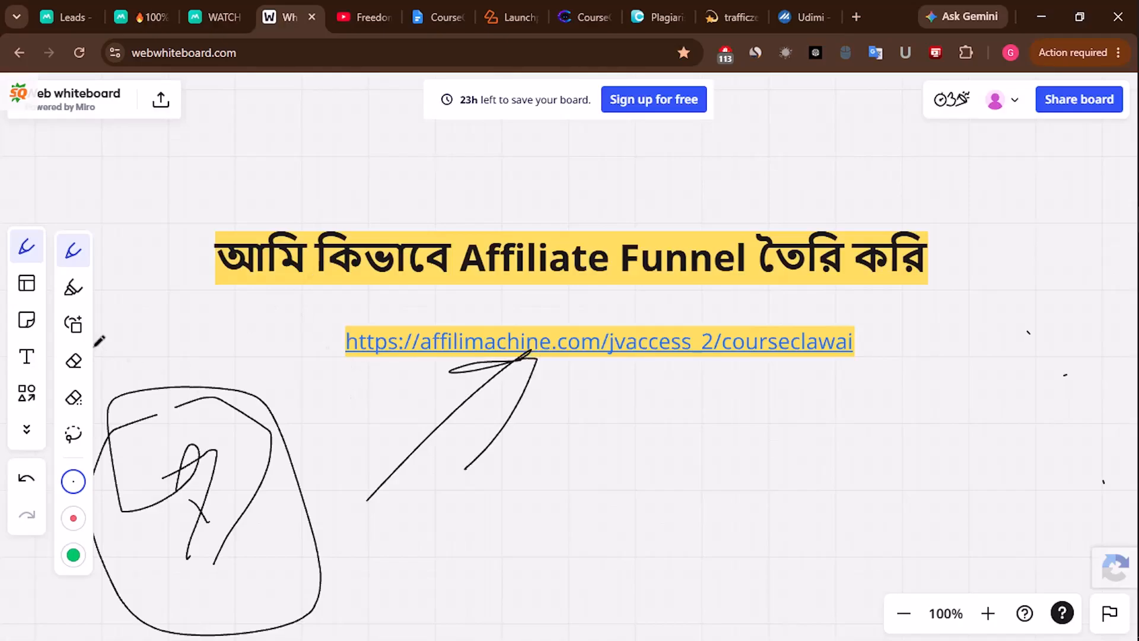
pyautogui.click(26, 246)
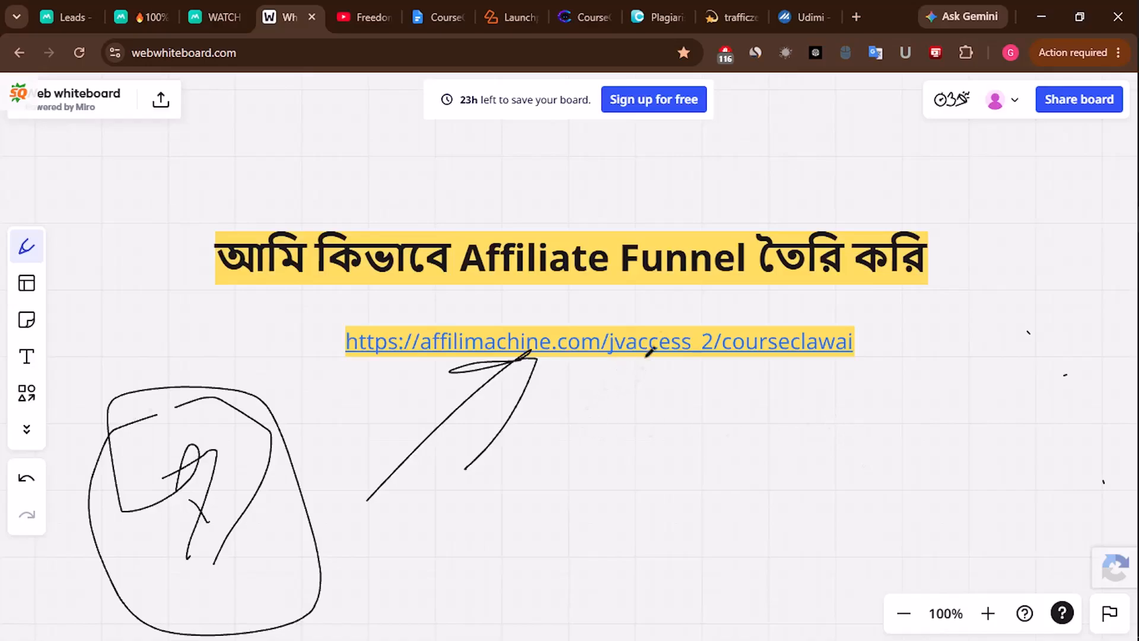
pyautogui.moveTo(640, 349)
pyautogui.mouseDown()
pyautogui.moveTo(645, 481)
pyautogui.moveTo(737, 483)
pyautogui.moveTo(573, 539)
pyautogui.moveTo(695, 487)
pyautogui.mouseUp()
pyautogui.moveTo(653, 522)
pyautogui.mouseDown()
pyautogui.moveTo(667, 520)
pyautogui.moveTo(658, 549)
pyautogui.mouseUp()
# - Connect the middle box to an upper-right box and sketch marks inside it
pyautogui.moveTo(715, 497)
pyautogui.mouseDown()
pyautogui.moveTo(967, 421)
pyautogui.moveTo(955, 376)
pyautogui.moveTo(1110, 409)
pyautogui.moveTo(937, 381)
pyautogui.moveTo(964, 346)
pyautogui.mouseUp()
pyautogui.moveTo(982, 391)
pyautogui.mouseDown()
pyautogui.moveTo(982, 441)
pyautogui.moveTo(1093, 444)
pyautogui.mouseUp()
pyautogui.moveTo(1057, 356)
pyautogui.mouseDown()
pyautogui.moveTo(1088, 393)
pyautogui.moveTo(1086, 371)
pyautogui.mouseUp()
pyautogui.moveTo(1123, 307); pyautogui.dragTo(1095, 395)
pyautogui.moveTo(1093, 356); pyautogui.dragTo(1133, 394)
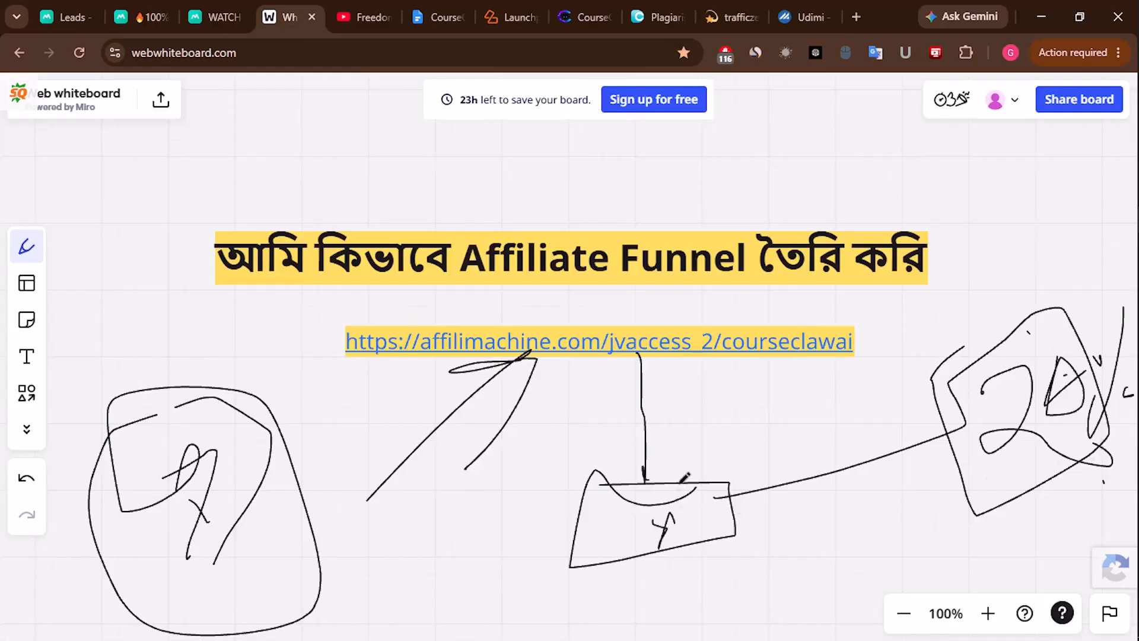
# - Draw a line left from the middle box and circle the arrow's lower end
pyautogui.moveTo(585, 521)
pyautogui.mouseDown()
pyautogui.moveTo(383, 523)
pyautogui.moveTo(314, 510)
pyautogui.moveTo(408, 515)
pyautogui.mouseUp()
pyautogui.moveTo(379, 526); pyautogui.dragTo(419, 562)
pyautogui.moveTo(403, 587)
pyautogui.mouseDown()
pyautogui.moveTo(412, 618)
pyautogui.moveTo(729, 617)
pyautogui.moveTo(1018, 541)
pyautogui.mouseUp()
# - Add a bottom line with tick marks, then bring up the AffiliMachine leads list
pyautogui.moveTo(641, 609); pyautogui.dragTo(691, 634)
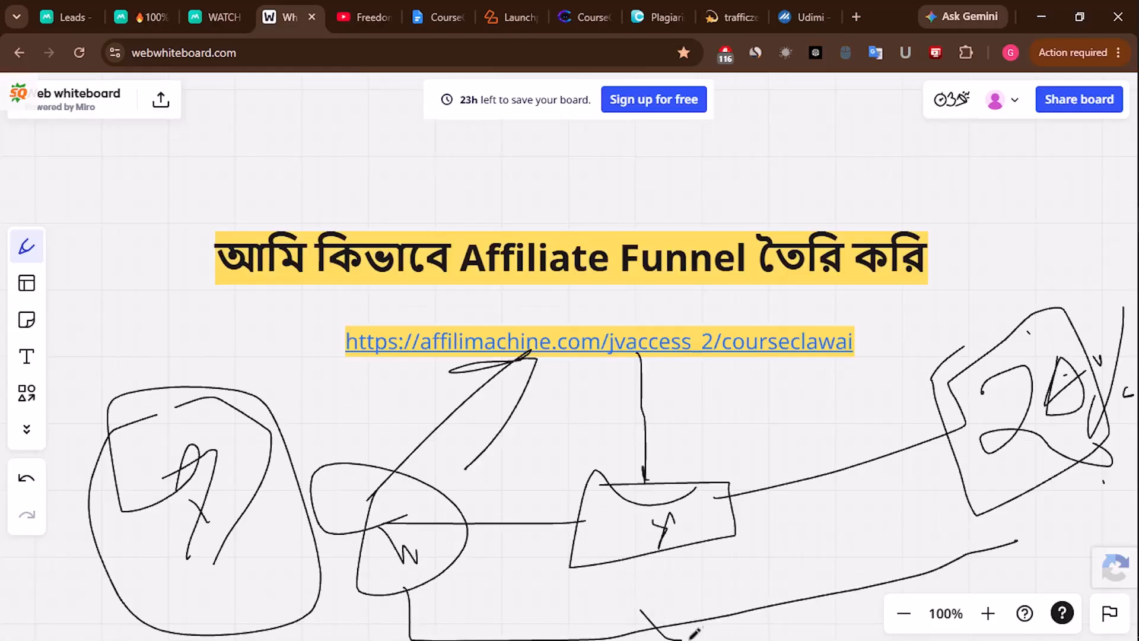
pyautogui.moveTo(751, 579); pyautogui.dragTo(796, 626)
pyautogui.moveTo(836, 586); pyautogui.dragTo(865, 594)
pyautogui.moveTo(943, 554); pyautogui.dragTo(969, 590)
pyautogui.moveTo(977, 539); pyautogui.dragTo(1006, 567)
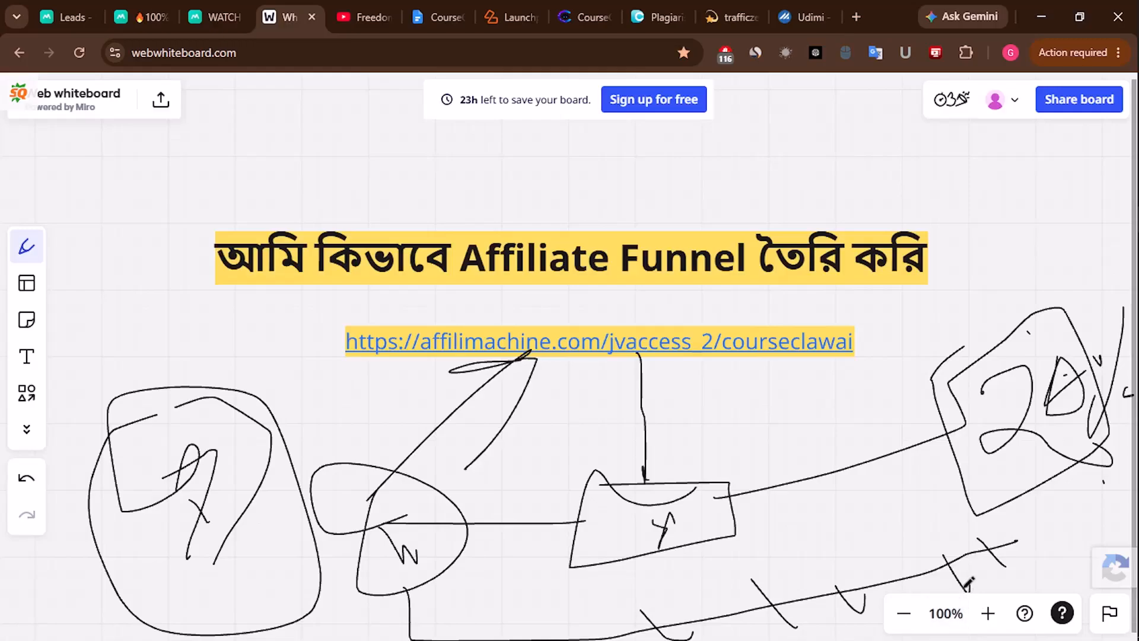
pyautogui.click(67, 17)
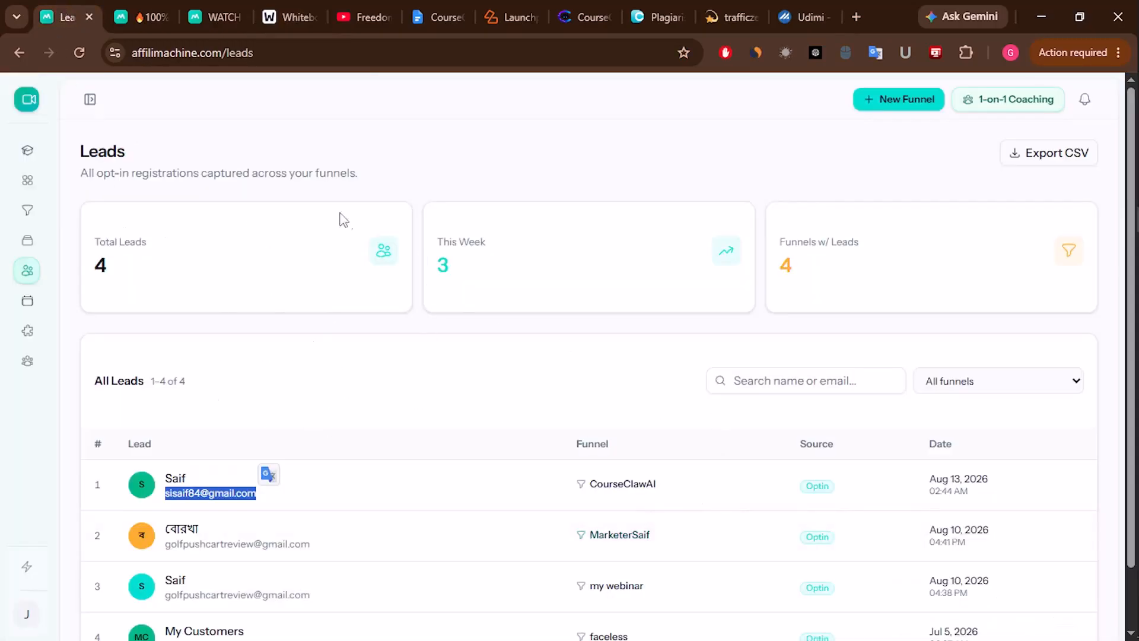
# - Check the CourseClawAI landing page and leads list, ending back on the whiteboard sketch
pyautogui.click(144, 4)
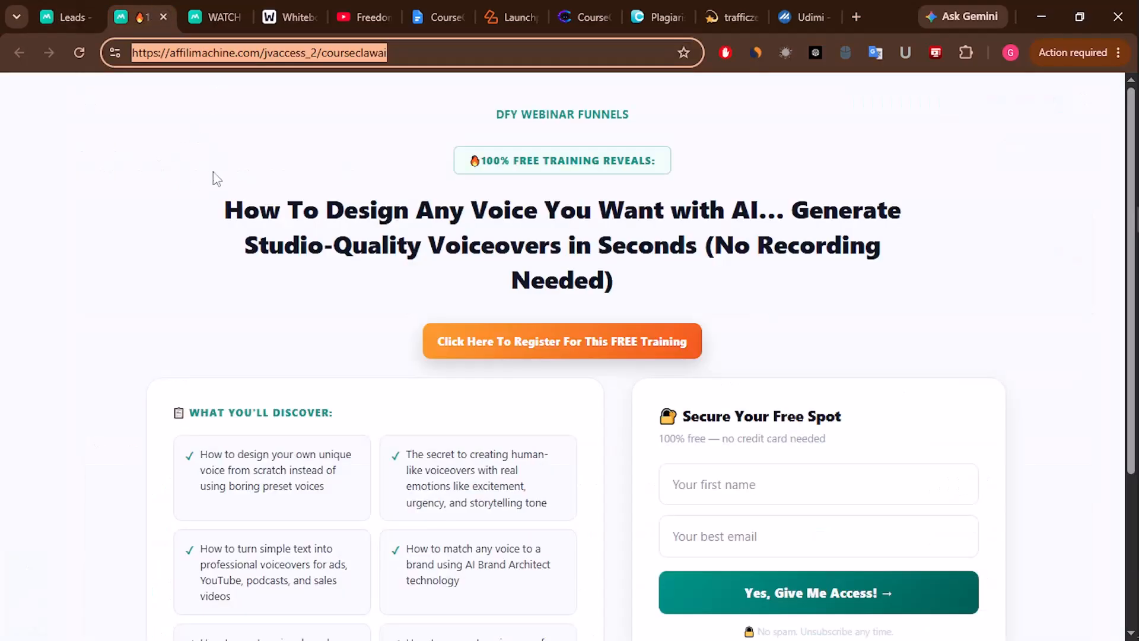
pyautogui.click(288, 17)
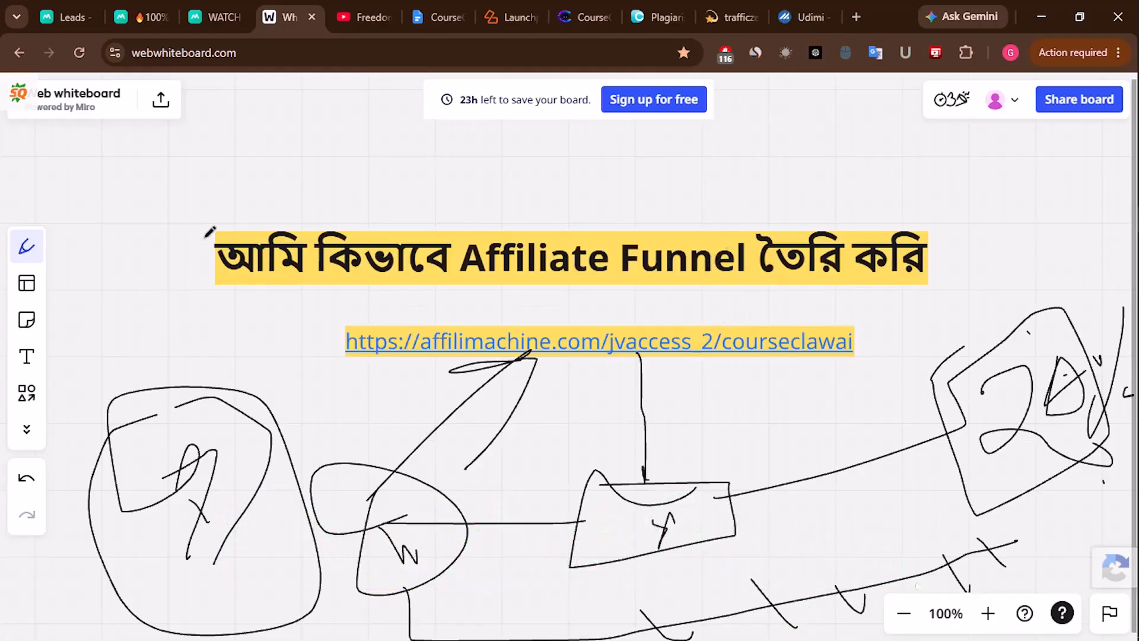
pyautogui.click(73, 17)
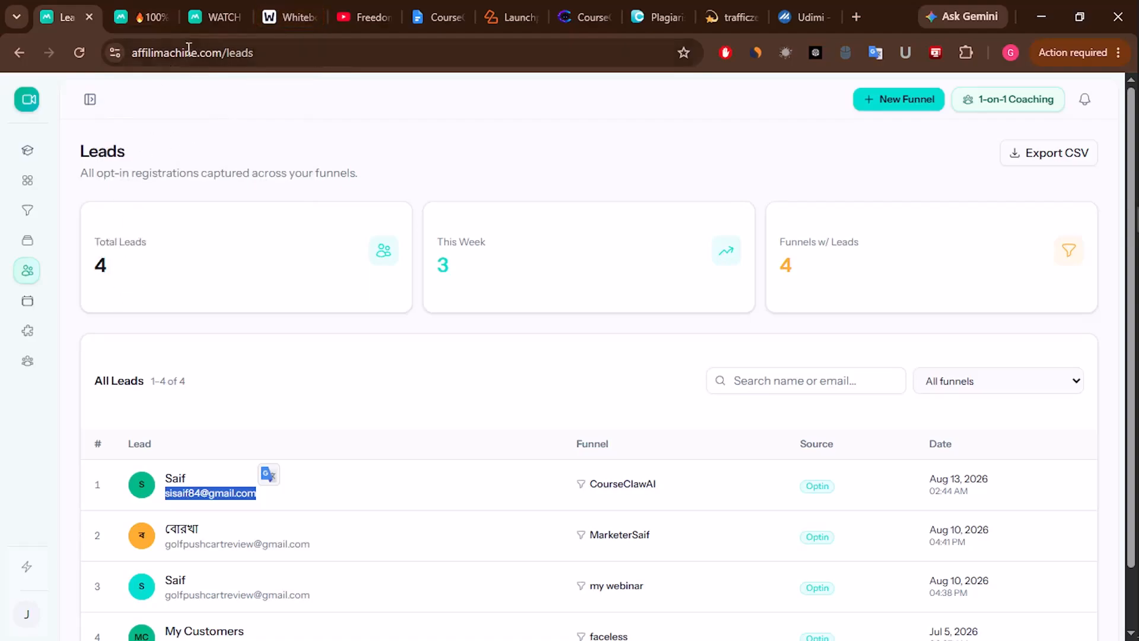
pyautogui.click(292, 6)
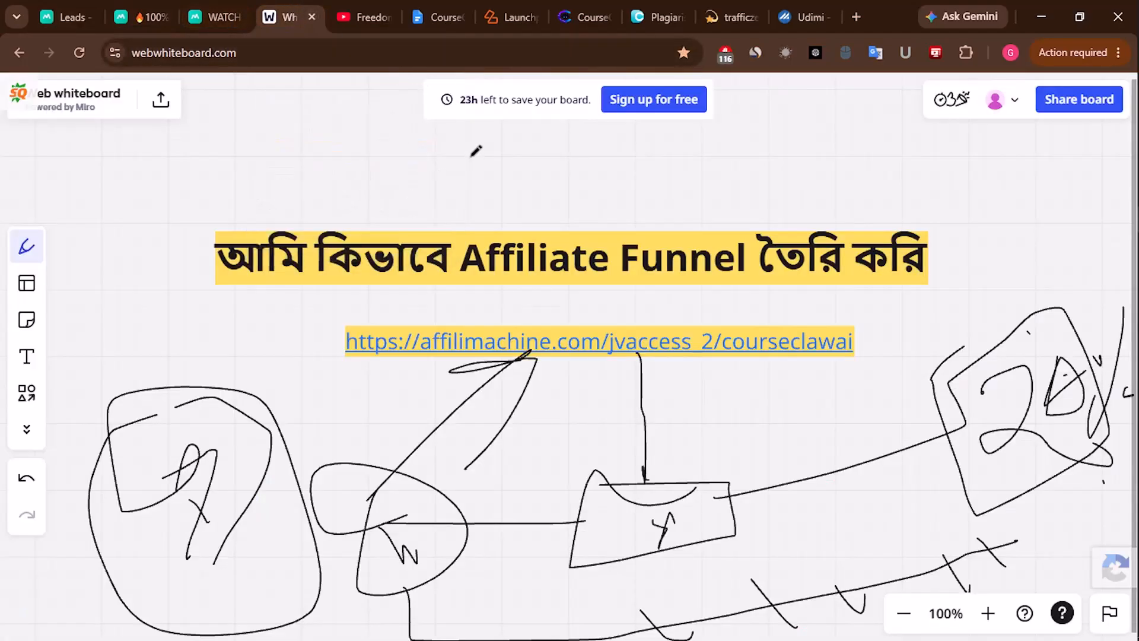
# - Sketch pen loops around the title, figures above it, and a loop around the URL
pyautogui.moveTo(220, 194)
pyautogui.mouseDown()
pyautogui.moveTo(205, 318)
pyautogui.moveTo(743, 383)
pyautogui.moveTo(987, 220)
pyautogui.moveTo(196, 160)
pyautogui.moveTo(214, 209)
pyautogui.moveTo(172, 158)
pyautogui.mouseUp()
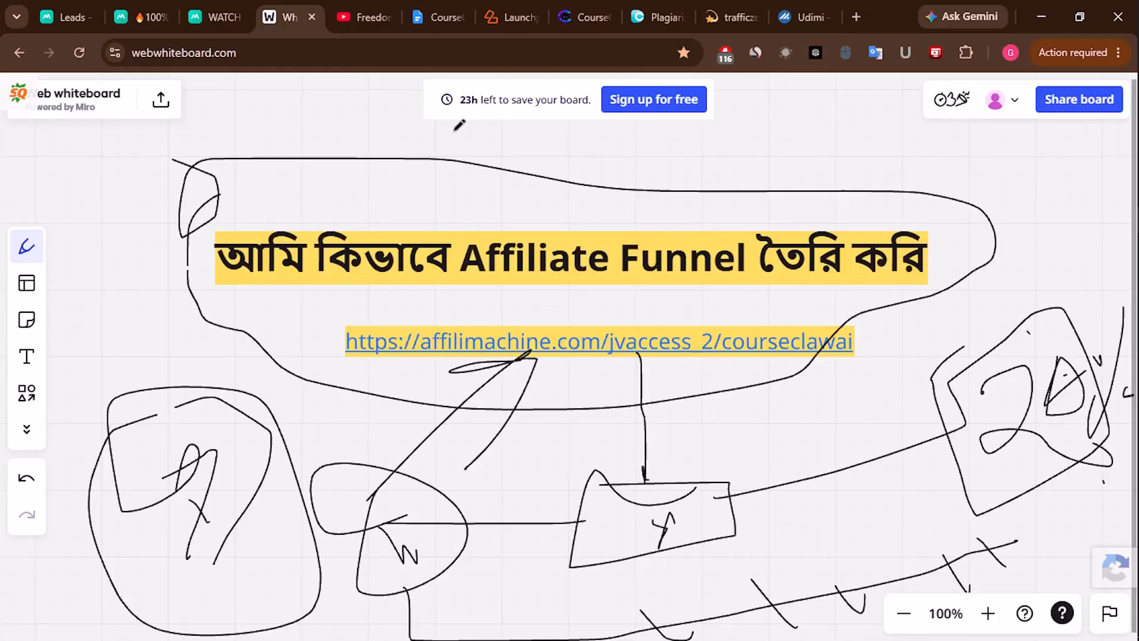
pyautogui.moveTo(424, 191)
pyautogui.mouseDown()
pyautogui.moveTo(522, 242)
pyautogui.moveTo(520, 158)
pyautogui.moveTo(568, 178)
pyautogui.mouseUp()
pyautogui.moveTo(467, 172)
pyautogui.mouseDown()
pyautogui.moveTo(517, 118)
pyautogui.moveTo(633, 148)
pyautogui.moveTo(675, 142)
pyautogui.mouseUp()
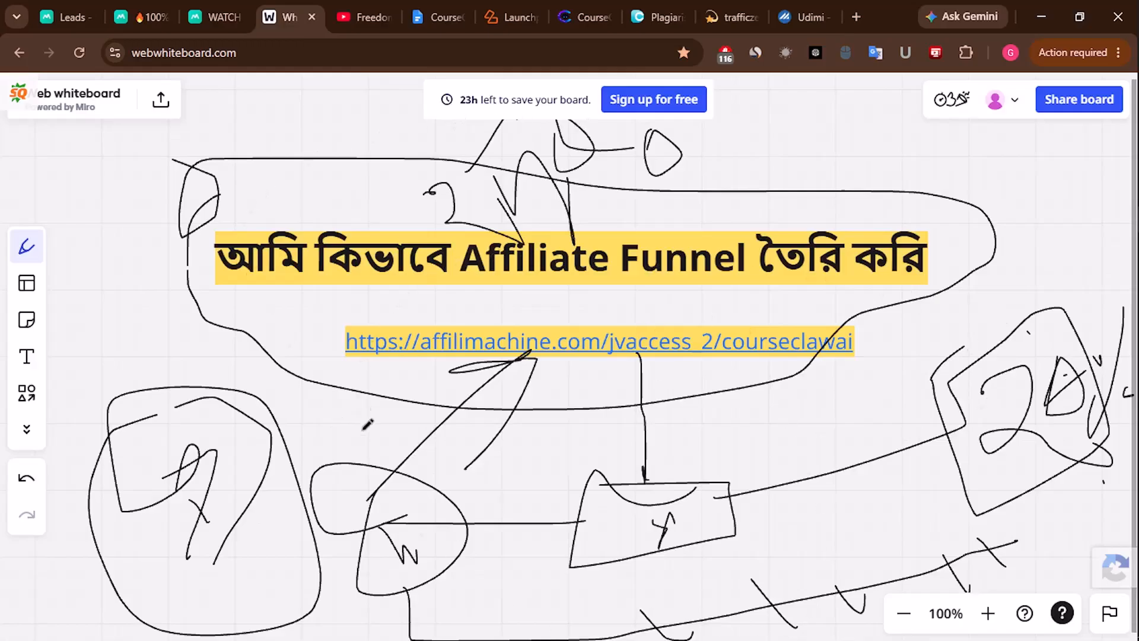
pyautogui.moveTo(896, 323)
pyautogui.mouseDown()
pyautogui.moveTo(546, 278)
pyautogui.moveTo(294, 450)
pyautogui.moveTo(543, 313)
pyautogui.mouseUp()
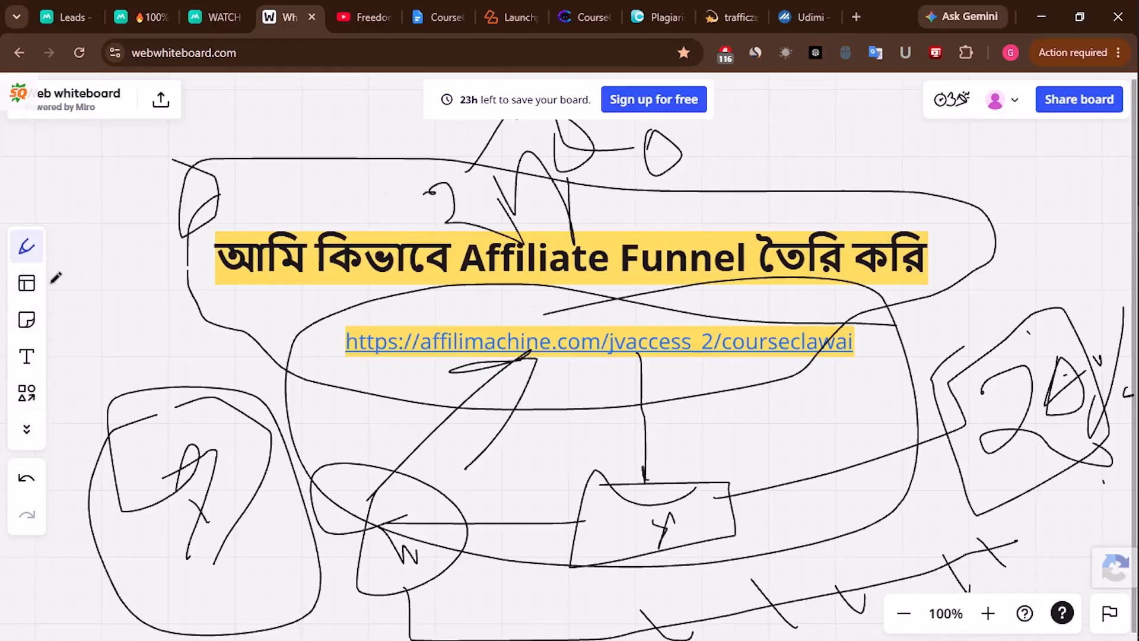
# - Erase every hand-drawn stroke, then show the YouTube channel playlists
pyautogui.click(25, 256)
pyautogui.click(73, 360)
pyautogui.moveTo(508, 364)
pyautogui.mouseDown()
pyautogui.moveTo(865, 486)
pyautogui.moveTo(652, 196)
pyautogui.moveTo(190, 409)
pyautogui.moveTo(368, 204)
pyautogui.moveTo(267, 233)
pyautogui.moveTo(237, 546)
pyautogui.moveTo(1049, 486)
pyautogui.moveTo(683, 614)
pyautogui.moveTo(503, 605)
pyautogui.mouseUp()
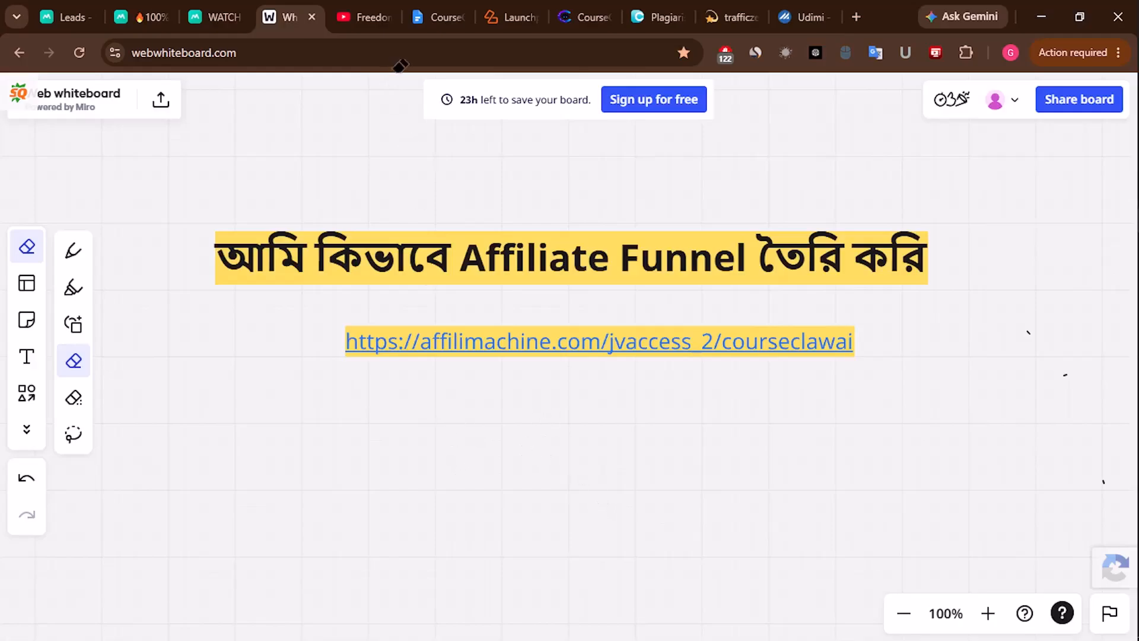
pyautogui.click(376, 17)
pyautogui.scroll(5, 506, 428)
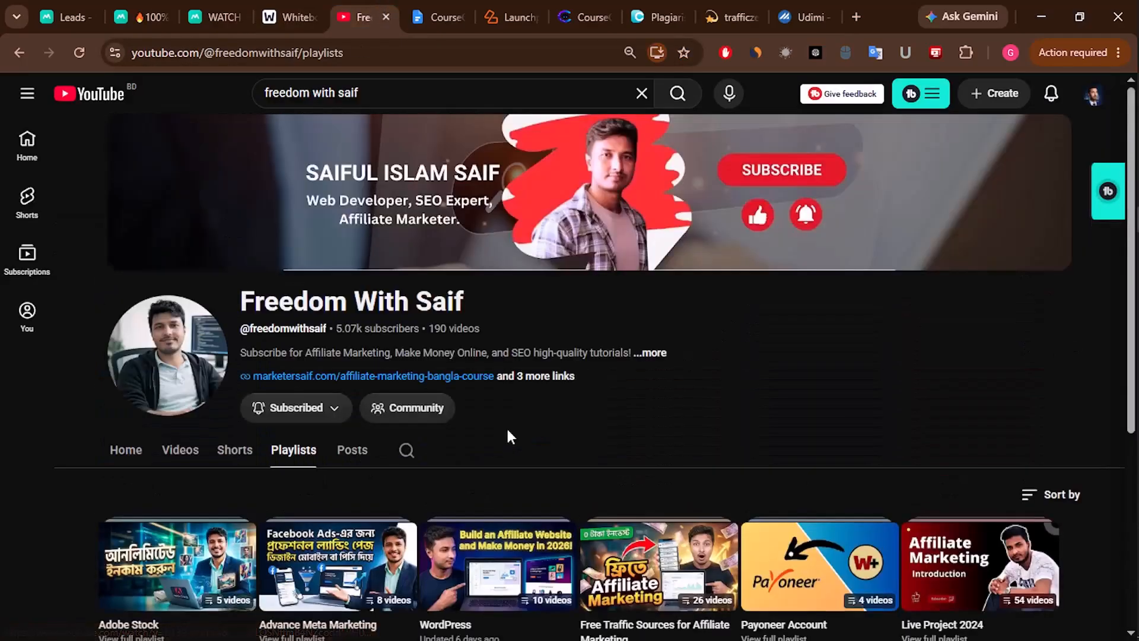